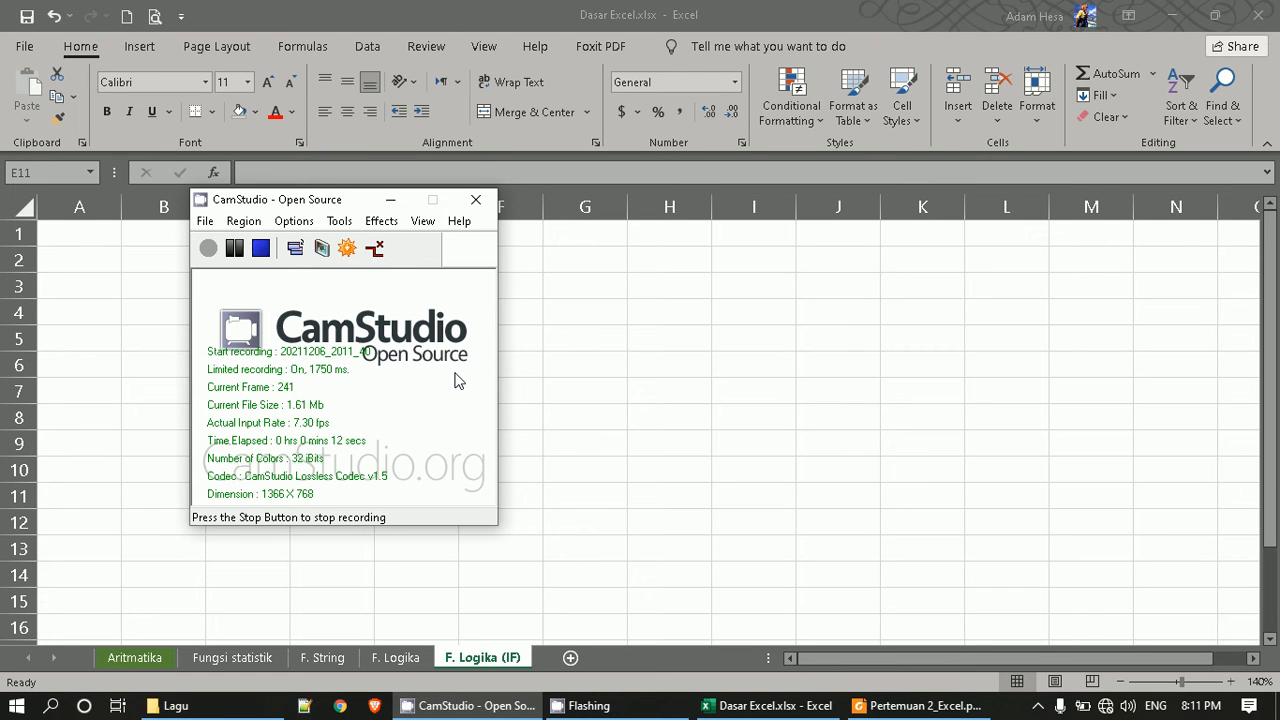
Review the OR, AND and NOT examples on the F. Logika sheet, and return to the F. Logika (IF) sheet.
{"action": "left_click", "coordinate": [420, 658]}
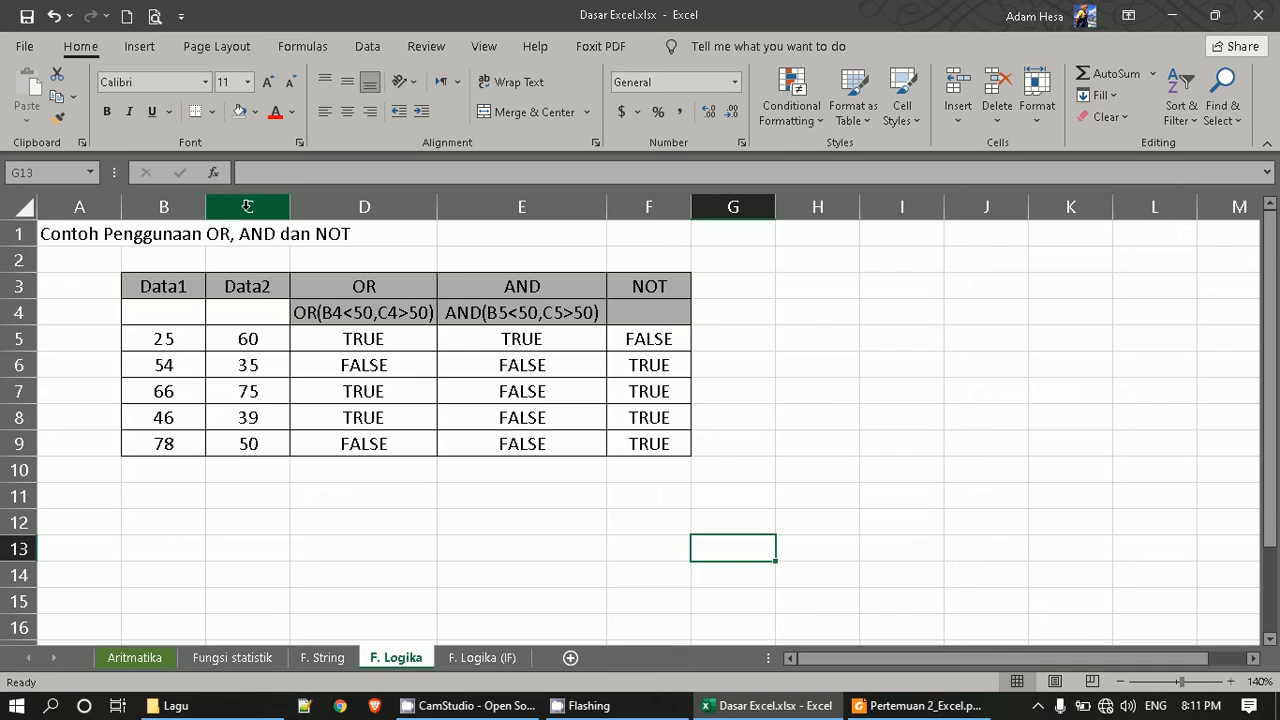
{"action": "left_click", "coordinate": [210, 238]}
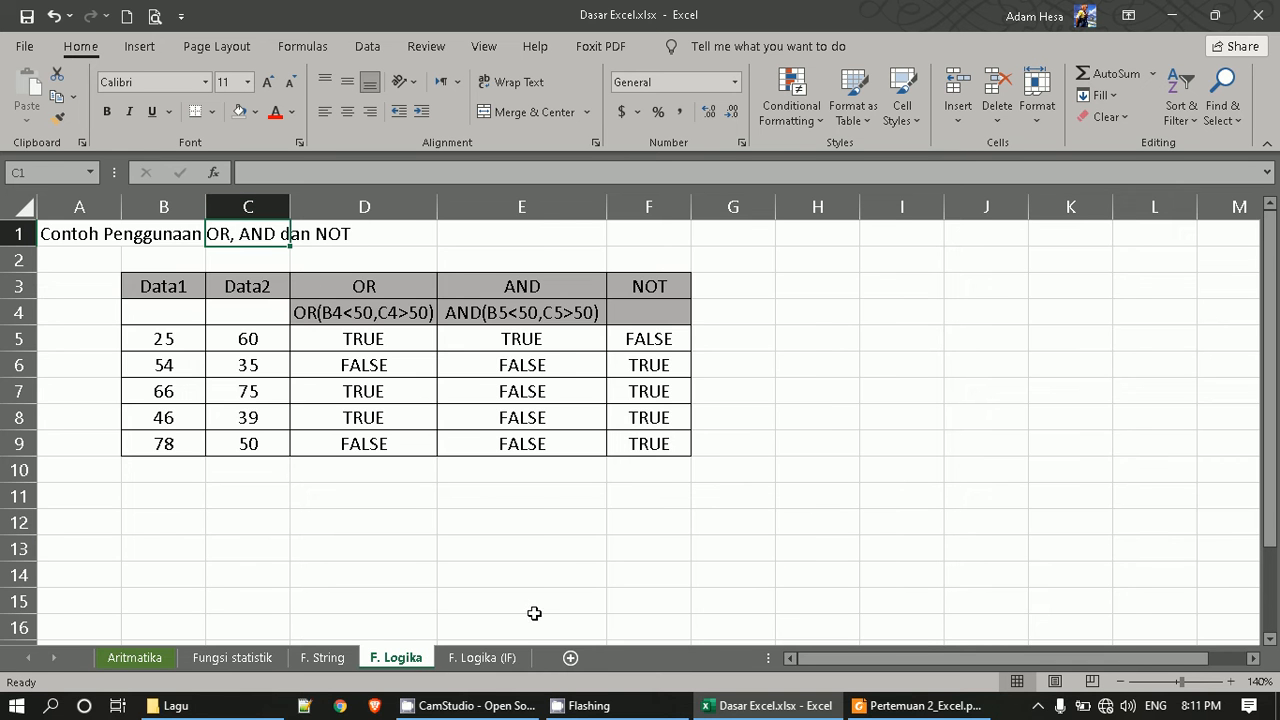
{"action": "left_click", "coordinate": [520, 662]}
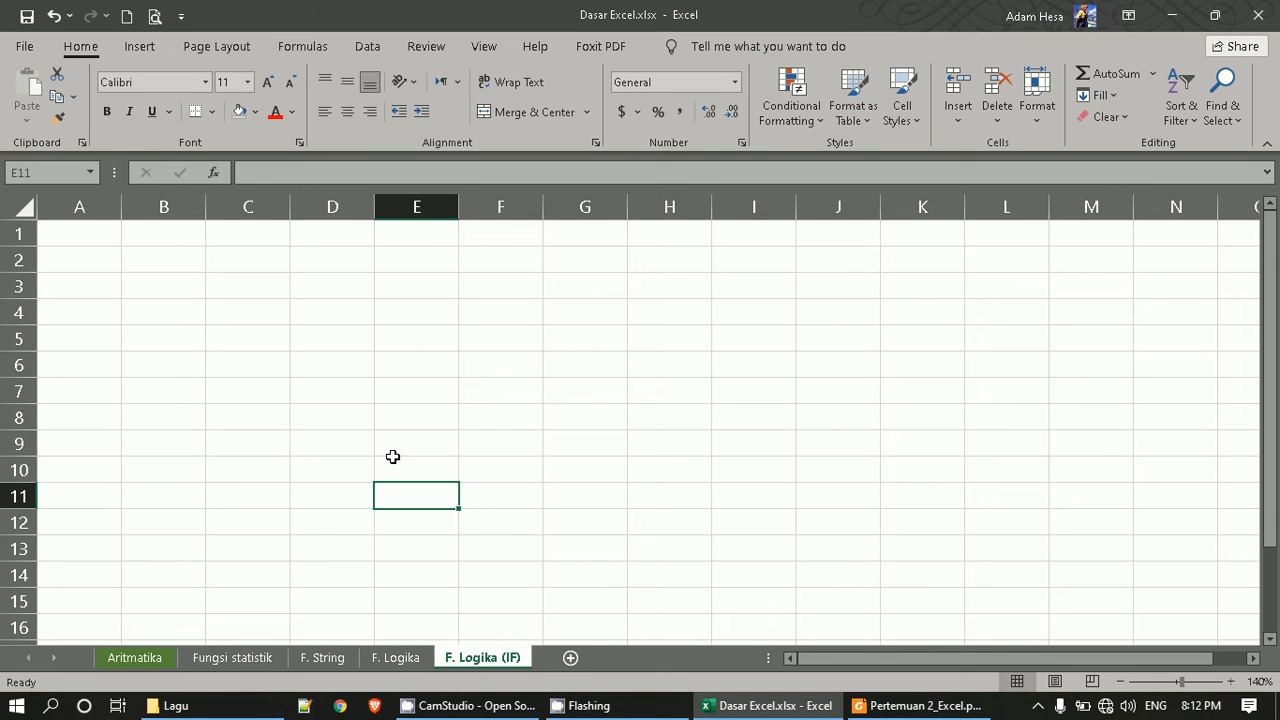
Enter the column header "Nama Pegawai" in cell B2.
{"action": "left_click", "coordinate": [180, 314]}
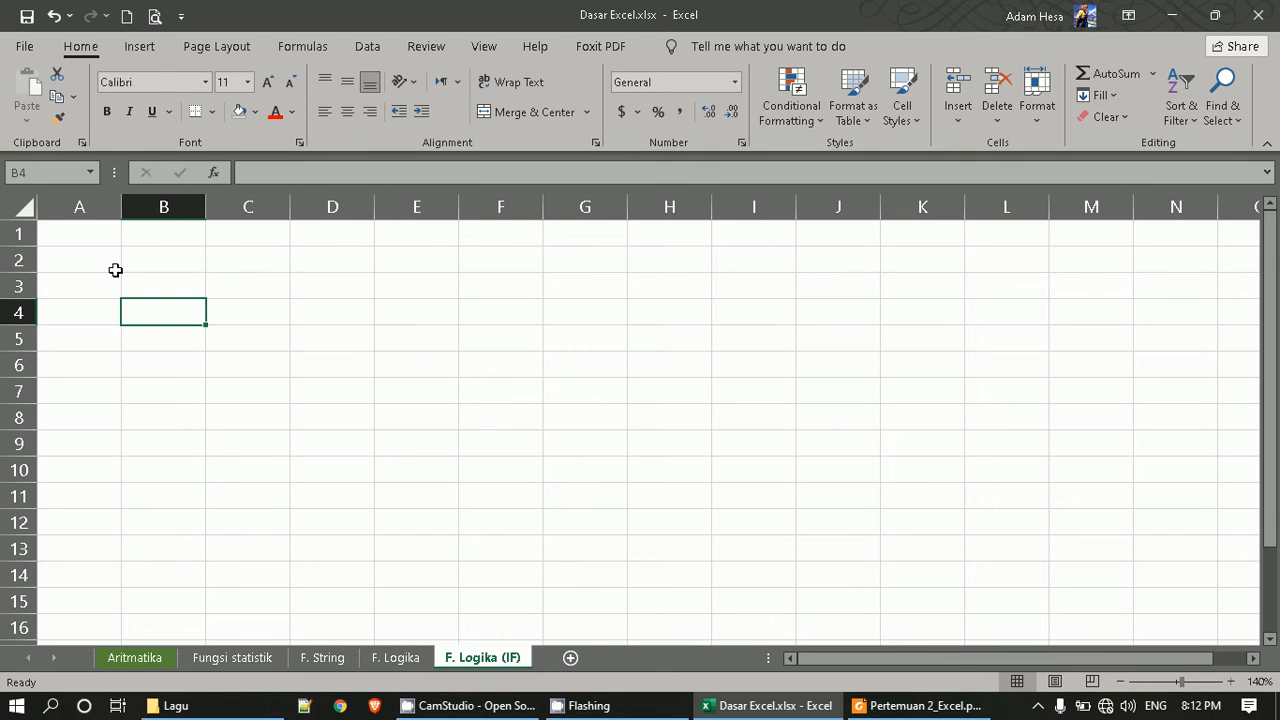
{"action": "left_click", "coordinate": [115, 270]}
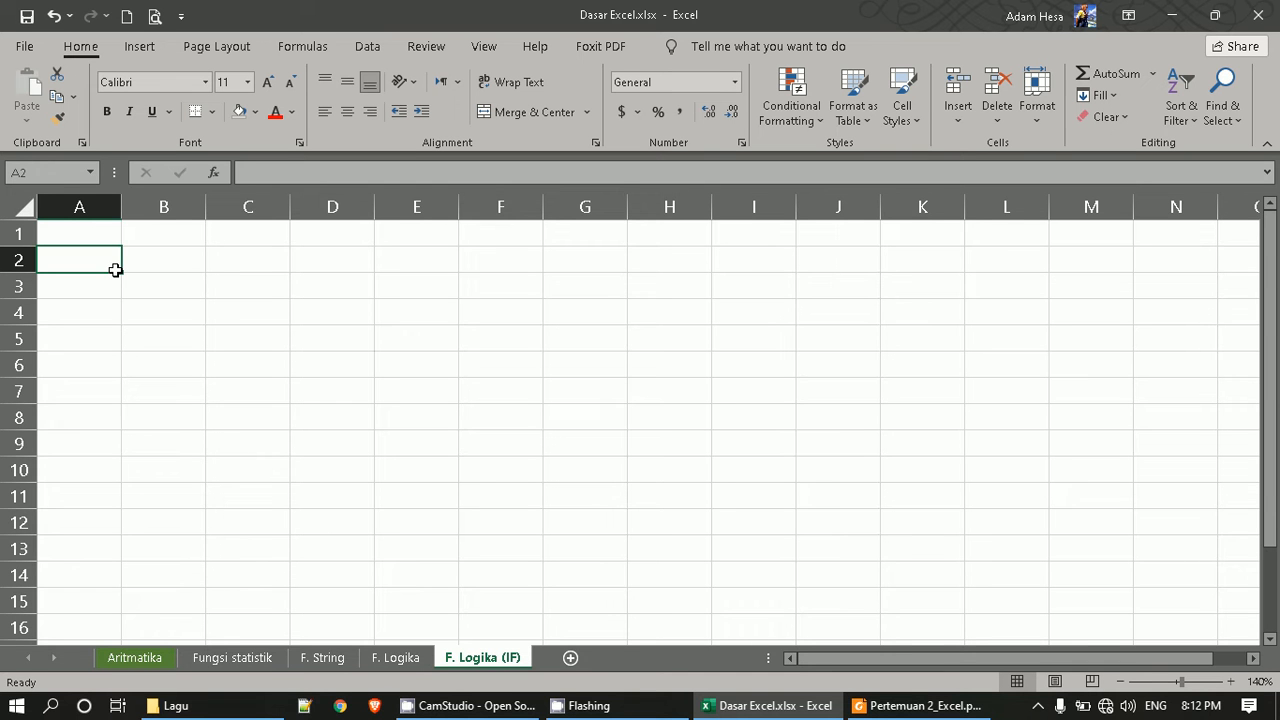
{"action": "left_click", "coordinate": [157, 254]}
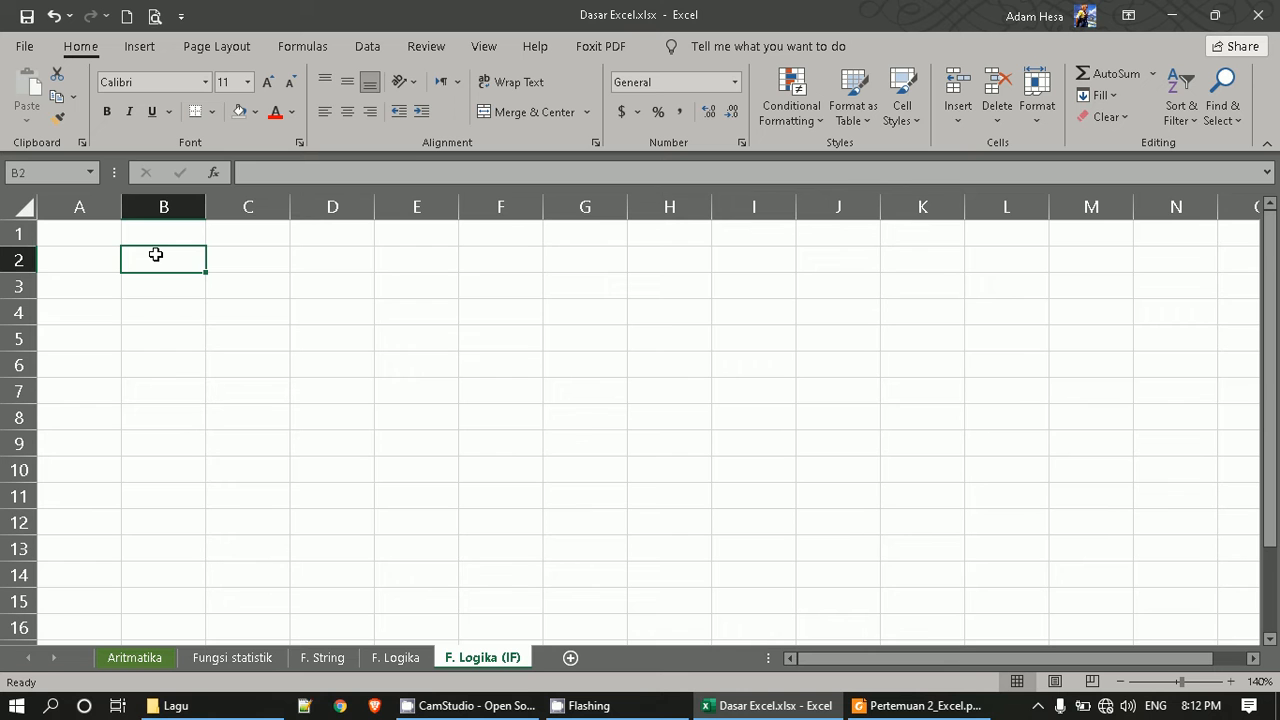
{"action": "type", "text": "Nama P"}
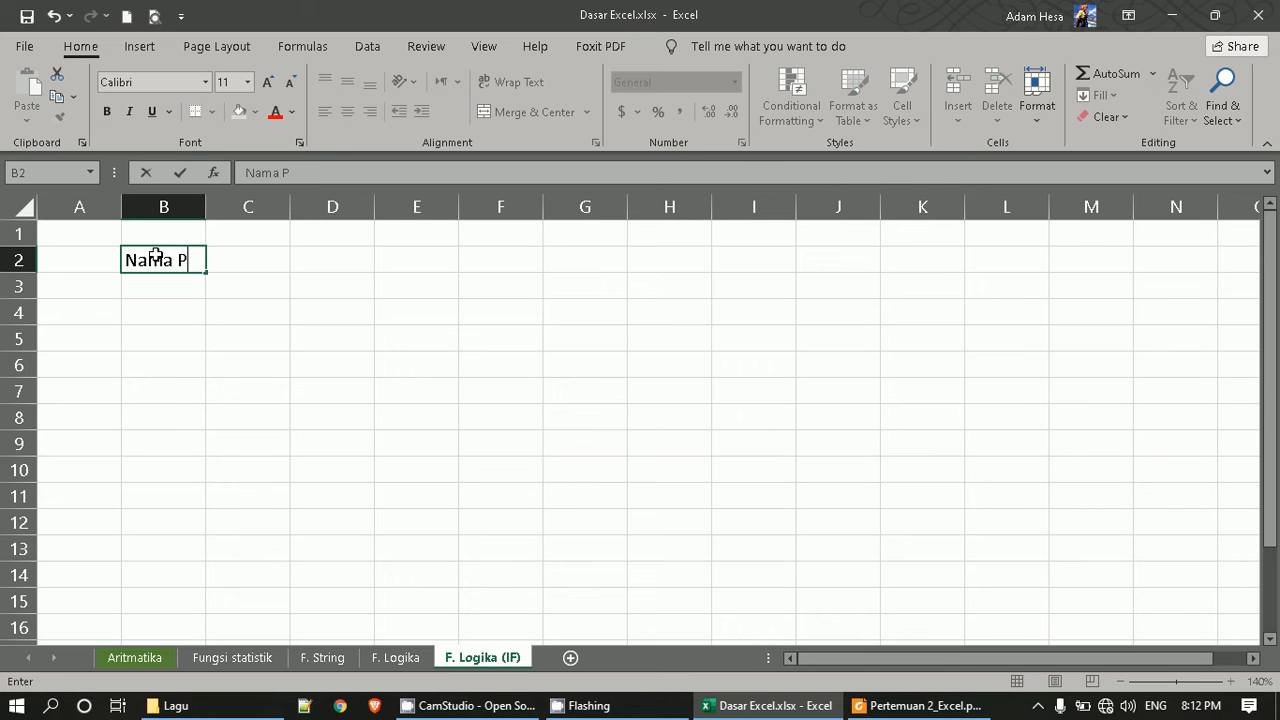
{"action": "type", "text": "ega"}
{"action": "key", "text": "BackSpace"}
{"action": "type", "text": "wa"}
{"action": "key", "text": "BackSpace"}
{"action": "key", "text": "BackSpace"}
{"action": "type", "text": "gawai"}
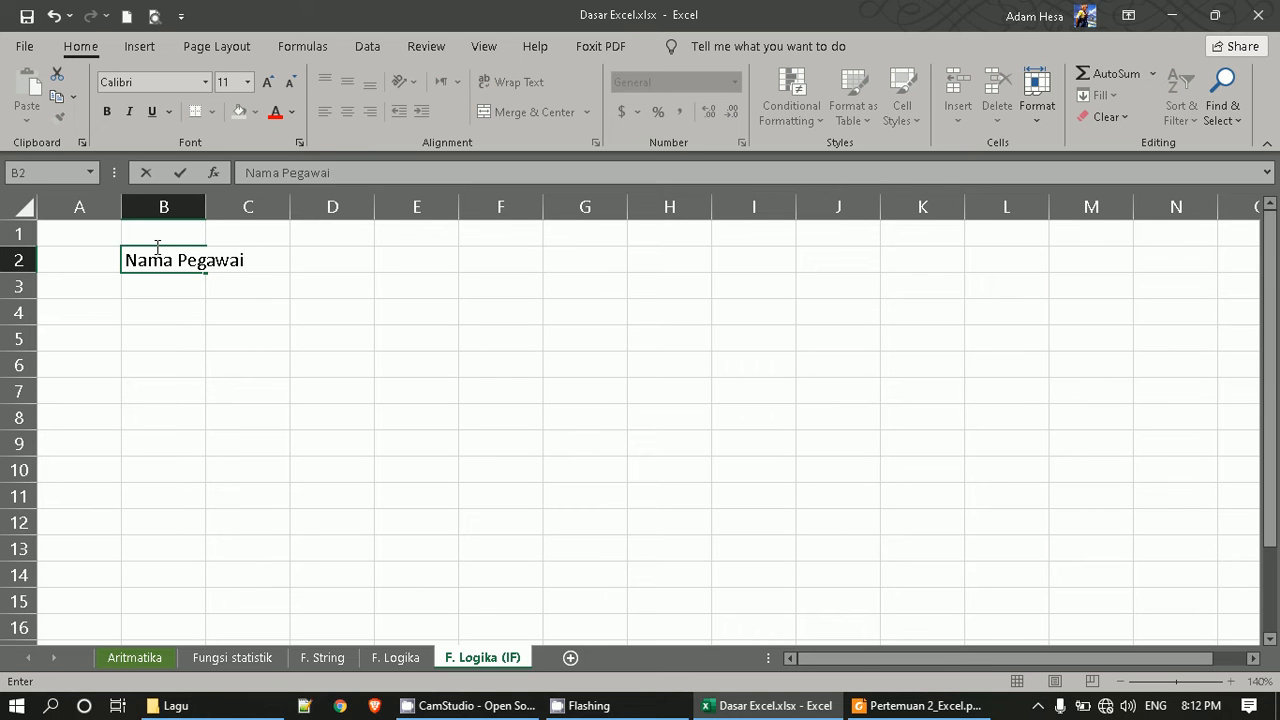
Enter the header "Golongan" in C2 and autofit column B to its header text.
{"action": "key", "text": "Tab"}
{"action": "type", "text": "Go"}
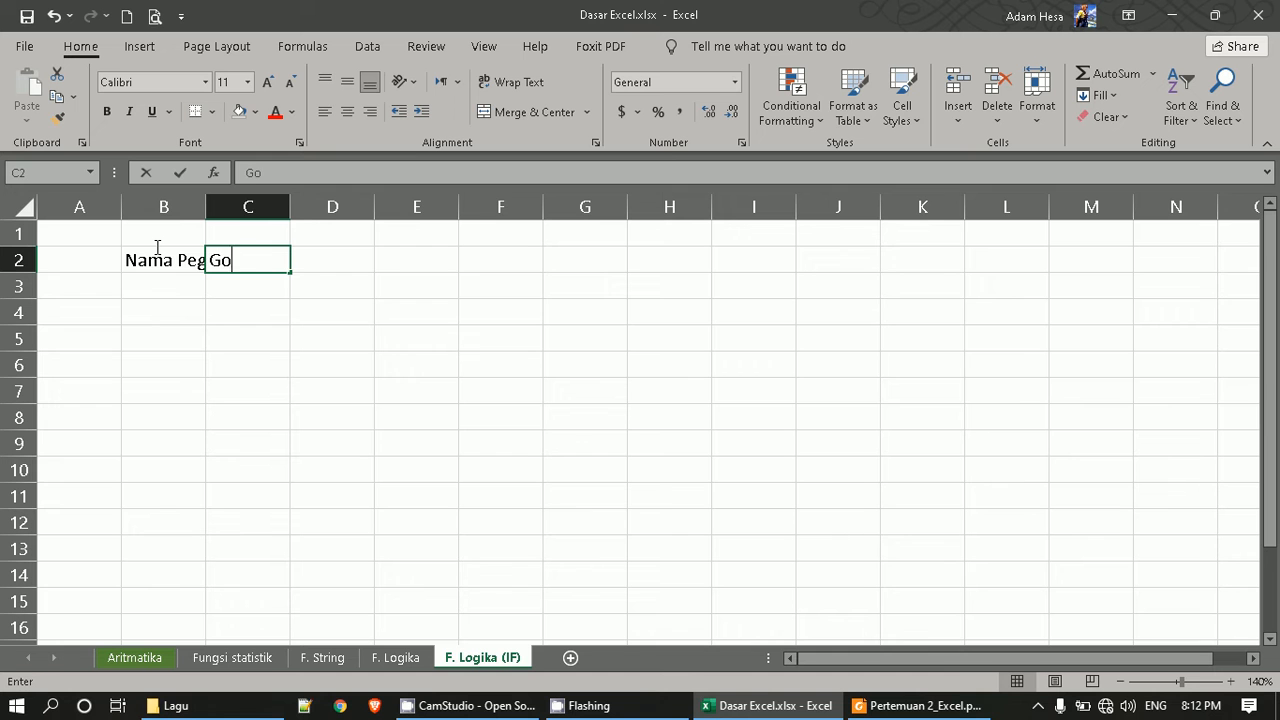
{"action": "type", "text": "longan"}
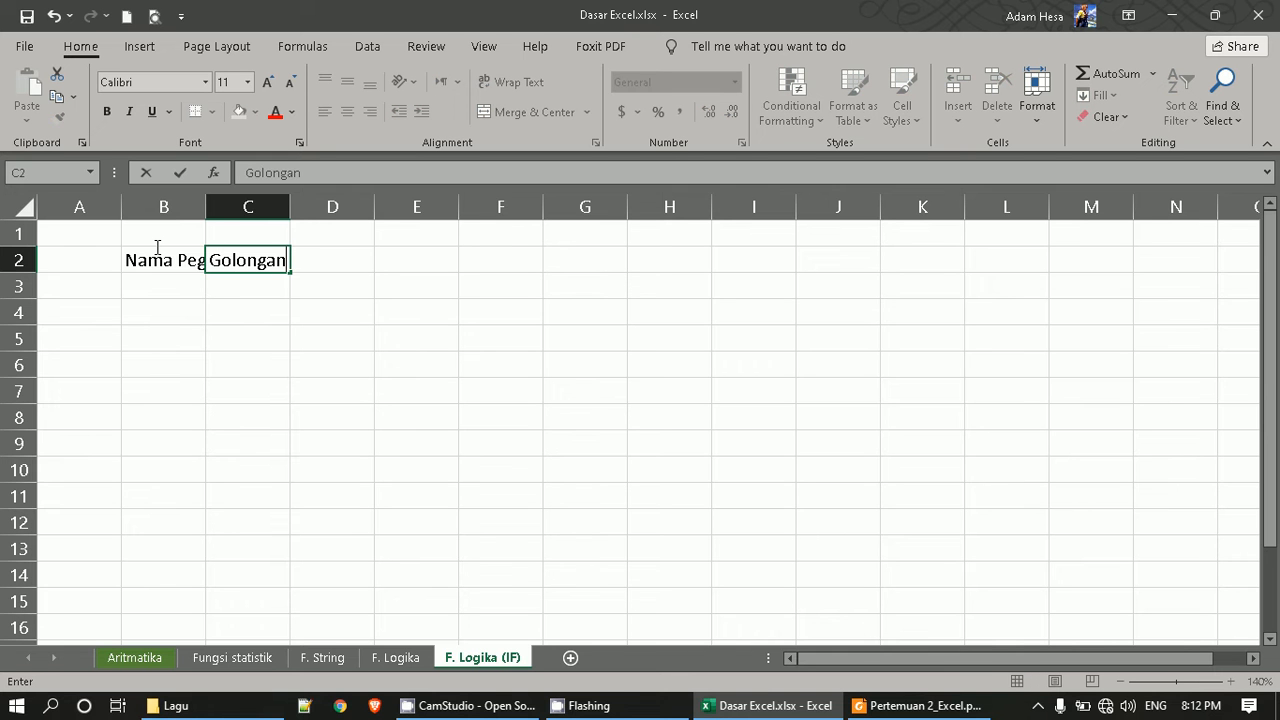
{"action": "key", "text": "Tab"}
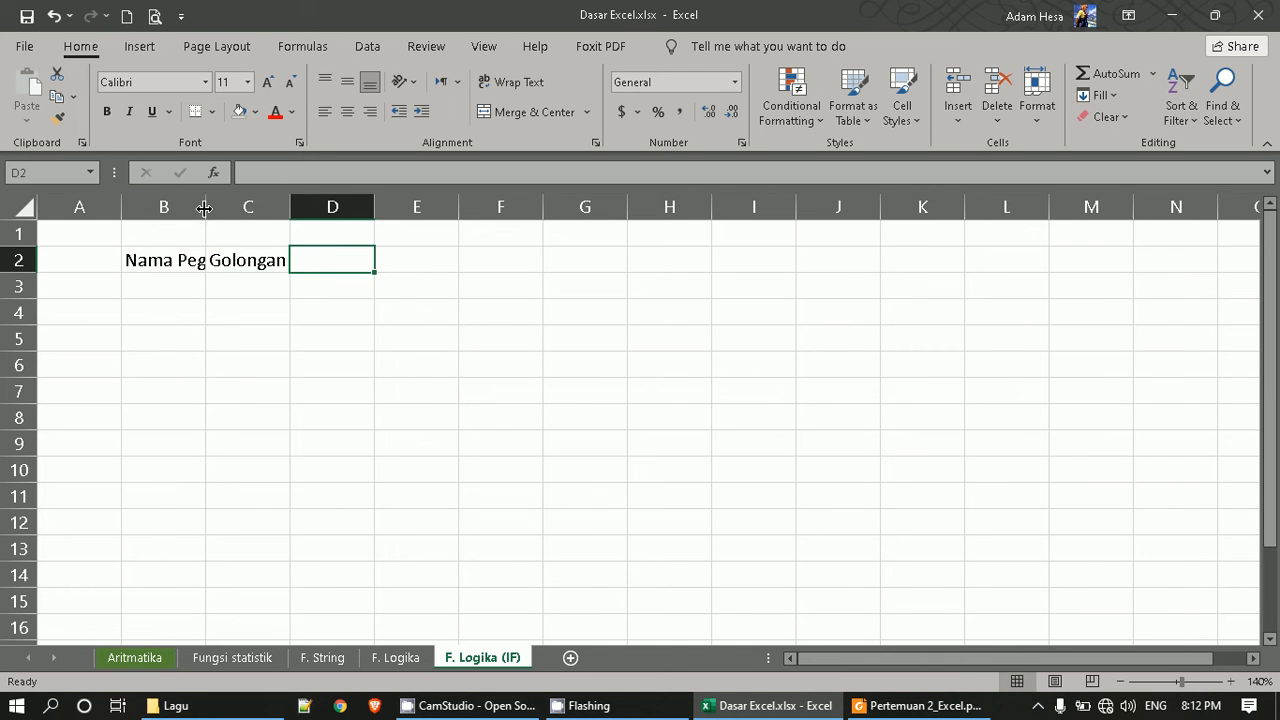
{"action": "double_click", "coordinate": [205, 208]}
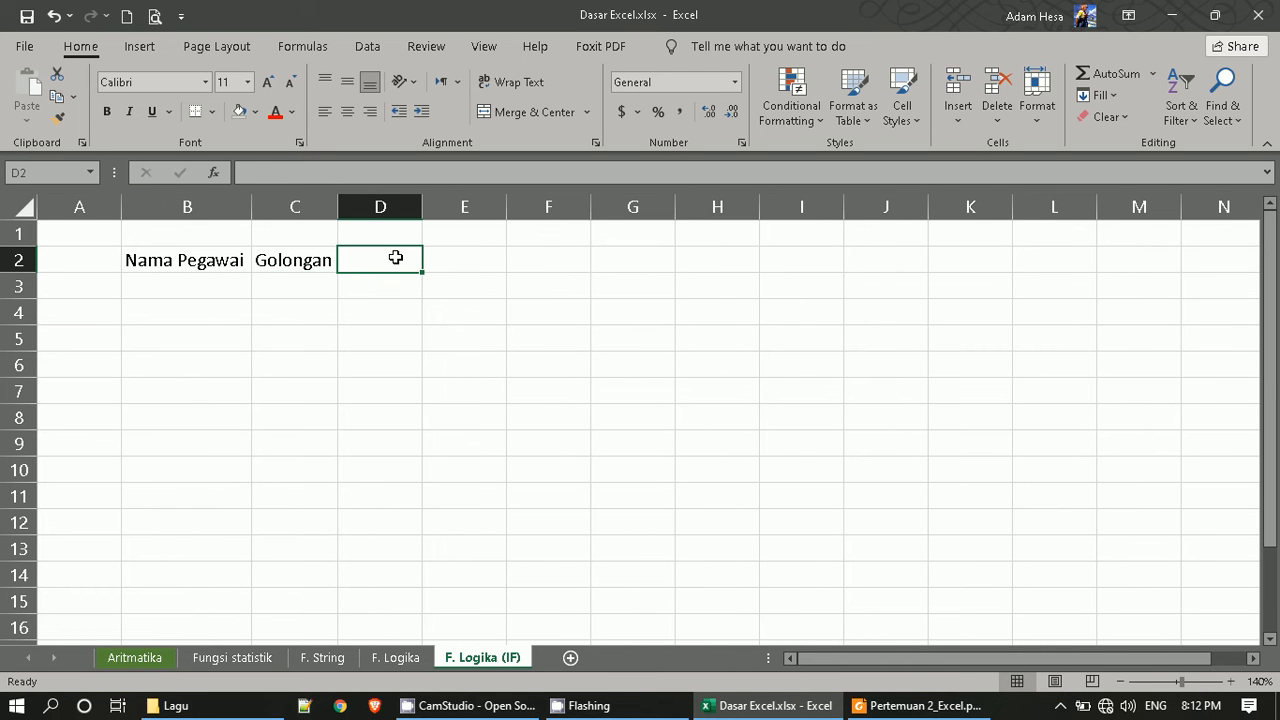
Enter the headers "Status" in D2 and "Gaji" in E2.
{"action": "type", "text": "Statuy"}
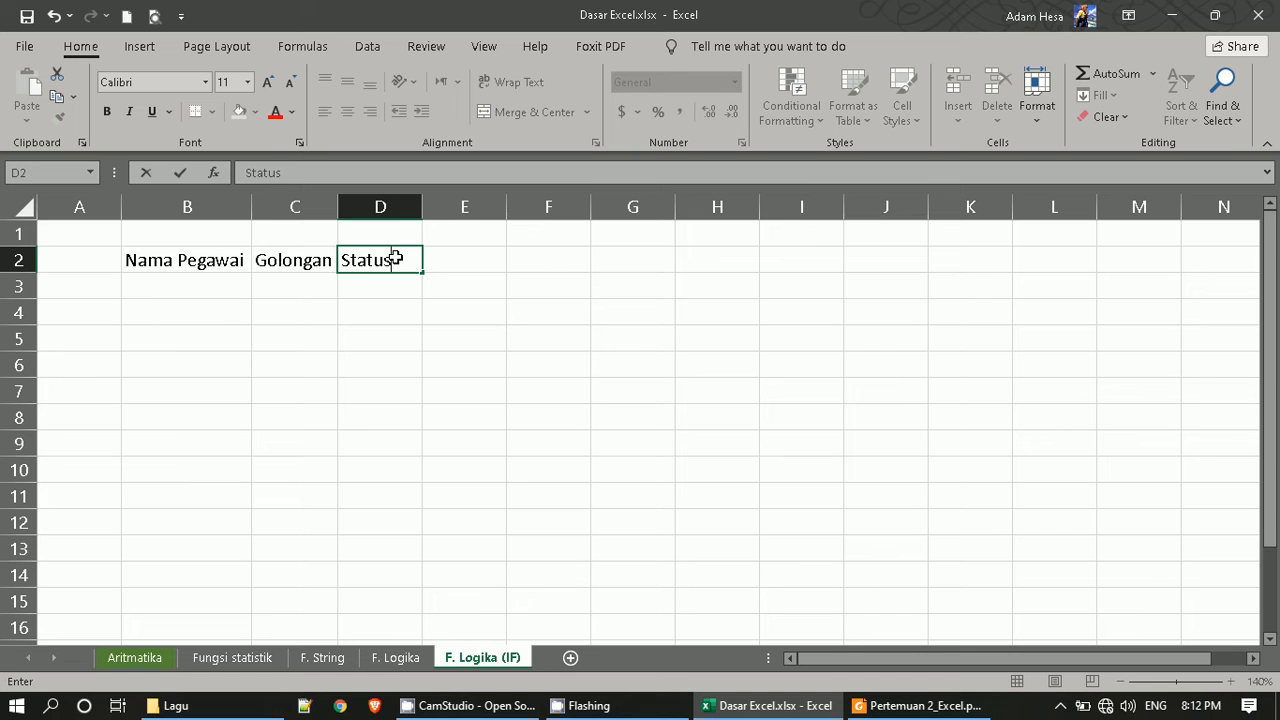
{"action": "key", "text": "Tab"}
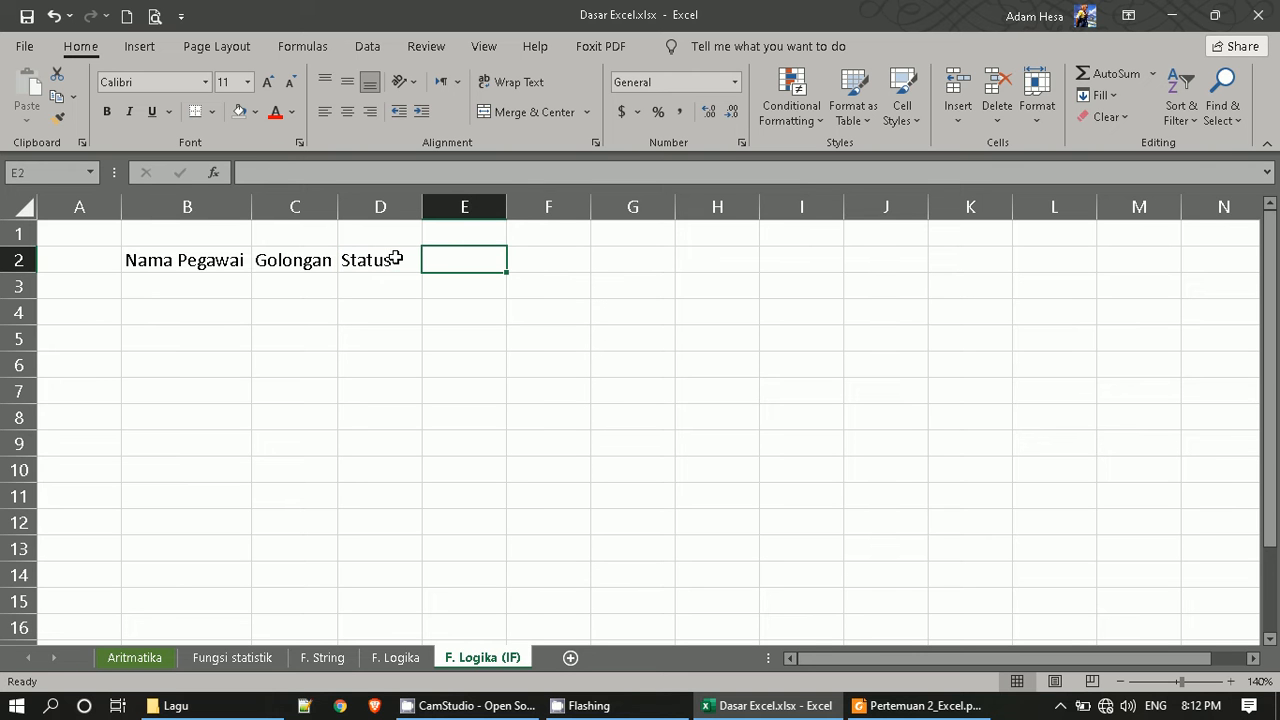
{"action": "type", "text": "Gaji"}
{"action": "key", "text": "Return"}
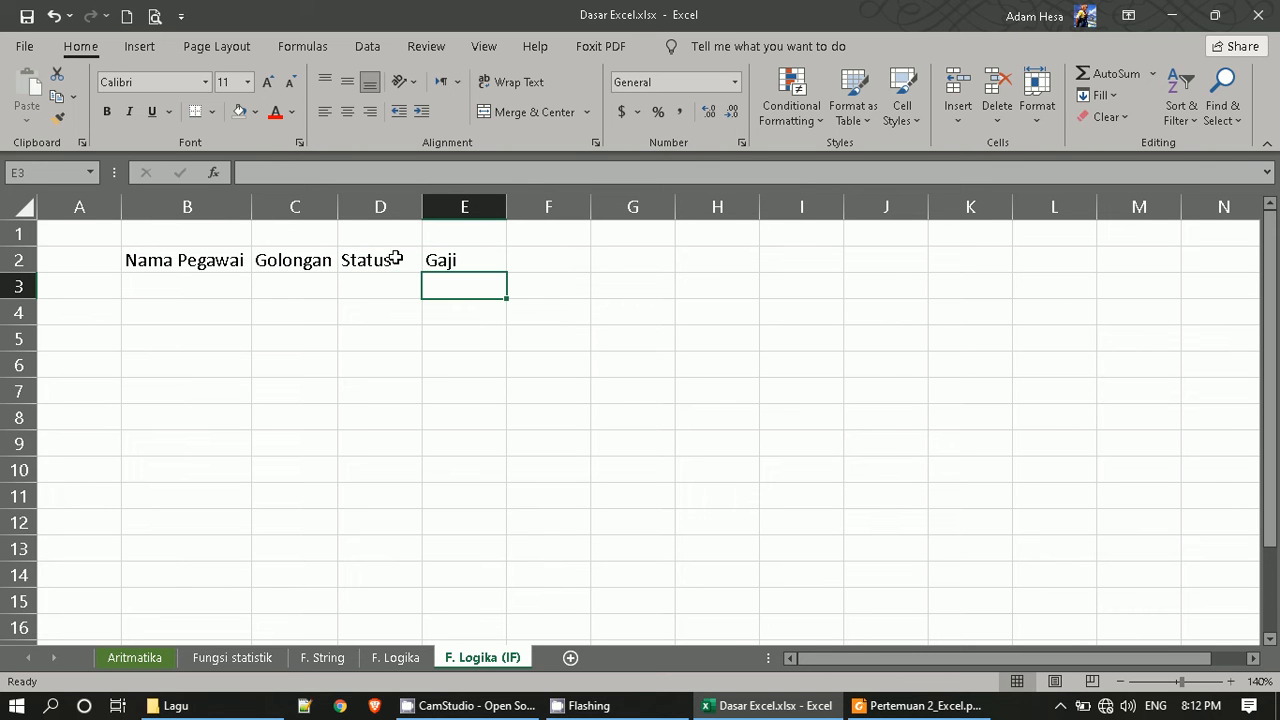
Add the header "No" in cell A2, before the employee name column.
{"action": "left_click", "coordinate": [173, 290]}
{"action": "left_click", "coordinate": [97, 258]}
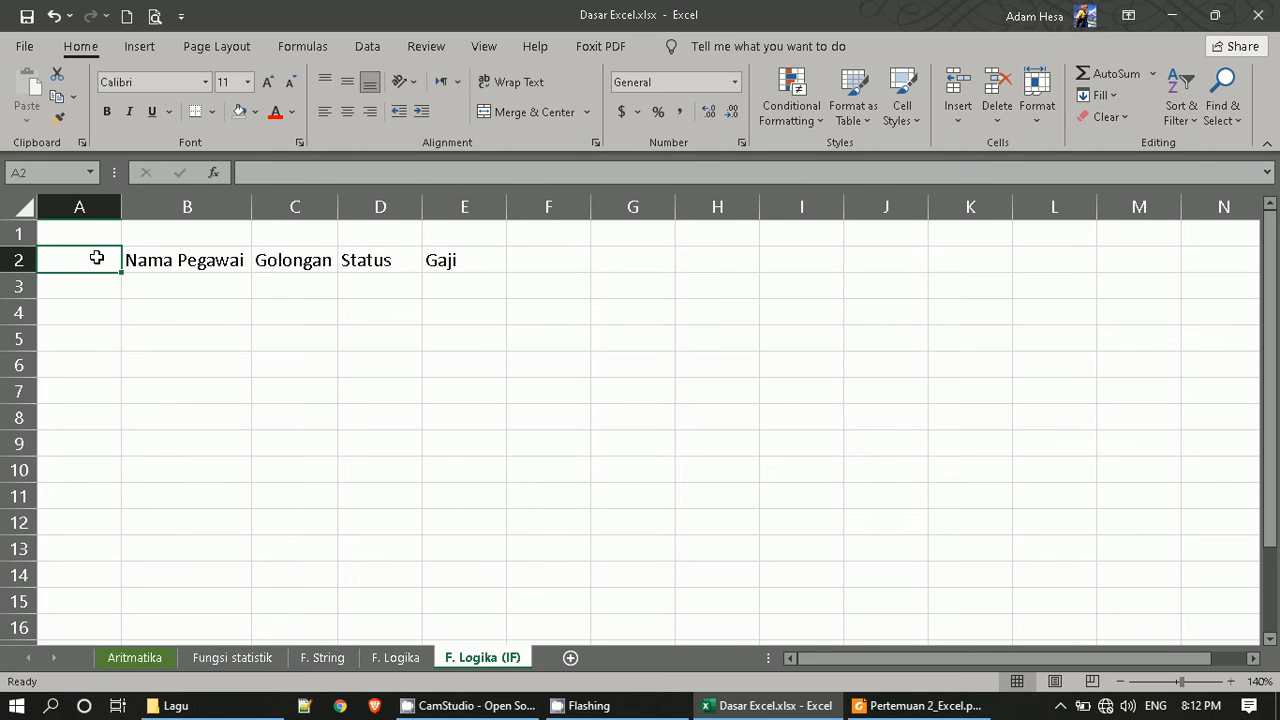
{"action": "type", "text": "No"}
{"action": "key", "text": "Return"}
Number the rows 1 to 5 in A3:A7 by entering 1 and 2 and extending the series.
{"action": "type", "text": "1"}
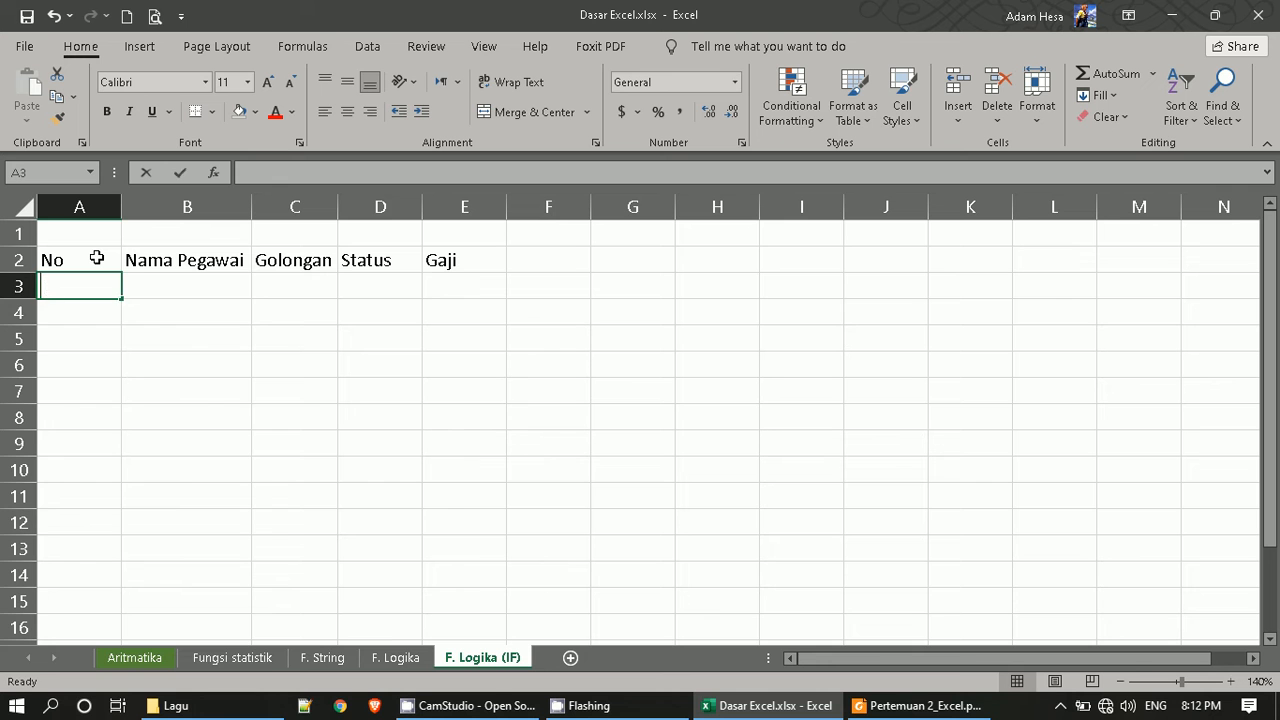
{"action": "key", "text": "Return"}
{"action": "type", "text": "2"}
{"action": "key", "text": "Return"}
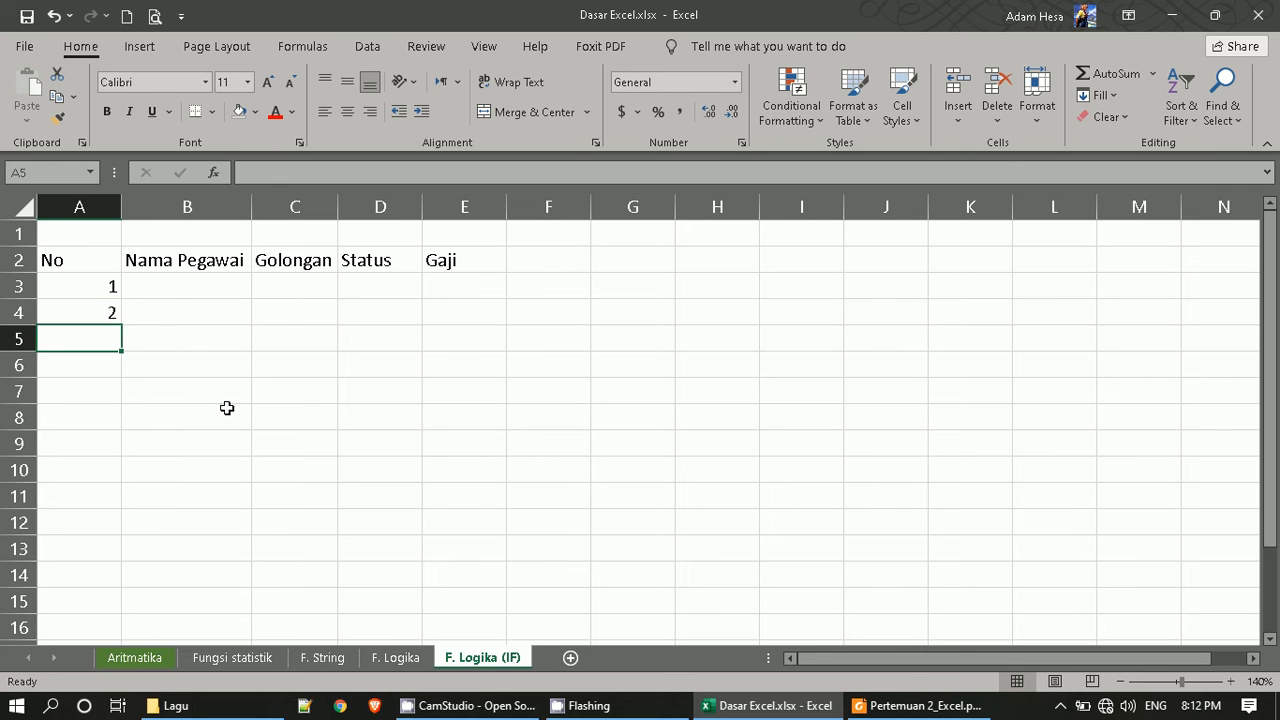
{"action": "left_click", "coordinate": [91, 297]}
{"action": "left_click_drag", "start_coordinate": [91, 297], "coordinate": [113, 394]}
Fill in the five employees' first names in B3:B7 under Nama Pegawai.
{"action": "left_click", "coordinate": [187, 289]}
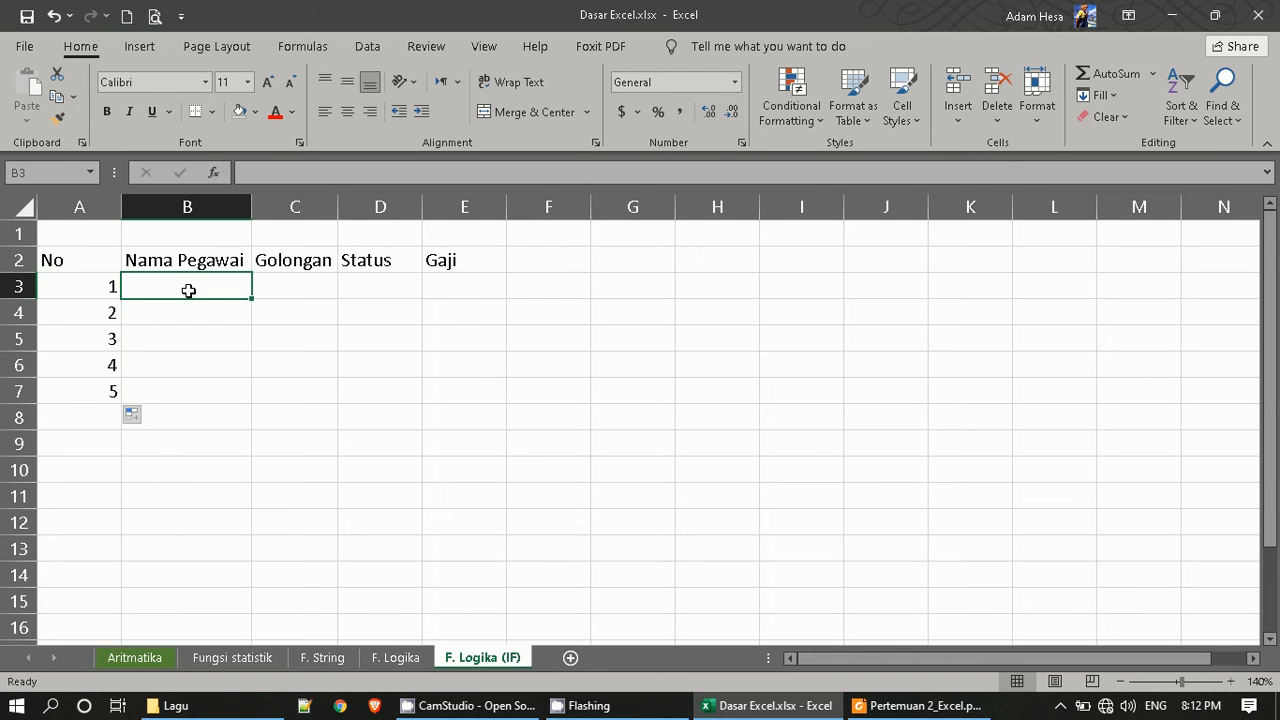
{"action": "type", "text": "Adam"}
{"action": "key", "text": "Return"}
{"action": "type", "text": "Hes"}
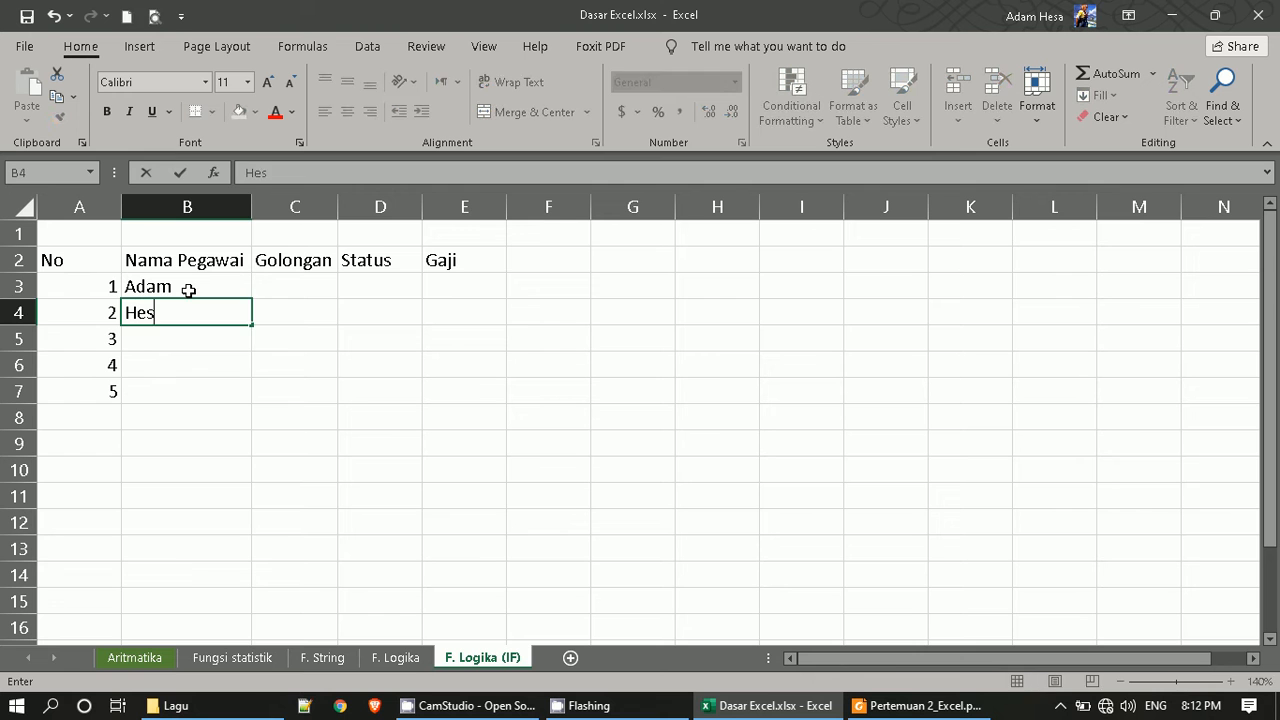
{"action": "type", "text": "a"}
{"action": "key", "text": "Return"}
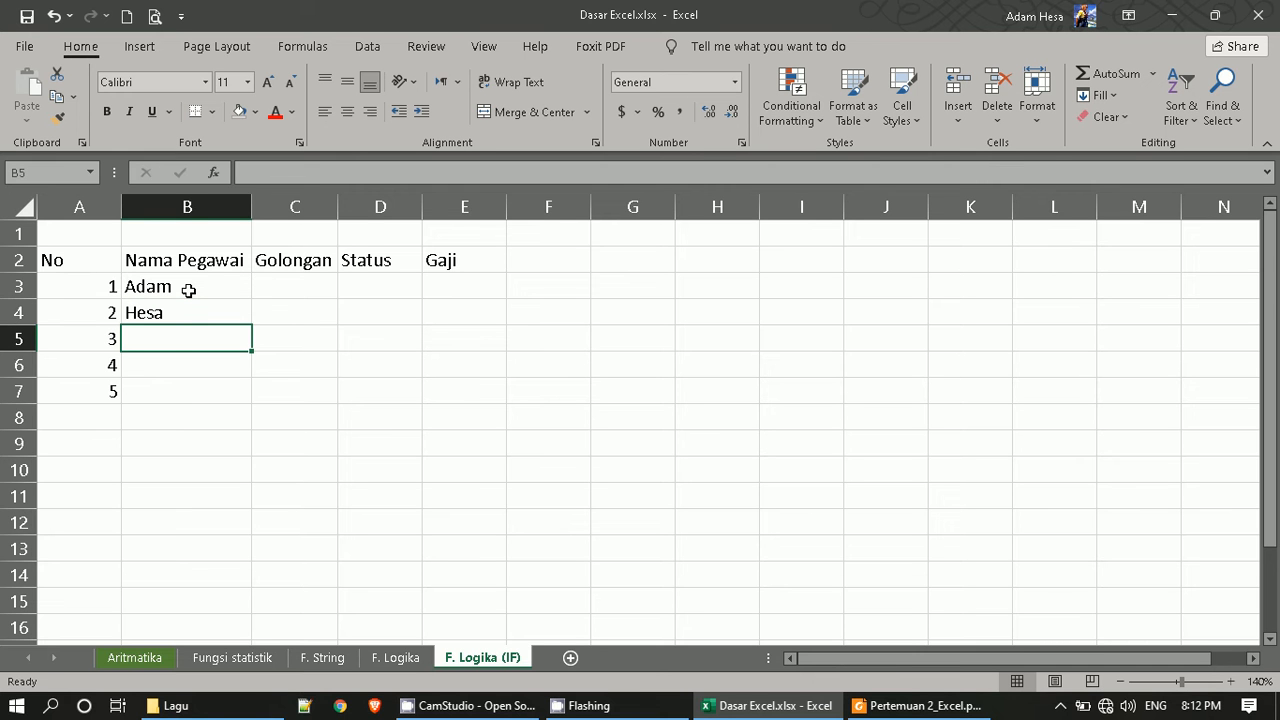
{"action": "type", "text": "Ah"}
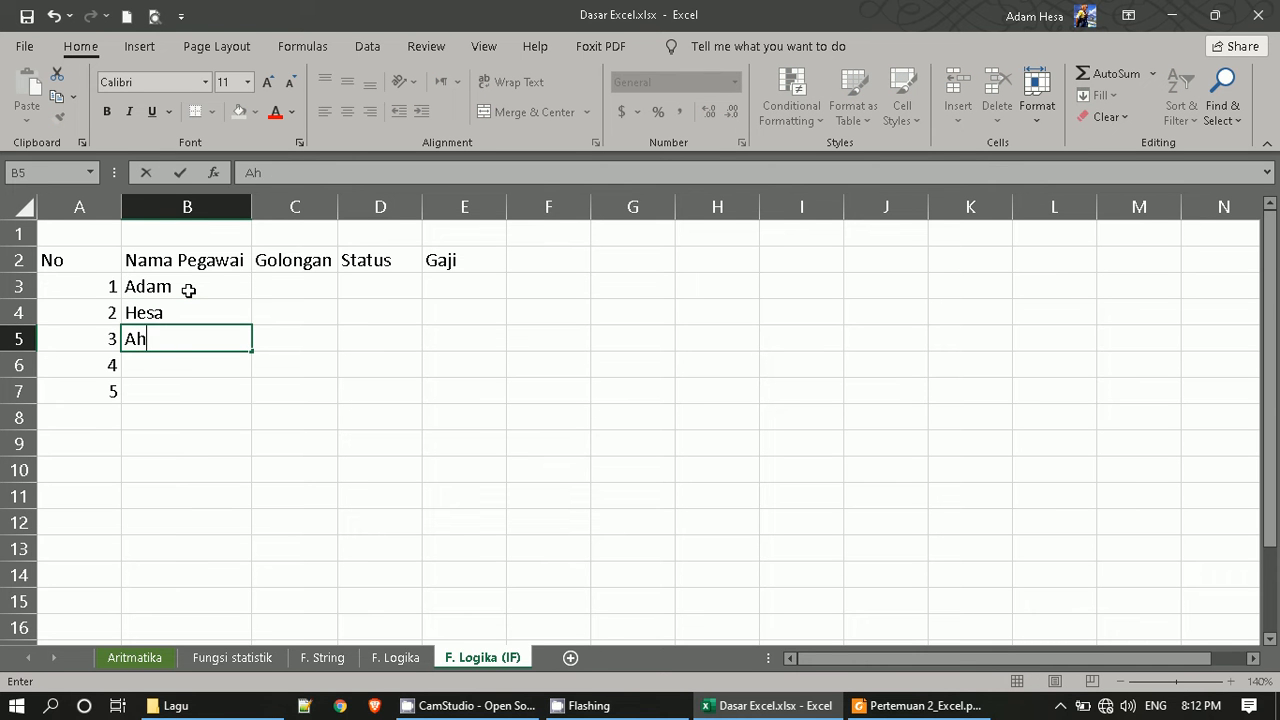
{"action": "type", "text": "sana"}
{"action": "key", "text": "Return"}
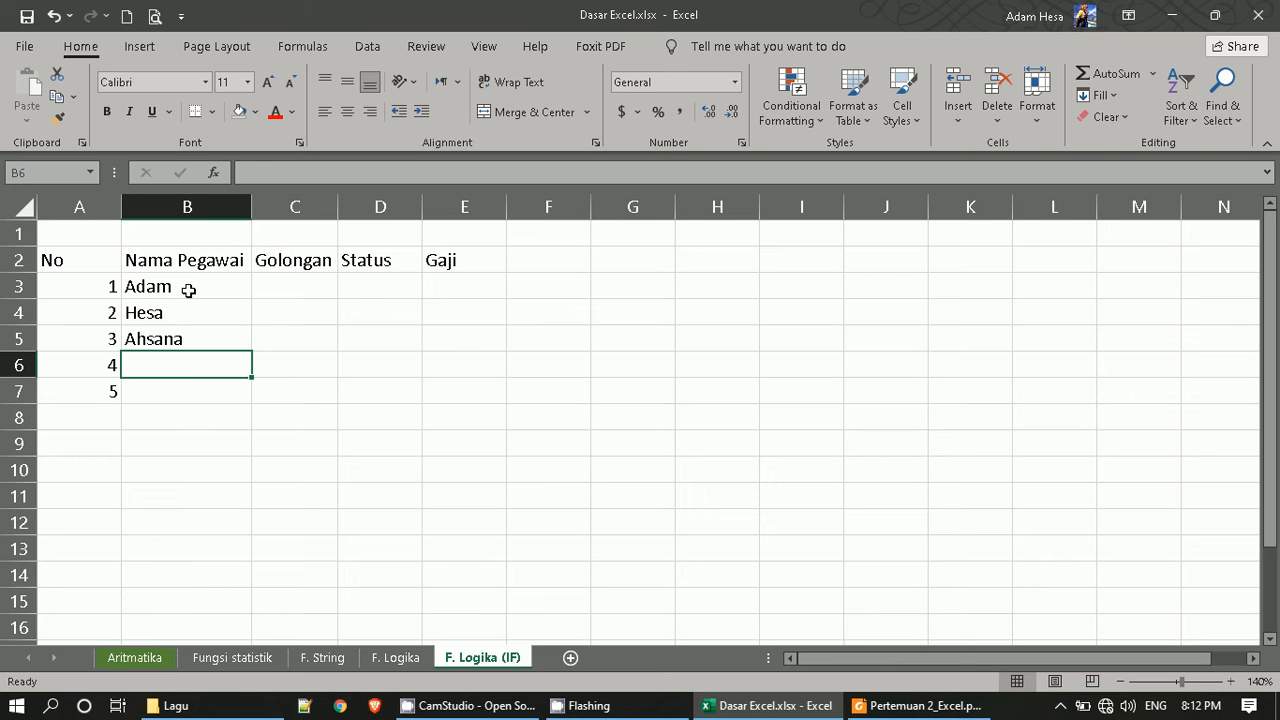
{"action": "type", "text": "Anisah"}
{"action": "key", "text": "Return"}
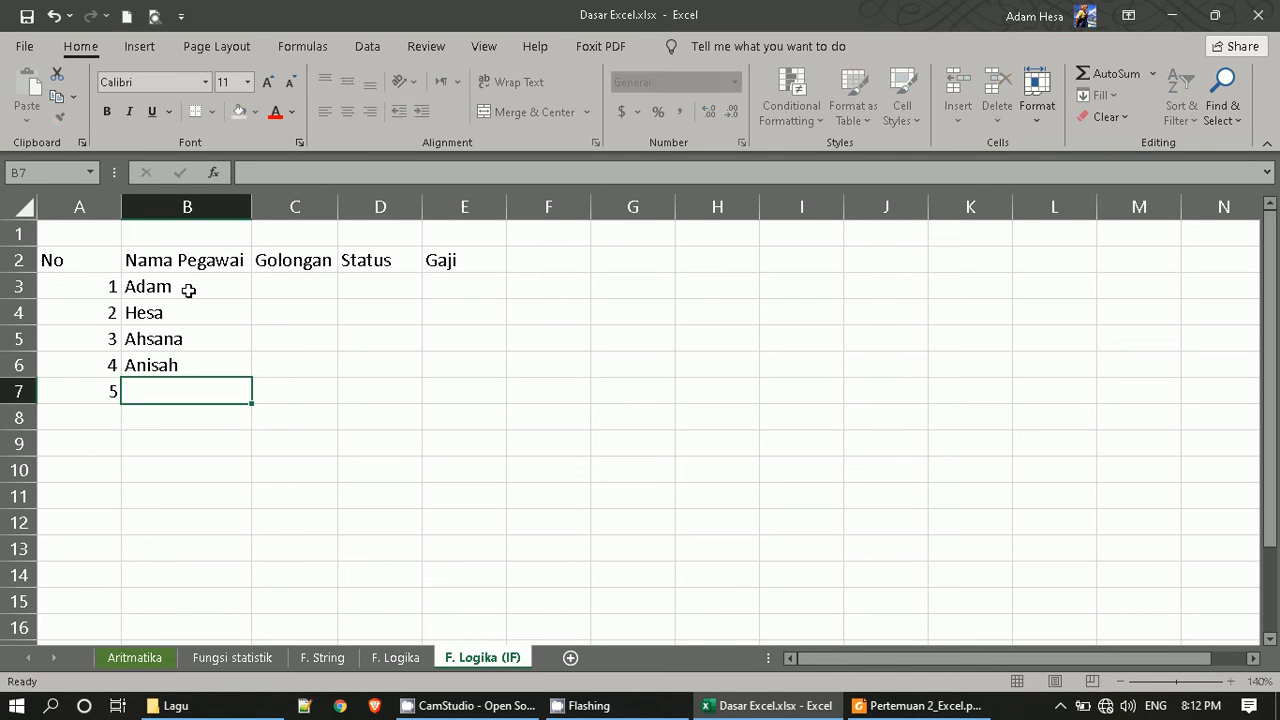
{"action": "type", "text": "Fatimah"}
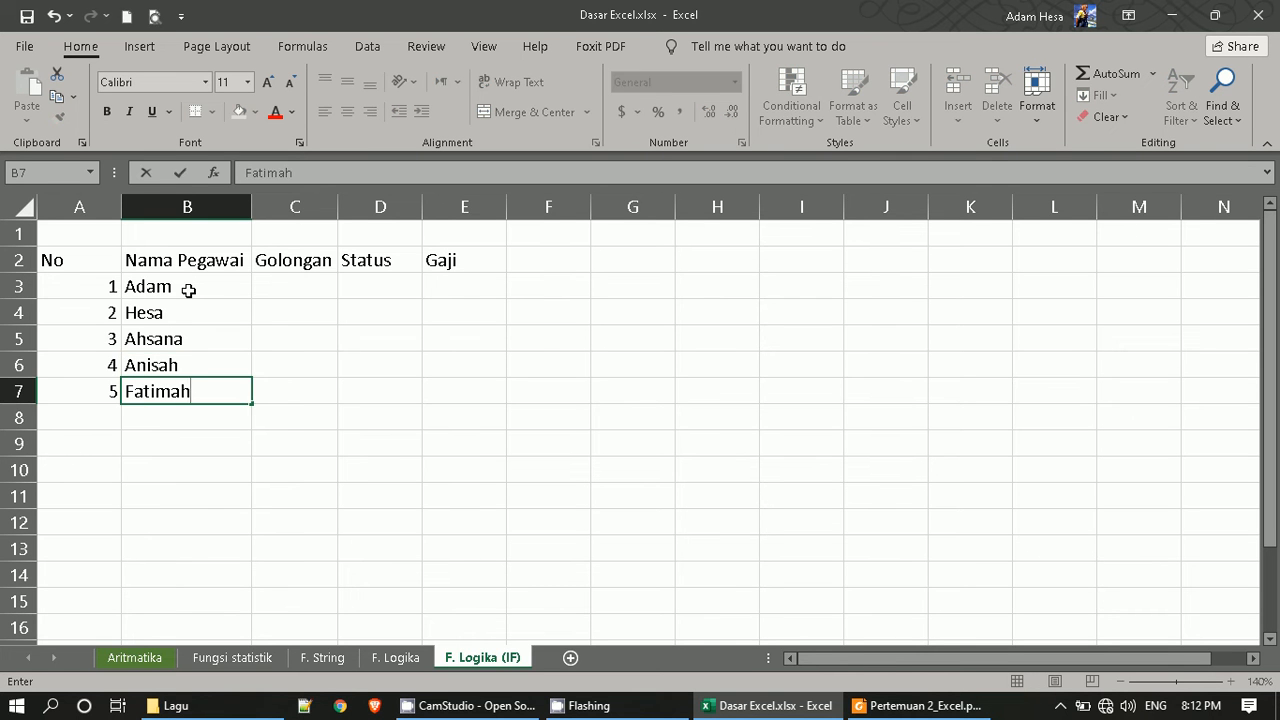
{"action": "key", "text": "Return"}
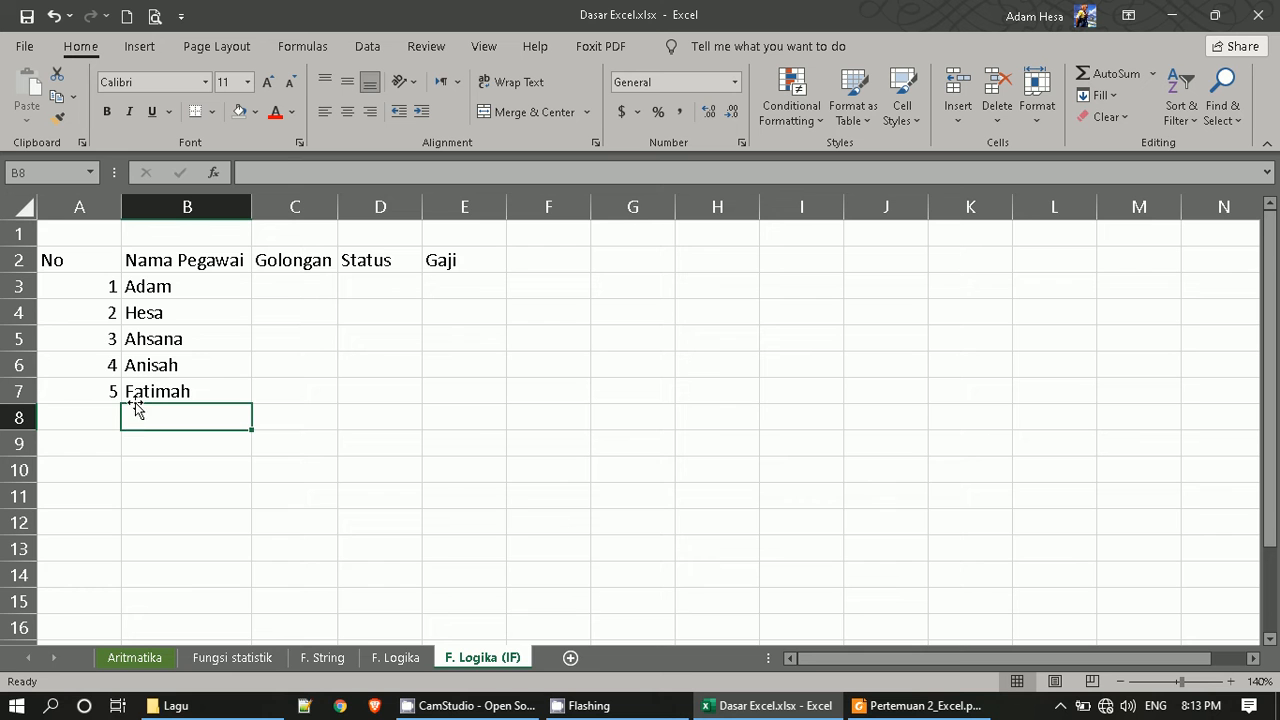
{"action": "left_click", "coordinate": [183, 394]}
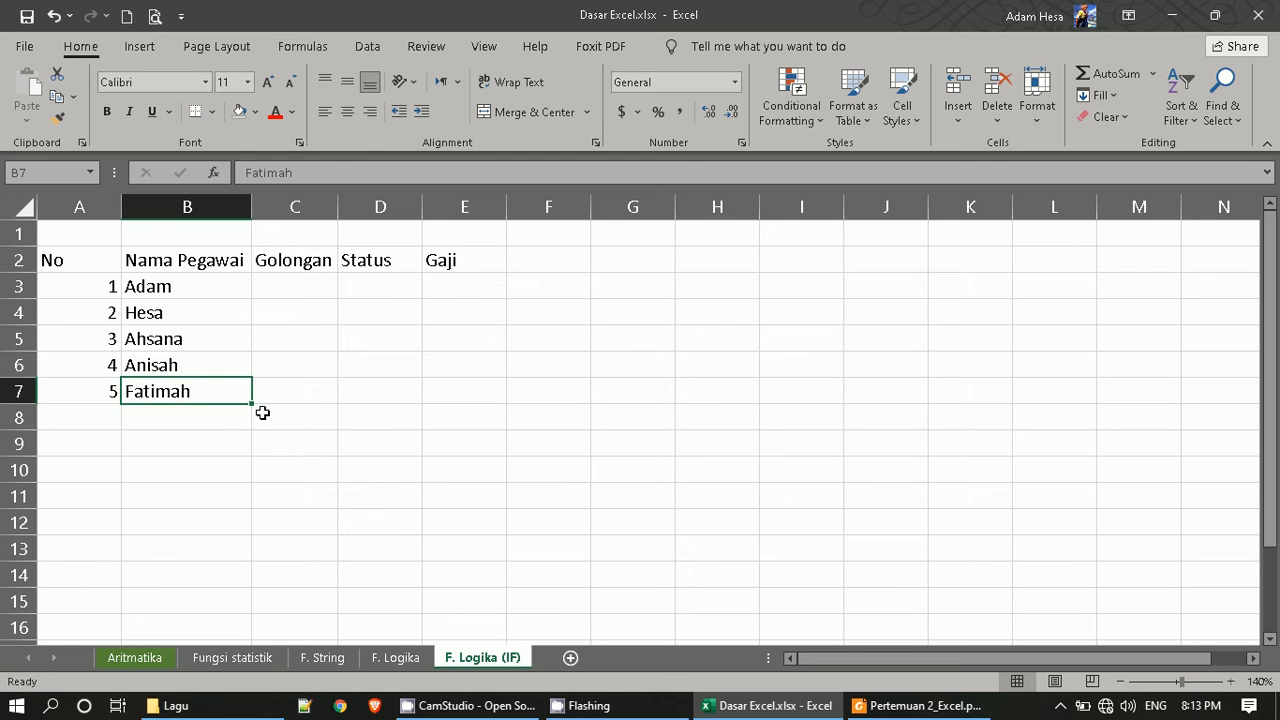
{"action": "left_click", "coordinate": [230, 417]}
{"action": "left_click", "coordinate": [245, 391]}
Fill the Golongan column in C3:C7 with I, II, I, II and I.
{"action": "left_click", "coordinate": [288, 286]}
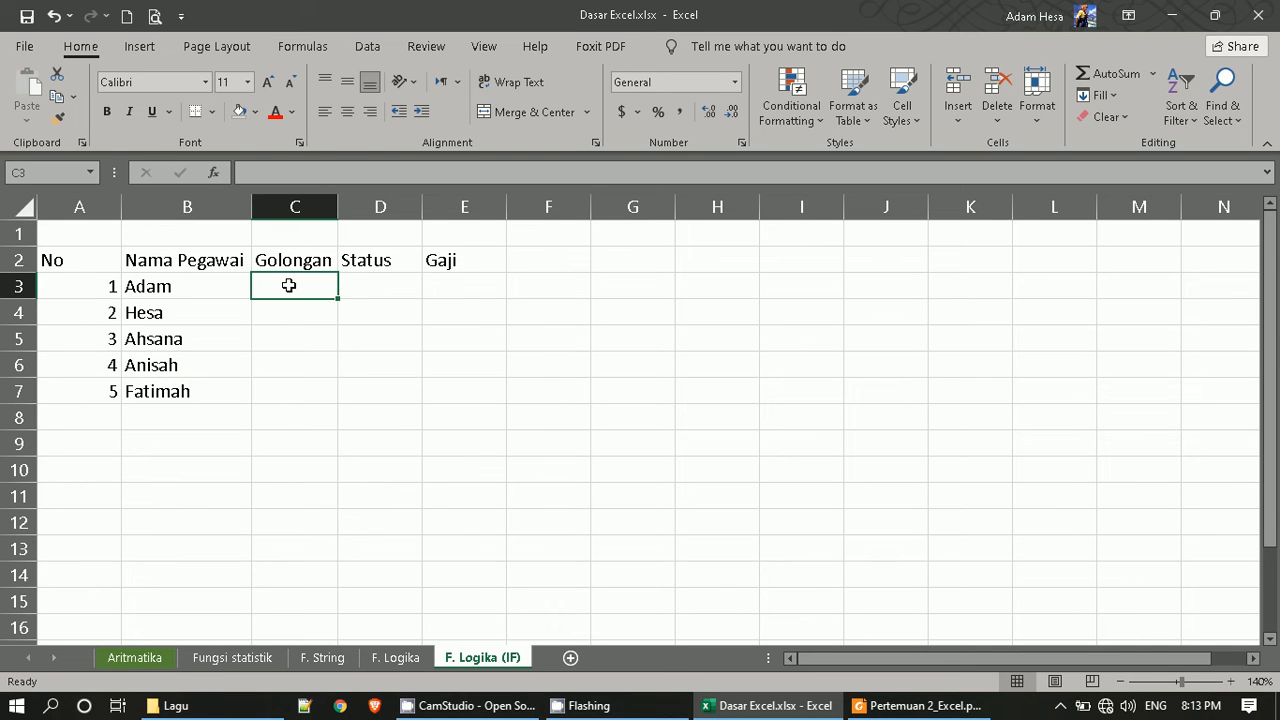
{"action": "type", "text": "I"}
{"action": "key", "text": "Return"}
{"action": "type", "text": "I"}
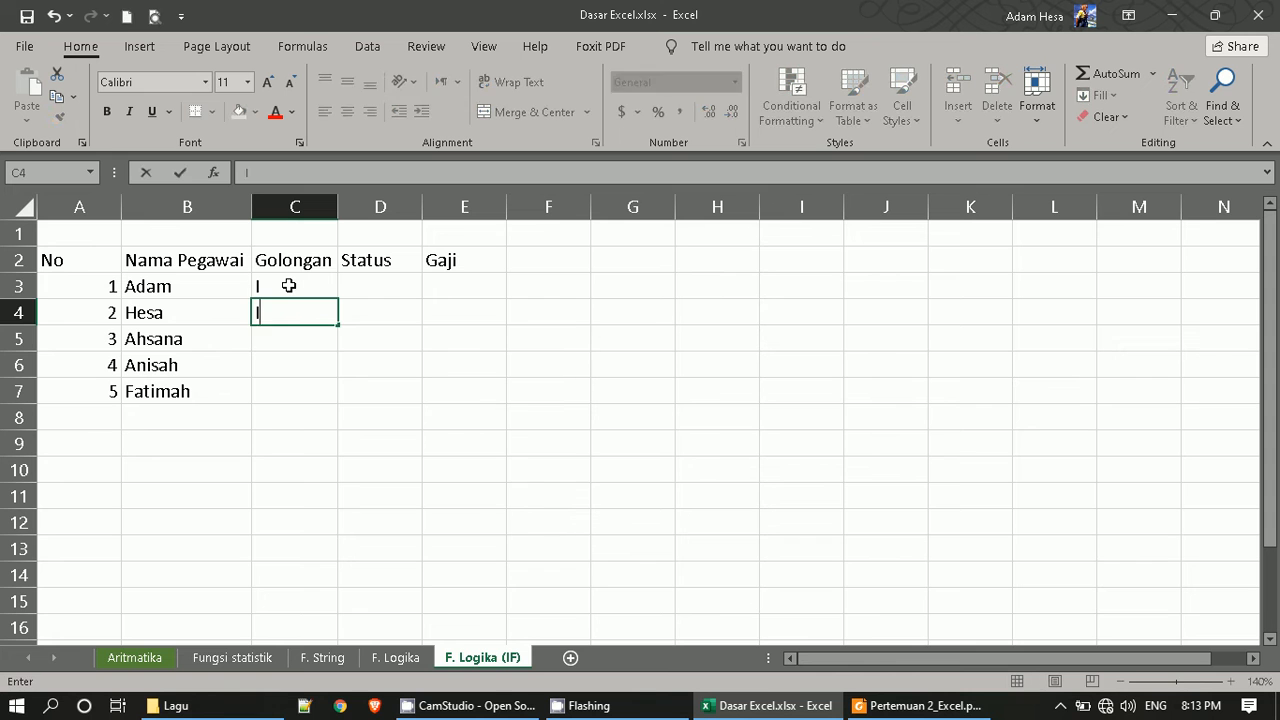
{"action": "type", "text": "I"}
{"action": "key", "text": "Return"}
{"action": "type", "text": "I"}
{"action": "key", "text": "Return"}
{"action": "type", "text": "II"}
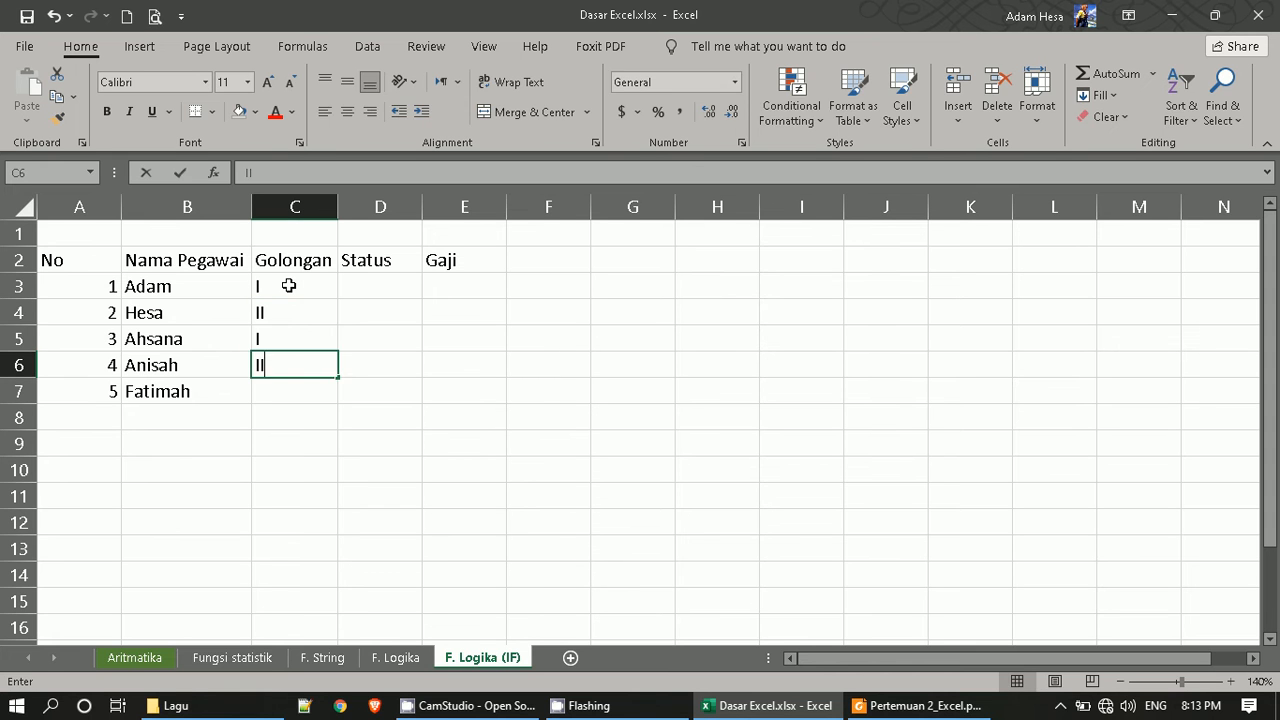
{"action": "key", "text": "Up"}
{"action": "key", "text": "Down"}
{"action": "key", "text": "Down"}
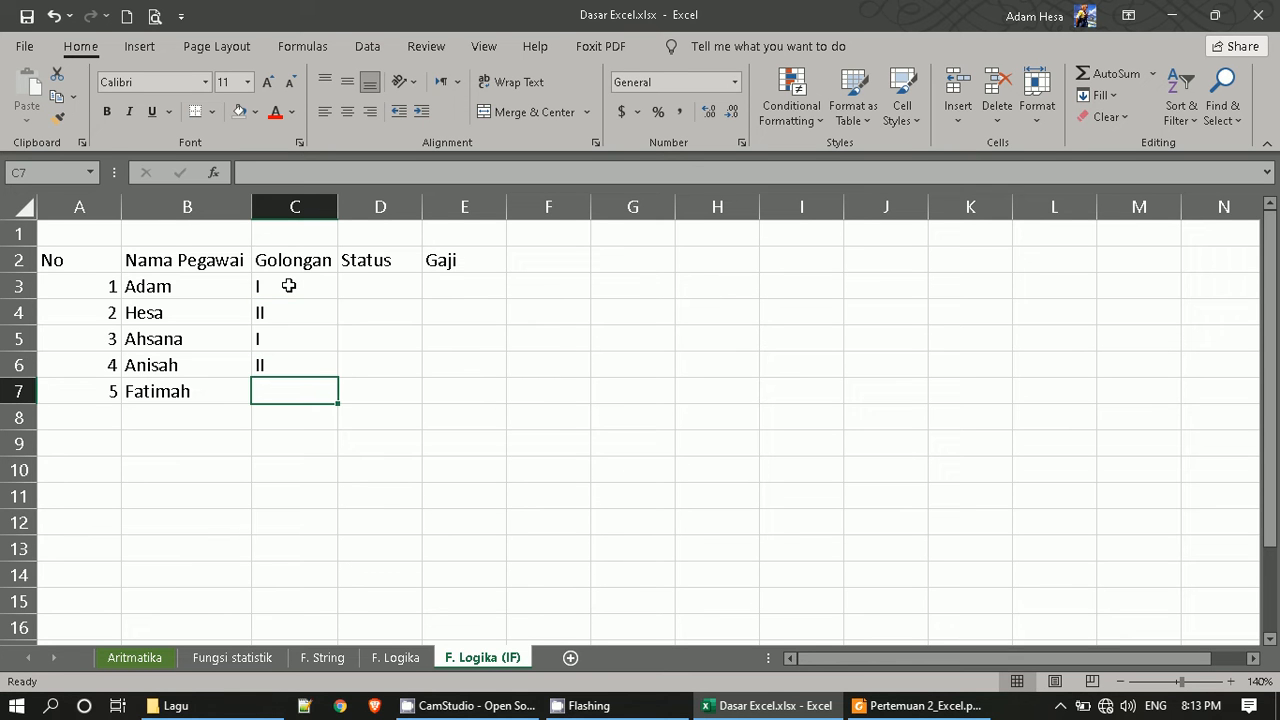
{"action": "type", "text": "I"}
{"action": "key", "text": "Return"}
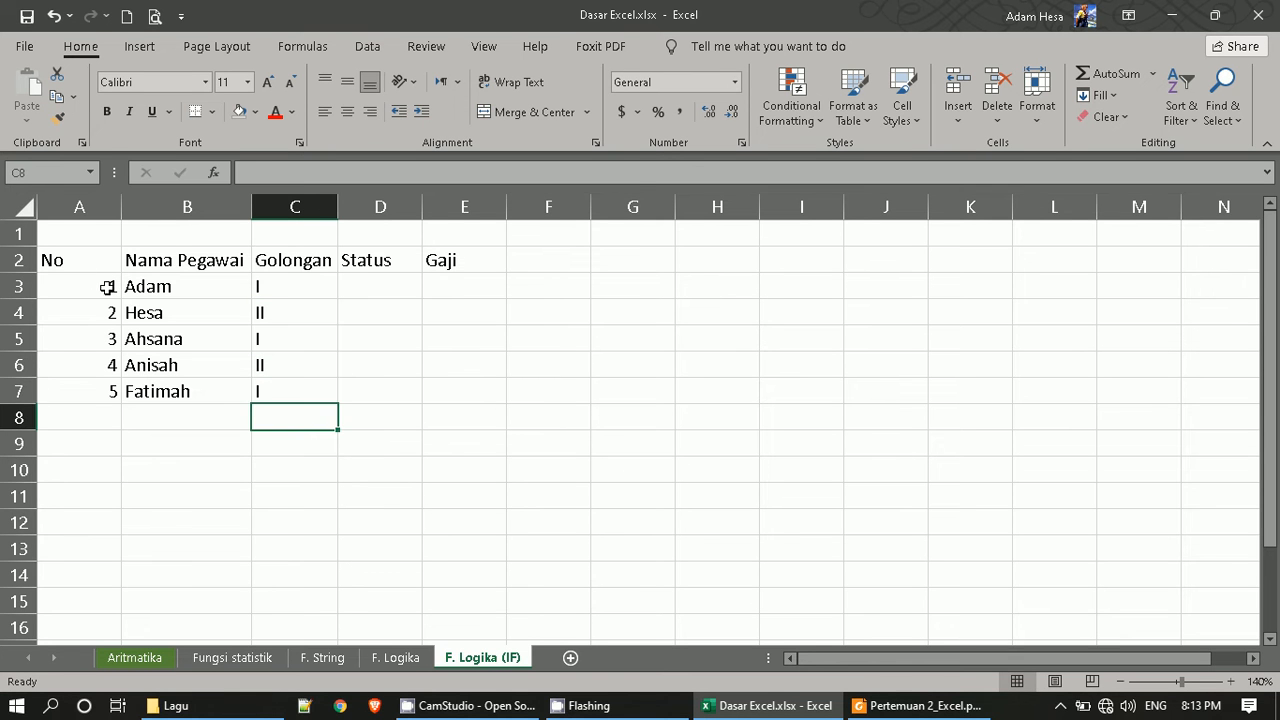
Apply All Borders to the table range A2:E7.
{"action": "left_click_drag", "start_coordinate": [100, 262], "coordinate": [474, 394]}
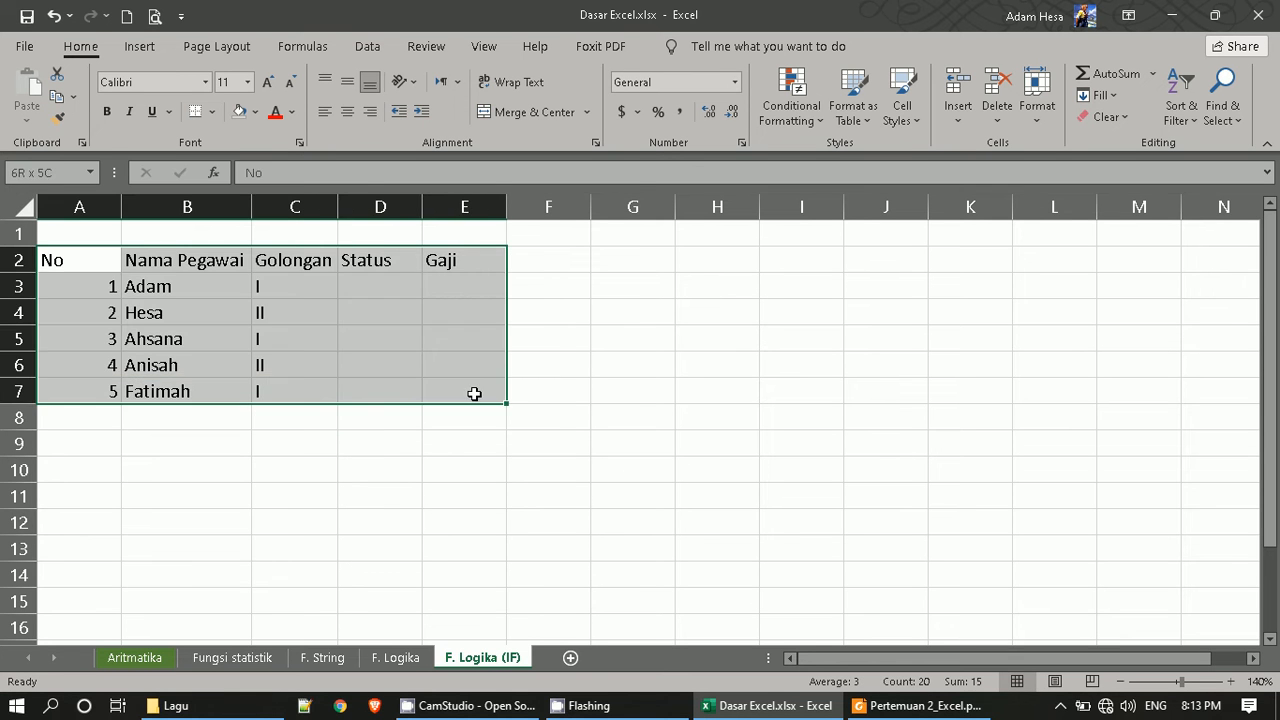
{"action": "left_click", "coordinate": [213, 115]}
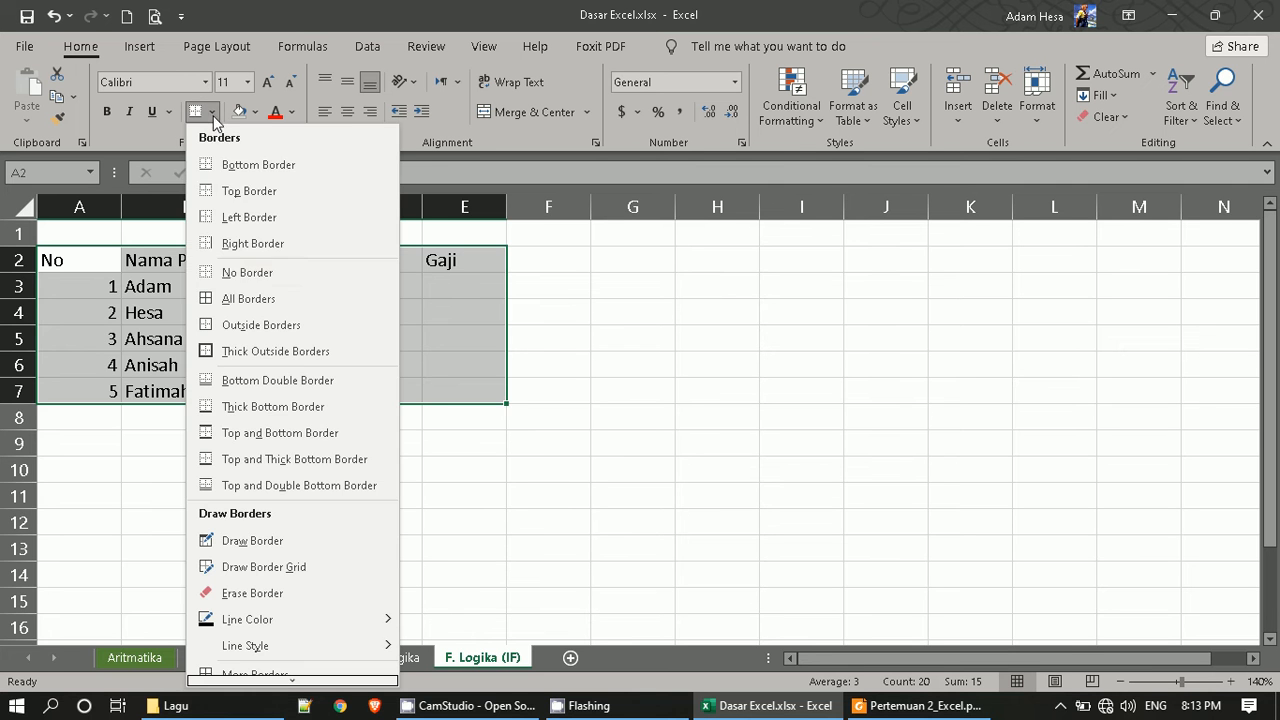
{"action": "left_click", "coordinate": [242, 297]}
{"action": "left_click", "coordinate": [104, 262]}
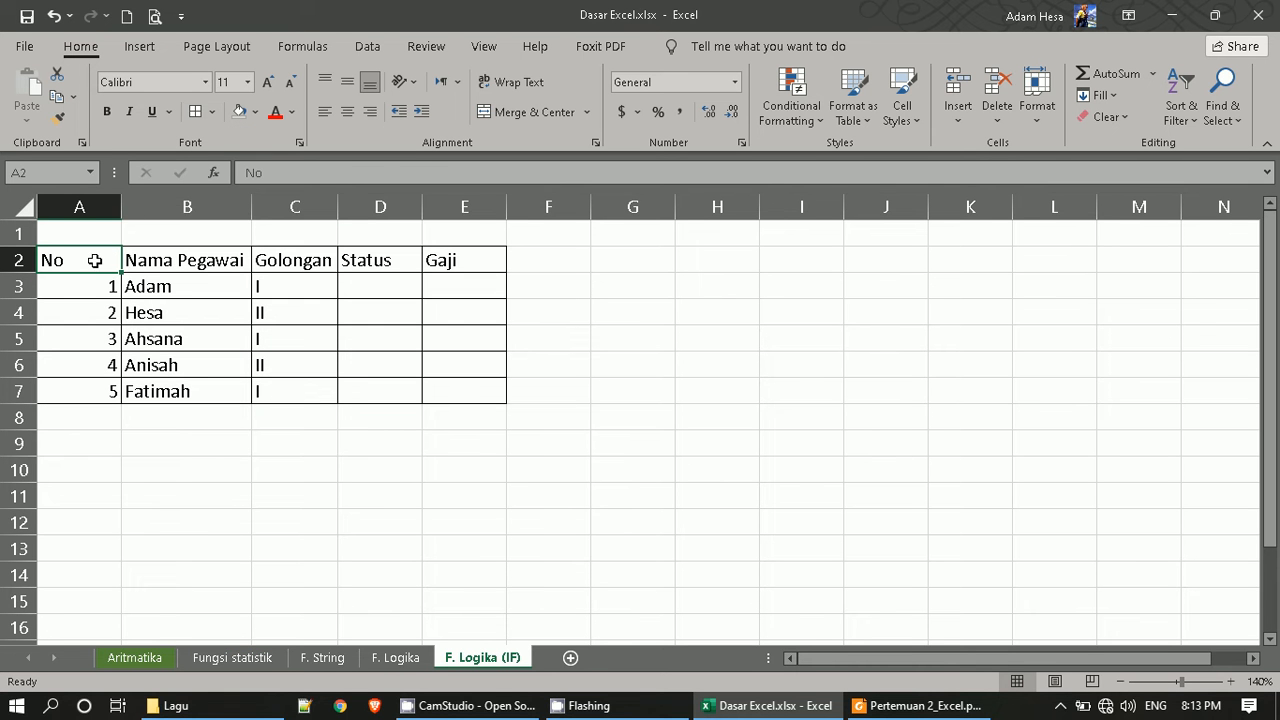
Shade the header row A2:E2 grey and centre its labels horizontally.
{"action": "left_click", "coordinate": [486, 257], "text": "shift"}
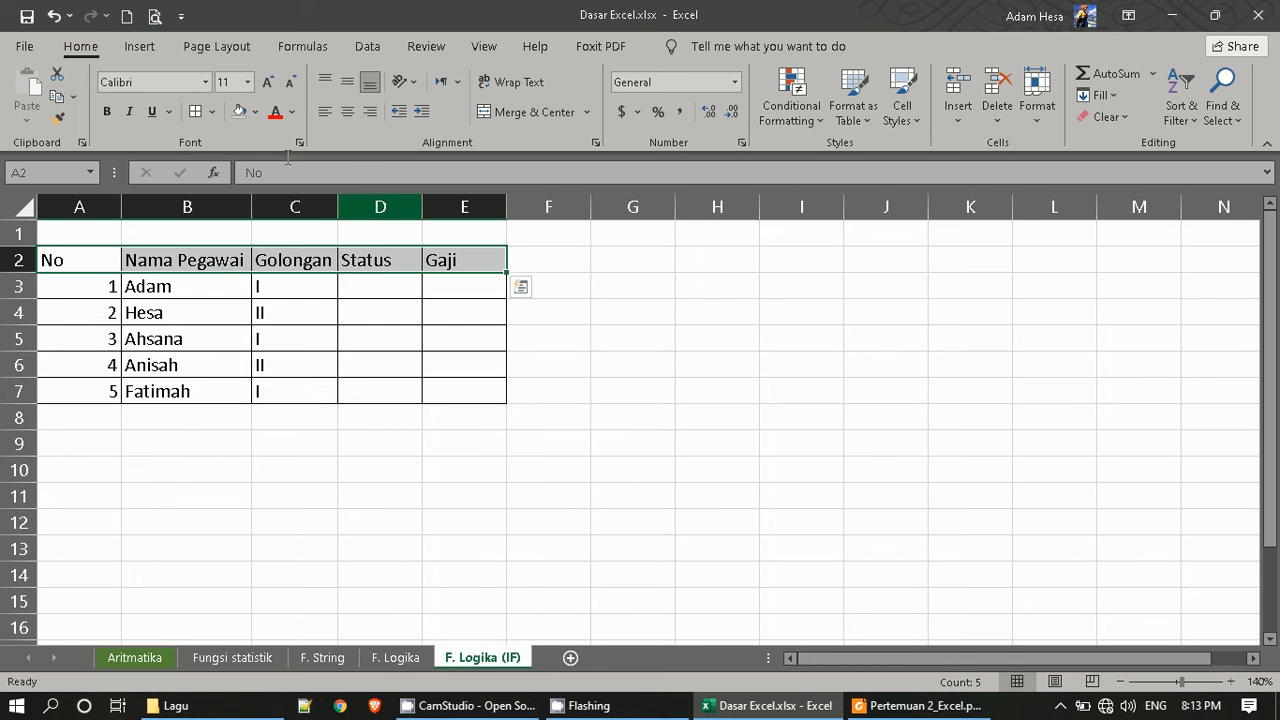
{"action": "left_click", "coordinate": [255, 112]}
{"action": "left_click", "coordinate": [270, 196]}
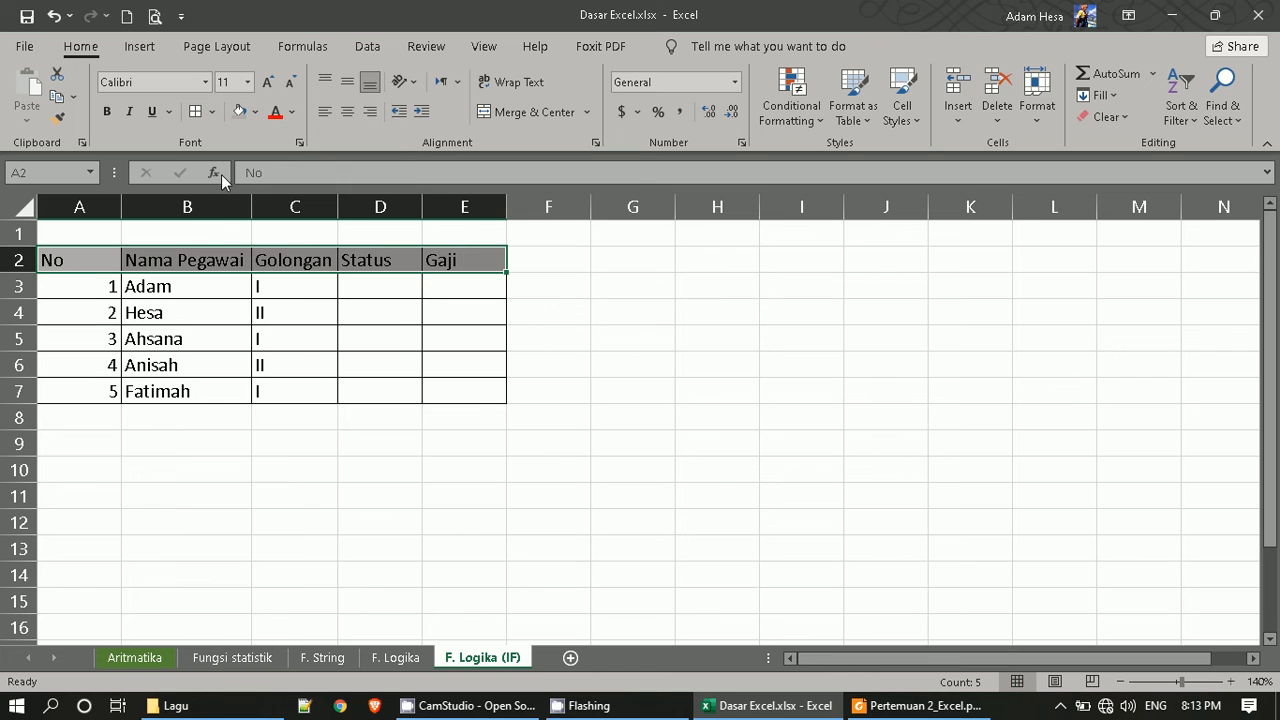
{"action": "left_click", "coordinate": [347, 114]}
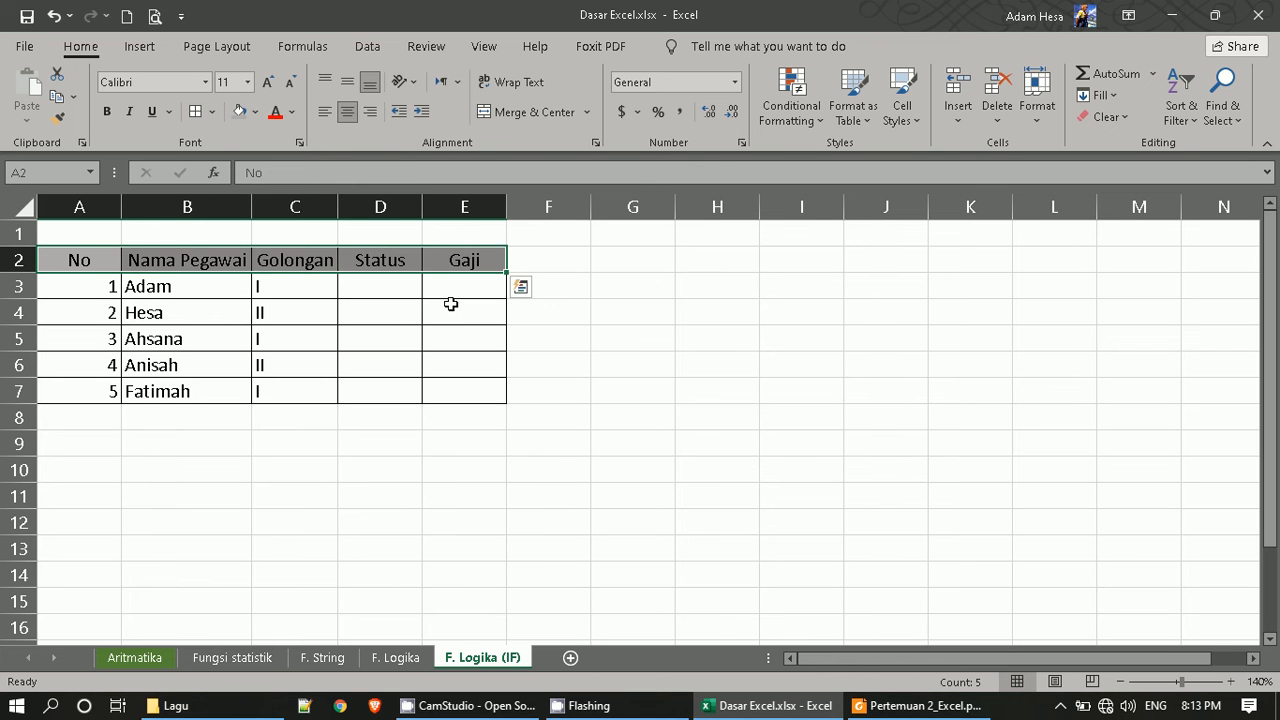
{"action": "left_click", "coordinate": [452, 310]}
Narrow the No column and centre the Golongan values in C3:C7.
{"action": "left_click_drag", "start_coordinate": [121, 207], "coordinate": [96, 207]}
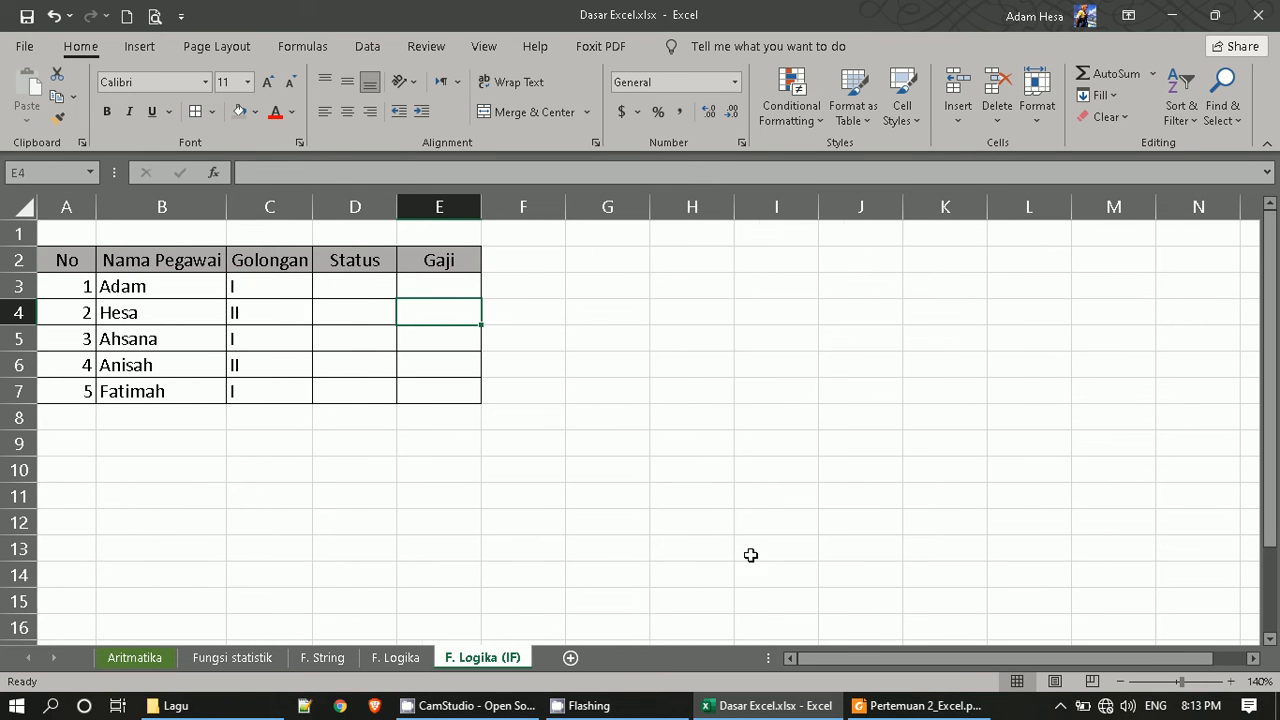
{"action": "left_click", "coordinate": [1228, 683]}
{"action": "left_click", "coordinate": [1228, 683]}
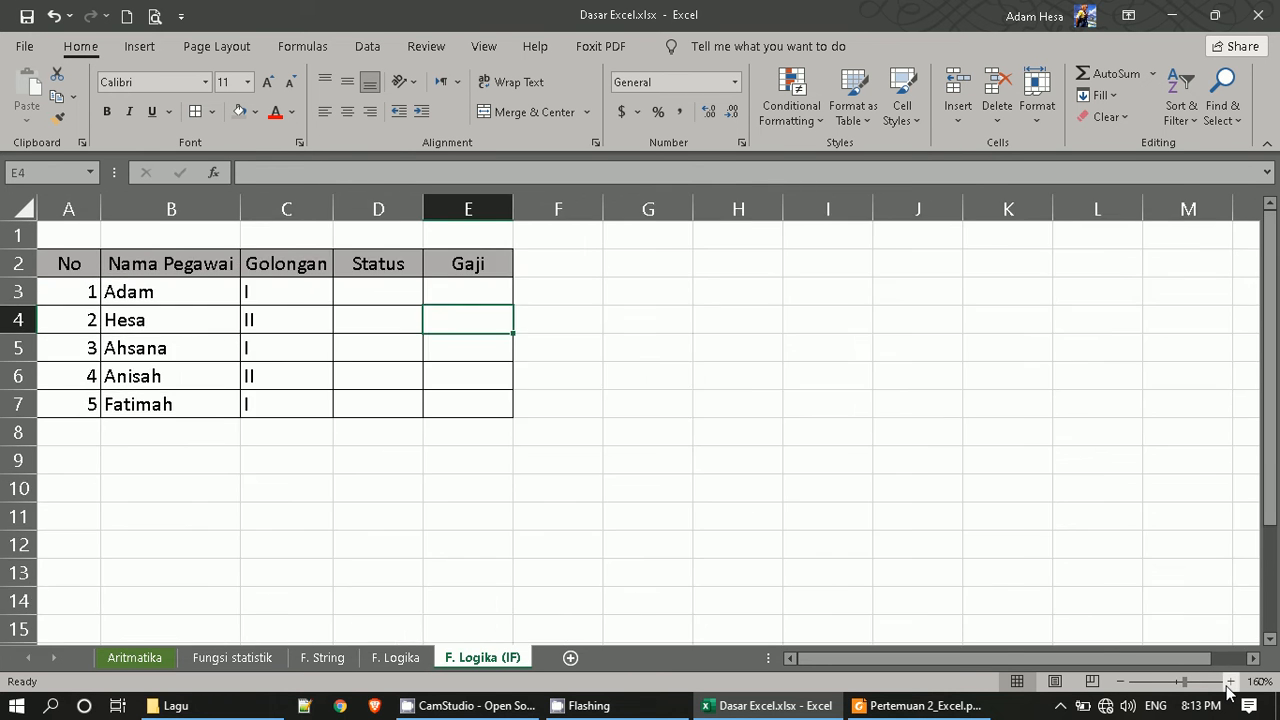
{"action": "left_click", "coordinate": [1228, 683]}
{"action": "left_click", "coordinate": [1228, 683]}
{"action": "left_click", "coordinate": [1228, 683]}
{"action": "left_click_drag", "start_coordinate": [352, 320], "coordinate": [363, 457]}
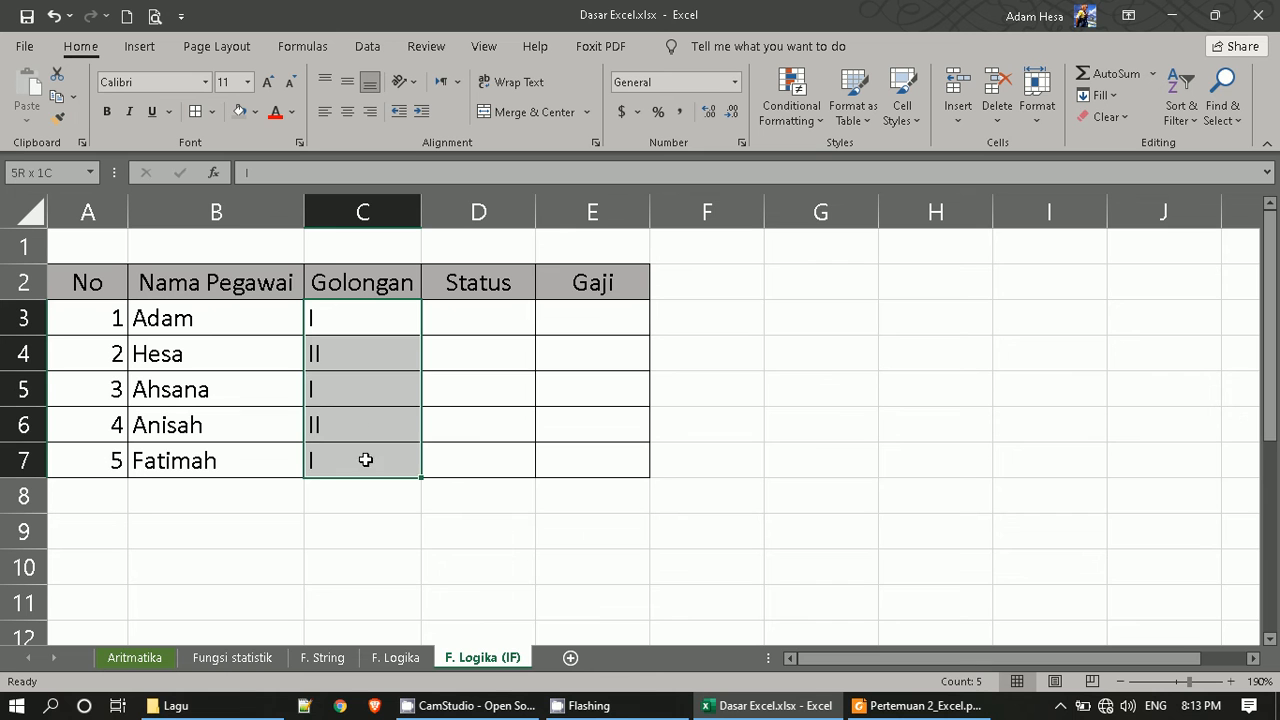
{"action": "left_click", "coordinate": [346, 112]}
{"action": "left_click", "coordinate": [802, 406]}
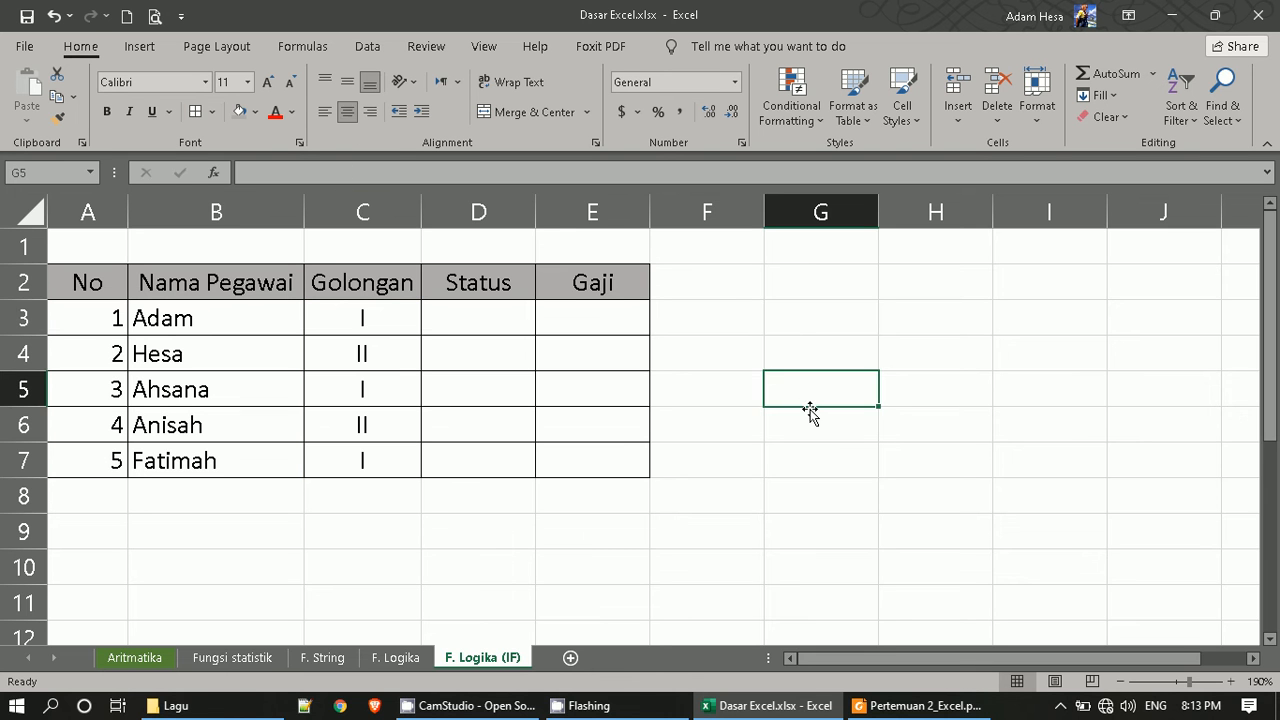
Enter the heading diketahui in G3 beside the table.
{"action": "left_click", "coordinate": [795, 320]}
{"action": "type", "text": "di"}
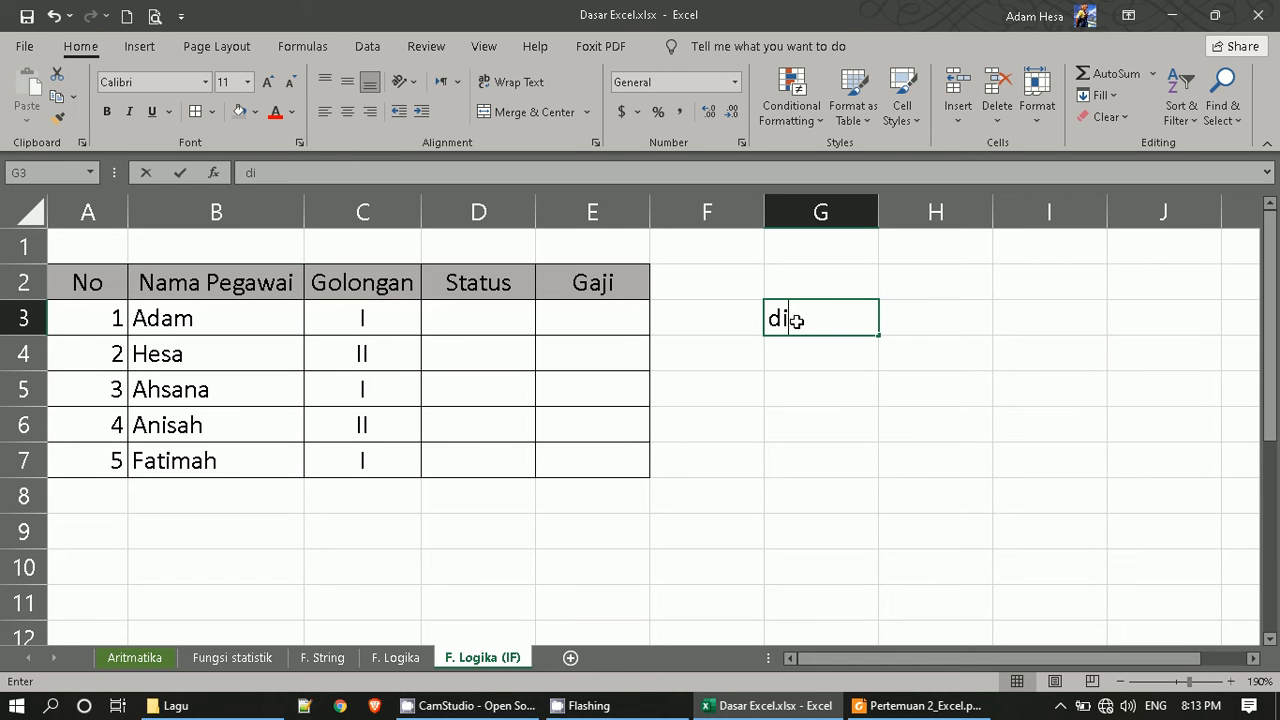
{"action": "type", "text": "ktetahun"}
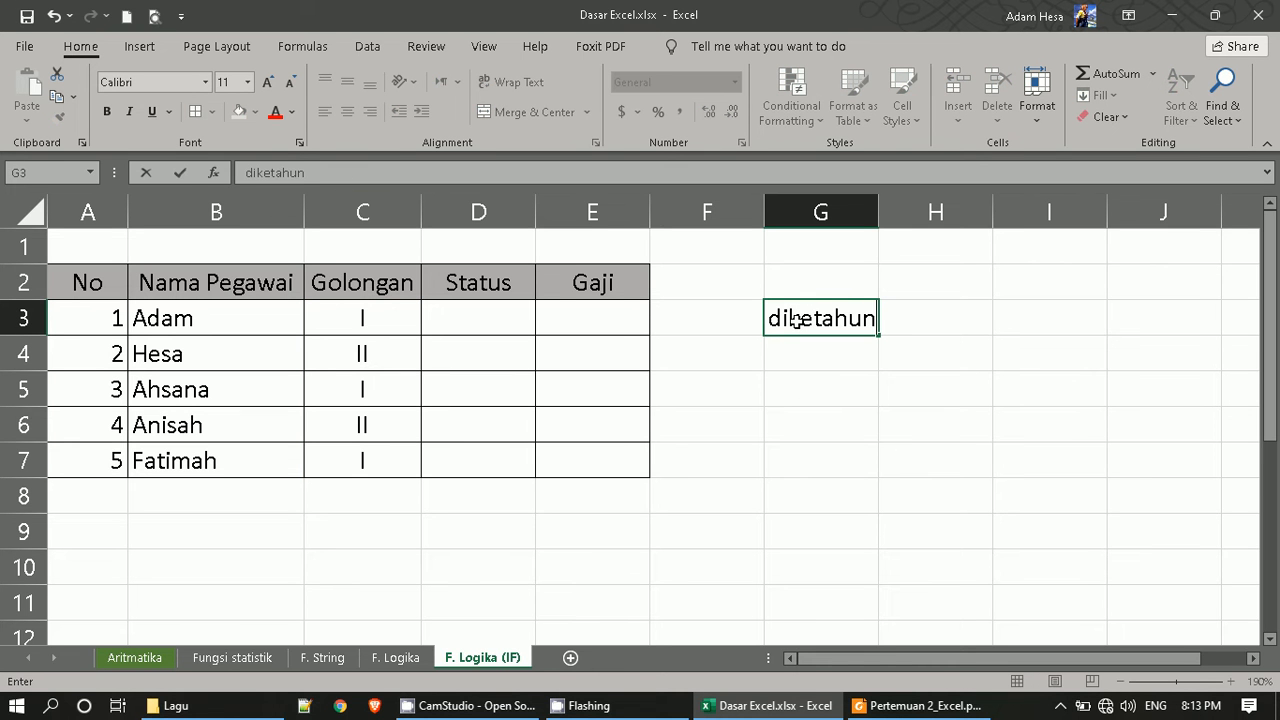
{"action": "key", "text": "BackSpace"}
{"action": "type", "text": "i"}
{"action": "key", "text": "Return"}
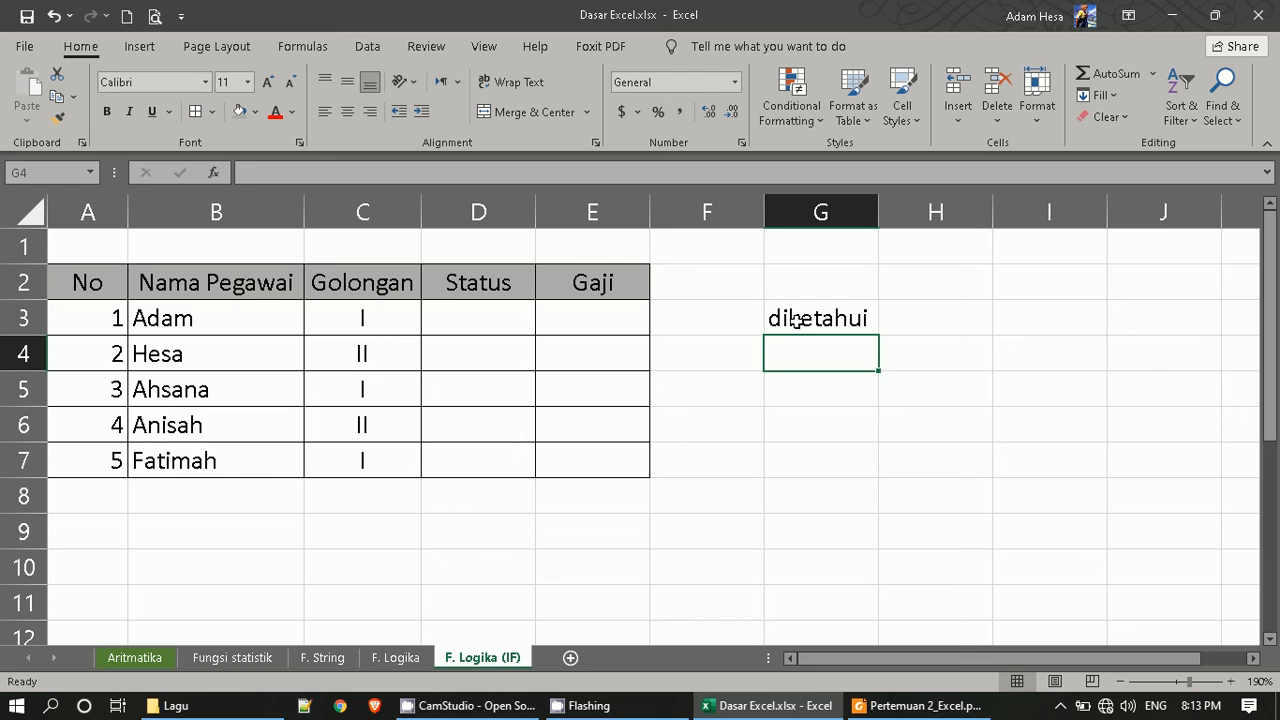
{"action": "type", "text": "Jika "}
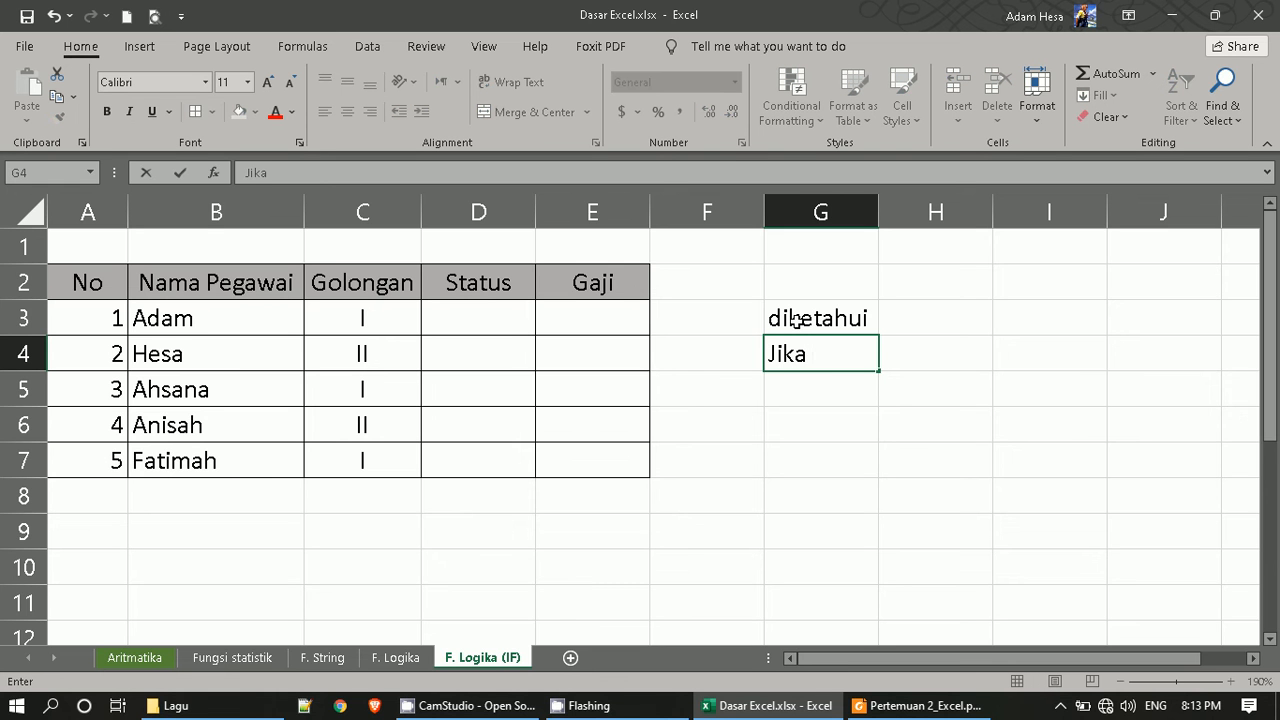
{"action": "type", "text": "Golon"}
{"action": "key", "text": "BackSpace"}
{"action": "key", "text": "BackSpace"}
{"action": "key", "text": "BackSpace"}
{"action": "key", "text": "BackSpace"}
{"action": "key", "text": "BackSpace"}
{"action": "key", "text": "BackSpace"}
{"action": "key", "text": "BackSpace"}
{"action": "key", "text": "BackSpace"}
{"action": "key", "text": "BackSpace"}
{"action": "key", "text": "BackSpace"}
Enter the label Status in G4 under the diketahui heading.
{"action": "type", "text": "Sta"}
{"action": "type", "text": "tus"}
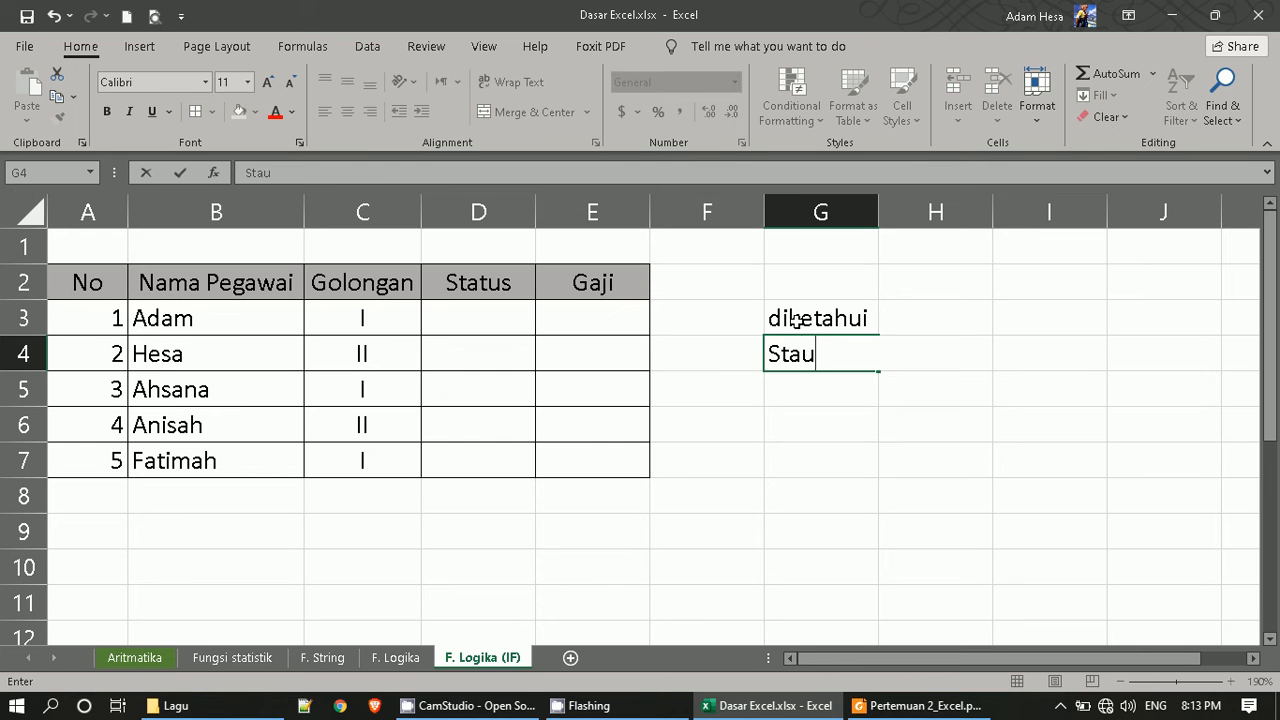
{"action": "key", "text": "Return"}
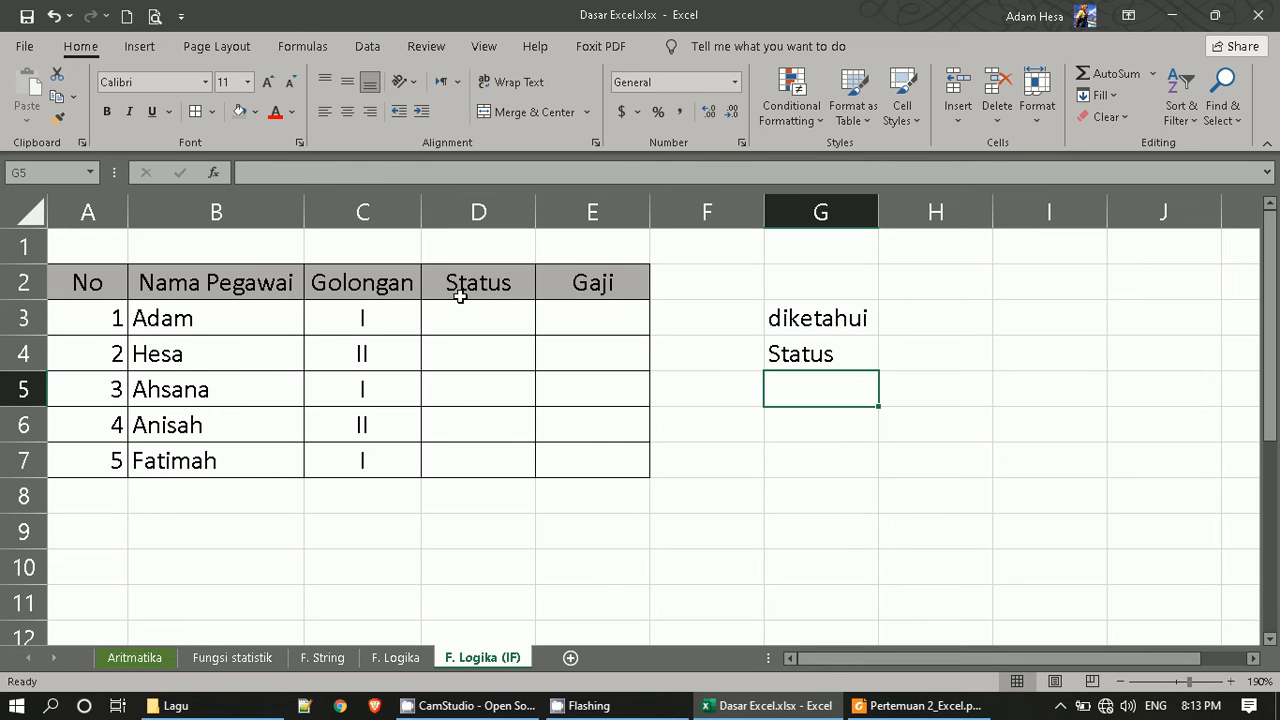
Write the first Status rule in H4 as Jika Golongan I maka "Tetap".
{"action": "left_click_drag", "start_coordinate": [466, 314], "coordinate": [480, 462]}
{"action": "left_click", "coordinate": [952, 363]}
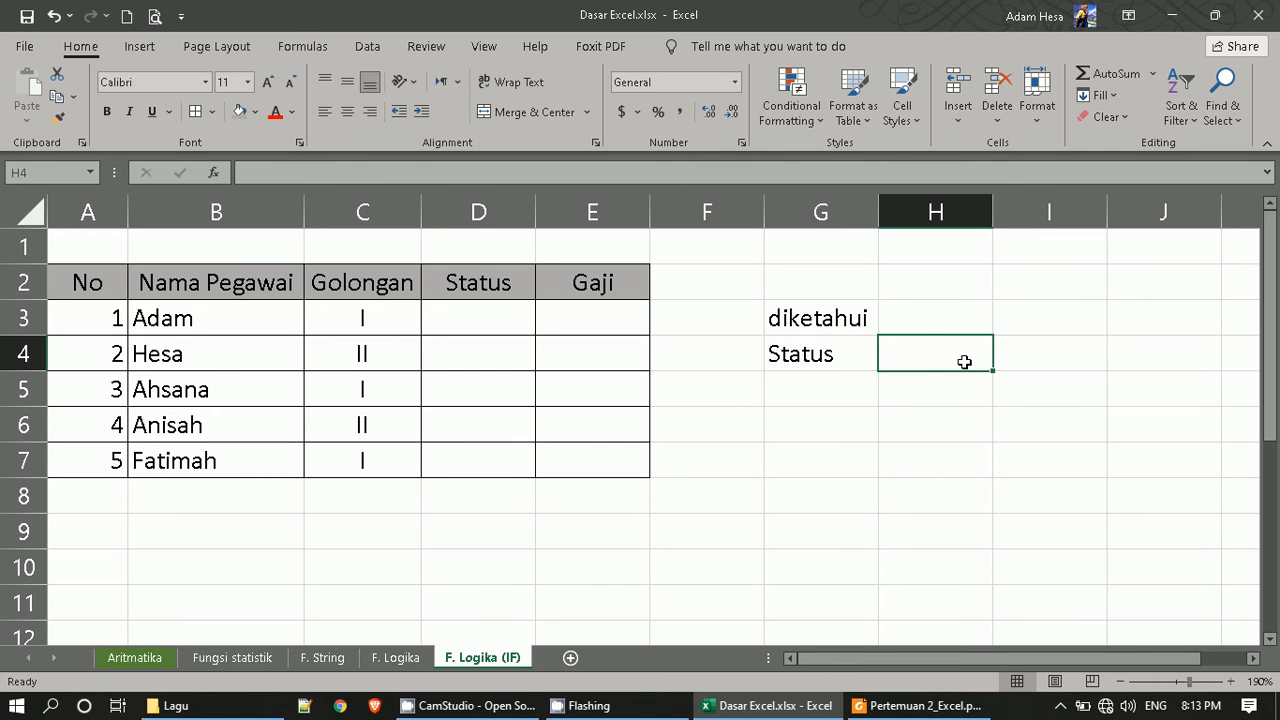
{"action": "type", "text": "Jika Golongan "}
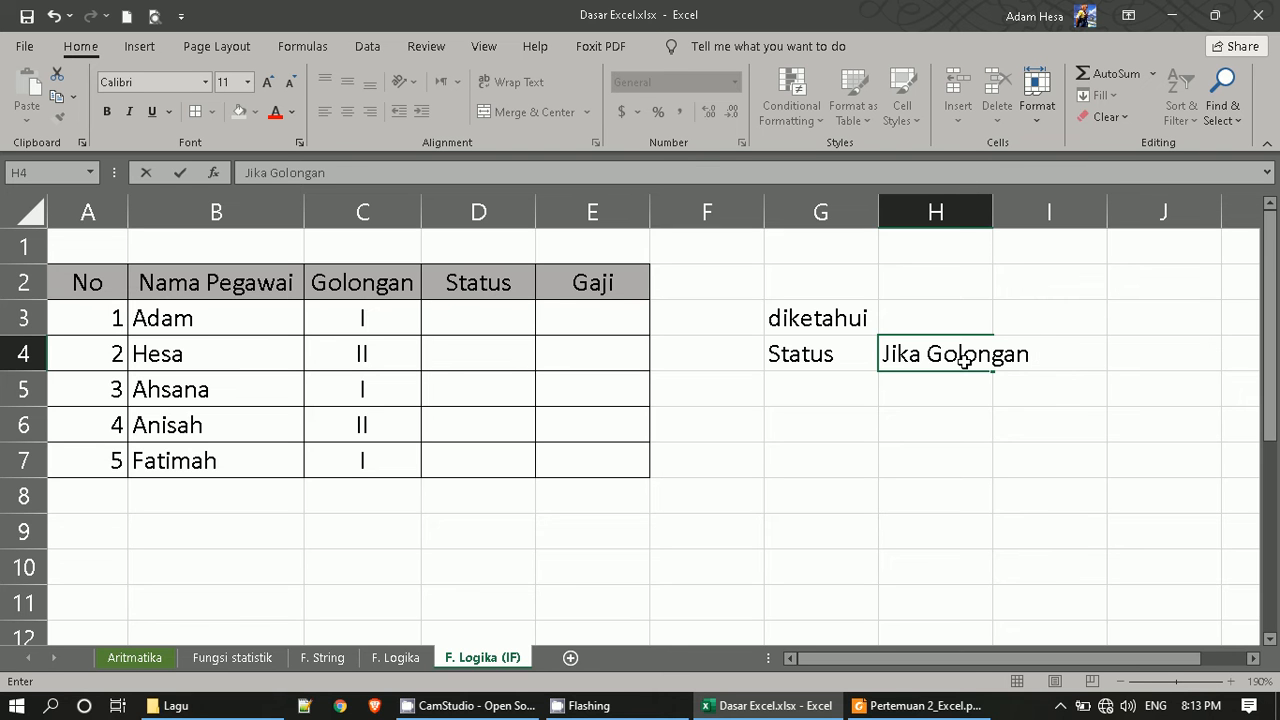
{"action": "type", "text": "I maka T"}
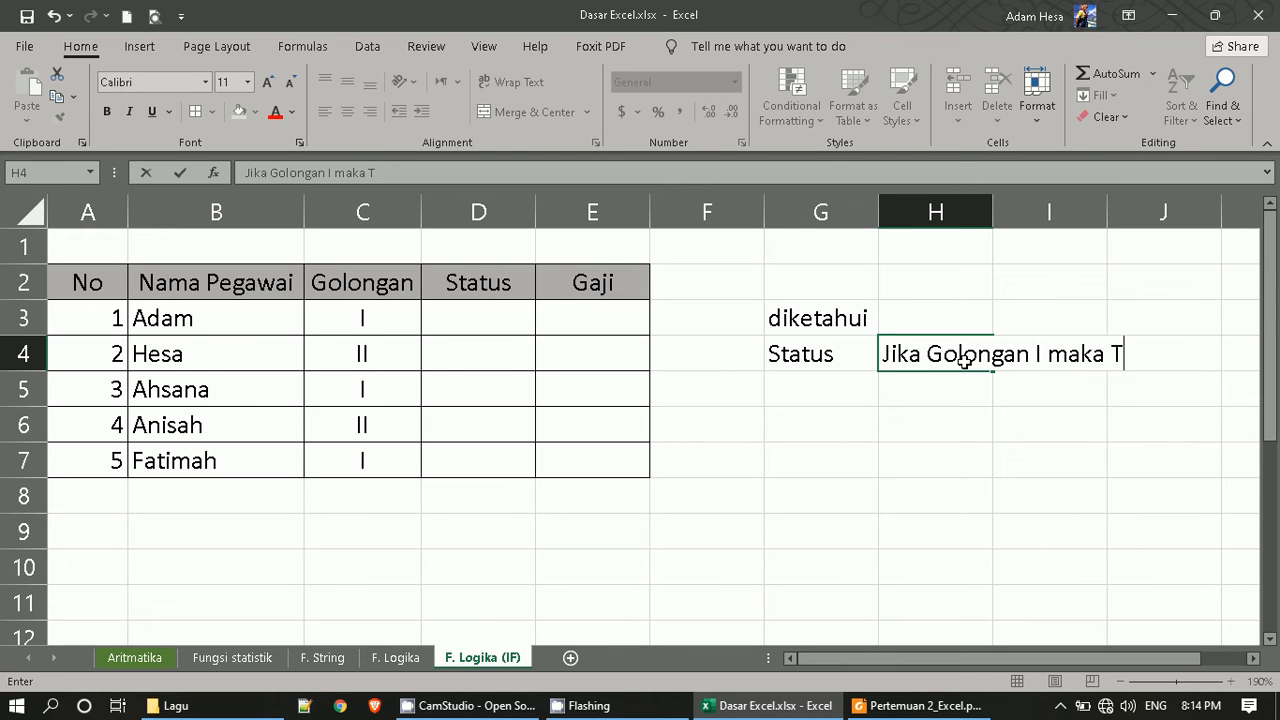
{"action": "type", "text": "\"Tetap\""}
{"action": "key", "text": "Return"}
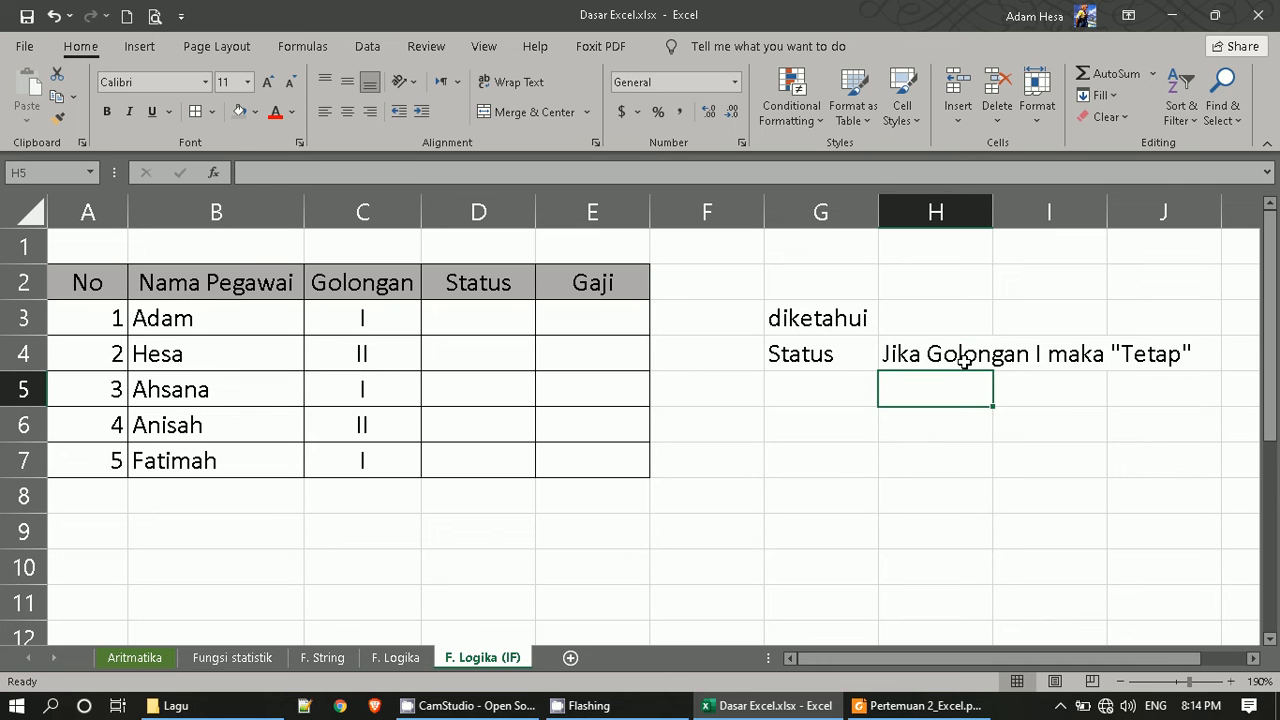
Write the second Status rule in H5 as Jika Golongan II maka "Kontrak".
{"action": "type", "text": "G"}
{"action": "key", "text": "BackSpace"}
{"action": "type", "text": "J"}
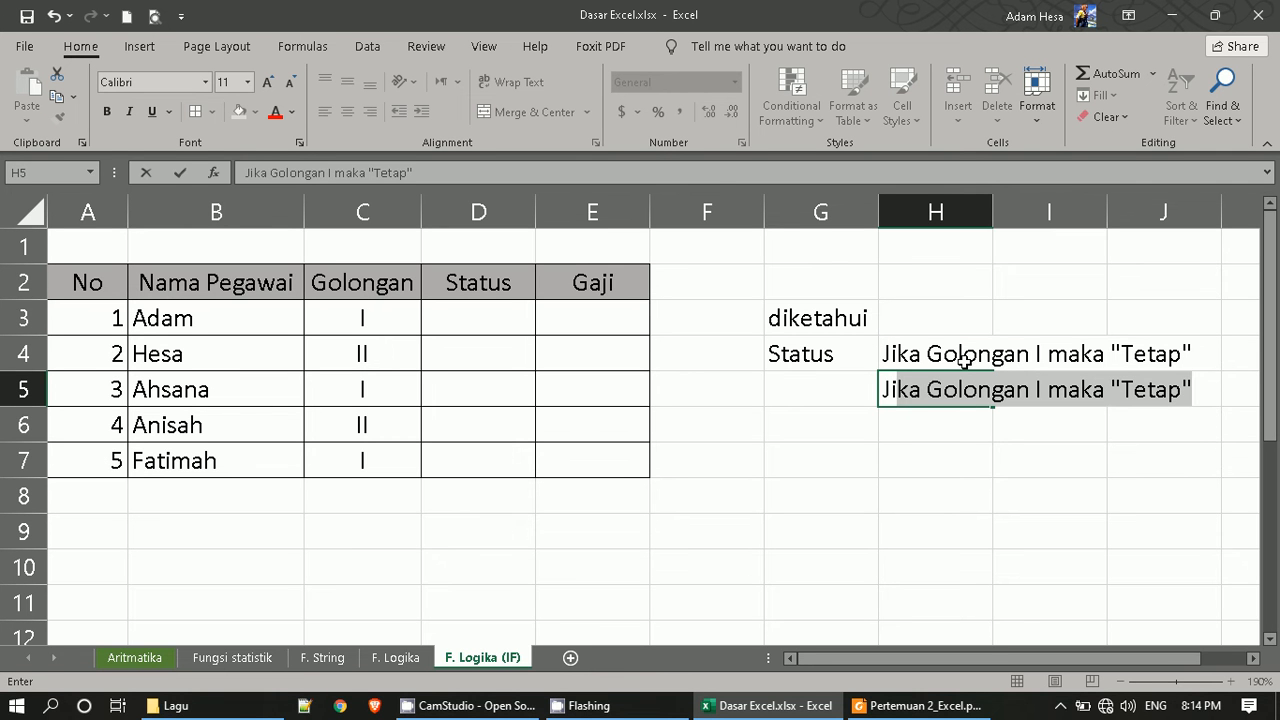
{"action": "type", "text": "ika Golongan"}
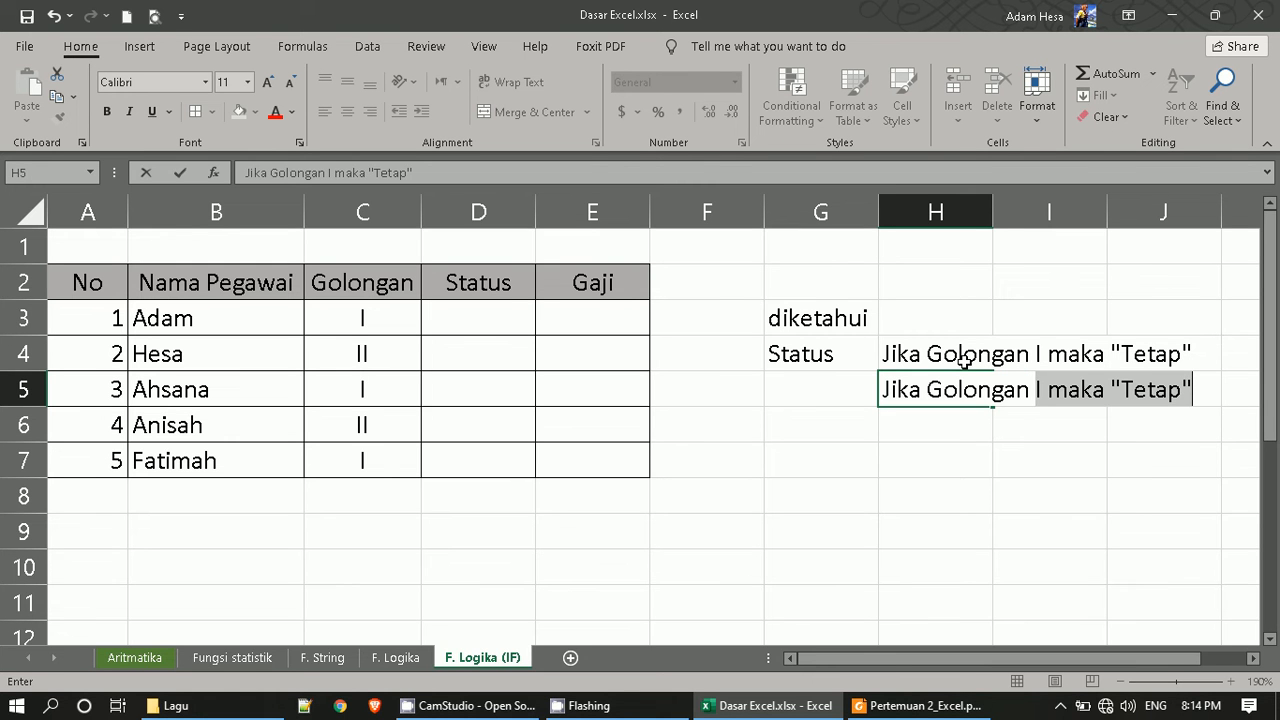
{"action": "type", "text": "II ma"}
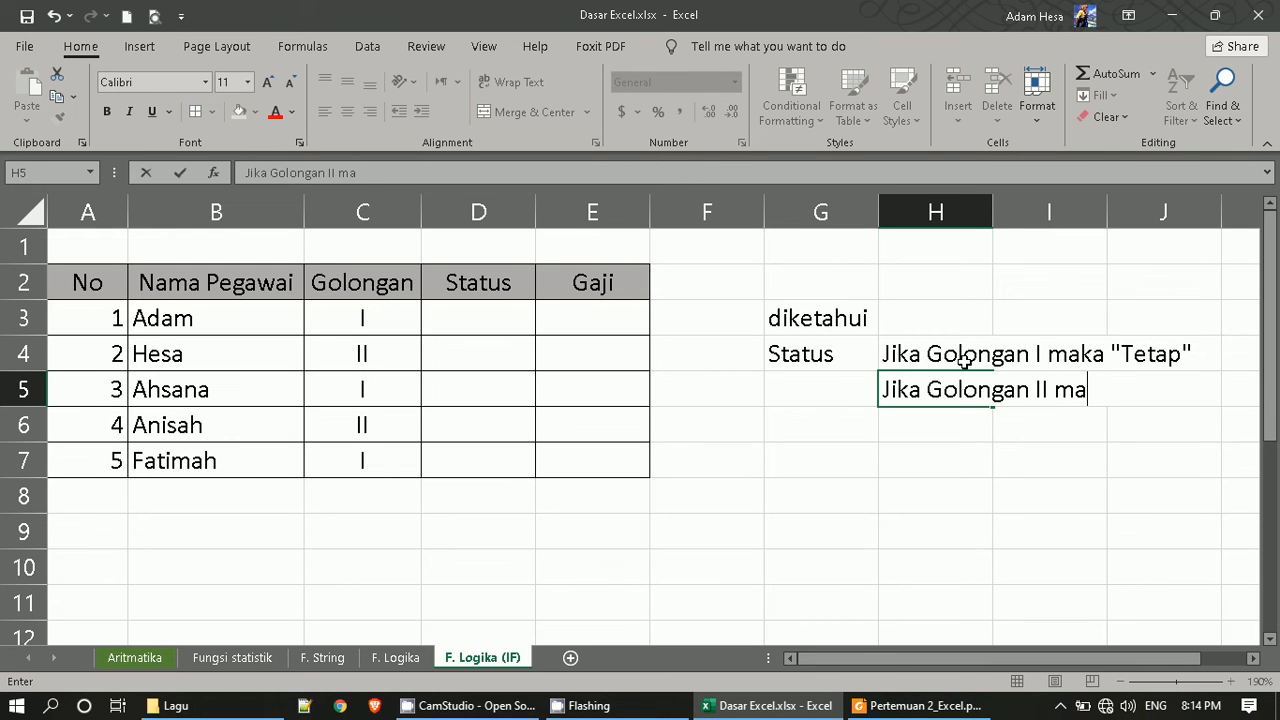
{"action": "type", "text": "ka \"Kontrak"}
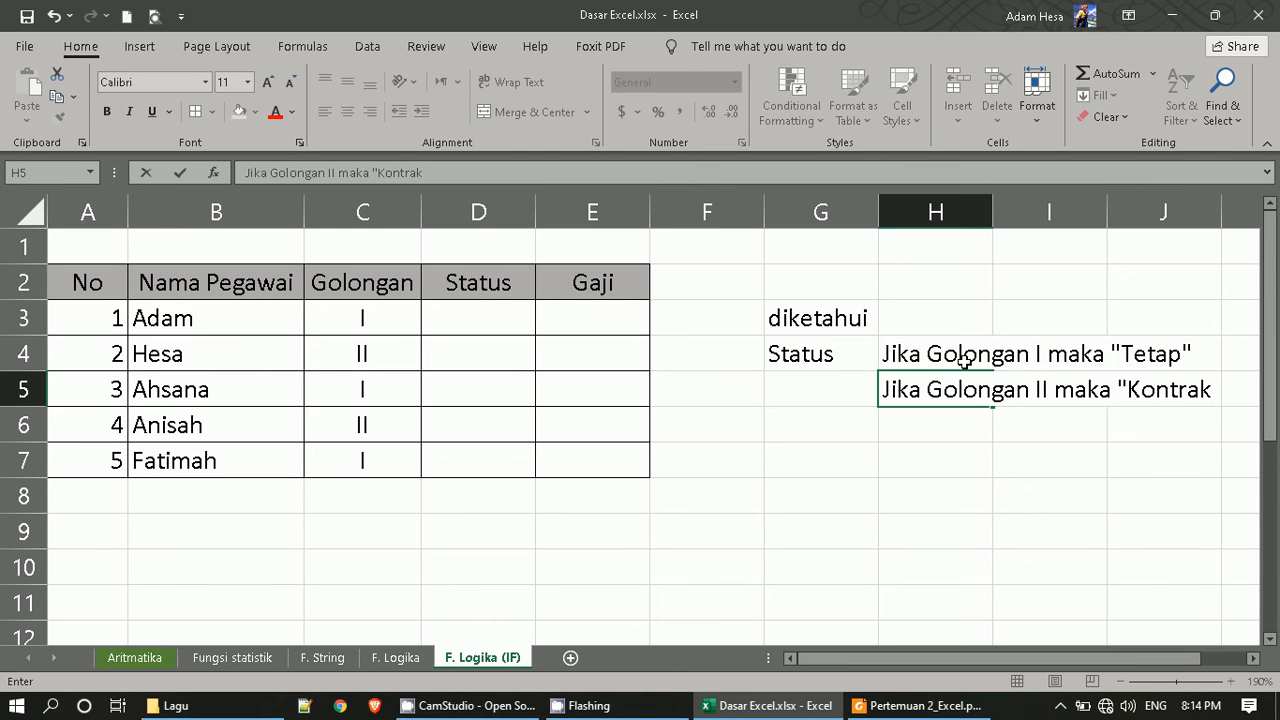
{"action": "type", "text": "\""}
{"action": "key", "text": "Return"}
Enter the label Gaji in G7, below the Status rules.
{"action": "key", "text": "Down"}
{"action": "key", "text": "Left"}
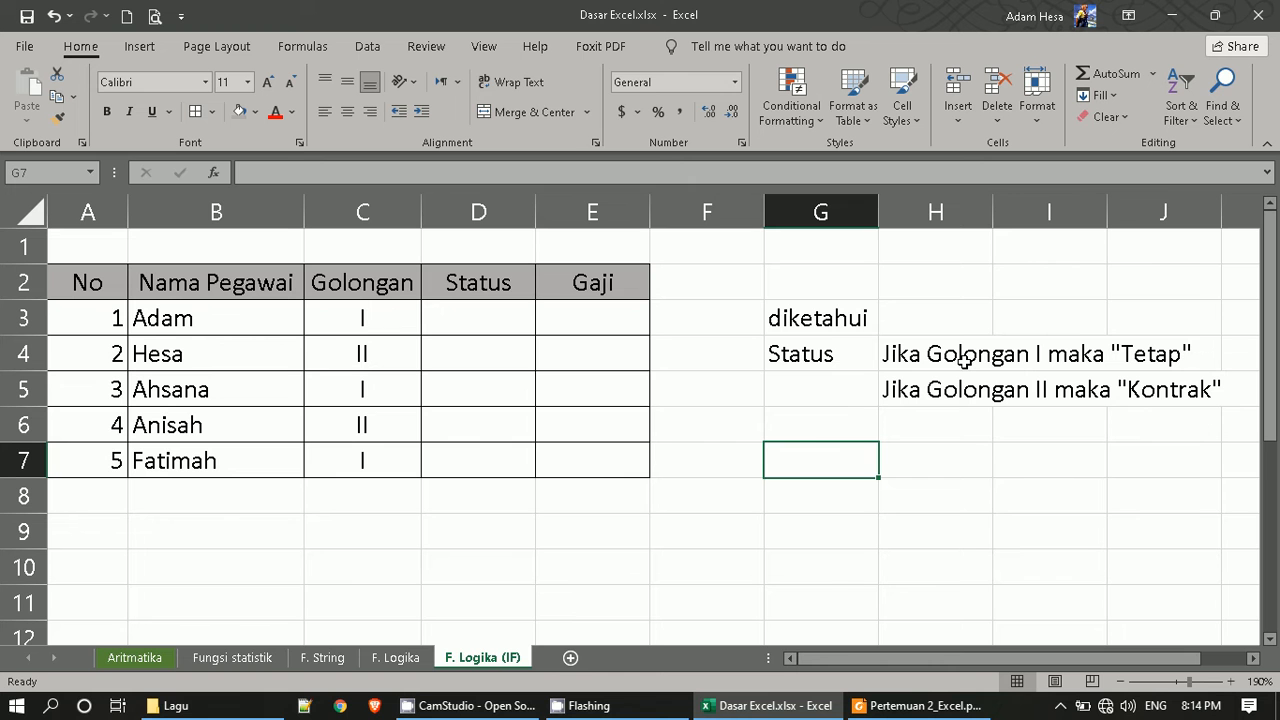
{"action": "type", "text": "Gaji"}
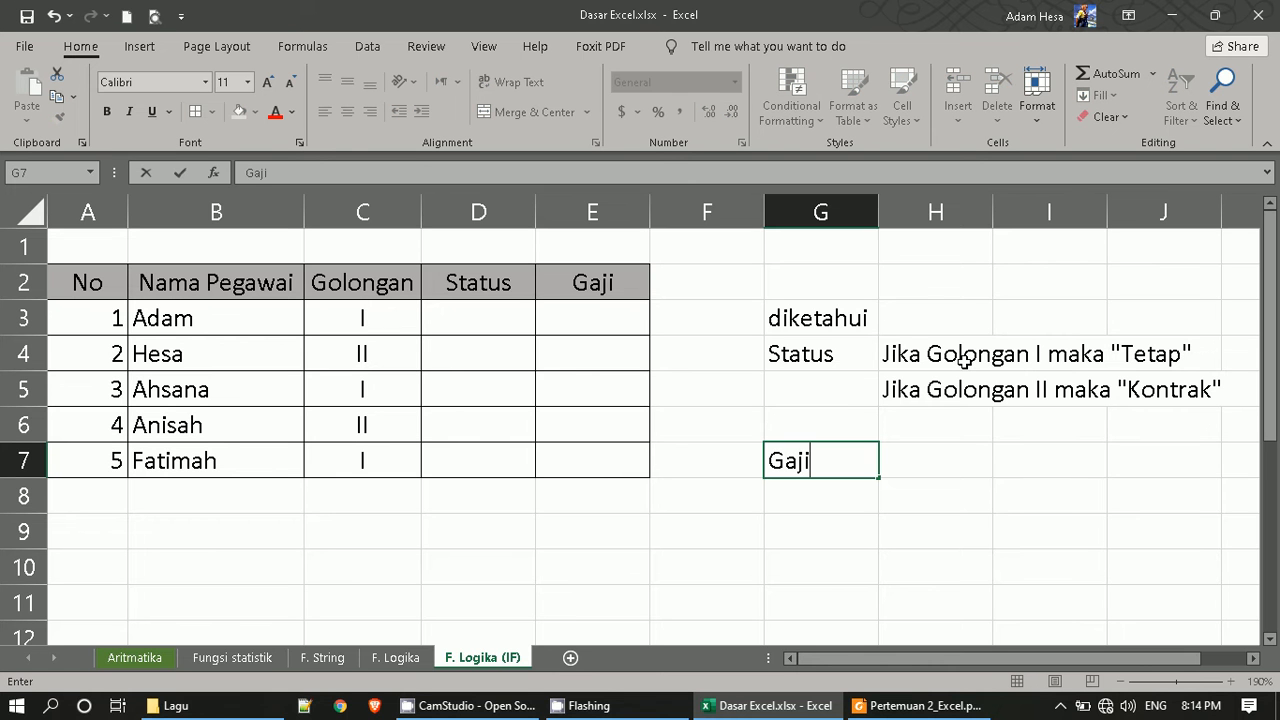
{"action": "key", "text": "Tab"}
Write the first Gaji rule in H7 as Jika Statusnya Tetap gaji 1Jt.
{"action": "type", "text": "Jika"}
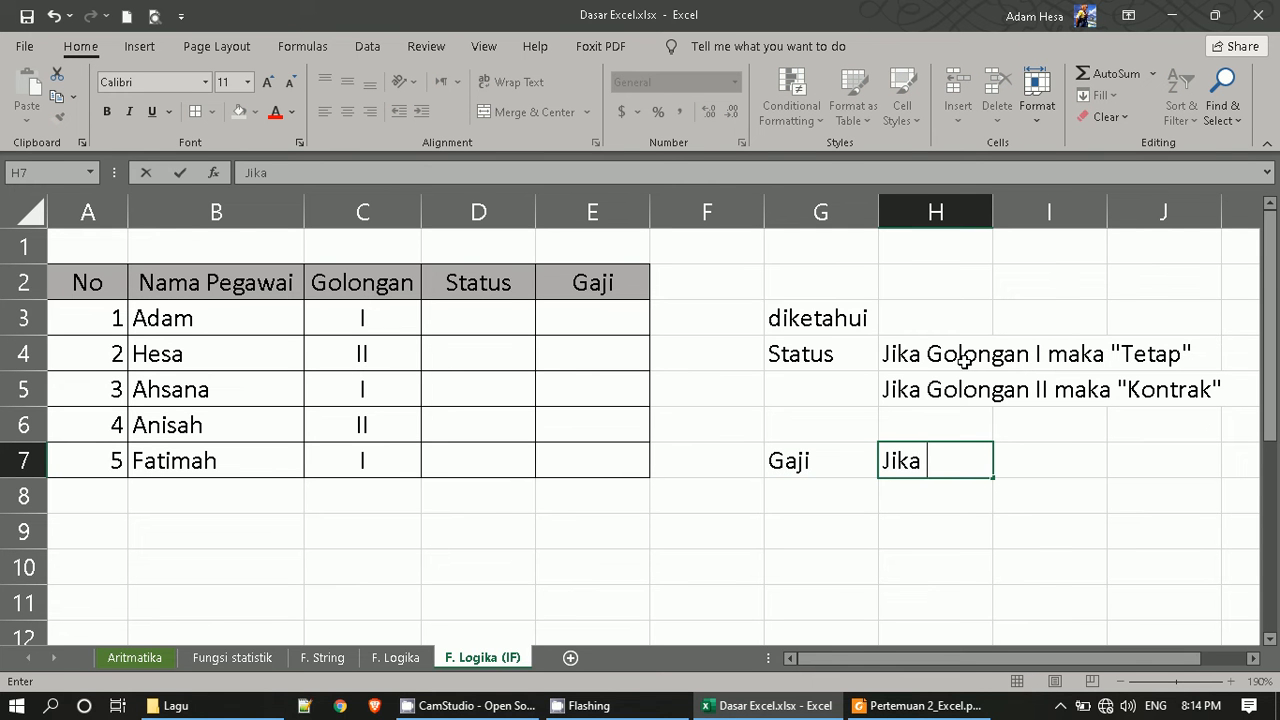
{"action": "type", "text": "Go"}
{"action": "key", "text": "BackSpace"}
{"action": "key", "text": "BackSpace"}
{"action": "key", "text": "BackSpace"}
{"action": "type", "text": "S"}
{"action": "key", "text": "BackSpace"}
{"action": "type", "text": "Statusnya "}
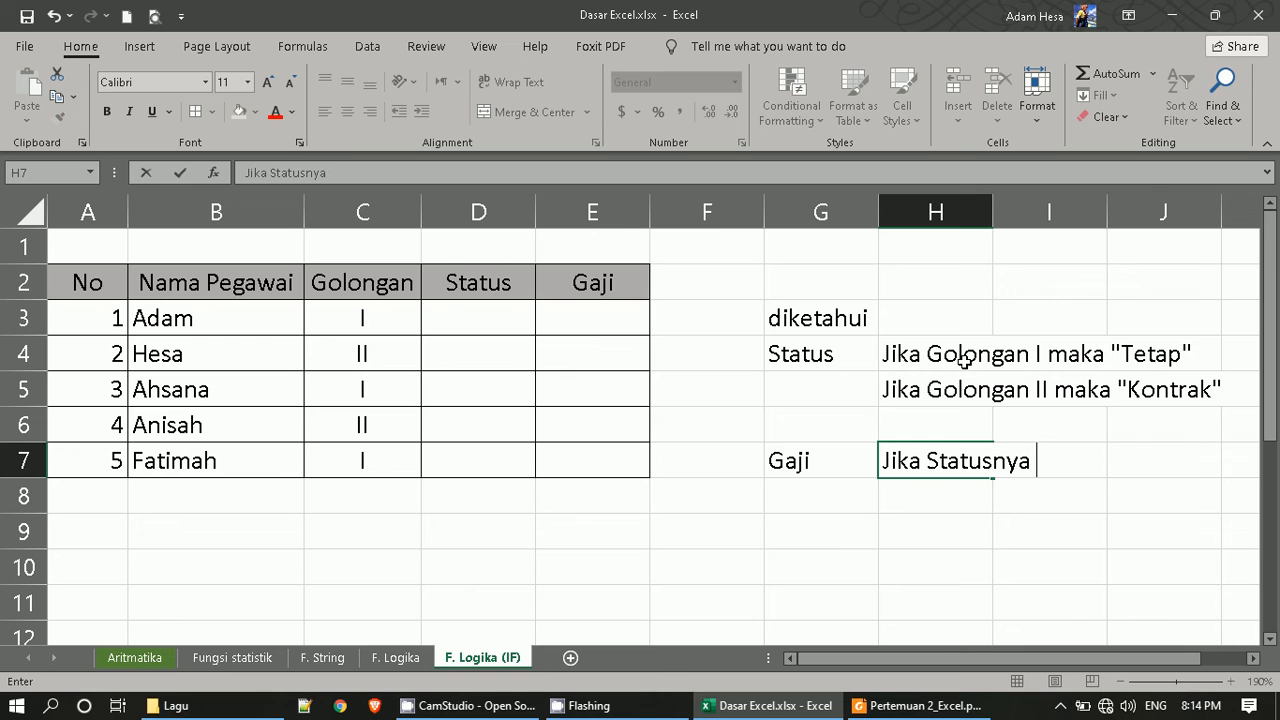
{"action": "type", "text": "Tetap gaji "}
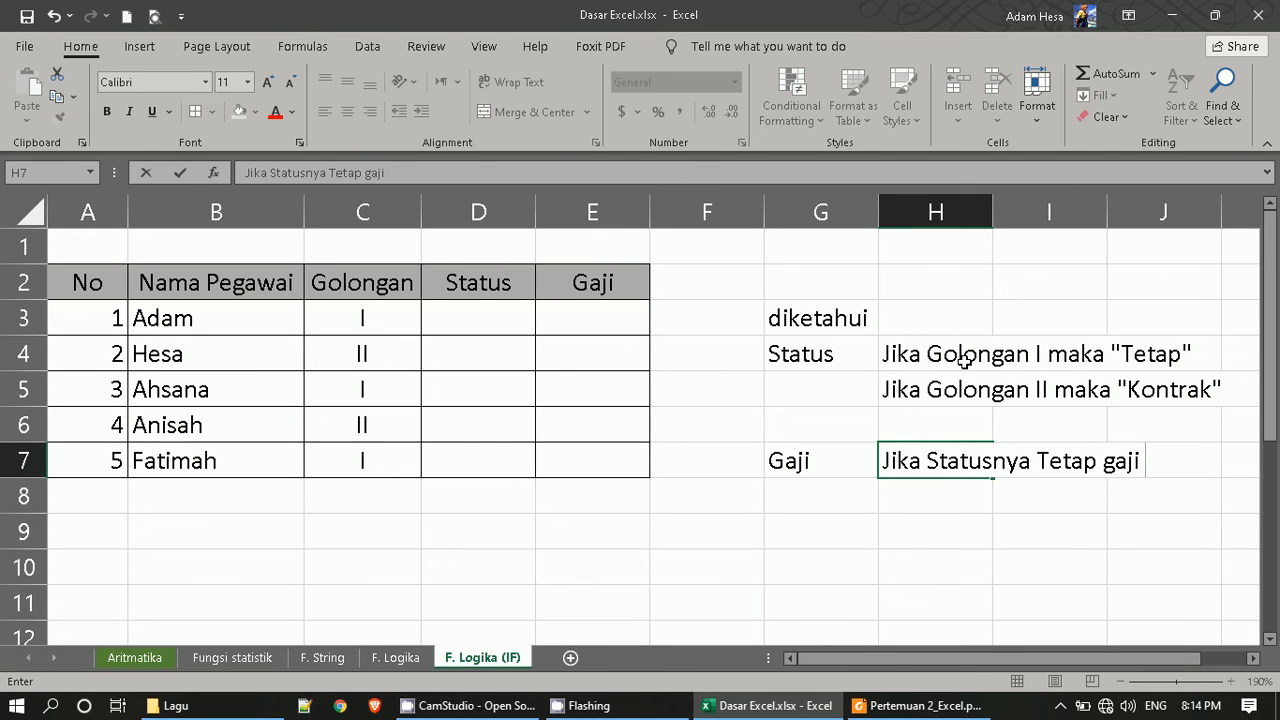
{"action": "type", "text": "1Jt"}
{"action": "key", "text": "Return"}
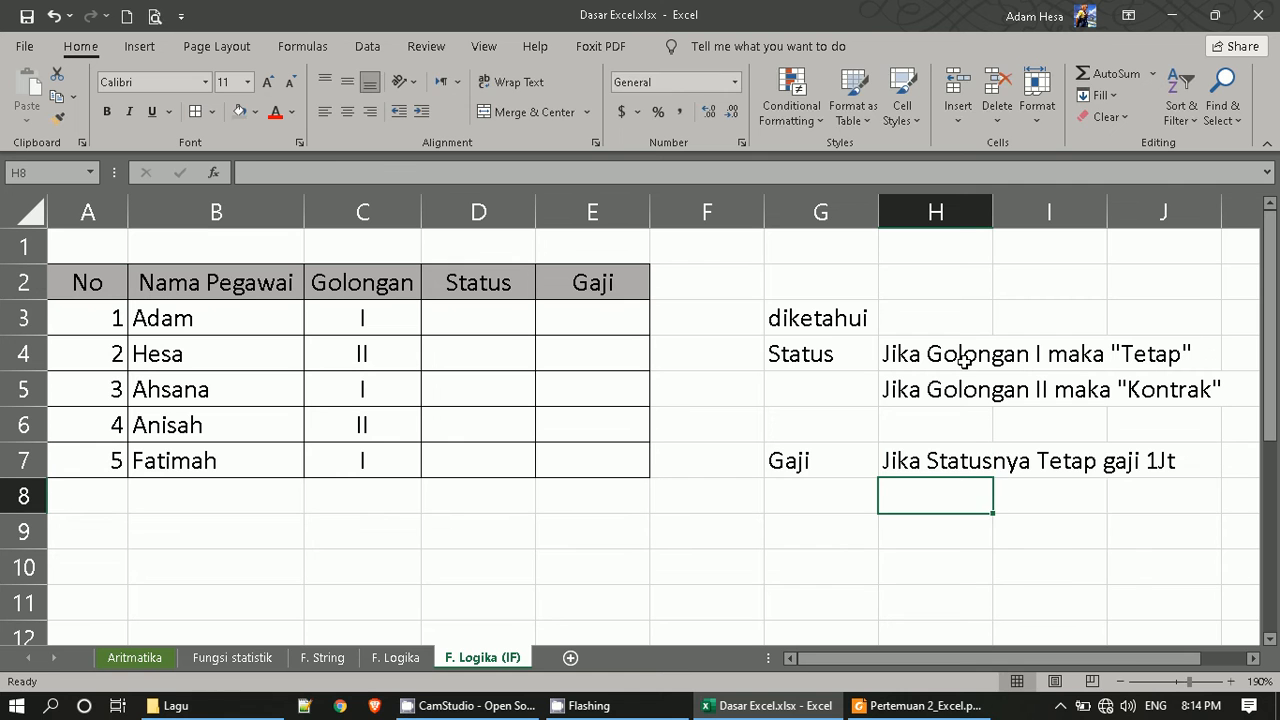
Write the second Gaji rule in H8 as Jika Statusnya Kontrak gaji 750rb.
{"action": "type", "text": "Jika"}
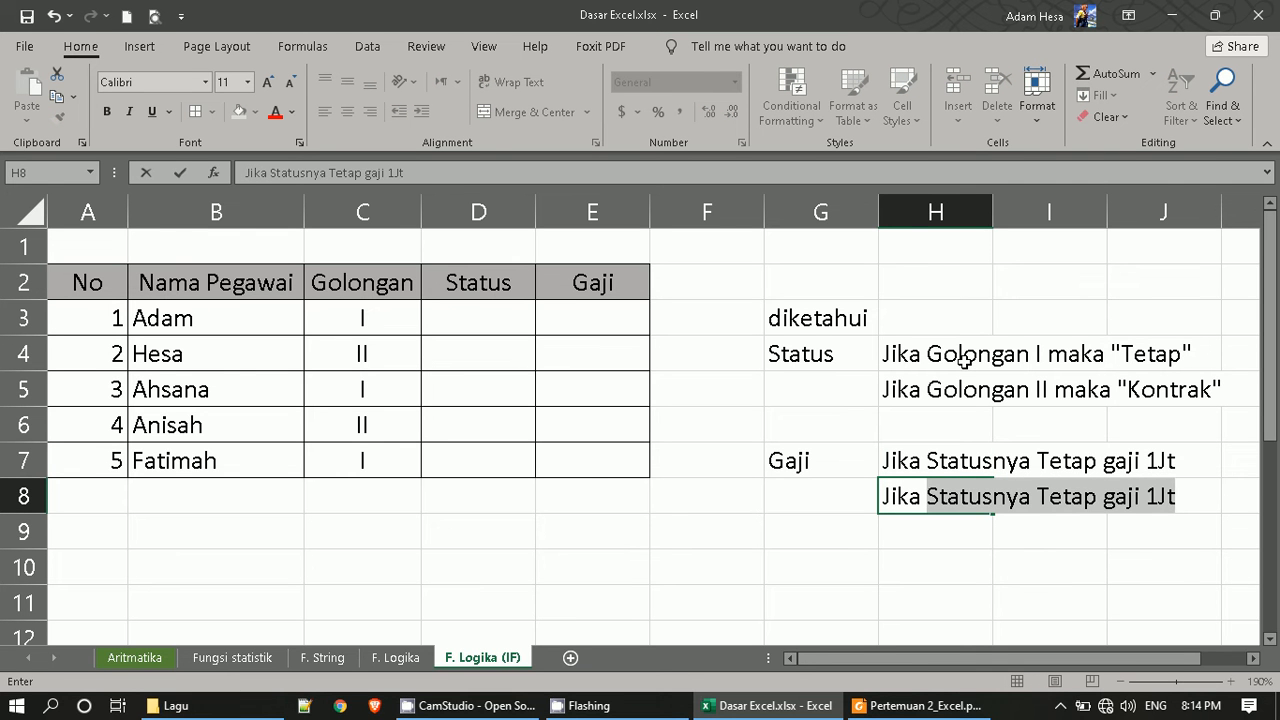
{"action": "left_click_drag", "start_coordinate": [1036, 496], "coordinate": [1086, 496]}
{"action": "type", "text": "Kontrak"}
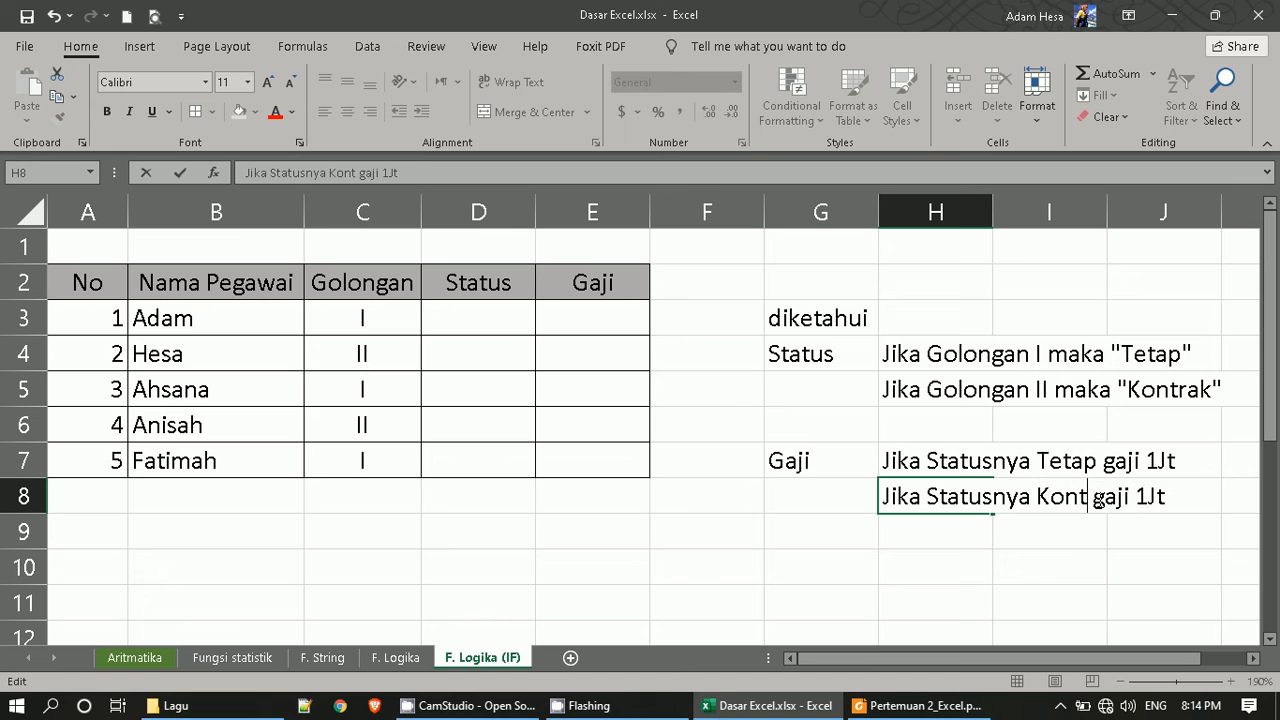
{"action": "key", "text": "BackSpace"}
{"action": "key", "text": "Right"}
{"action": "key", "text": "Right"}
{"action": "key", "text": "Right"}
{"action": "key", "text": "Right"}
{"action": "key", "text": "Right"}
{"action": "key", "text": "Right"}
{"action": "key", "text": "Right"}
{"action": "key", "text": "Right"}
{"action": "key", "text": "Right"}
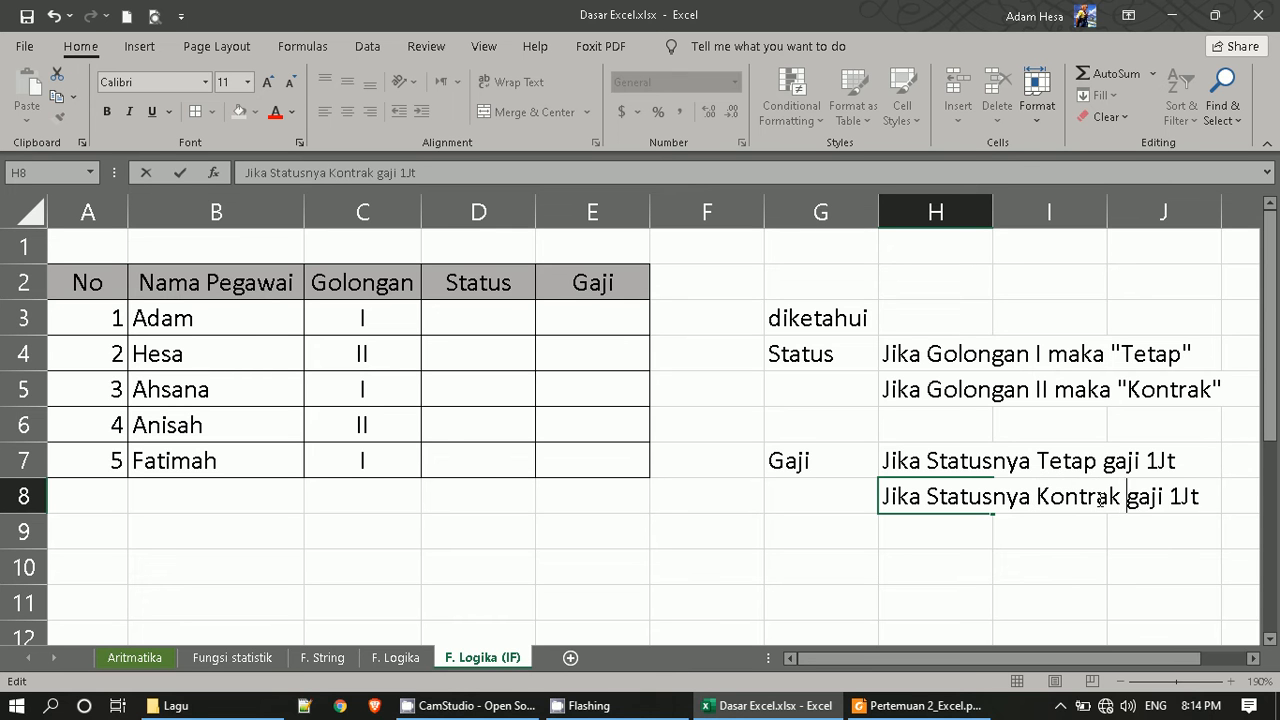
{"action": "key", "text": "BackSpace"}
{"action": "key", "text": "BackSpace"}
{"action": "key", "text": "BackSpace"}
{"action": "type", "text": "750rb"}
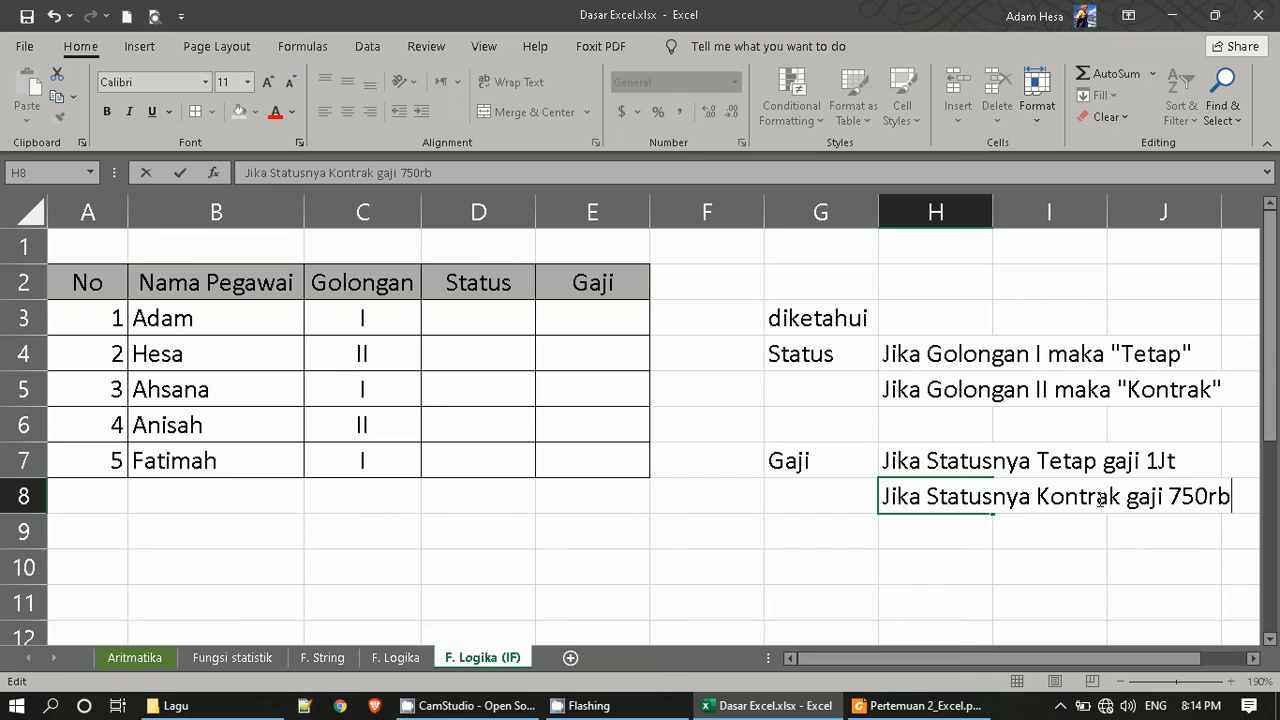
{"action": "key", "text": "Return"}
Enter the formula =IF(C3="I","Tetap","Kontrak") in D3 for the first employee's Status.
{"action": "left_click", "coordinate": [444, 316]}
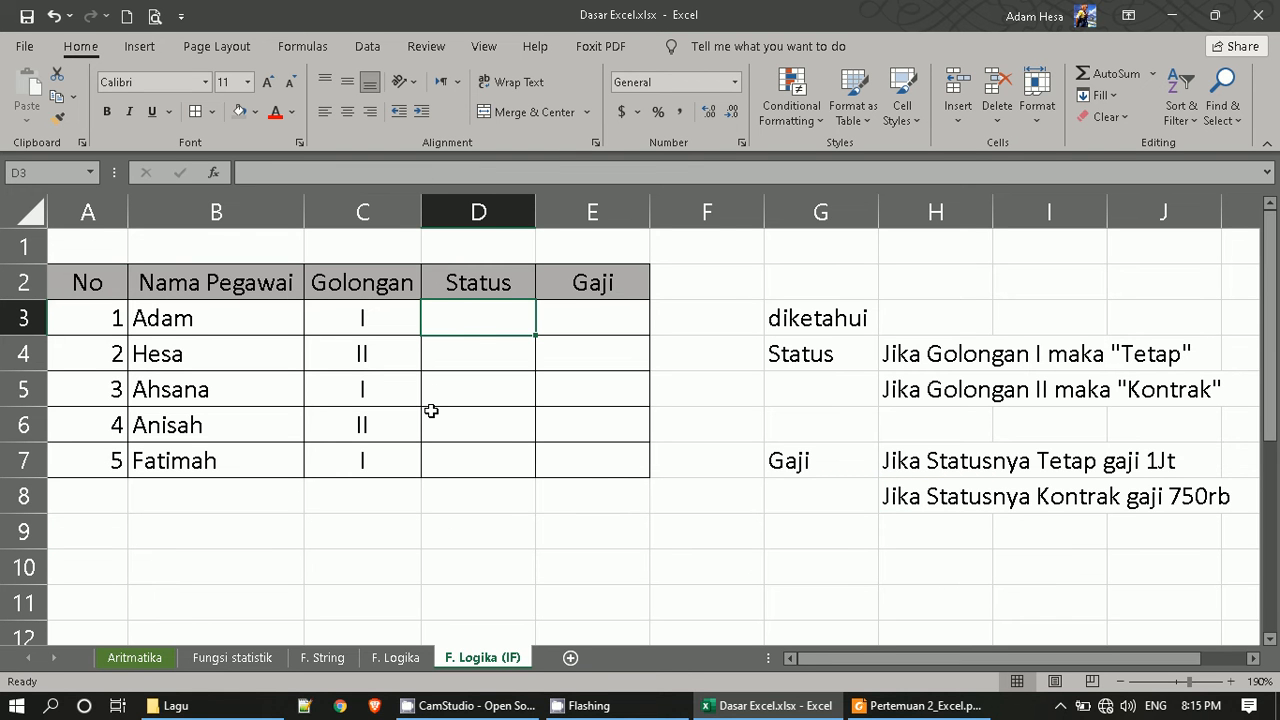
{"action": "type", "text": "="}
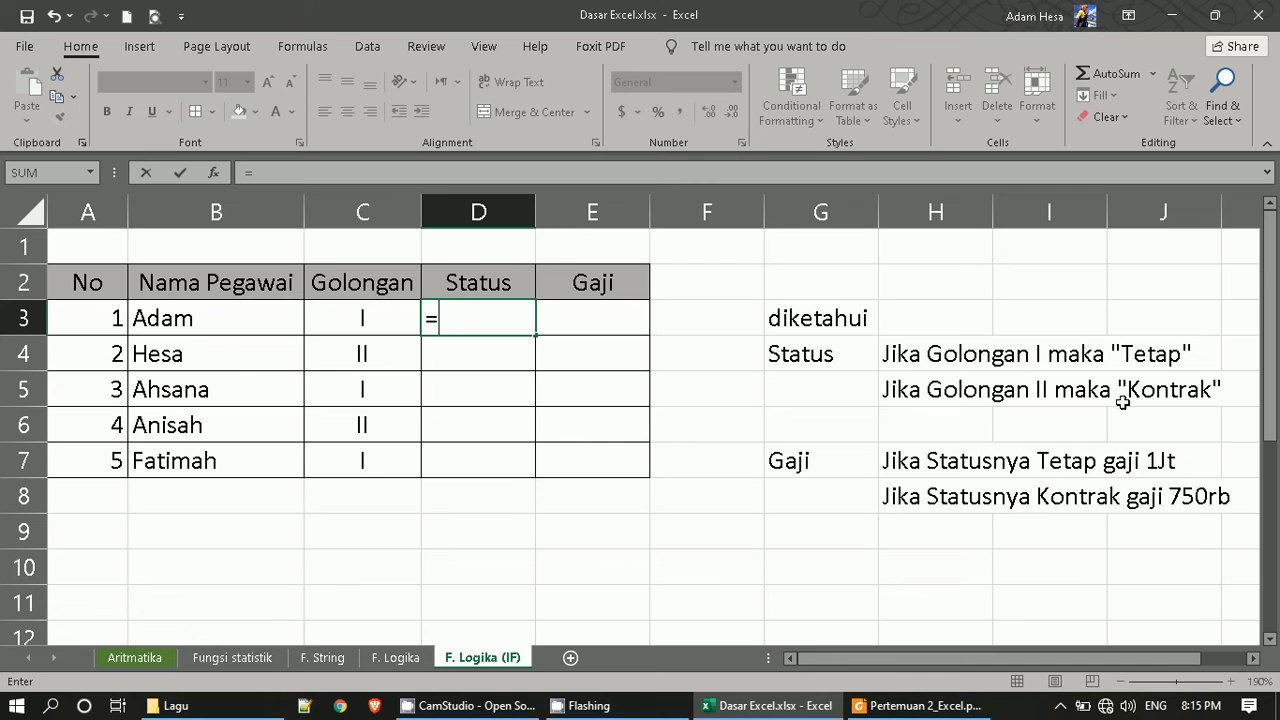
{"action": "type", "text": "IF"}
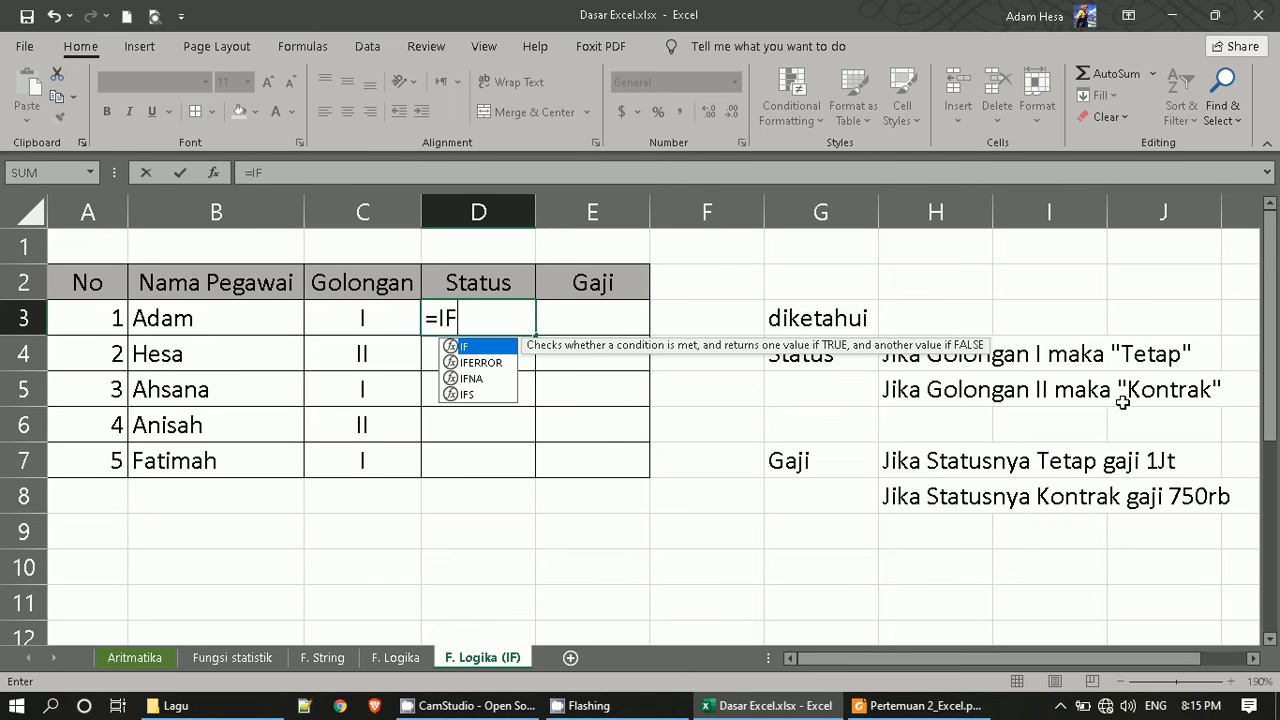
{"action": "type", "text": "("}
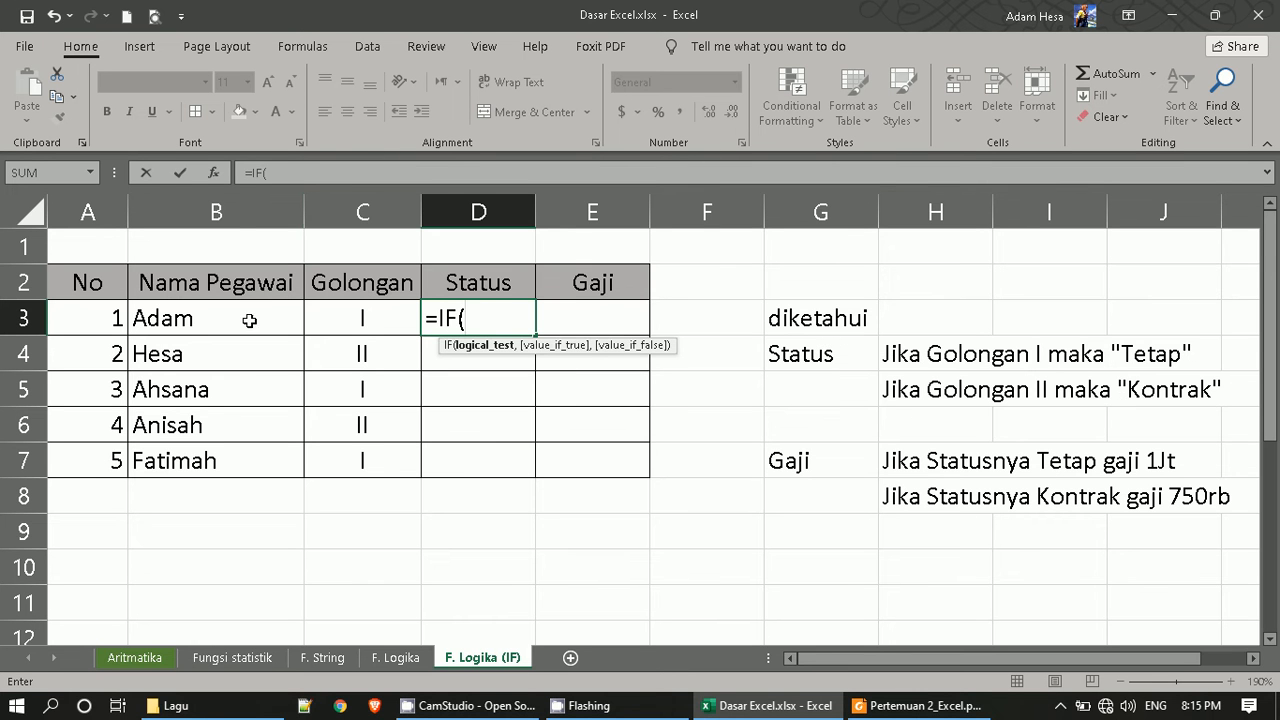
{"action": "left_click", "coordinate": [362, 318]}
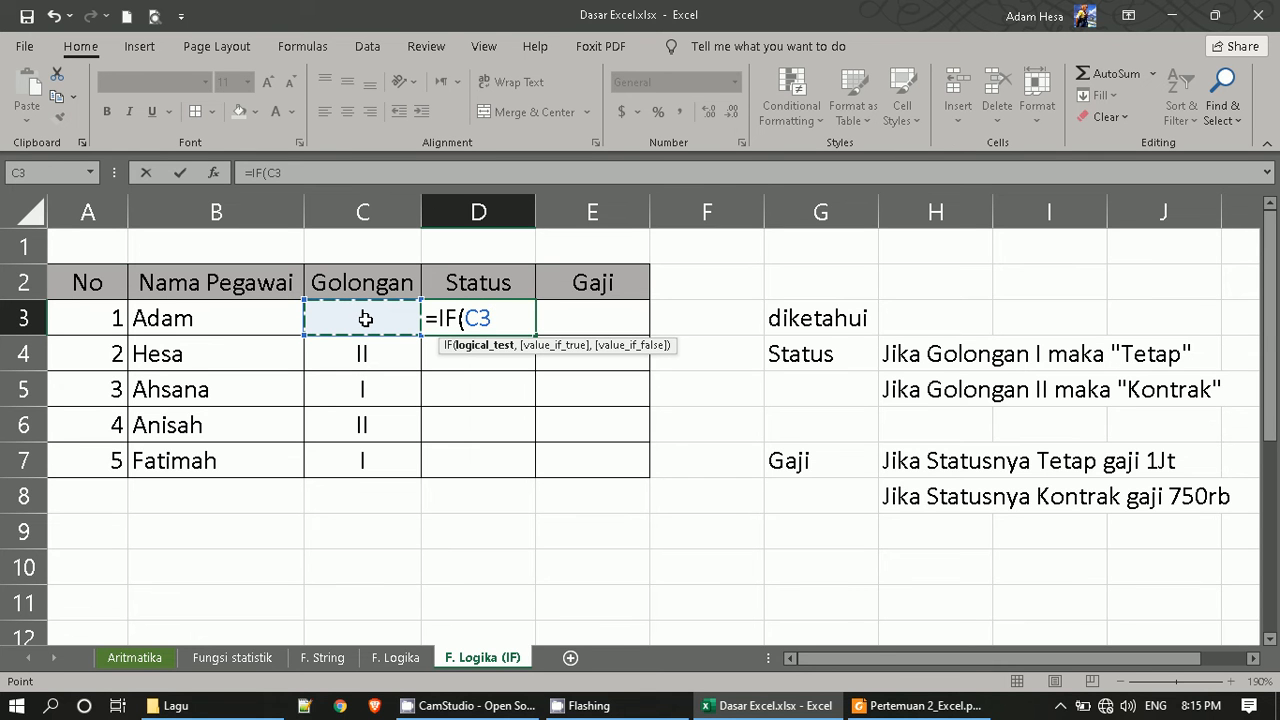
{"action": "type", "text": "="}
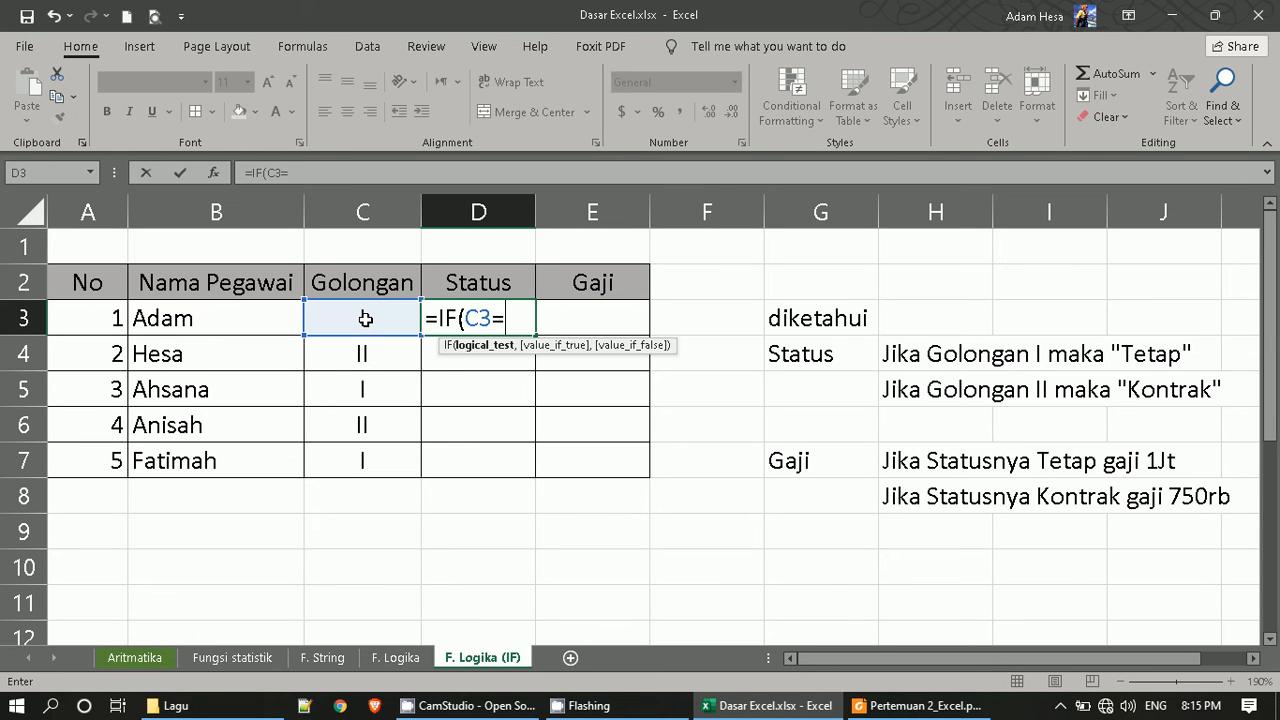
{"action": "type", "text": "I"}
{"action": "key", "text": "BackSpace"}
{"action": "type", "text": "\"I\","}
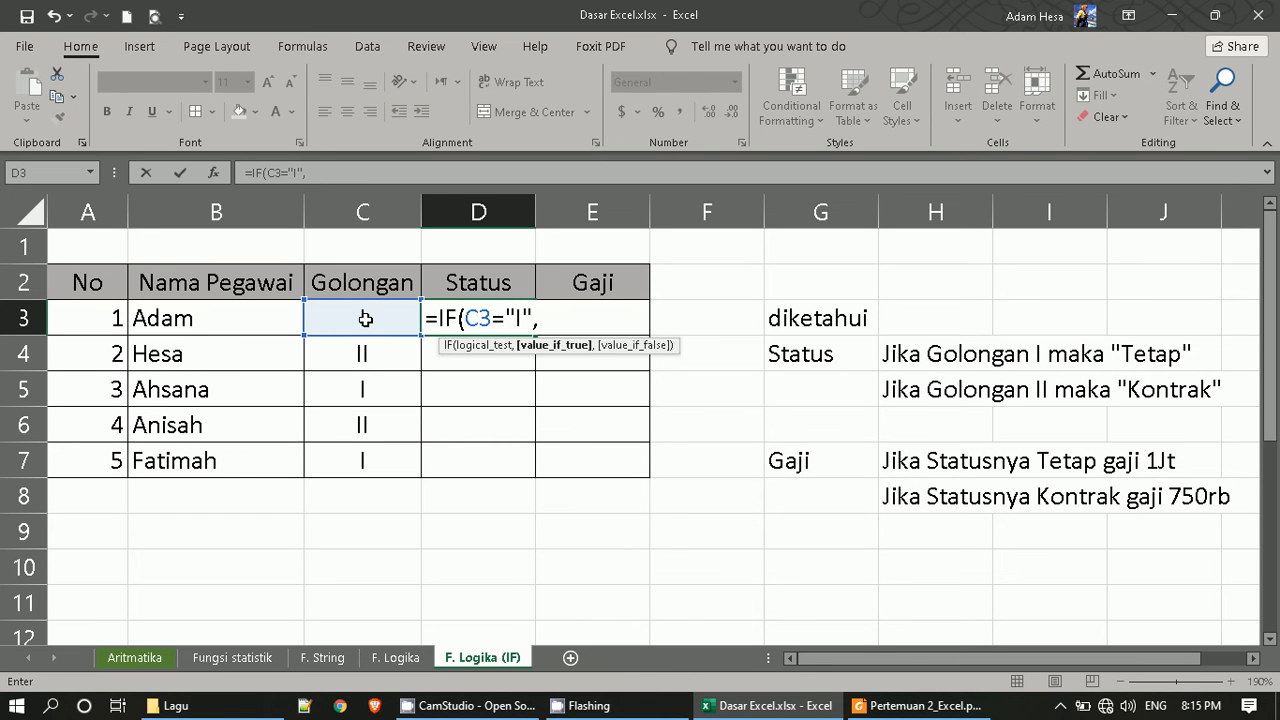
{"action": "type", "text": "\"Tetap"}
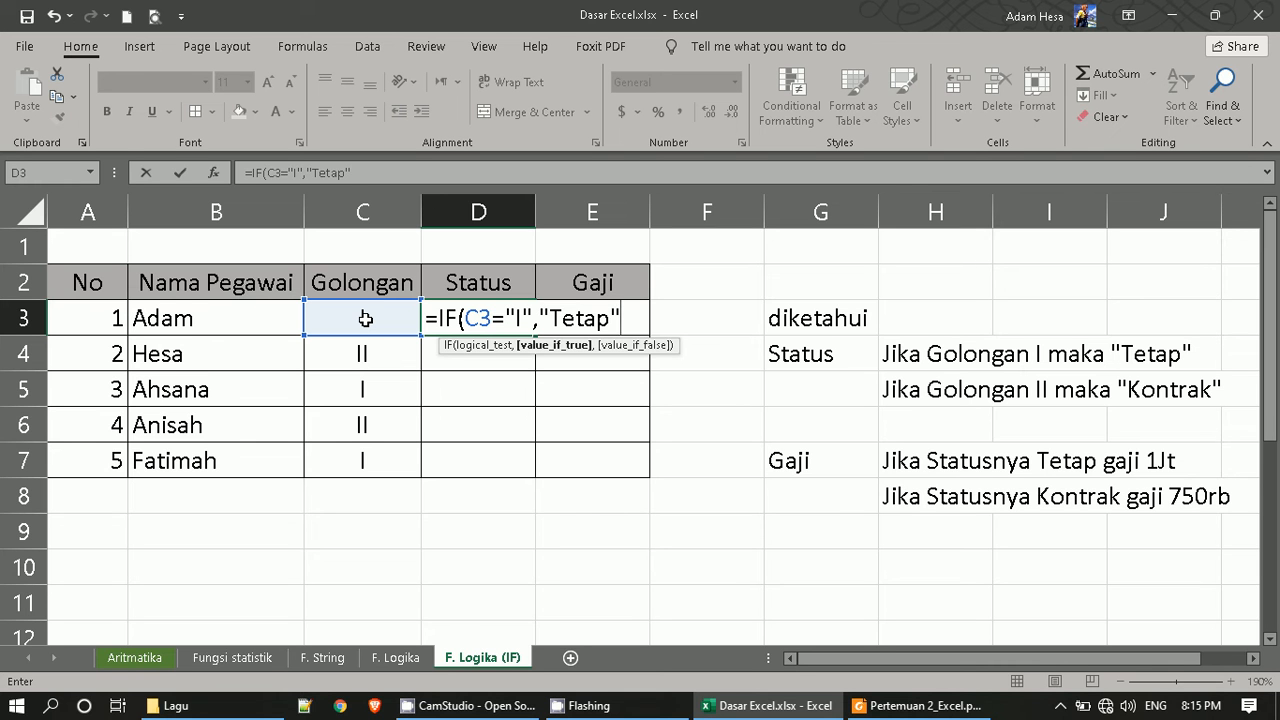
{"action": "type", "text": ","}
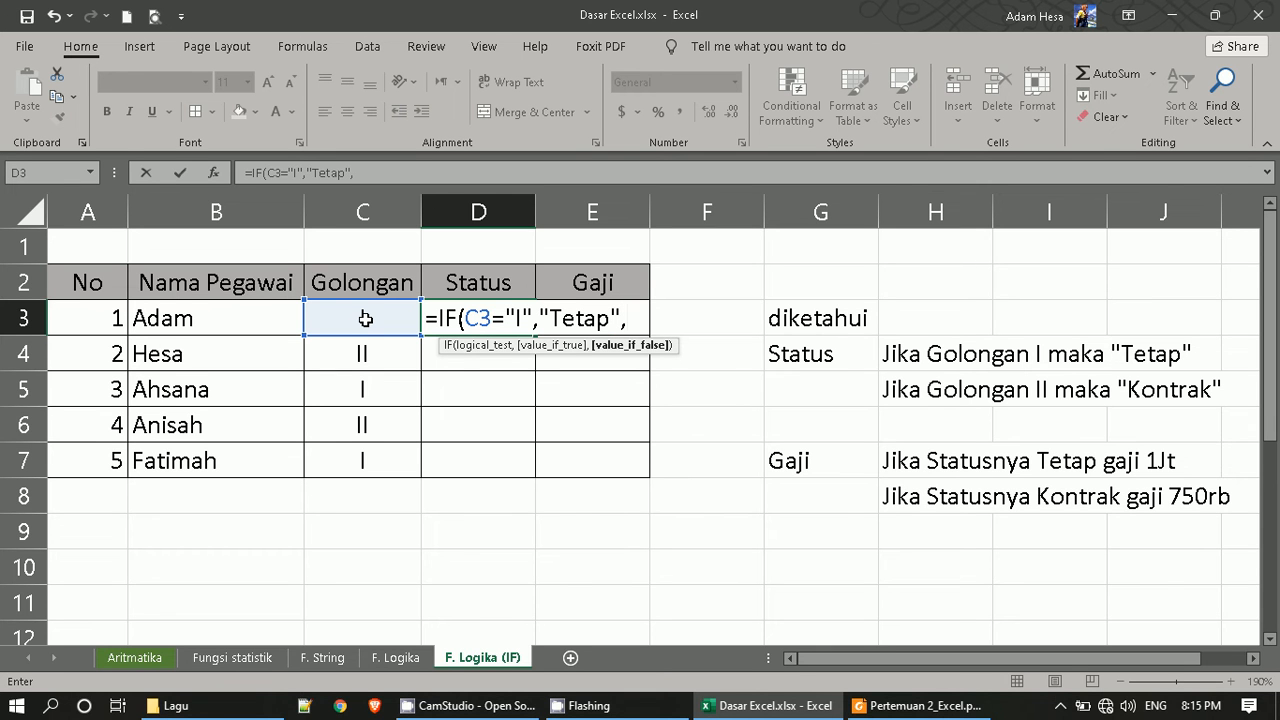
{"action": "type", "text": "\"Kontrak\""}
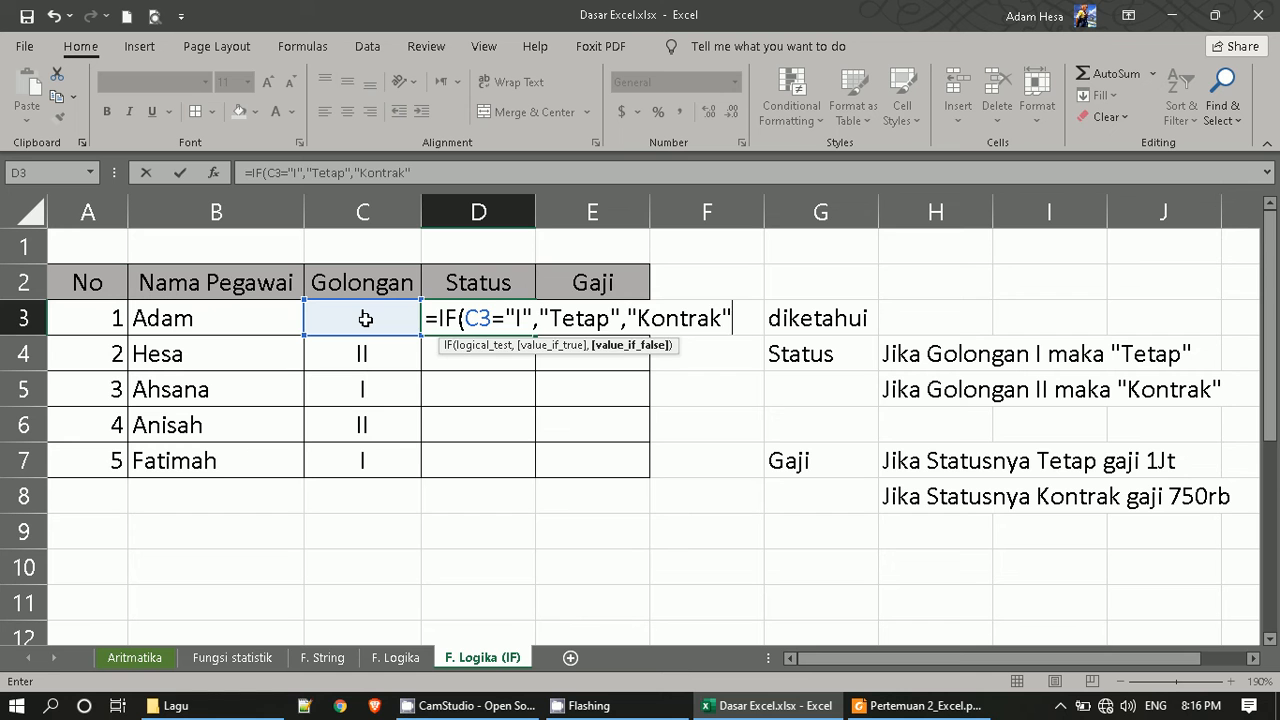
{"action": "type", "text": ")"}
{"action": "key", "text": "Return"}
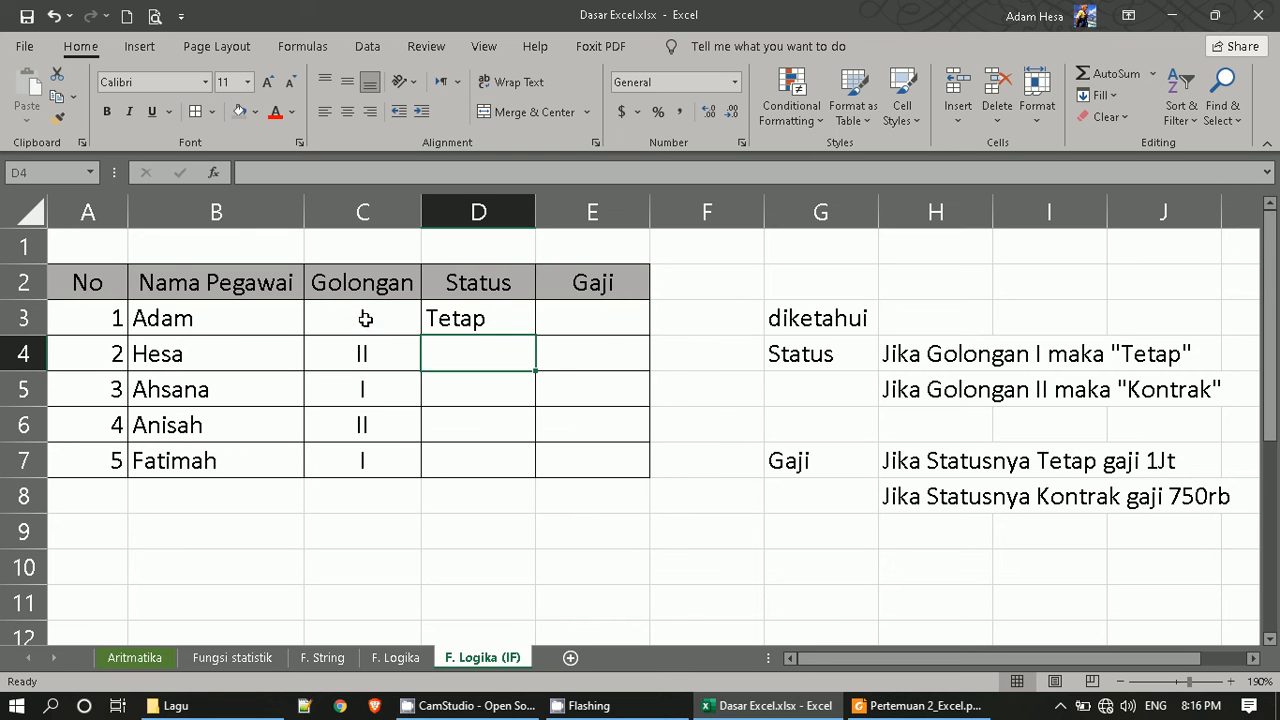
Fill the Status formula from D3 down to D7 and check the copied formulas against the Golongan column.
{"action": "left_click", "coordinate": [440, 317]}
{"action": "left_click", "coordinate": [396, 320]}
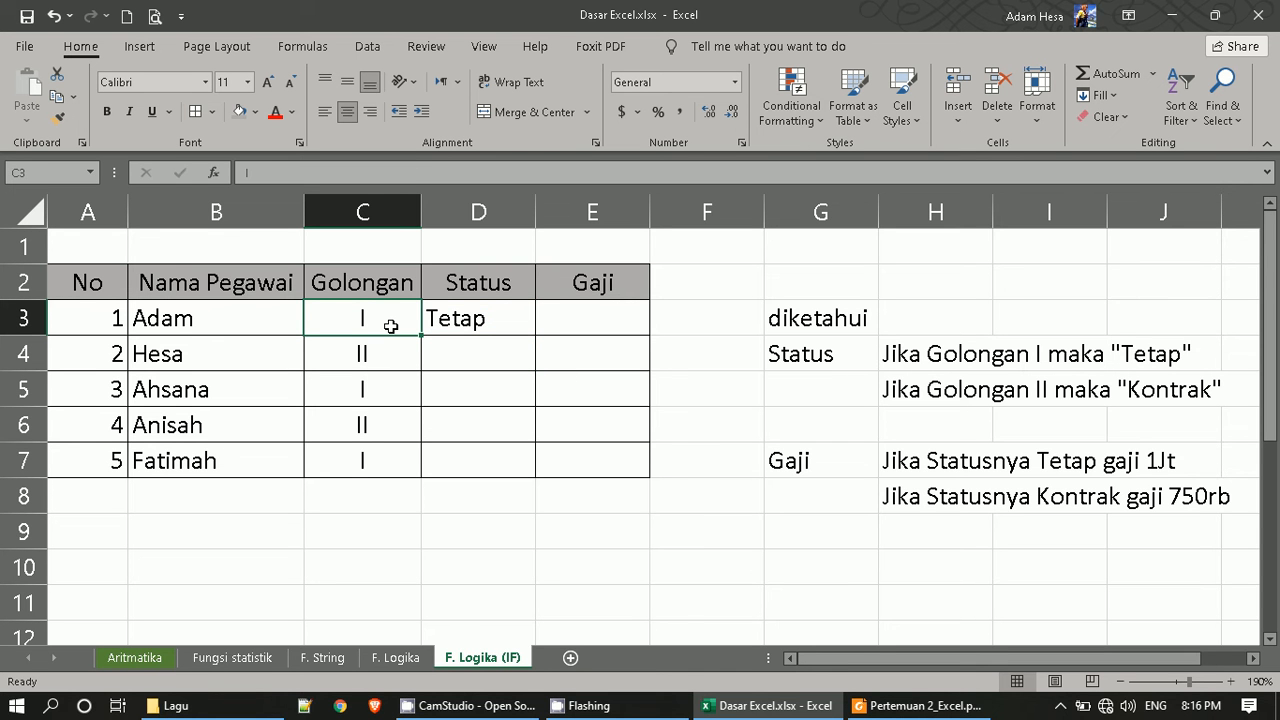
{"action": "left_click", "coordinate": [465, 320]}
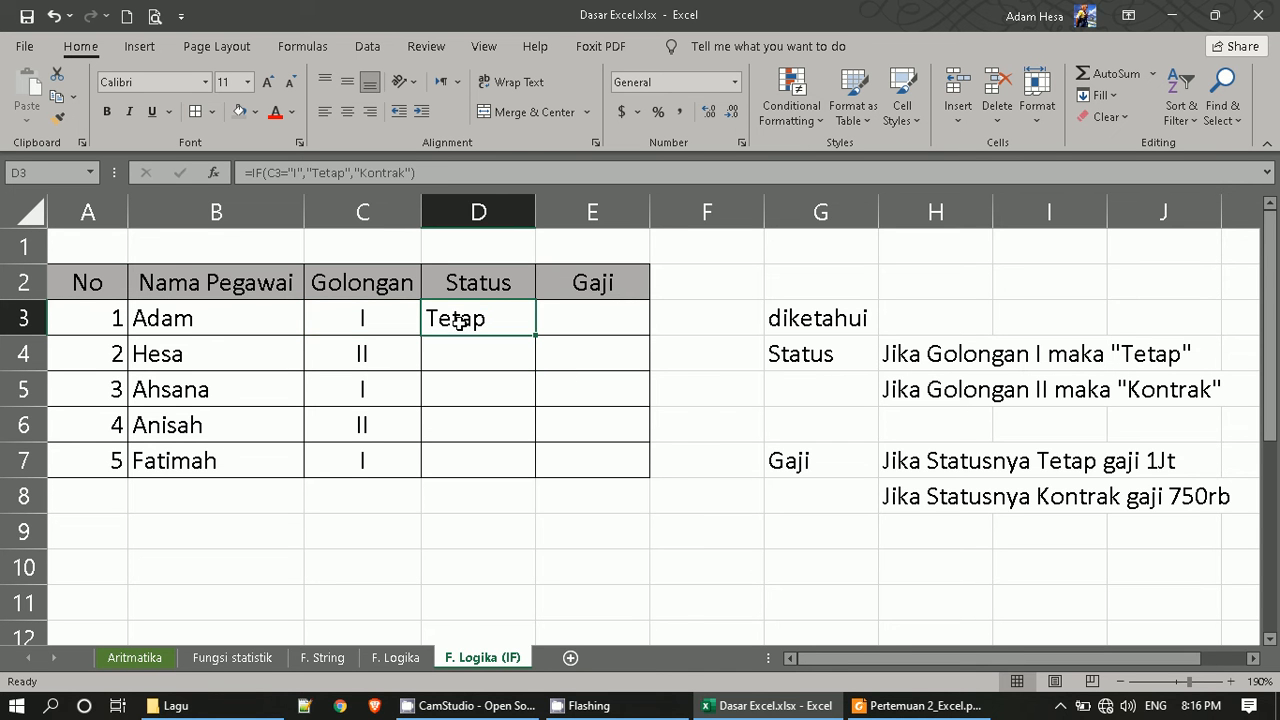
{"action": "double_click", "coordinate": [536, 339]}
{"action": "left_click", "coordinate": [498, 348]}
{"action": "left_click", "coordinate": [492, 420]}
{"action": "left_click", "coordinate": [494, 458]}
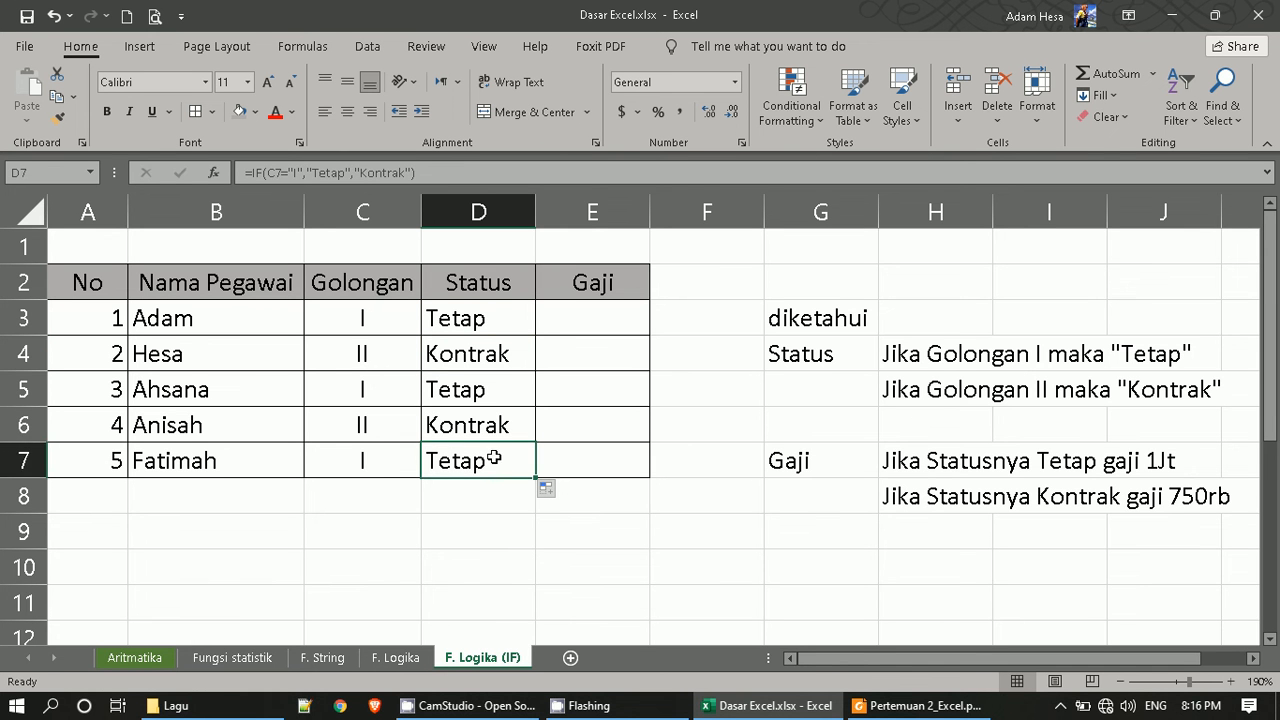
{"action": "left_click", "coordinate": [478, 356]}
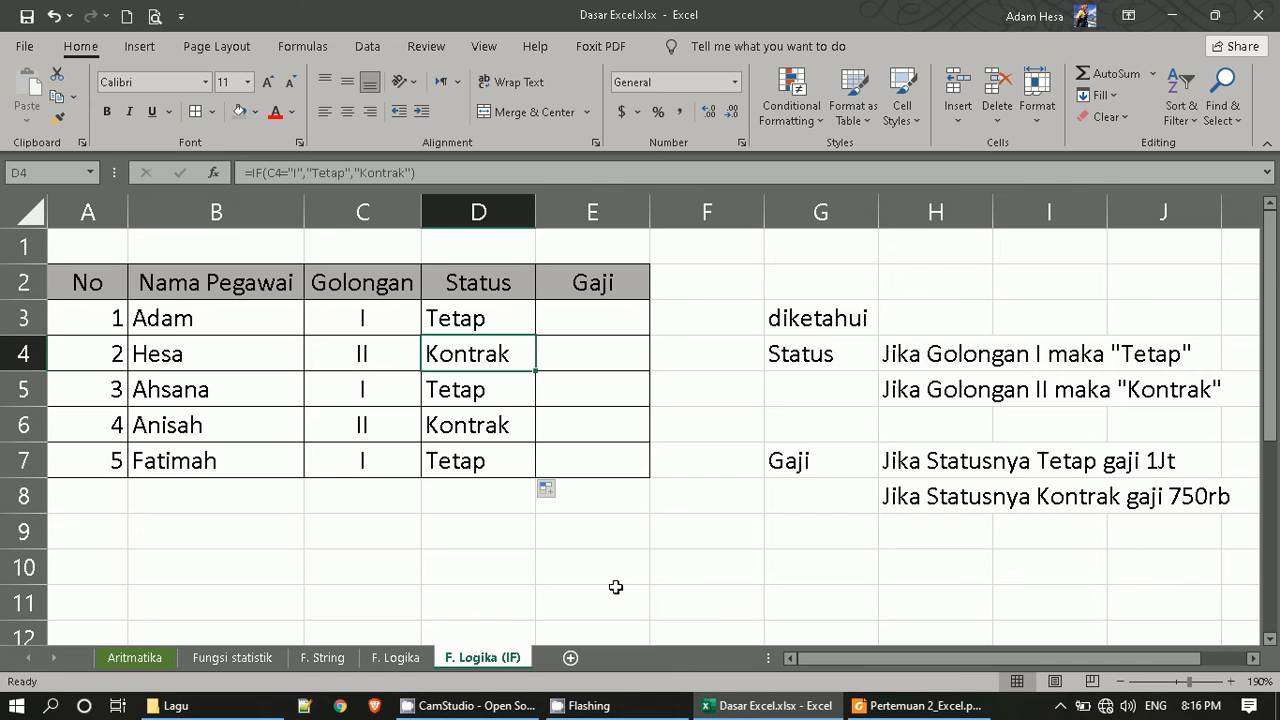
{"action": "left_click", "coordinate": [474, 322]}
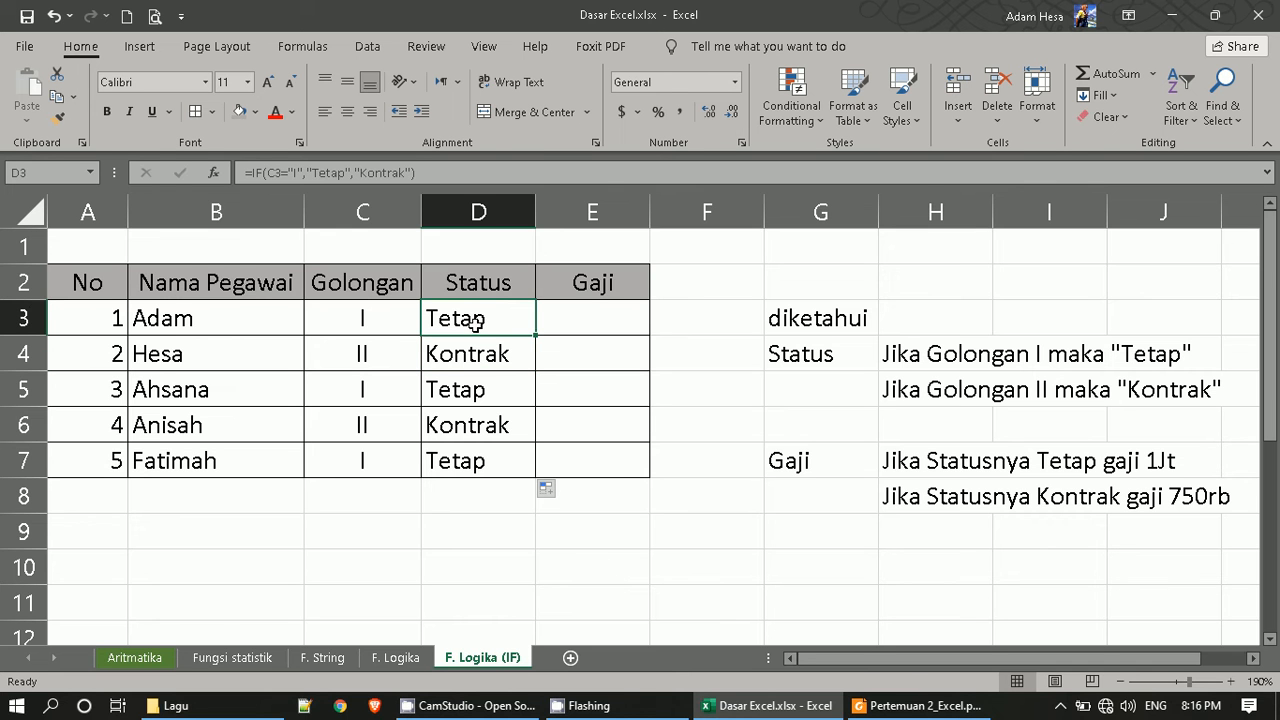
Insert a blank row 3 between the table header and the first employee.
{"action": "right_click", "coordinate": [24, 320]}
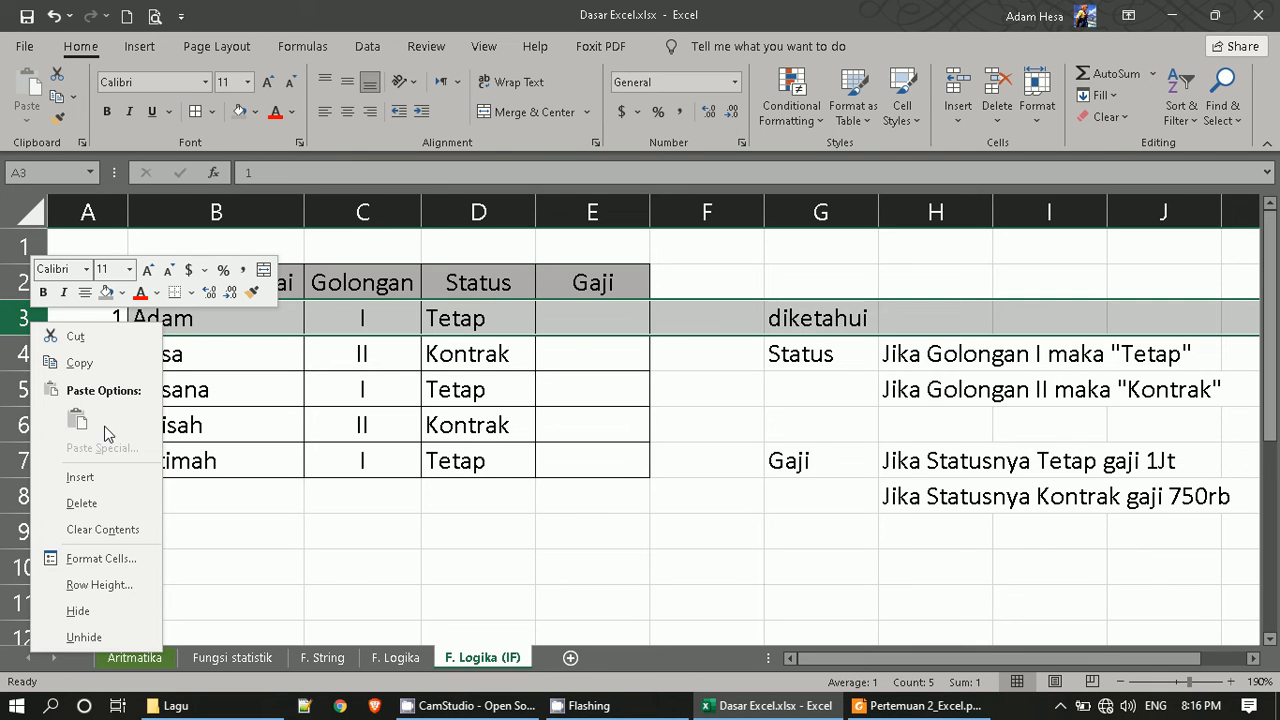
{"action": "left_click", "coordinate": [104, 478]}
{"action": "left_click", "coordinate": [516, 321]}
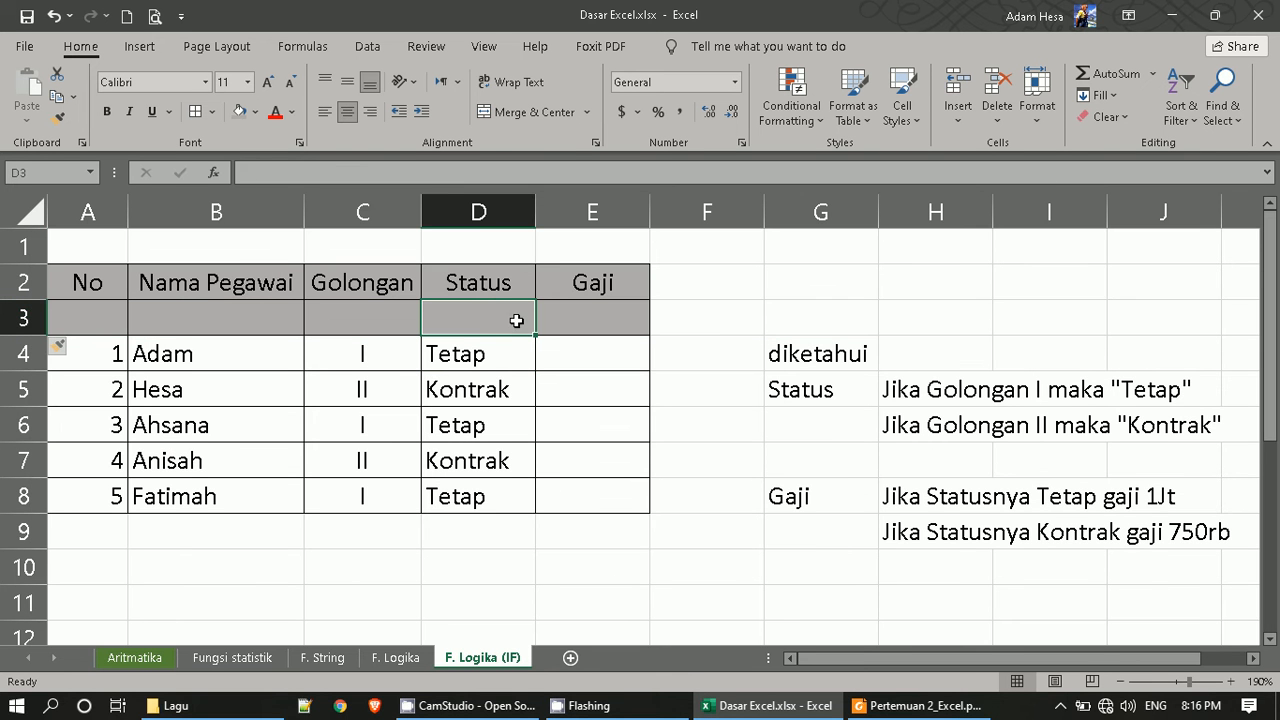
Copy the argument part of the D4 formula, (C4="I","Tetap","Kontrak"), and paste it as text in D3 under the Status header.
{"action": "left_click", "coordinate": [466, 354]}
{"action": "left_click", "coordinate": [313, 180]}
{"action": "left_click_drag", "start_coordinate": [416, 173], "coordinate": [264, 180]}
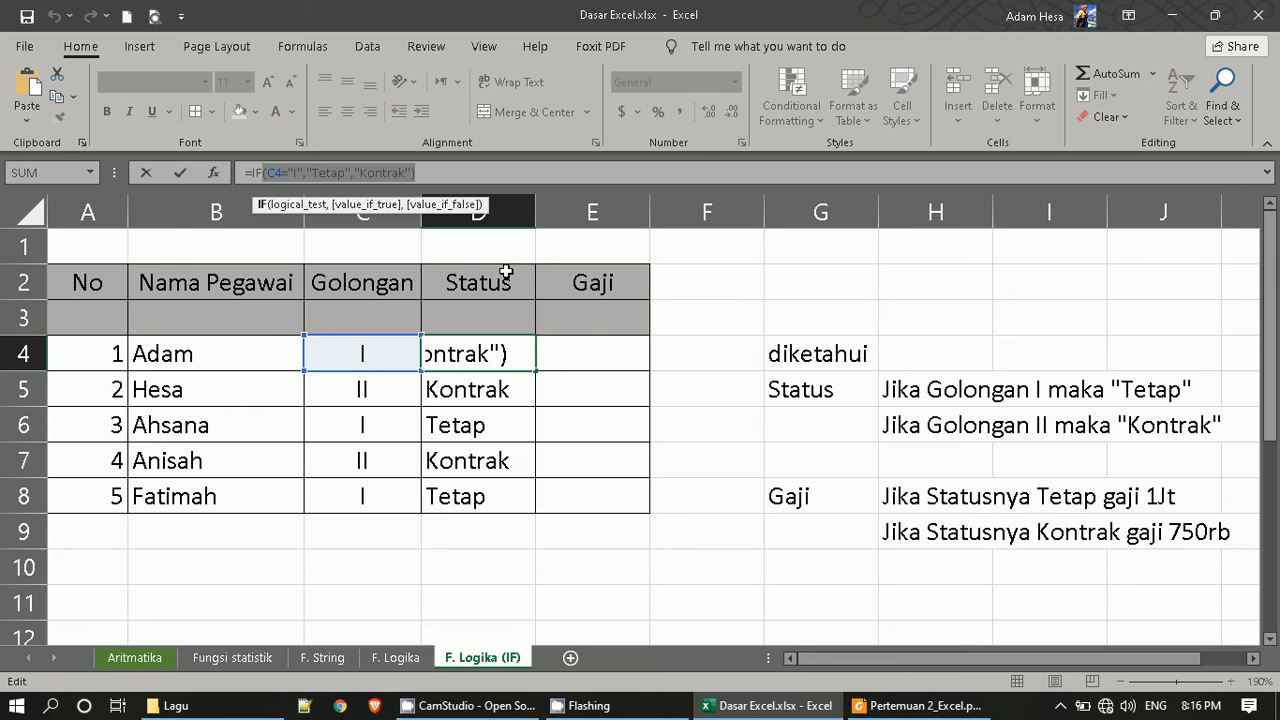
{"action": "left_click", "coordinate": [514, 316]}
{"action": "type", "text": "(C4=\"I\",\"Tetap\",\"Kontrak\")"}
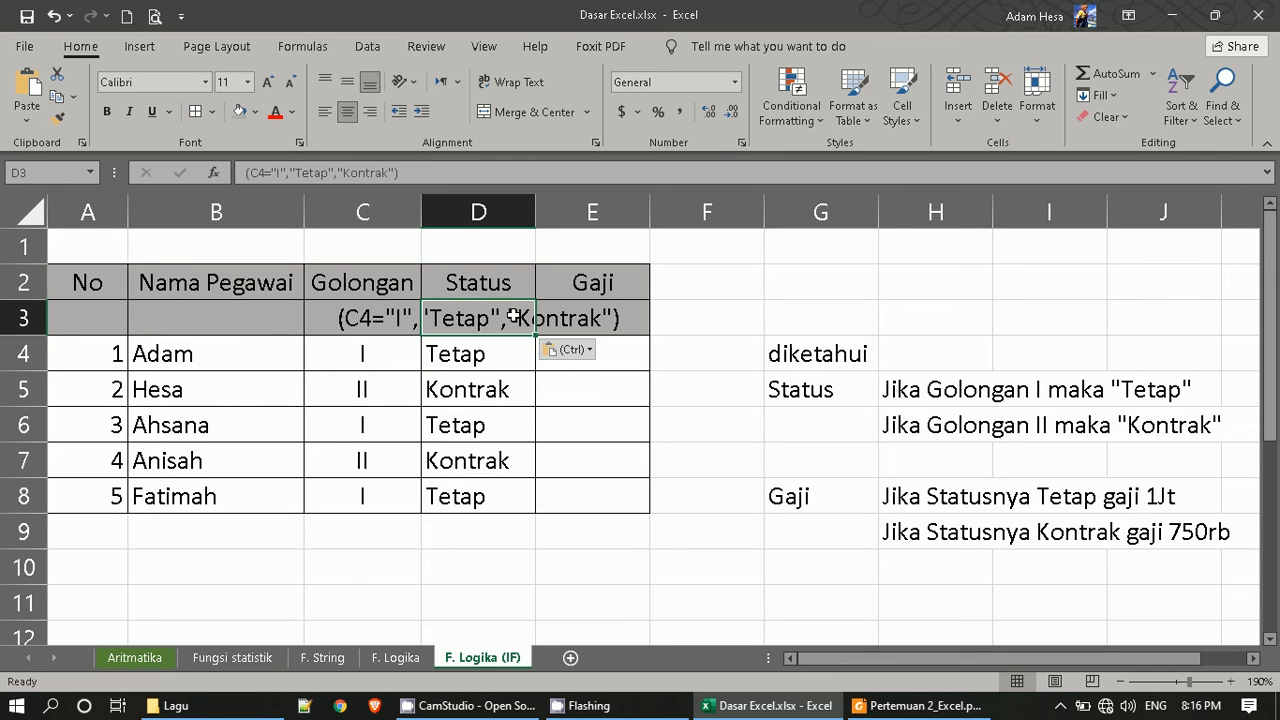
{"action": "key", "text": "Return"}
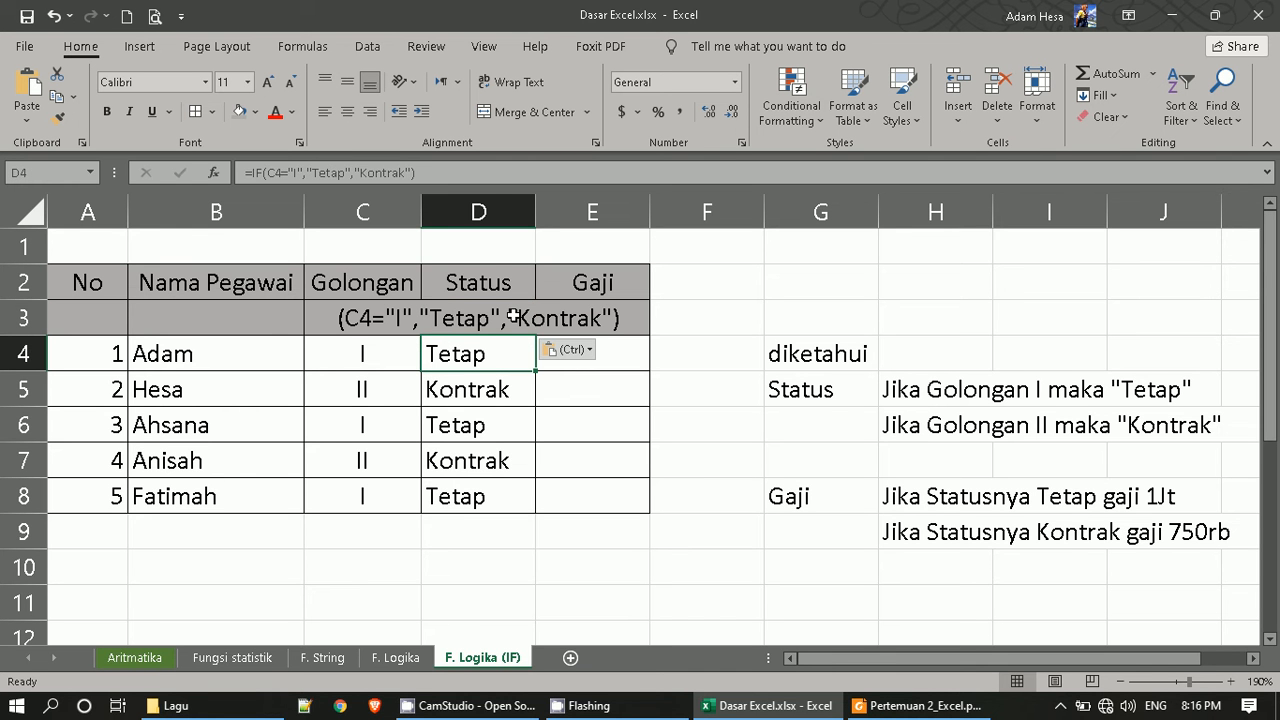
Widen column D to make room for the formula text and narrow column B to about the width of the employee names.
{"action": "left_click", "coordinate": [536, 209]}
{"action": "left_click_drag", "start_coordinate": [536, 209], "coordinate": [680, 209]}
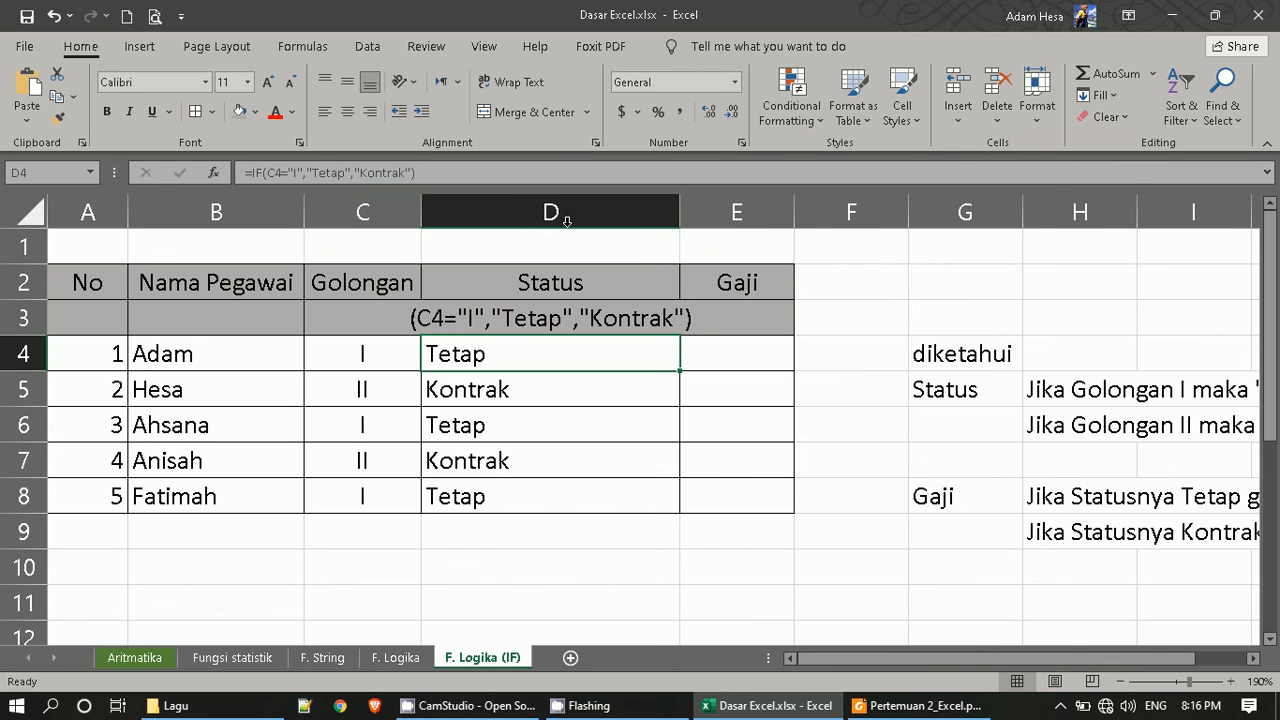
{"action": "left_click_drag", "start_coordinate": [304, 212], "coordinate": [231, 205]}
Merge and center the Nama Pegawai header over B2:B3, with middle alignment and wrapped text.
{"action": "left_click_drag", "start_coordinate": [200, 284], "coordinate": [206, 310]}
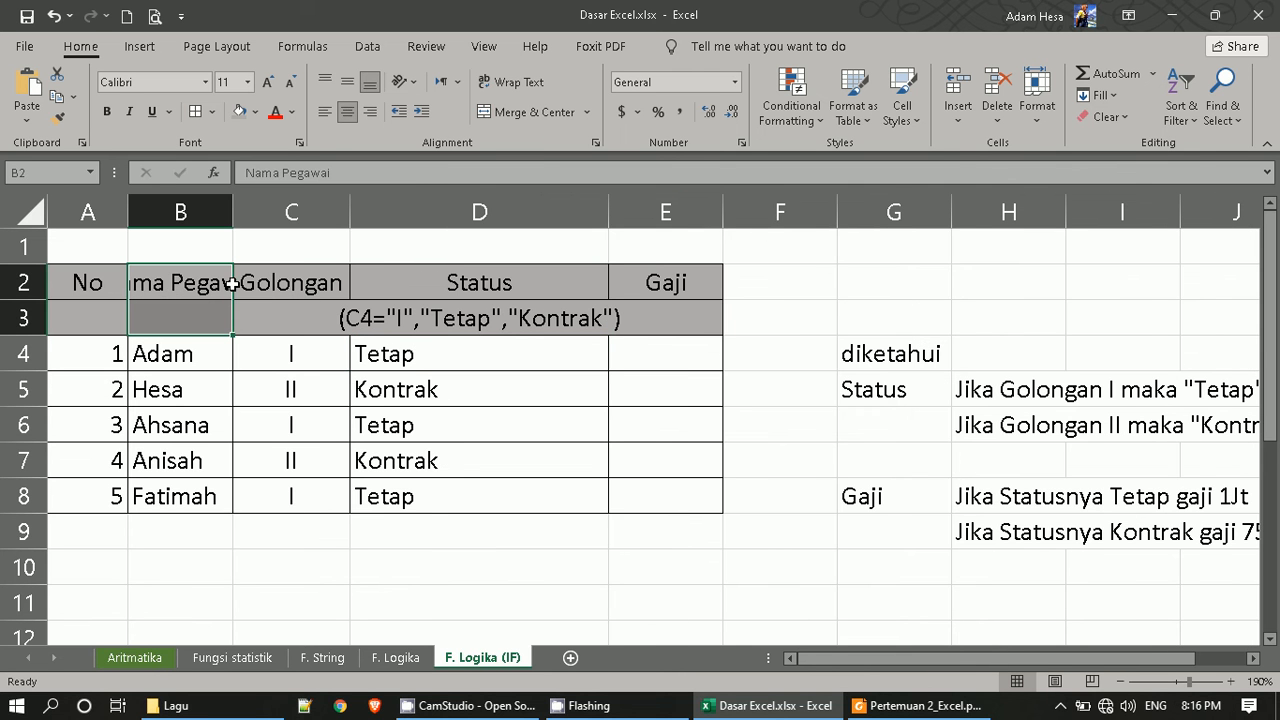
{"action": "left_click", "coordinate": [533, 116]}
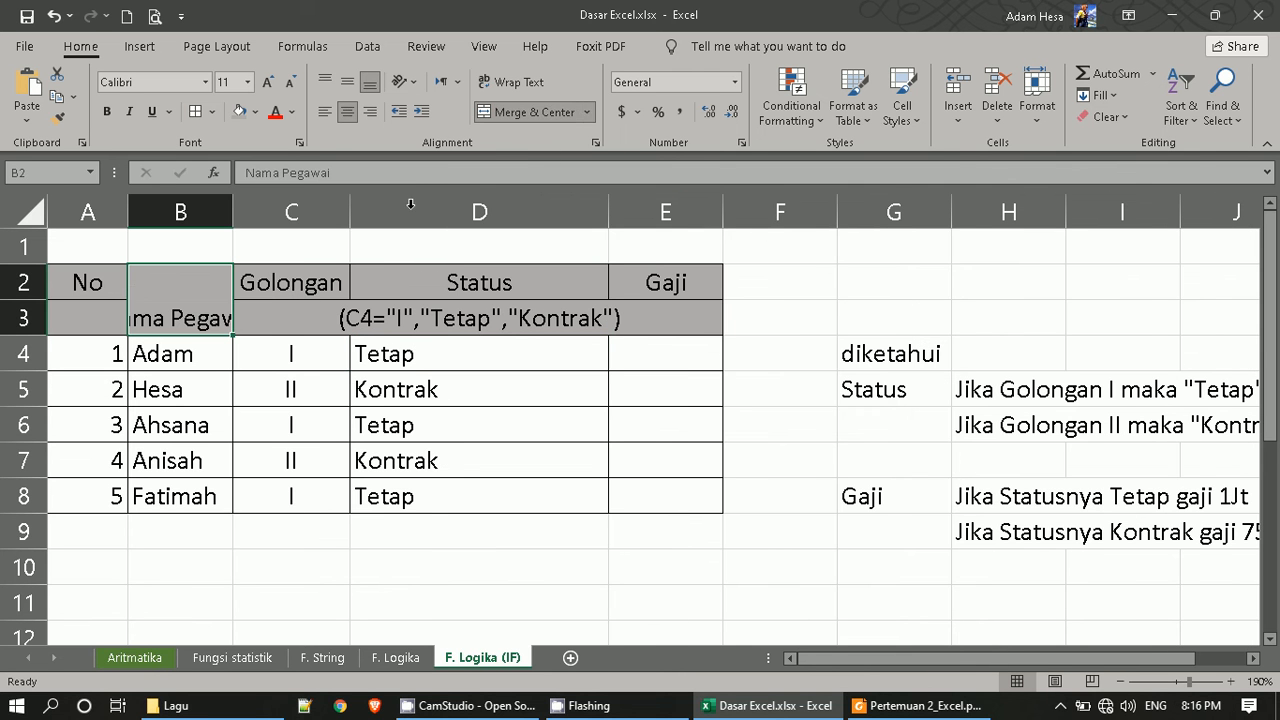
{"action": "left_click", "coordinate": [352, 84]}
{"action": "left_click", "coordinate": [513, 88]}
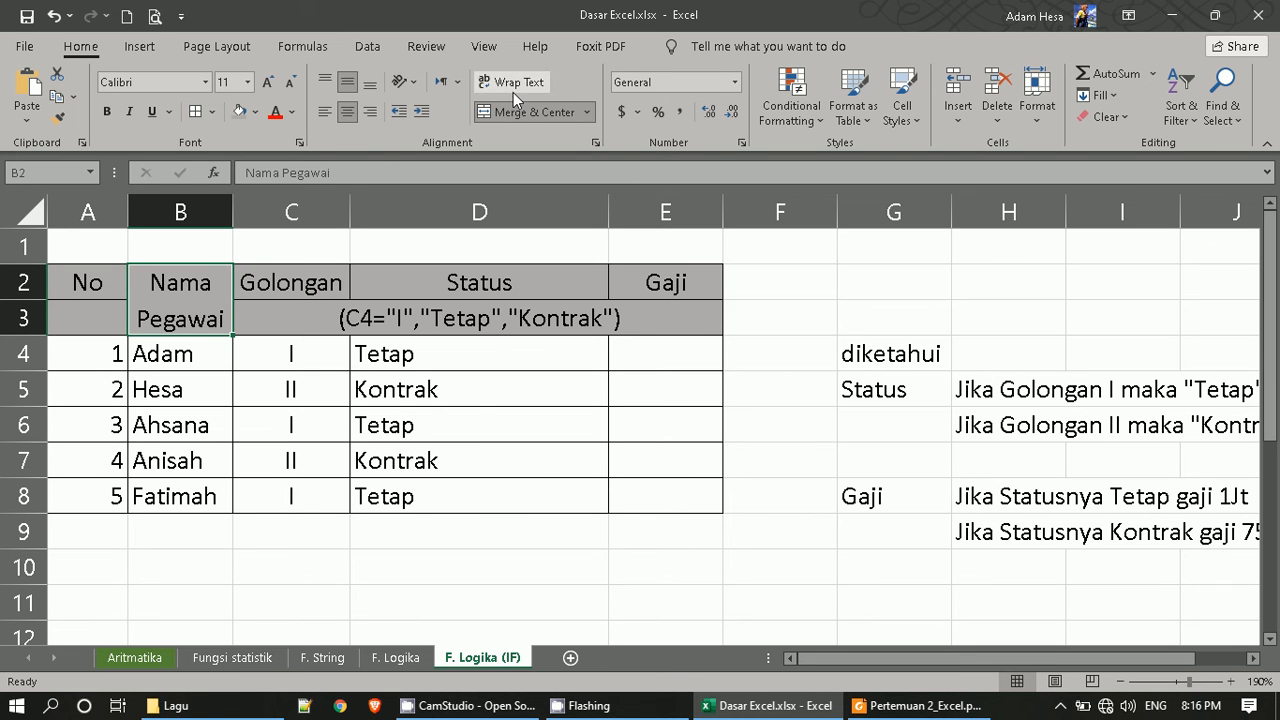
Set the formula text in D3 to font size 9 and narrow column D slightly to fit it.
{"action": "left_click", "coordinate": [312, 314]}
{"action": "left_click", "coordinate": [478, 392]}
{"action": "left_click", "coordinate": [480, 322]}
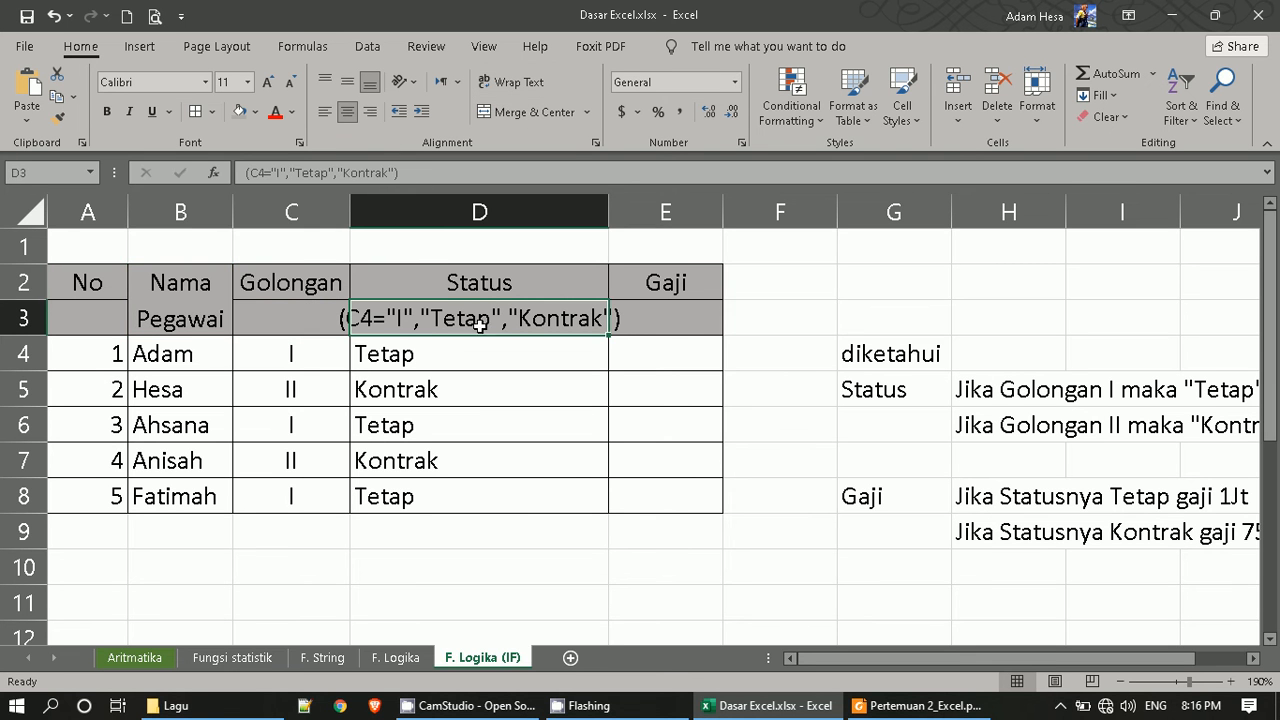
{"action": "left_click", "coordinate": [247, 82]}
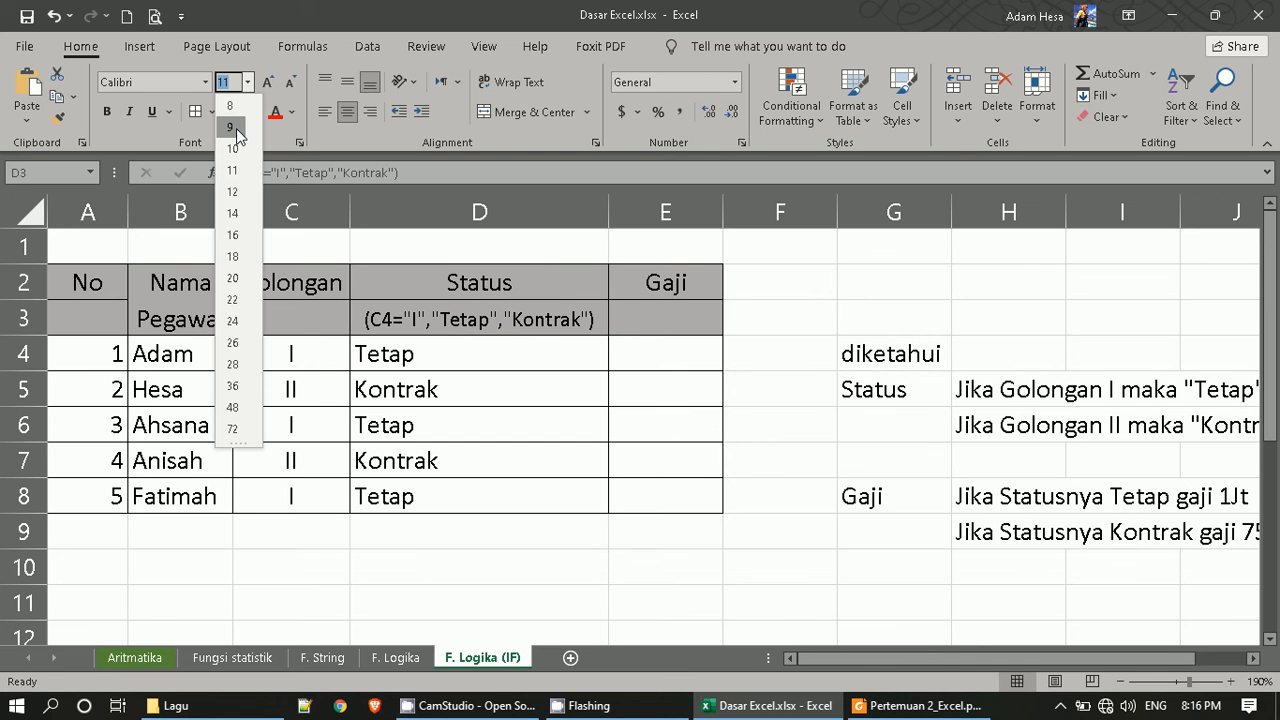
{"action": "left_click", "coordinate": [236, 128]}
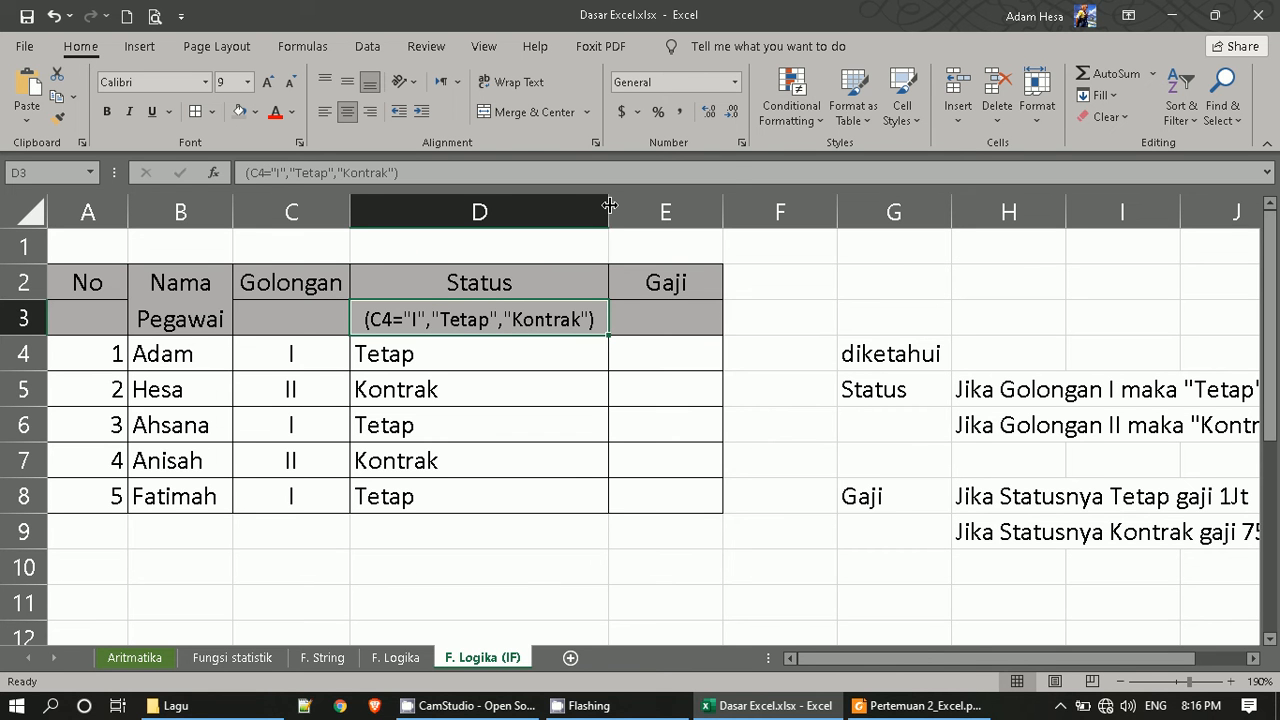
{"action": "left_click_drag", "start_coordinate": [609, 205], "coordinate": [599, 205]}
{"action": "left_click", "coordinate": [609, 384]}
Compare the Golongan values in column C with the Status formulas and results in column D.
{"action": "left_click", "coordinate": [461, 342]}
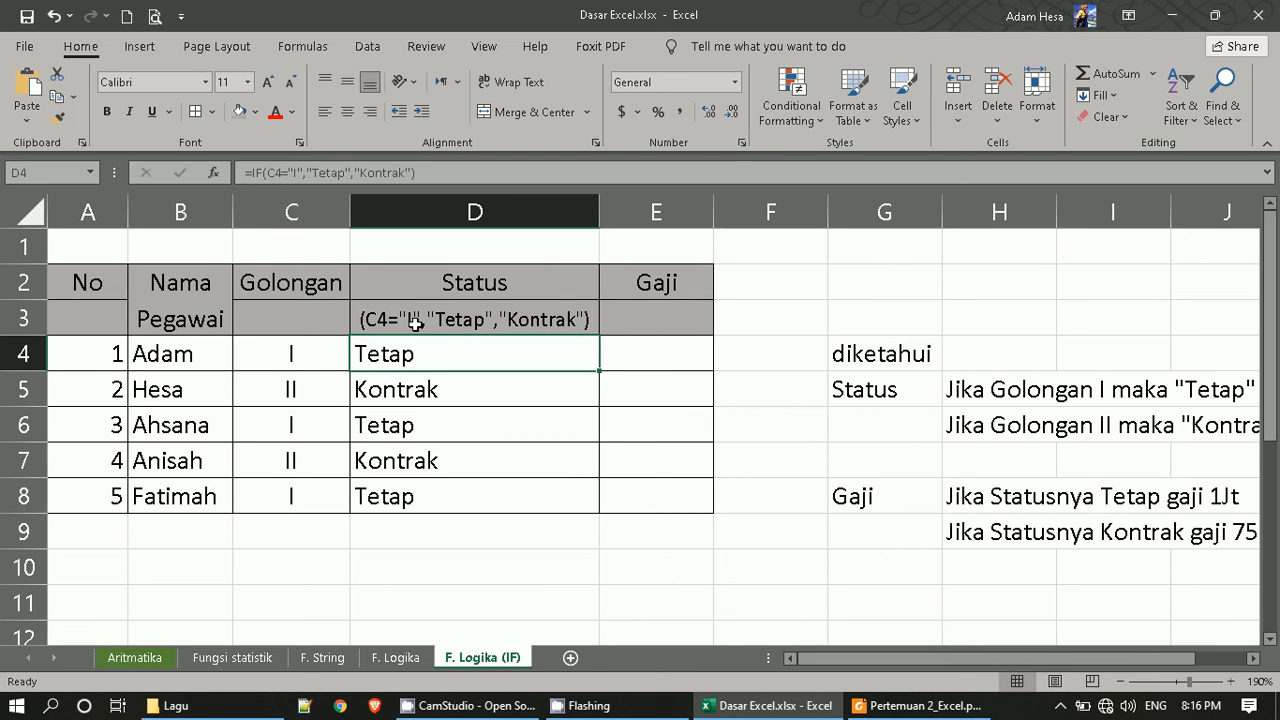
{"action": "left_click", "coordinate": [302, 352]}
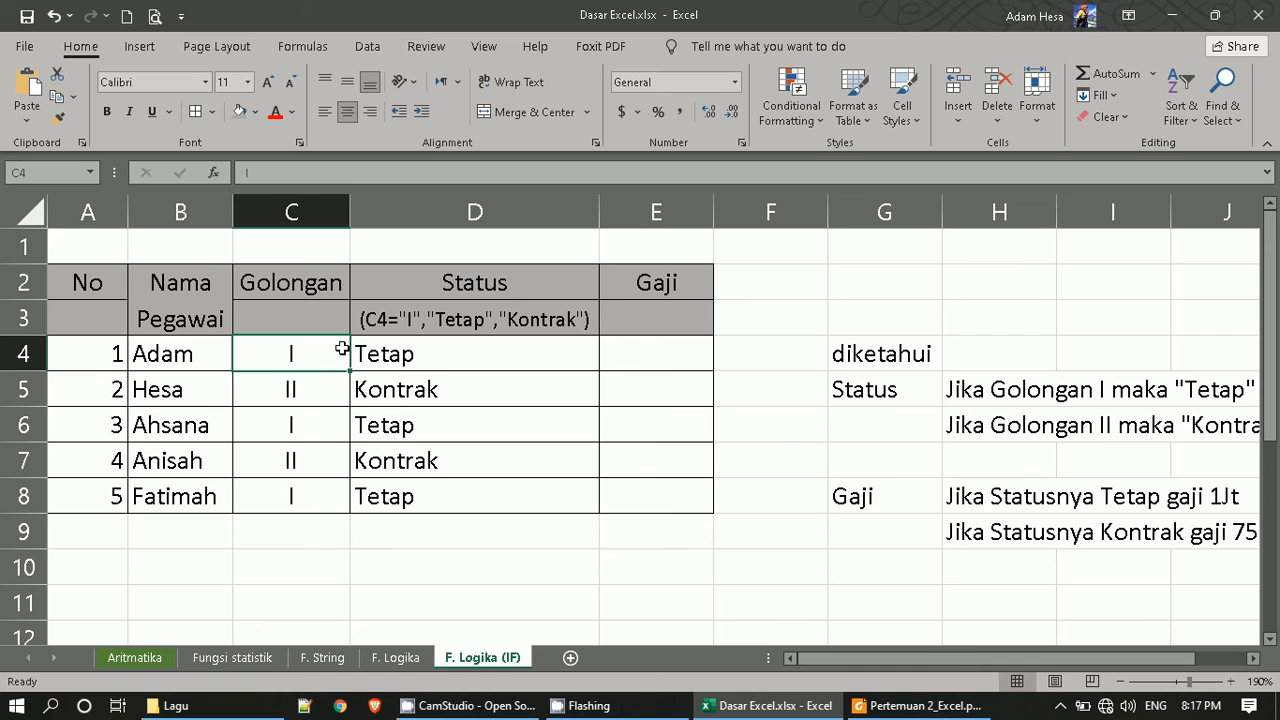
{"action": "left_click", "coordinate": [434, 356]}
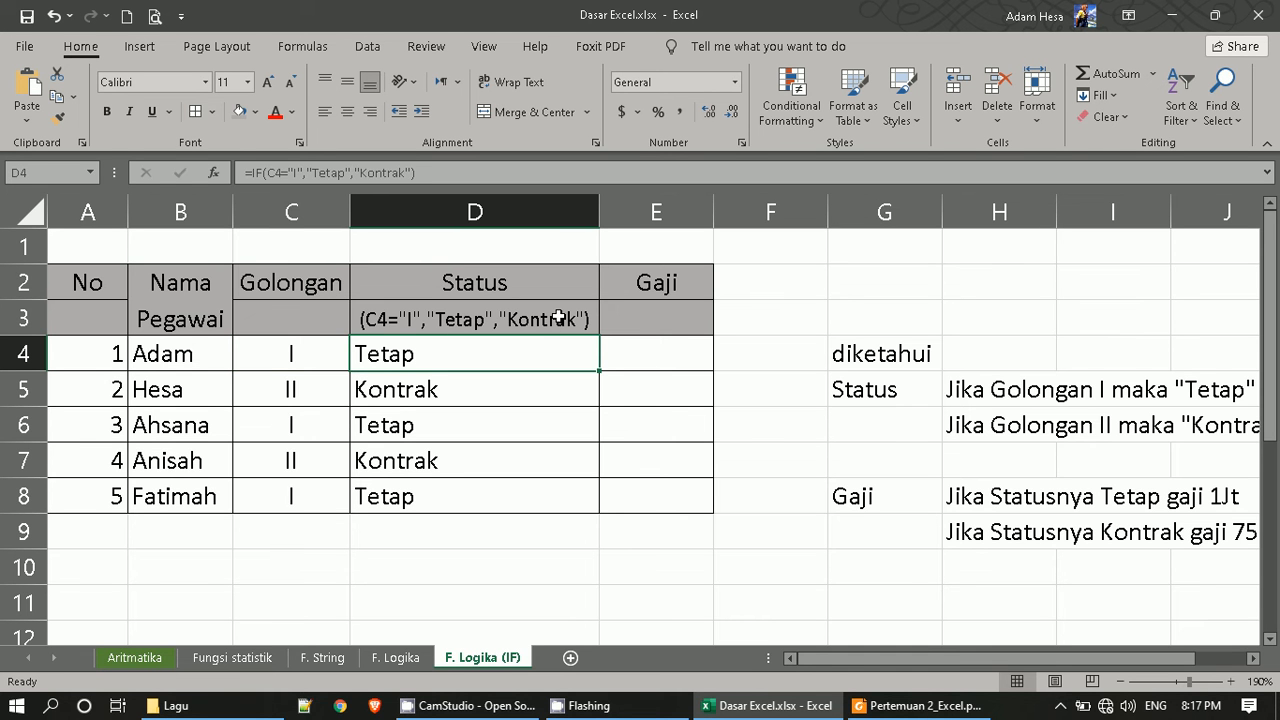
{"action": "left_click", "coordinate": [277, 357]}
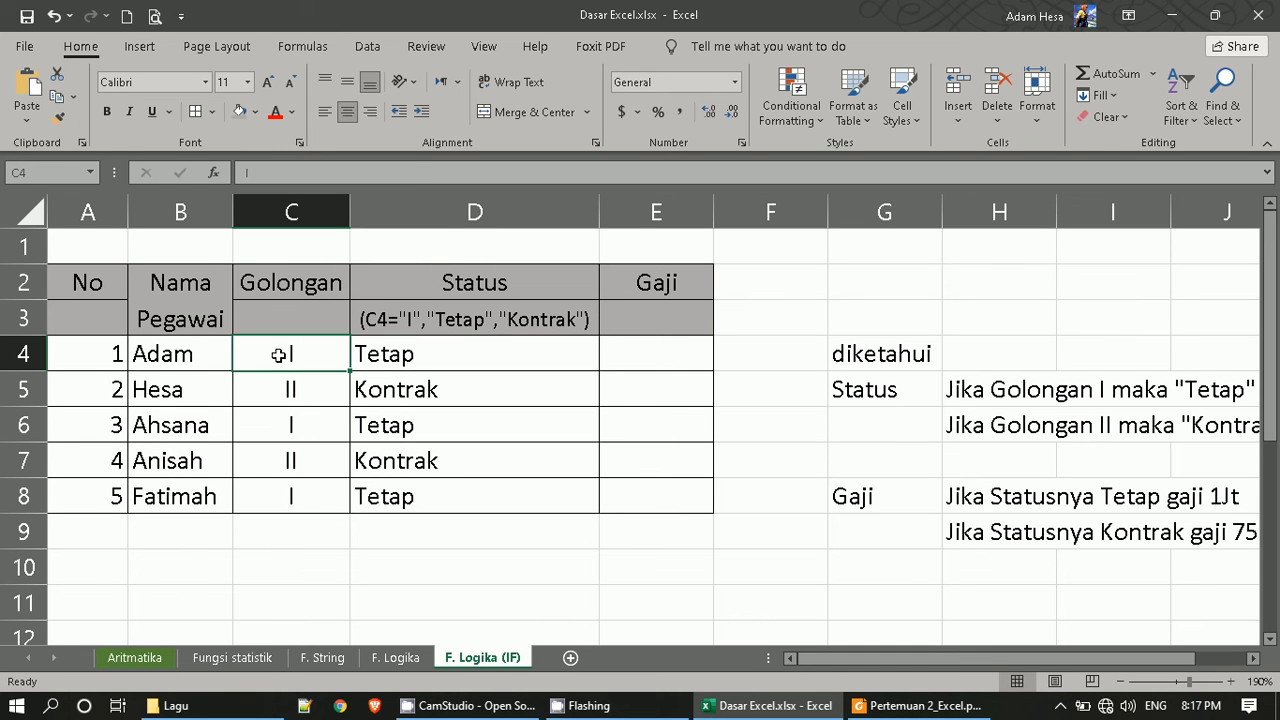
{"action": "left_click", "coordinate": [514, 319]}
{"action": "left_click", "coordinate": [442, 389]}
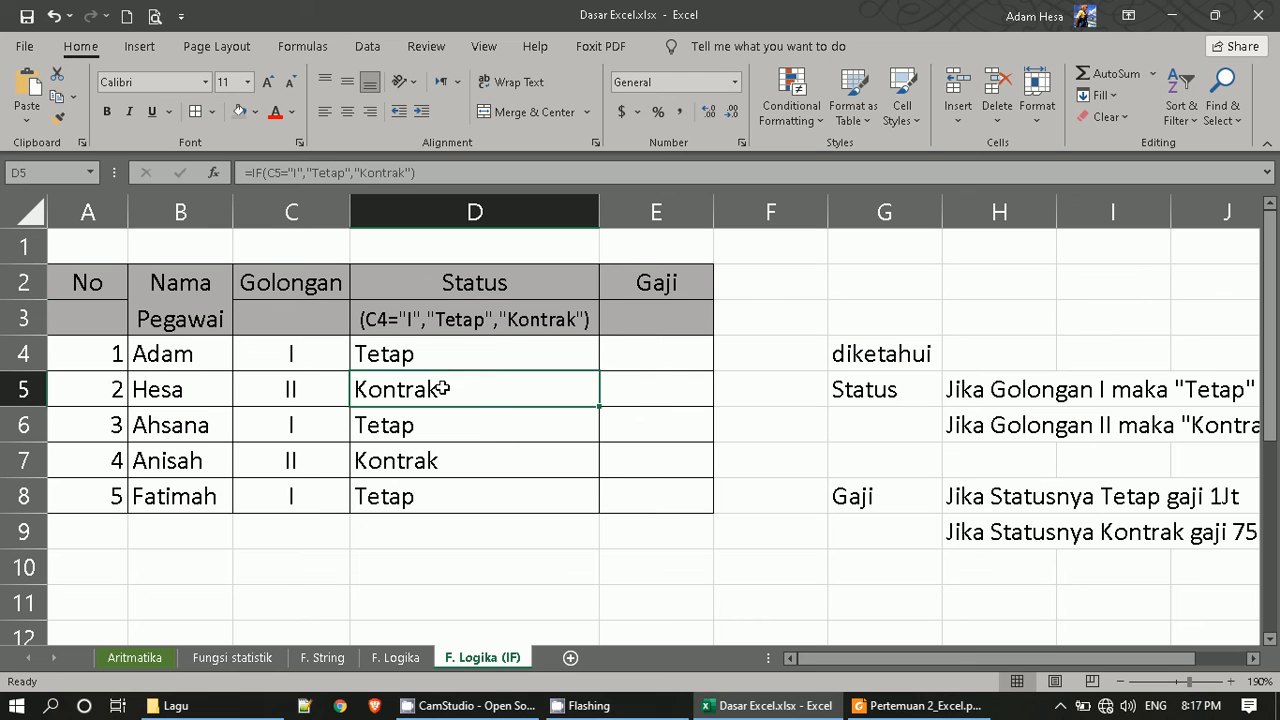
{"action": "left_click", "coordinate": [500, 477]}
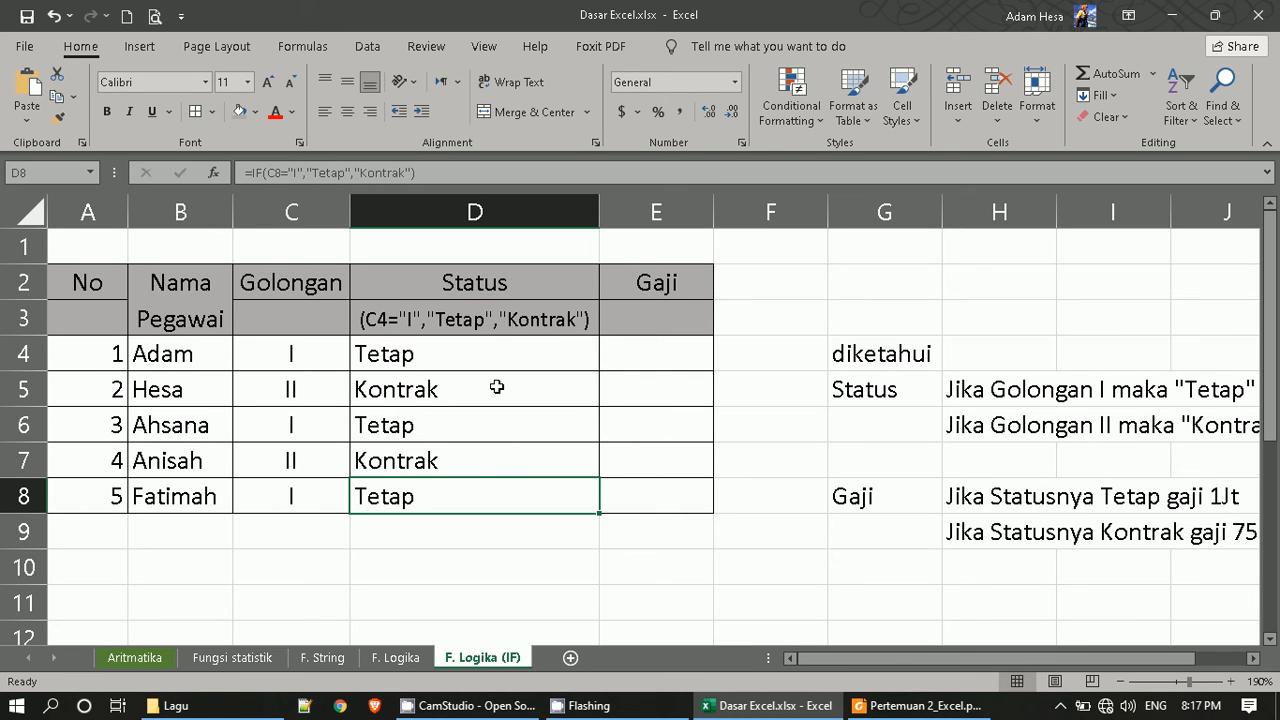
{"action": "left_click", "coordinate": [328, 392]}
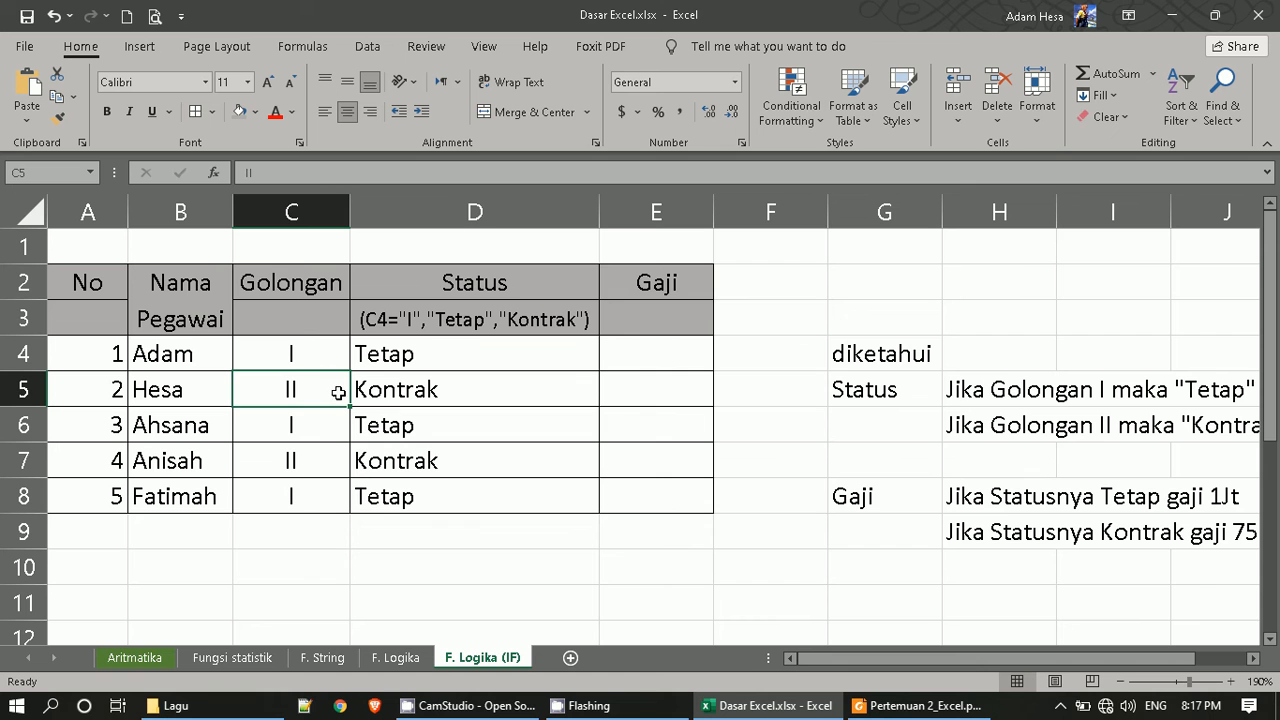
Test the Status formula by entering Golongan III in C5 and IIII in C4.
{"action": "left_click", "coordinate": [521, 320]}
{"action": "left_click", "coordinate": [302, 396]}
{"action": "type", "text": "III"}
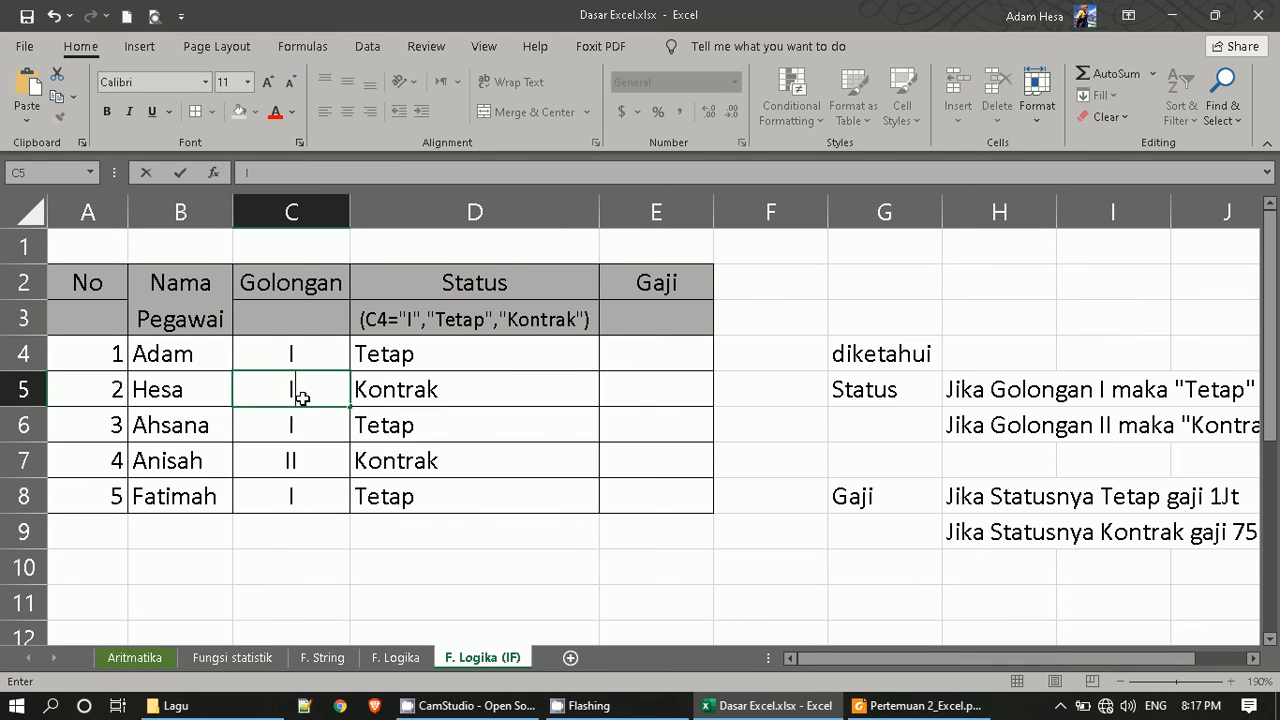
{"action": "key", "text": "Up"}
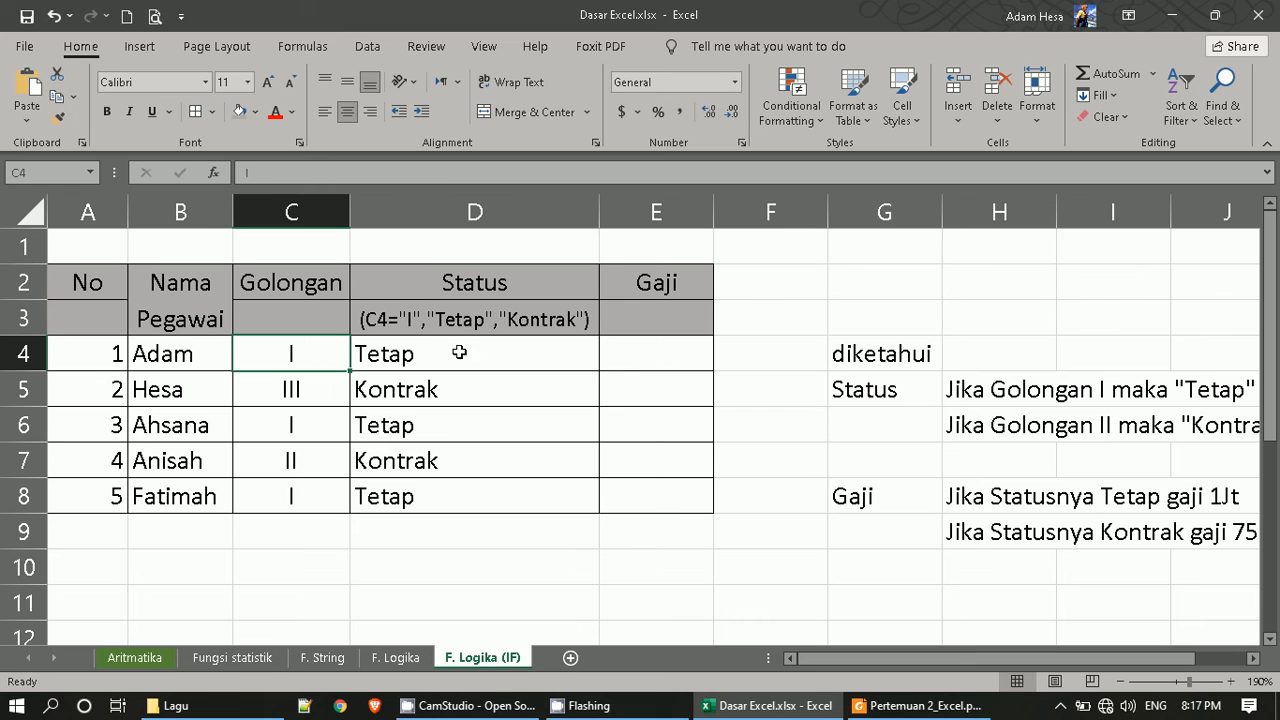
{"action": "left_click", "coordinate": [326, 386]}
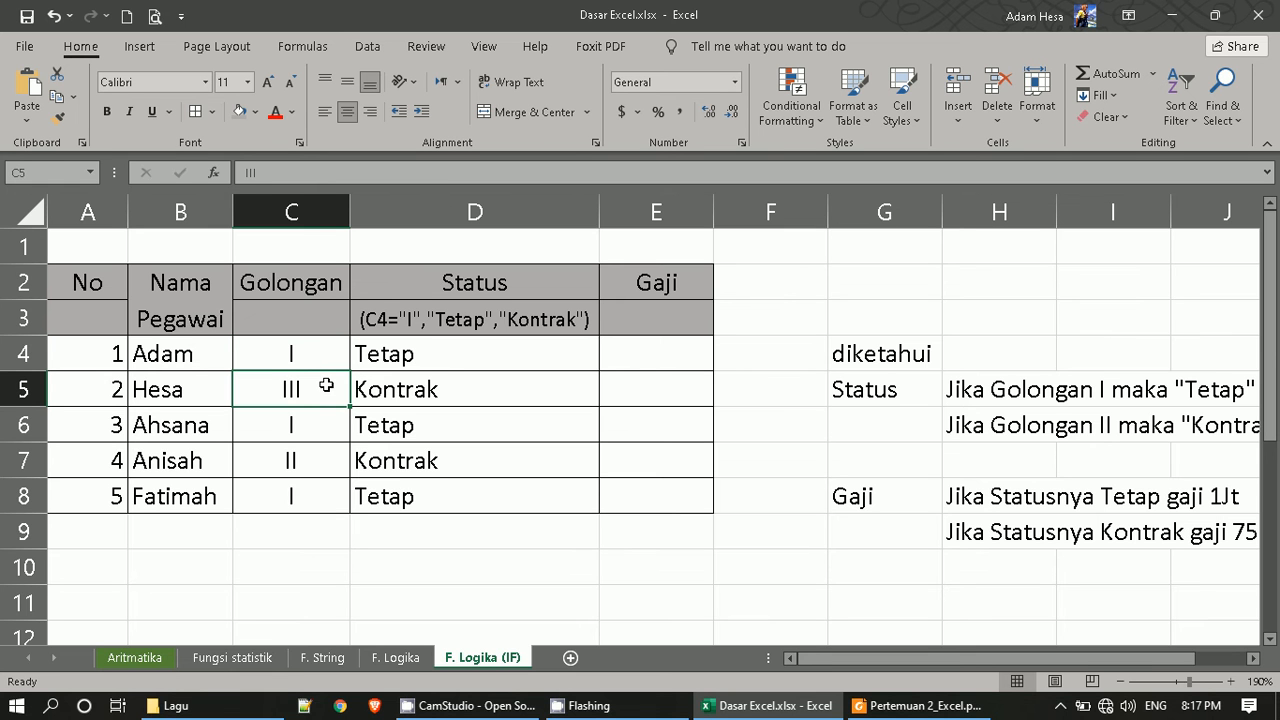
{"action": "left_click", "coordinate": [319, 347]}
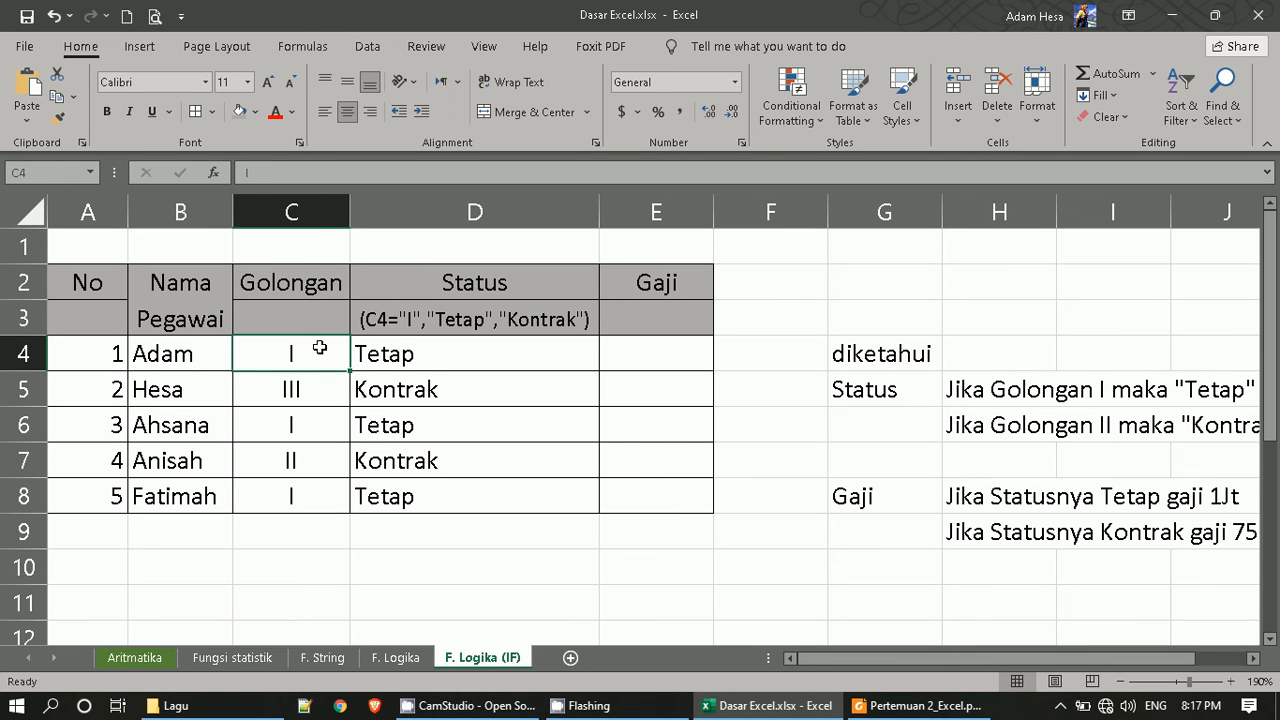
{"action": "type", "text": "IIII"}
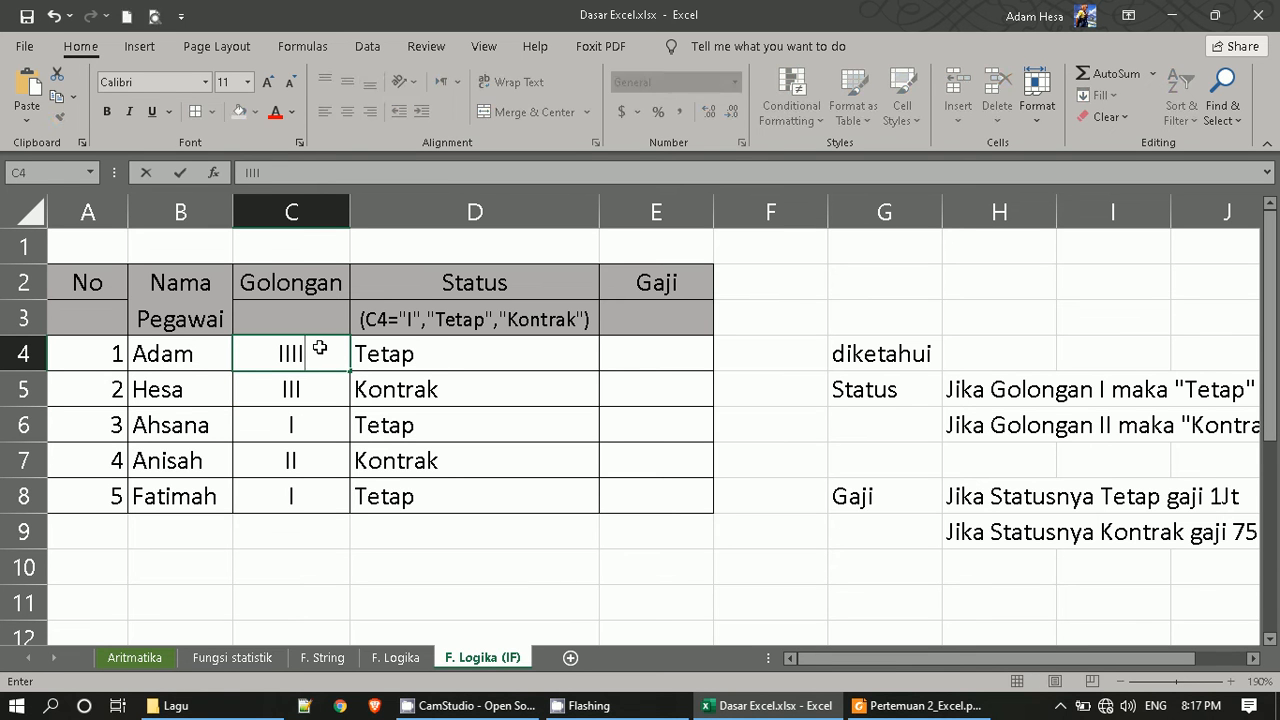
{"action": "key", "text": "Return"}
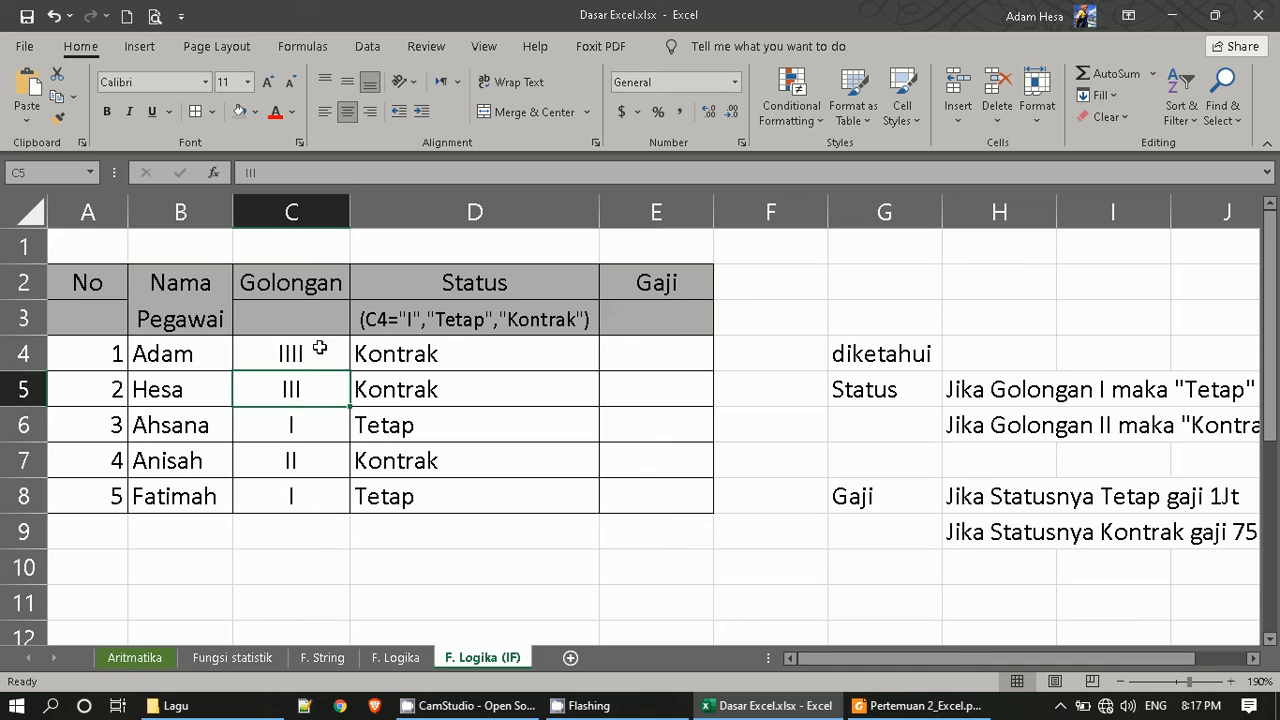
Check the Status formula in D4 against its text in D3, and undo both Golongan test entries in C4 and C5.
{"action": "left_click", "coordinate": [464, 322]}
{"action": "left_click", "coordinate": [453, 346]}
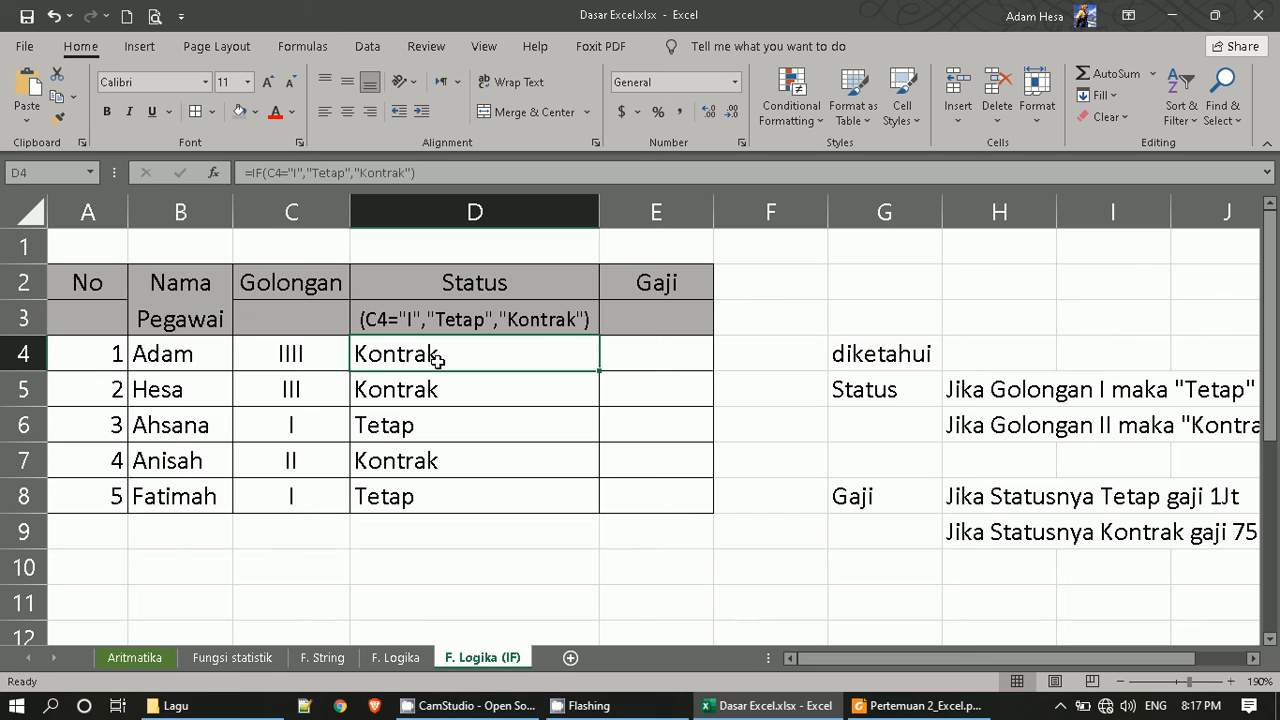
{"action": "left_click", "coordinate": [562, 318]}
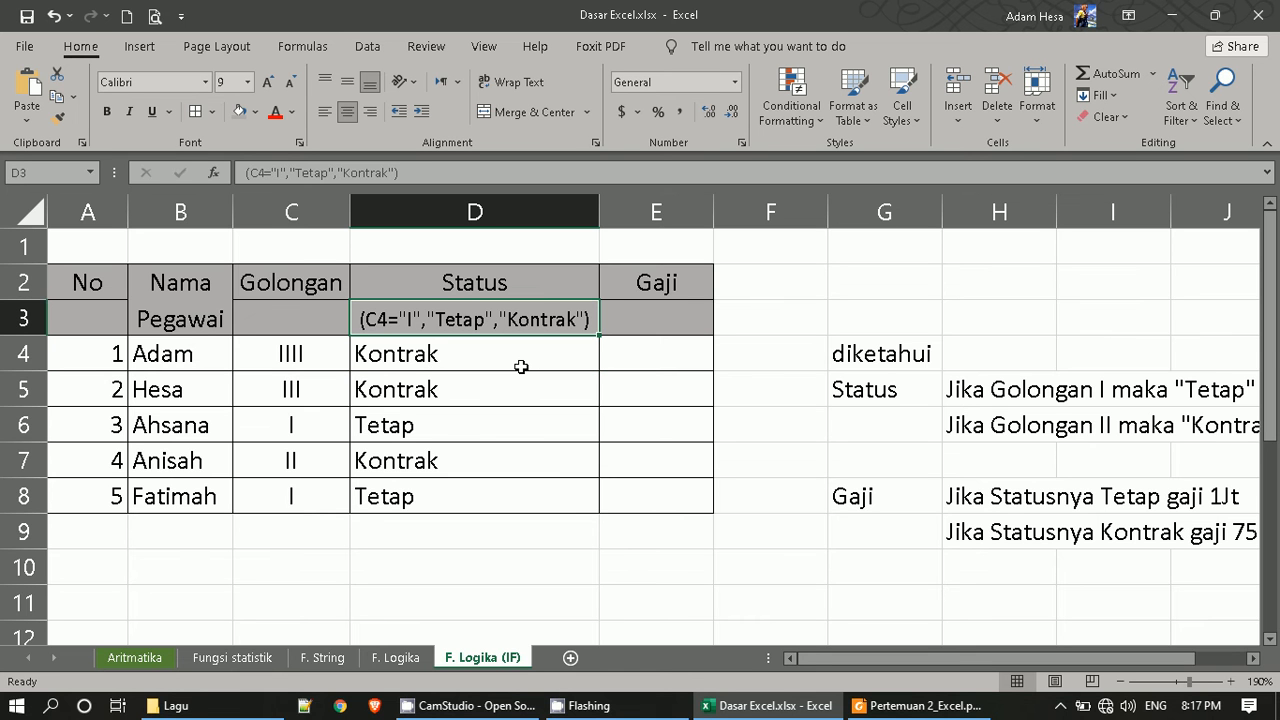
{"action": "key", "text": "ctrl+z"}
{"action": "key", "text": "ctrl+z"}
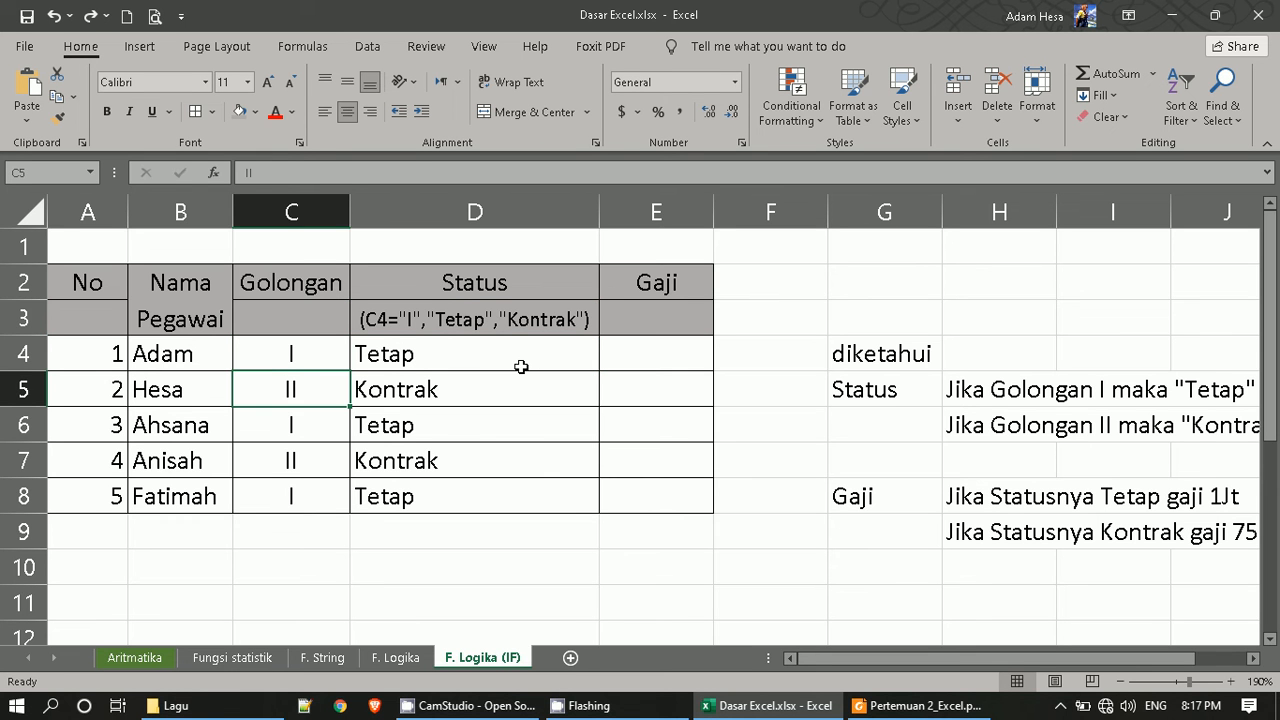
Compare the formula text in D3 with the Golongan values in C4 and C5 and the Status formula in D4.
{"action": "left_click", "coordinate": [517, 323]}
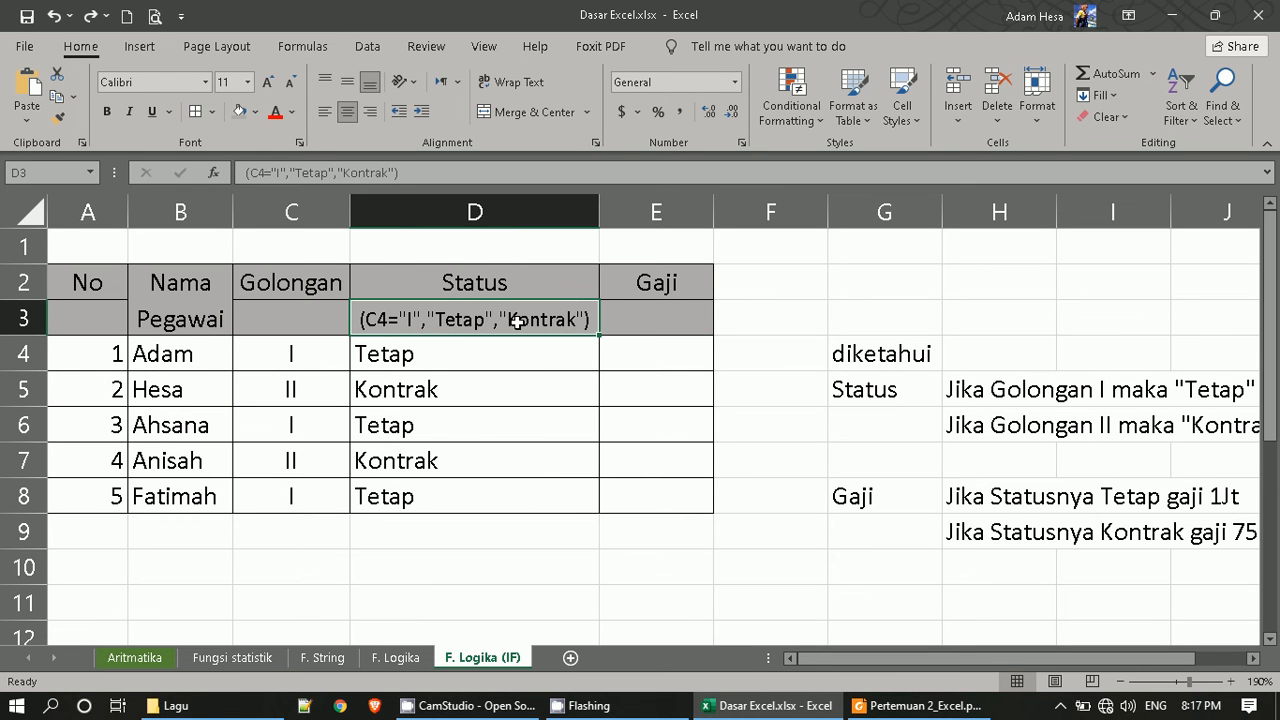
{"action": "left_click", "coordinate": [462, 352]}
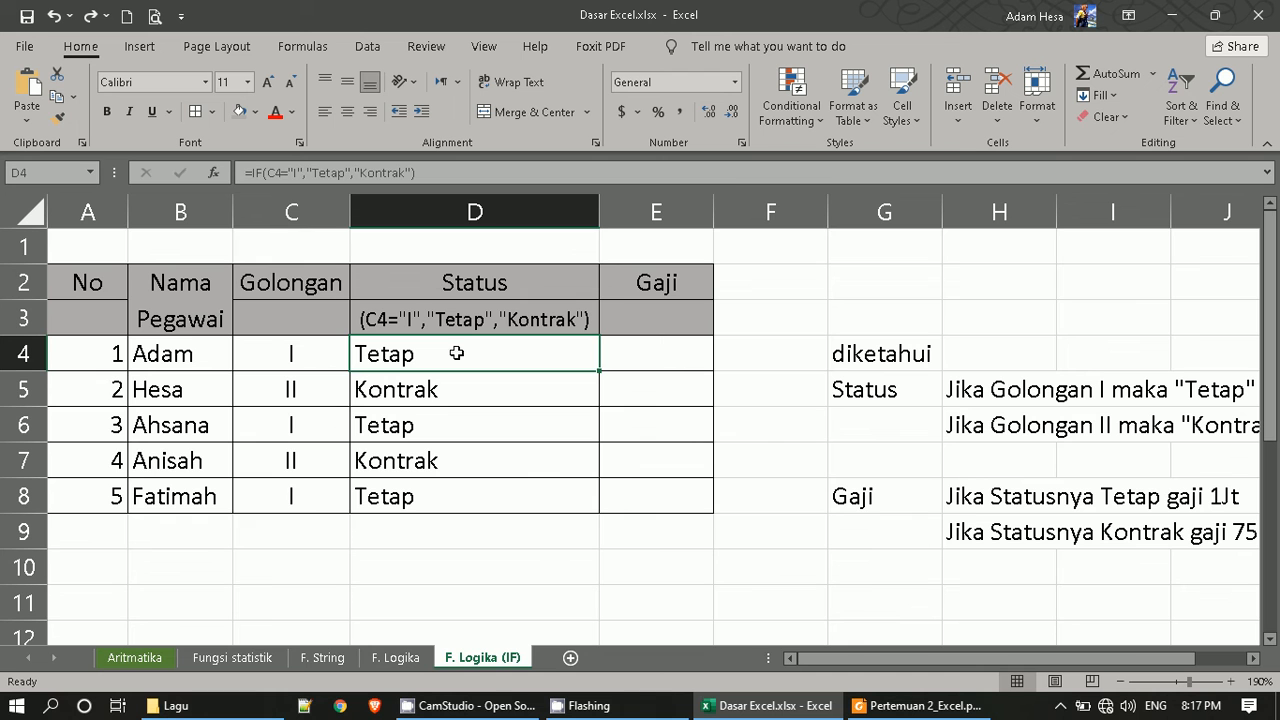
{"action": "left_click", "coordinate": [326, 355]}
{"action": "left_click", "coordinate": [320, 388]}
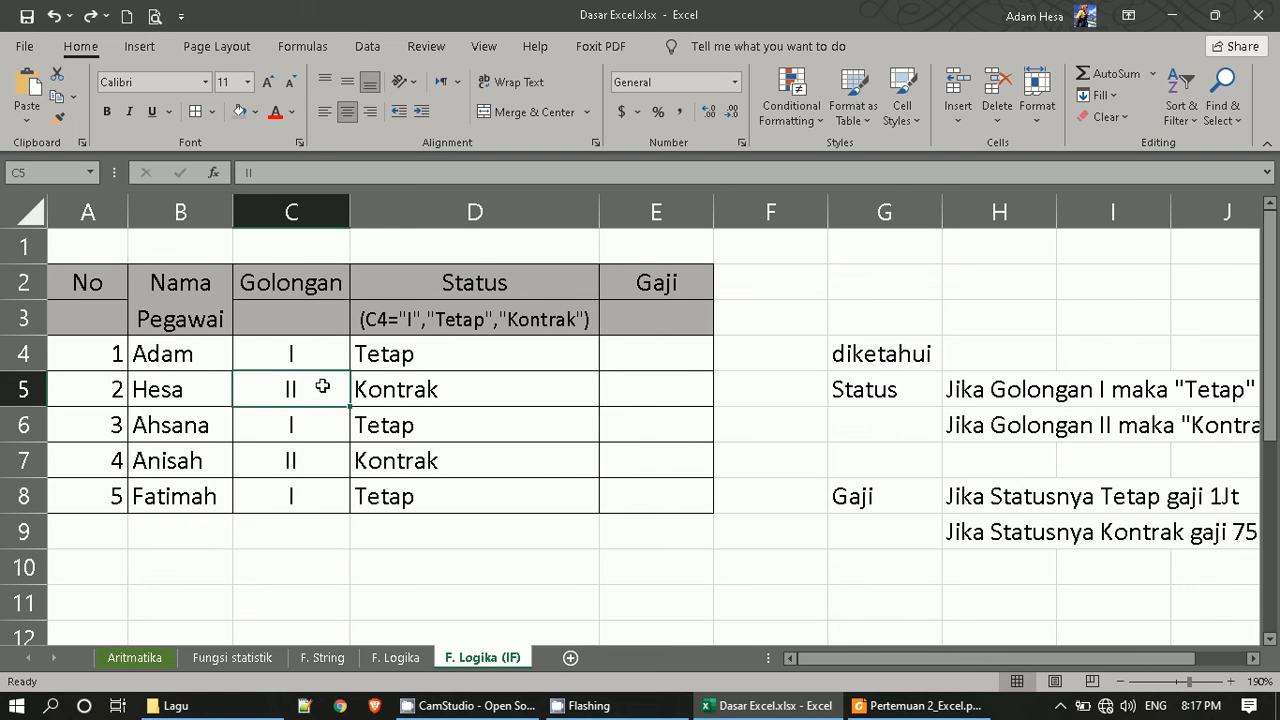
{"action": "left_click", "coordinate": [320, 362]}
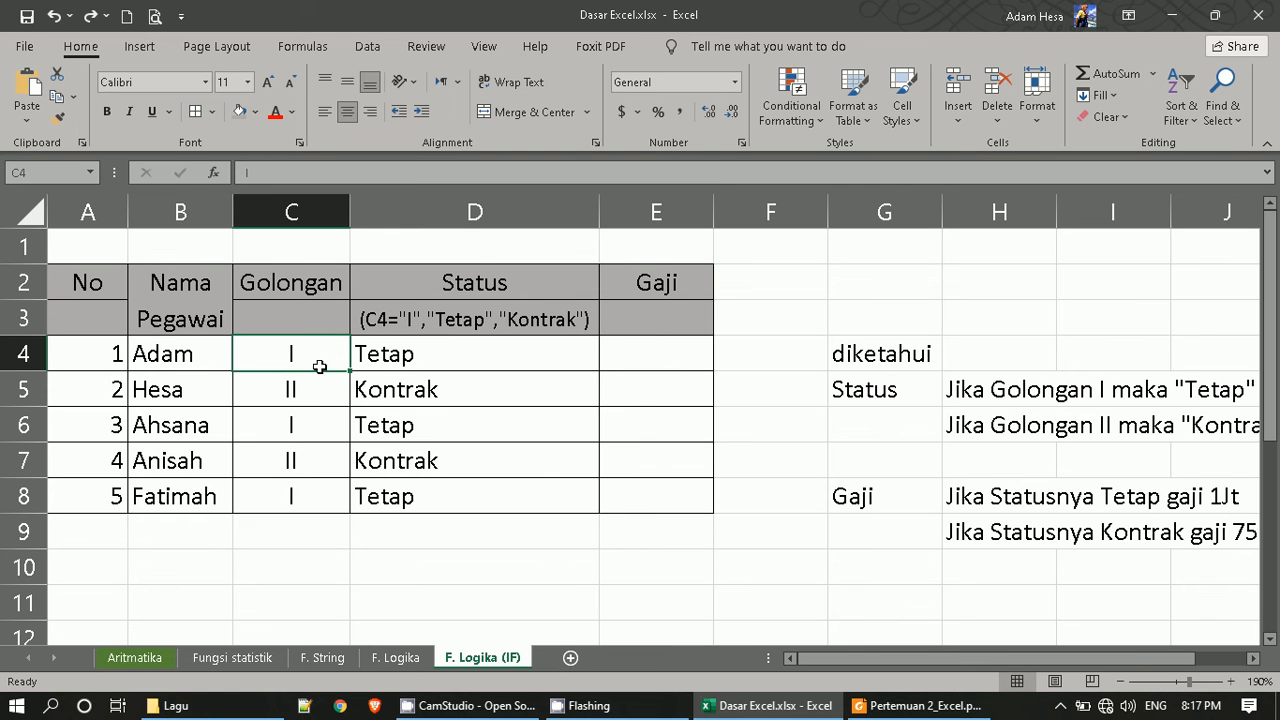
{"action": "double_click", "coordinate": [512, 318]}
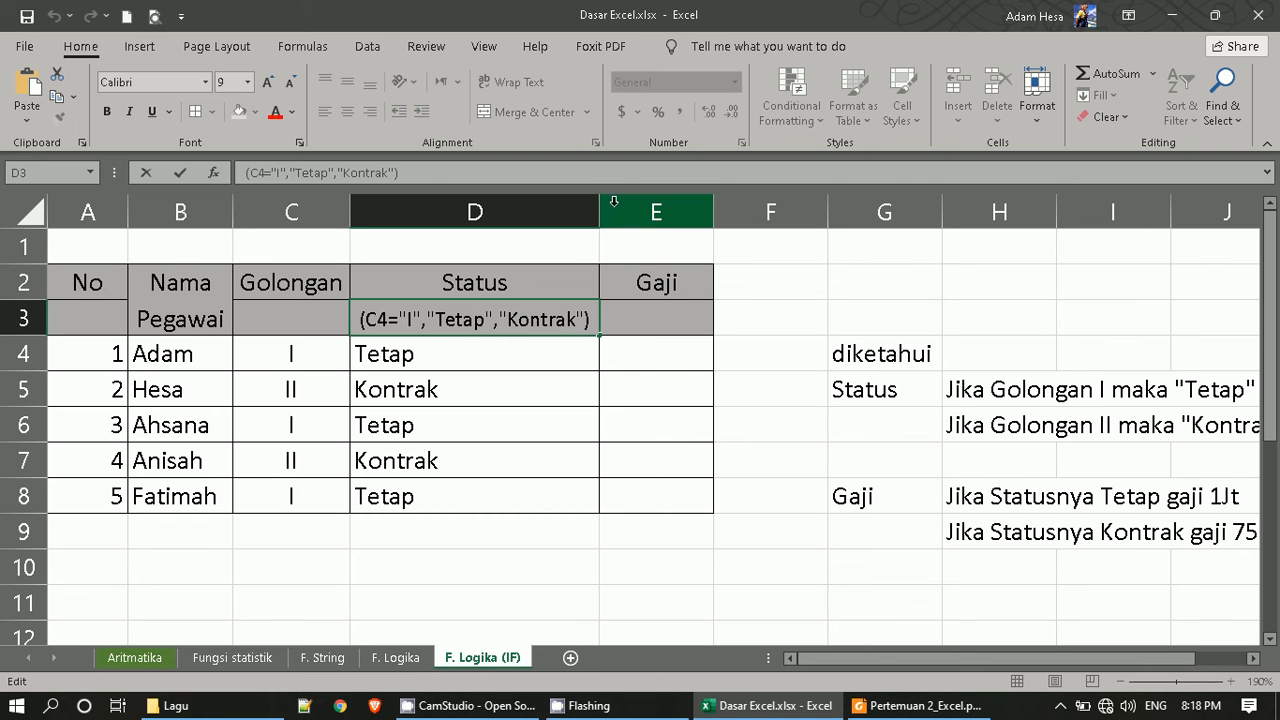
{"action": "left_click", "coordinate": [424, 353]}
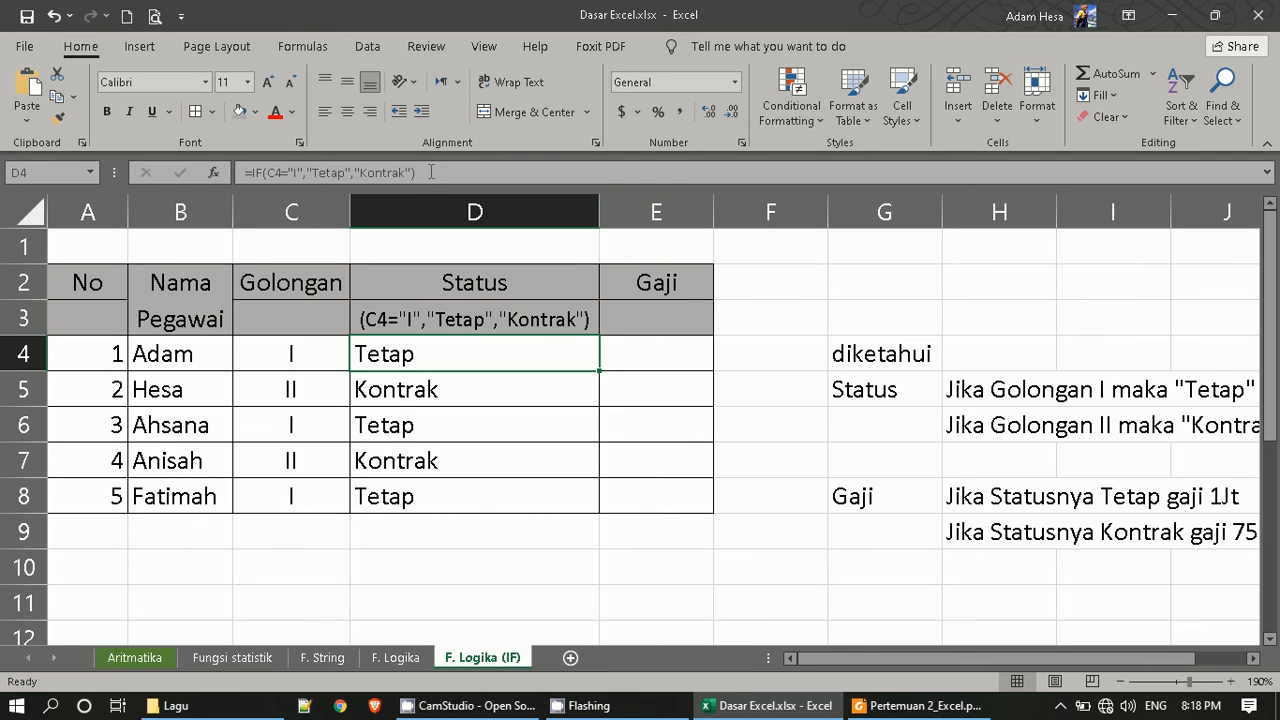
View the function arguments of the IF formula in D4 and close them without changes.
{"action": "left_click", "coordinate": [513, 178]}
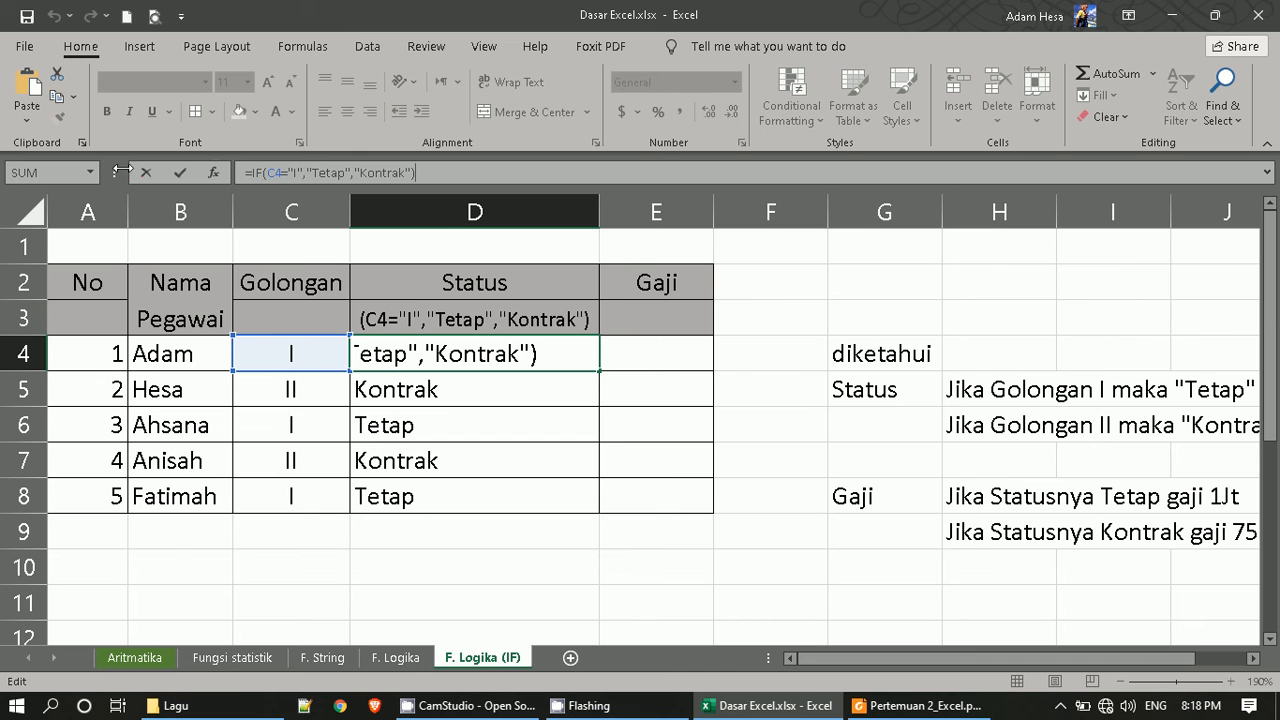
{"action": "left_click", "coordinate": [213, 172]}
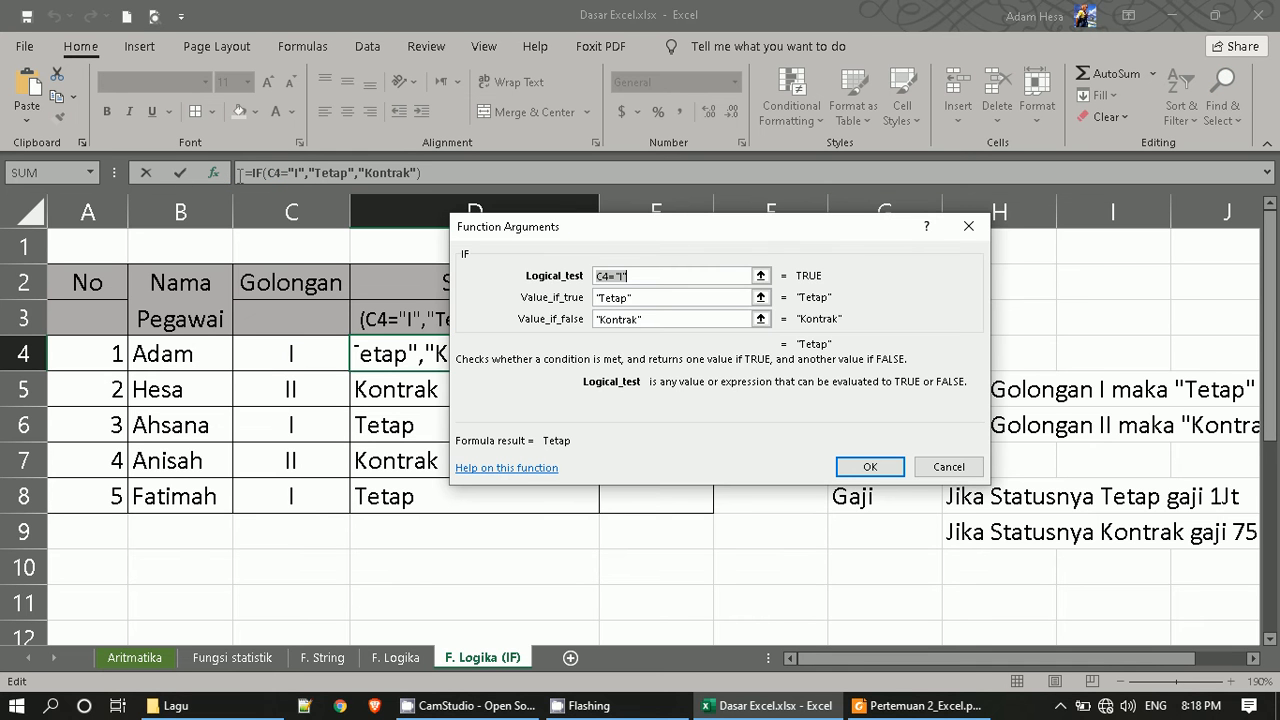
{"action": "left_click", "coordinate": [968, 228]}
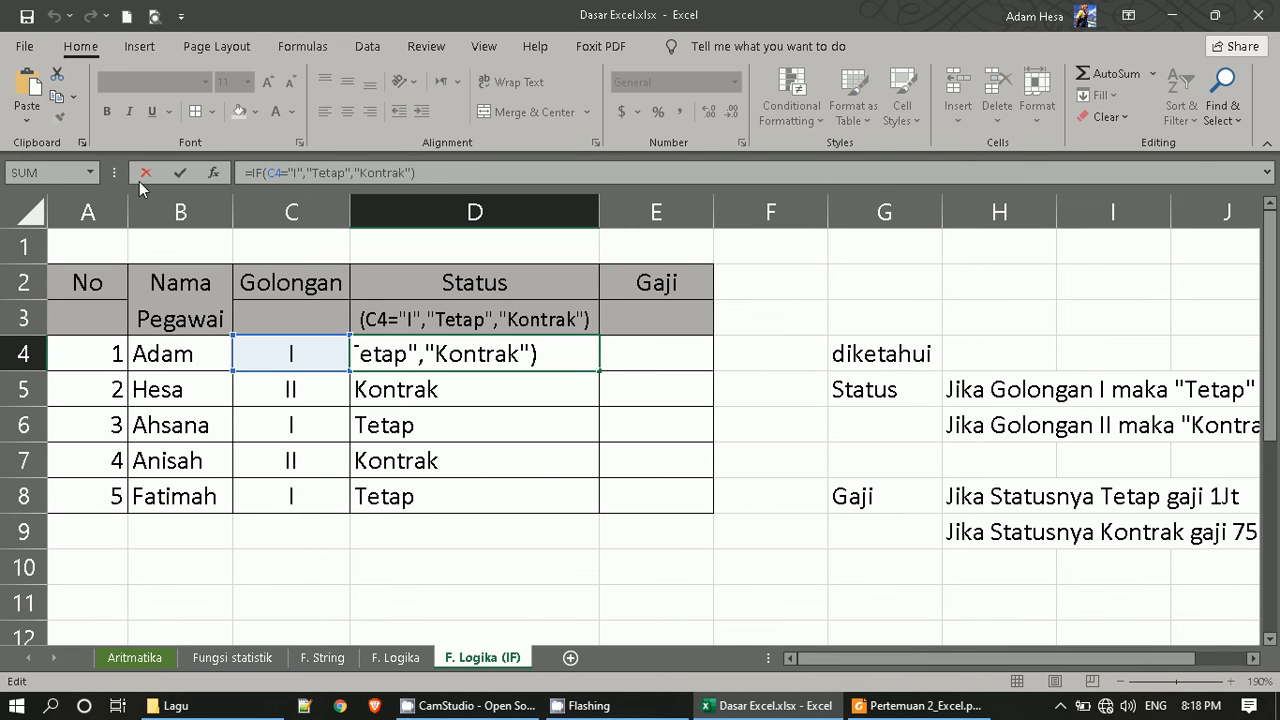
Expand the formula bar and review the IF formula in D4.
{"action": "left_click", "coordinate": [1267, 174]}
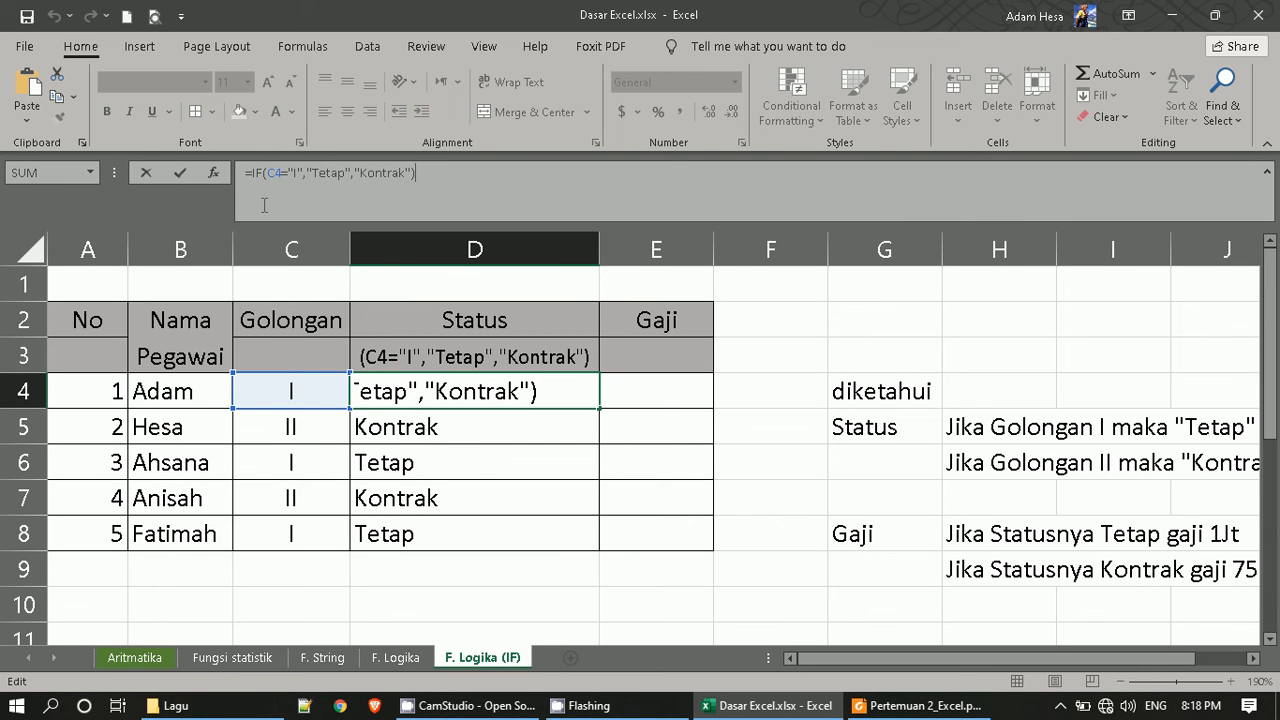
{"action": "left_click", "coordinate": [354, 178]}
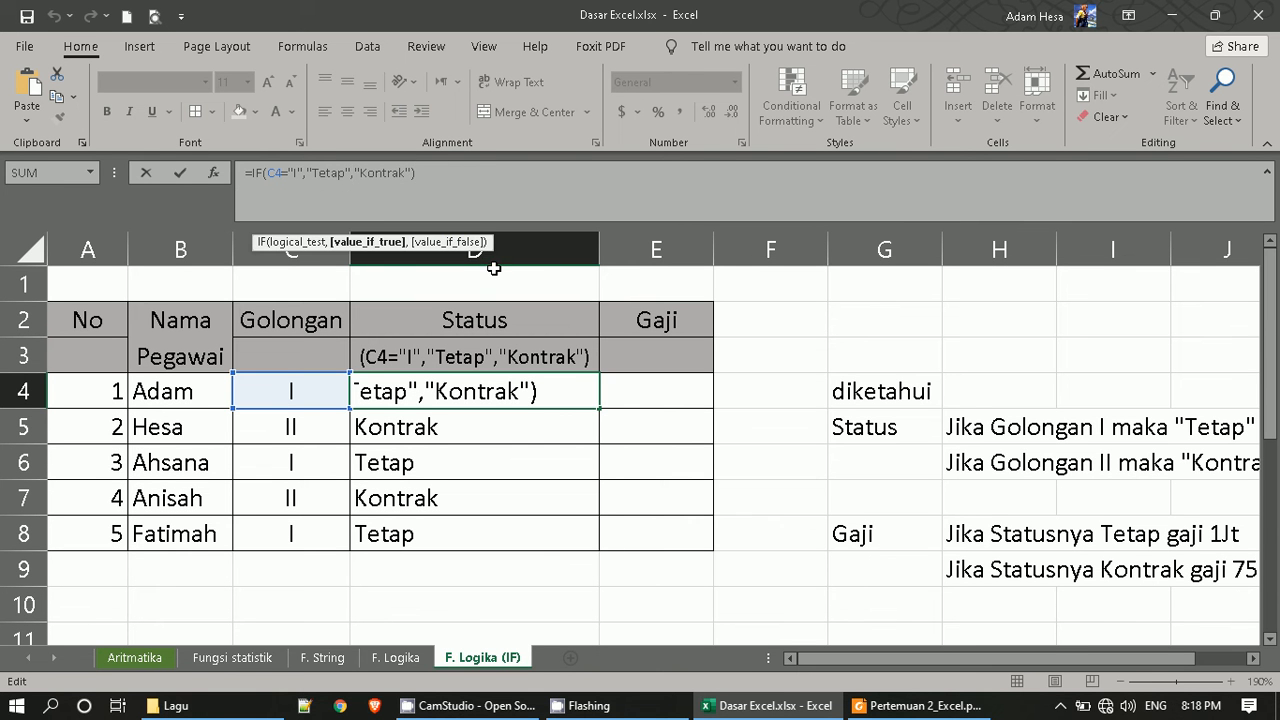
{"action": "left_click", "coordinate": [544, 386]}
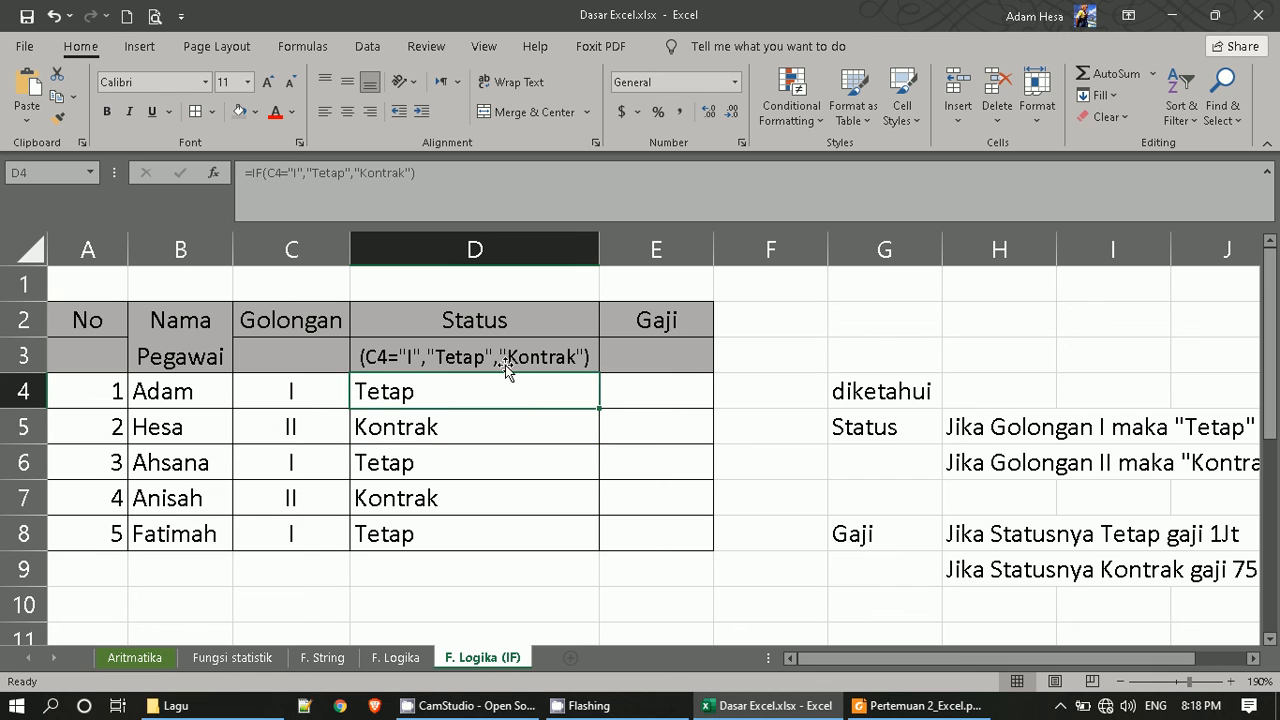
Insert a nested If( before "Kontrak" in the D4 Status formula.
{"action": "left_click", "coordinate": [353, 178]}
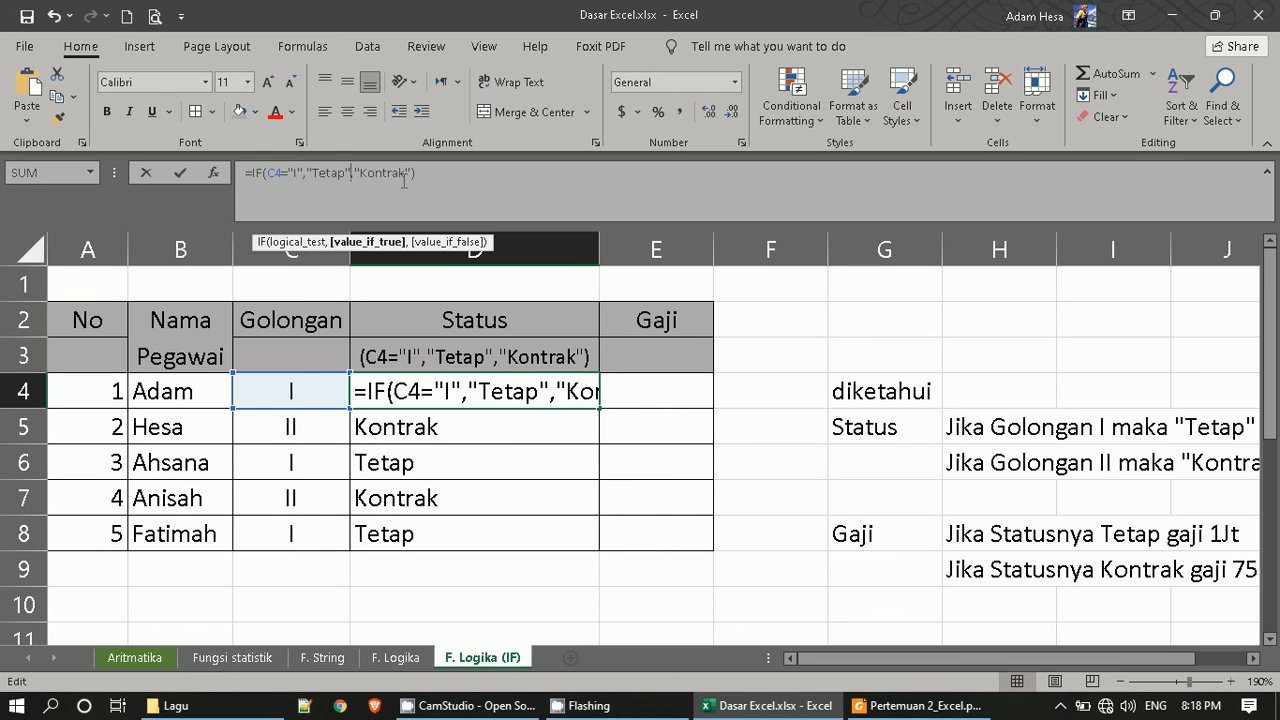
{"action": "left_click", "coordinate": [468, 392]}
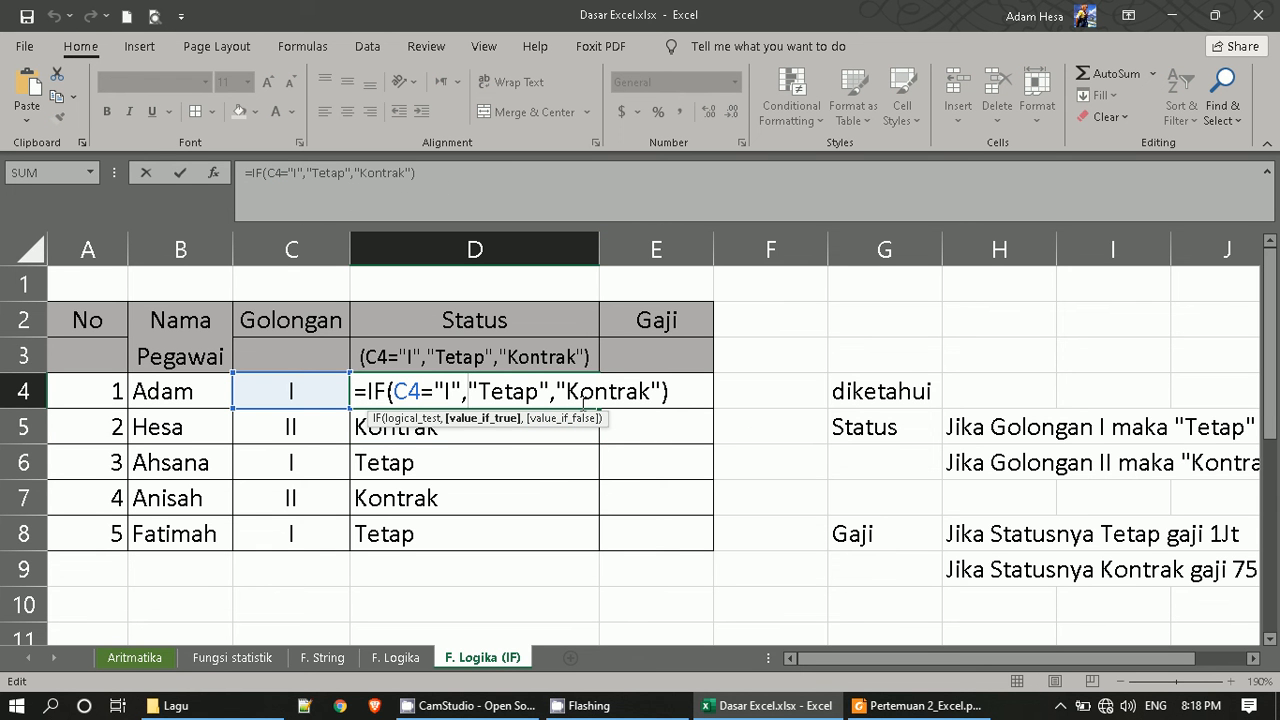
{"action": "key", "text": "Left"}
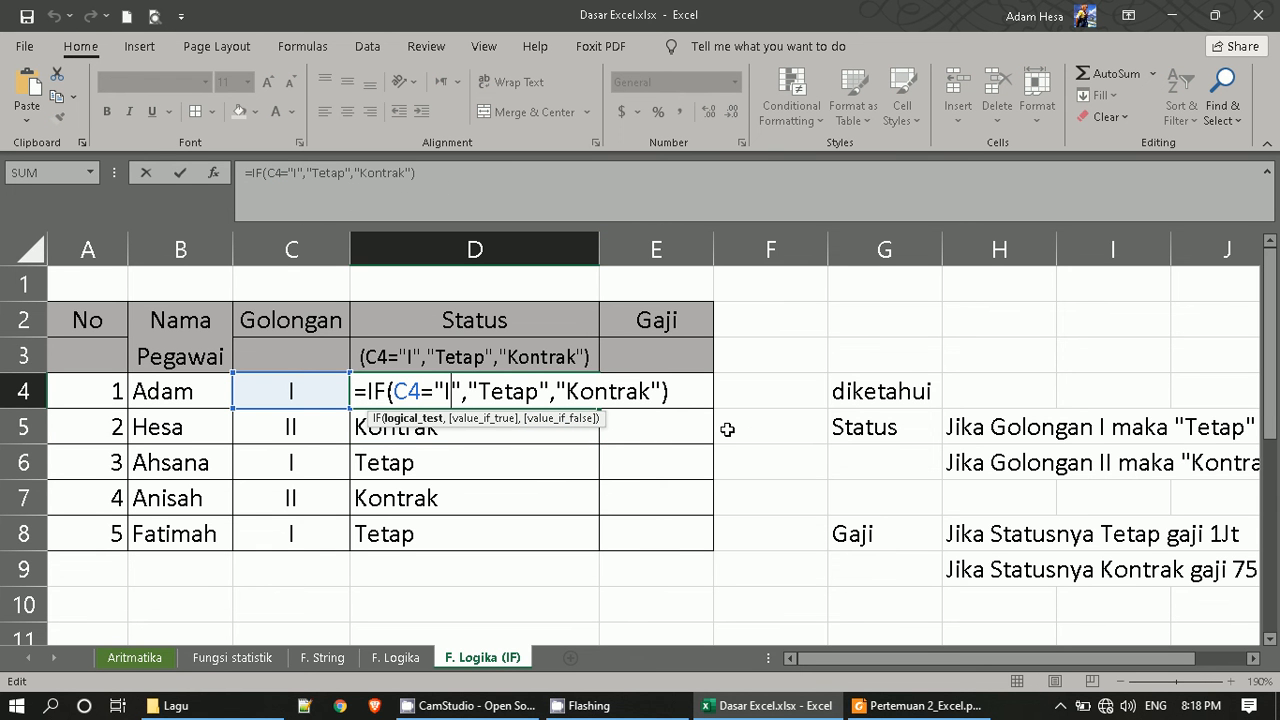
{"action": "key", "text": "Right"}
{"action": "key", "text": "Right"}
{"action": "key", "text": "Right"}
{"action": "key", "text": "Right"}
{"action": "key", "text": "Right"}
{"action": "key", "text": "Right"}
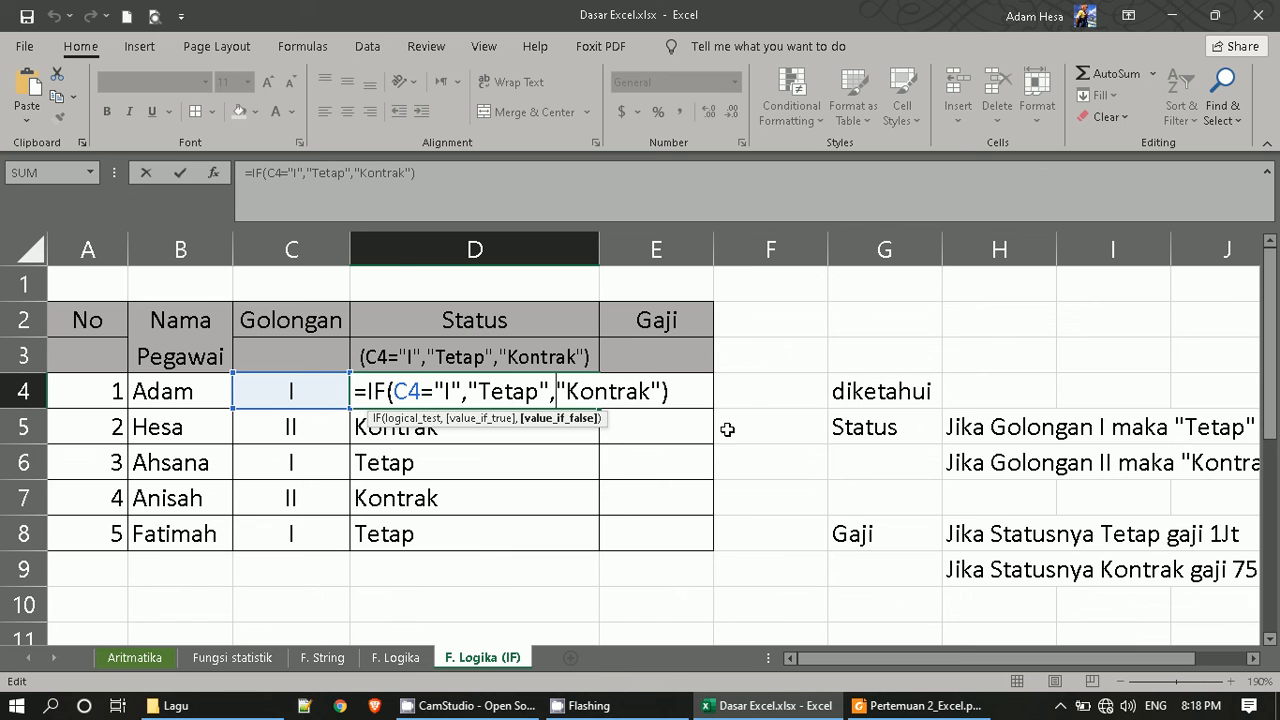
{"action": "type", "text": "Igf"}
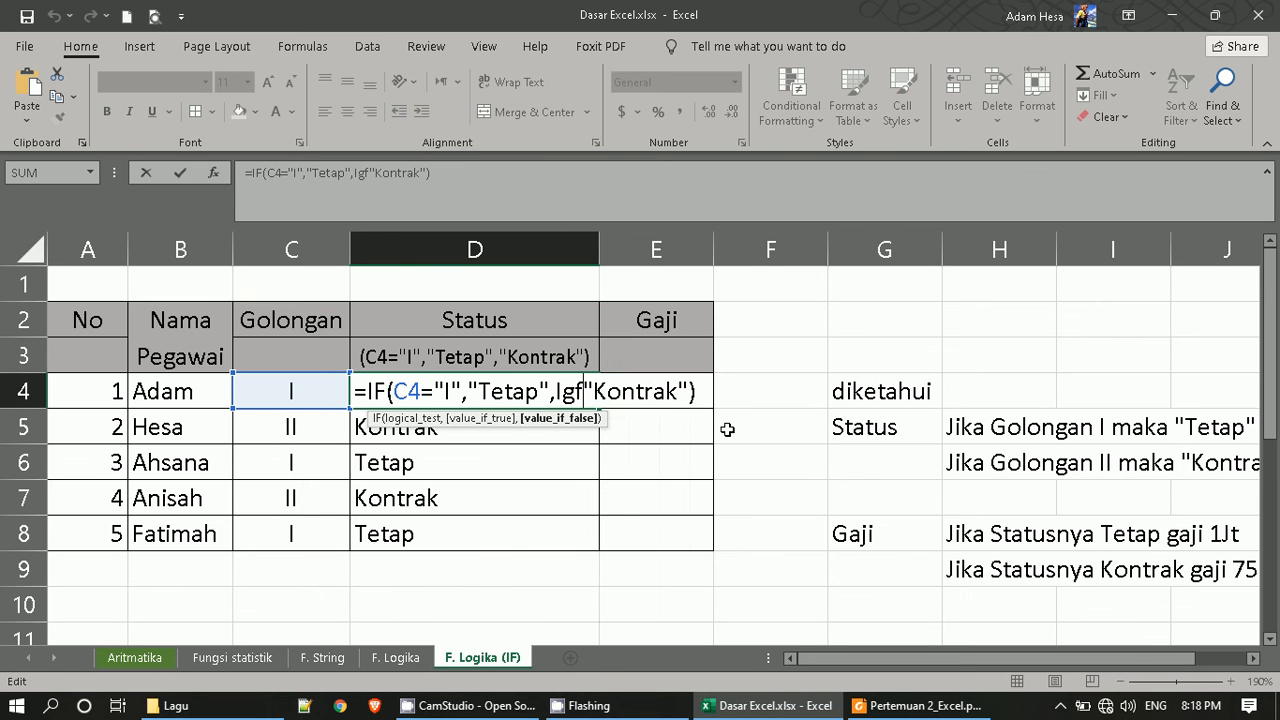
{"action": "key", "text": "BackSpace"}
{"action": "key", "text": "BackSpace"}
{"action": "type", "text": "f"}
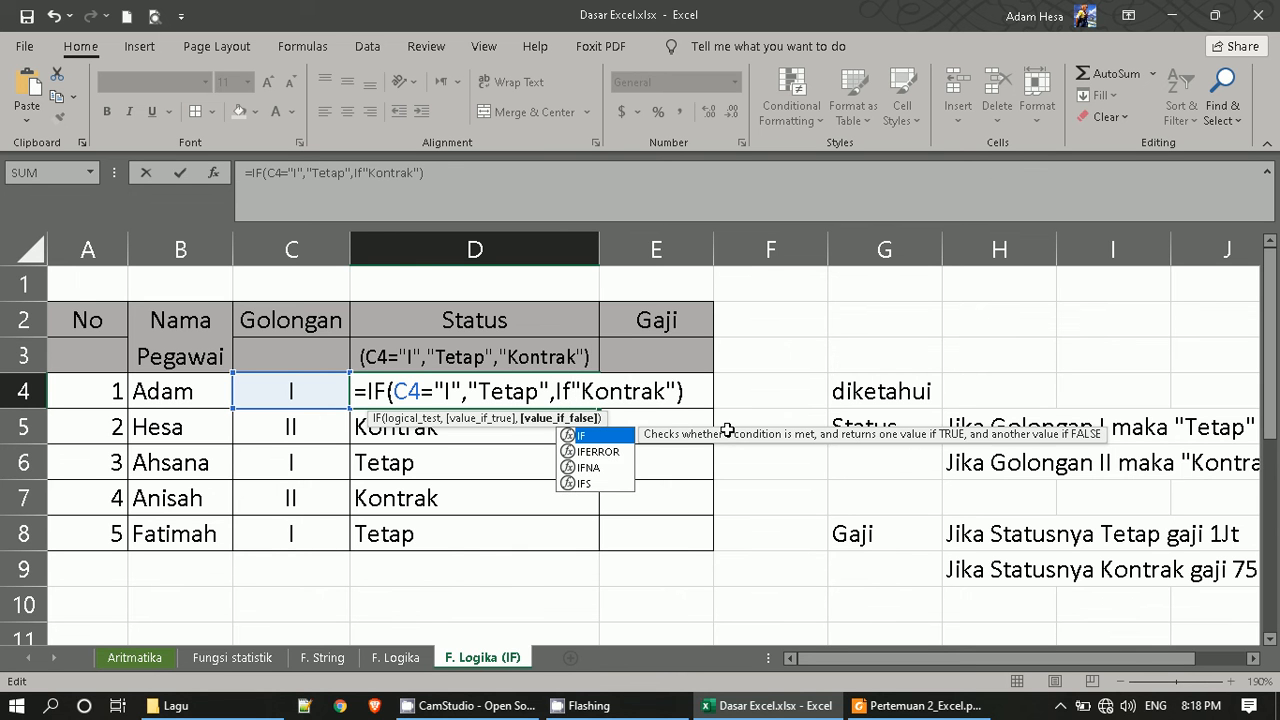
{"action": "type", "text": "("}
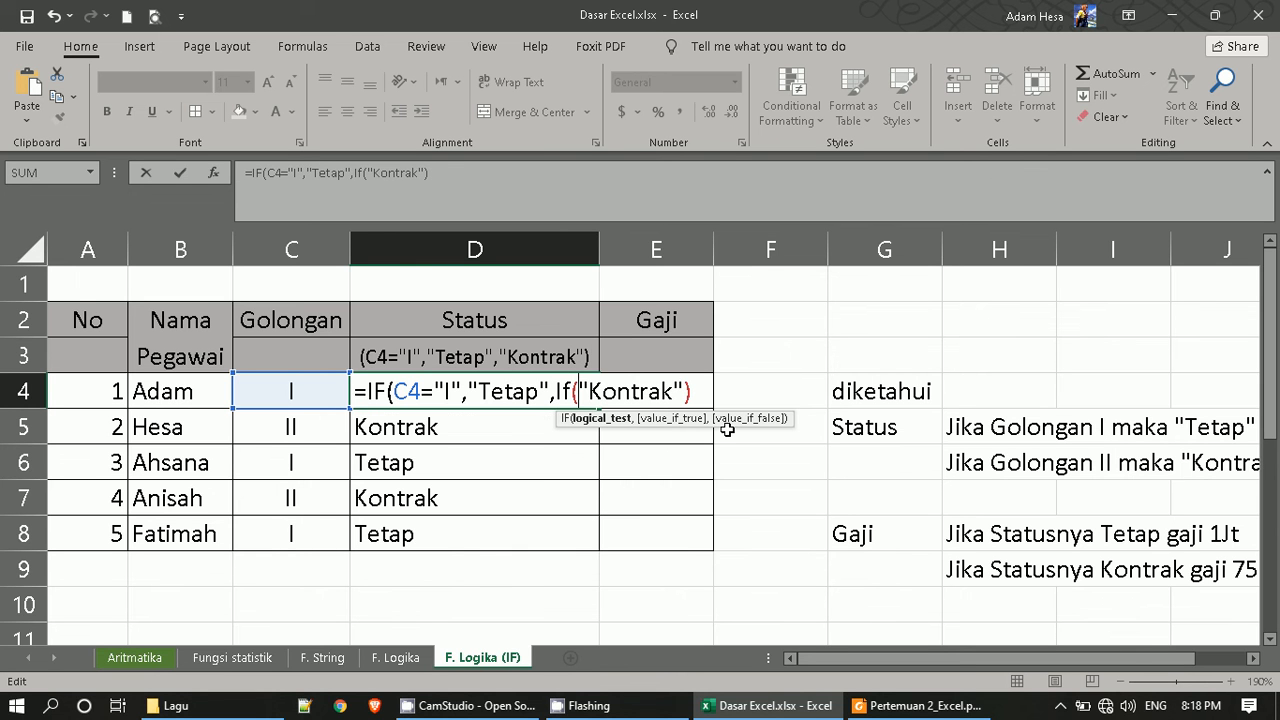
Add the logical test C4="II" followed by a comma before "Kontrak" in the nested IF of the D4 Status formula.
{"action": "left_click", "coordinate": [262, 391]}
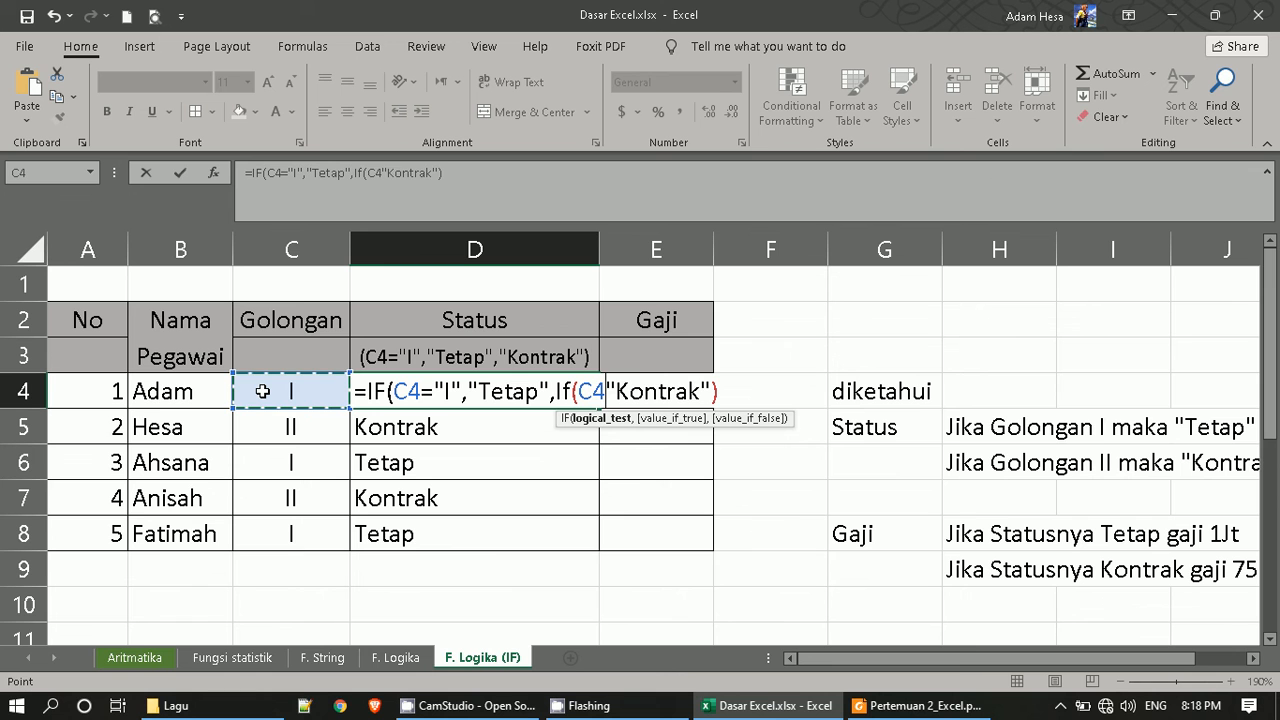
{"action": "type", "text": "="}
{"action": "key", "text": "Right"}
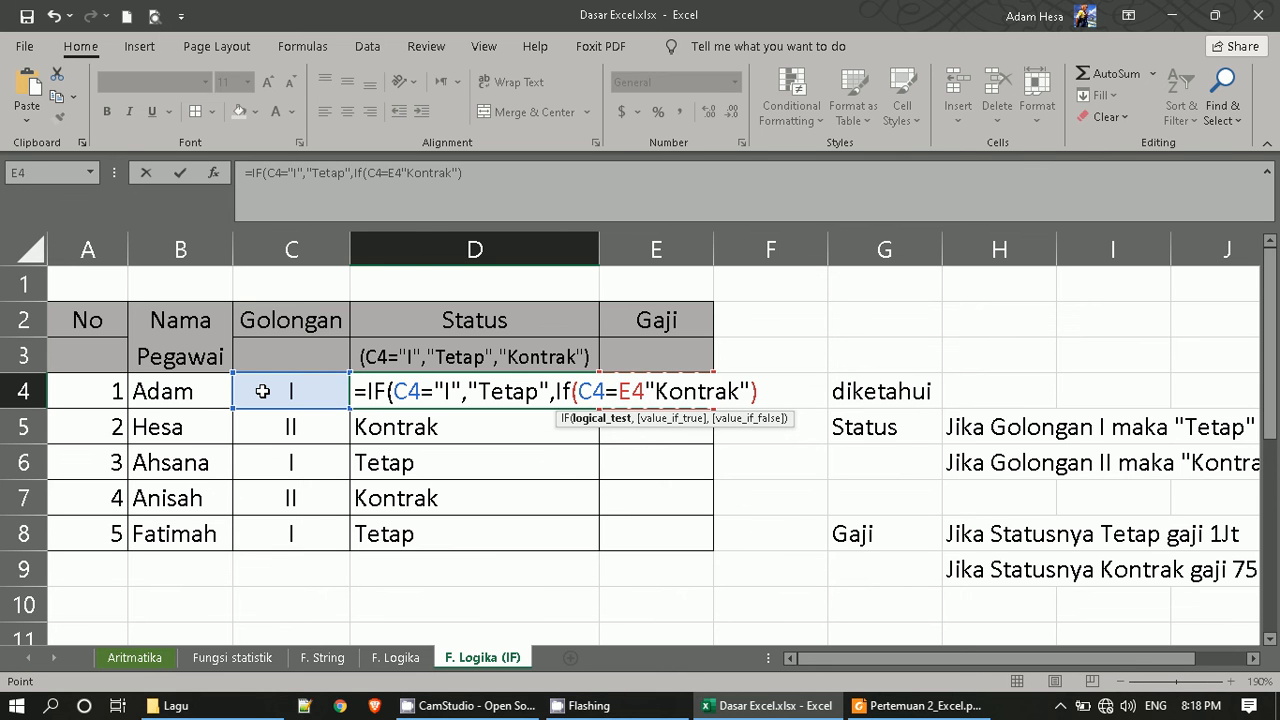
{"action": "key", "text": "BackSpace"}
{"action": "key", "text": "BackSpace"}
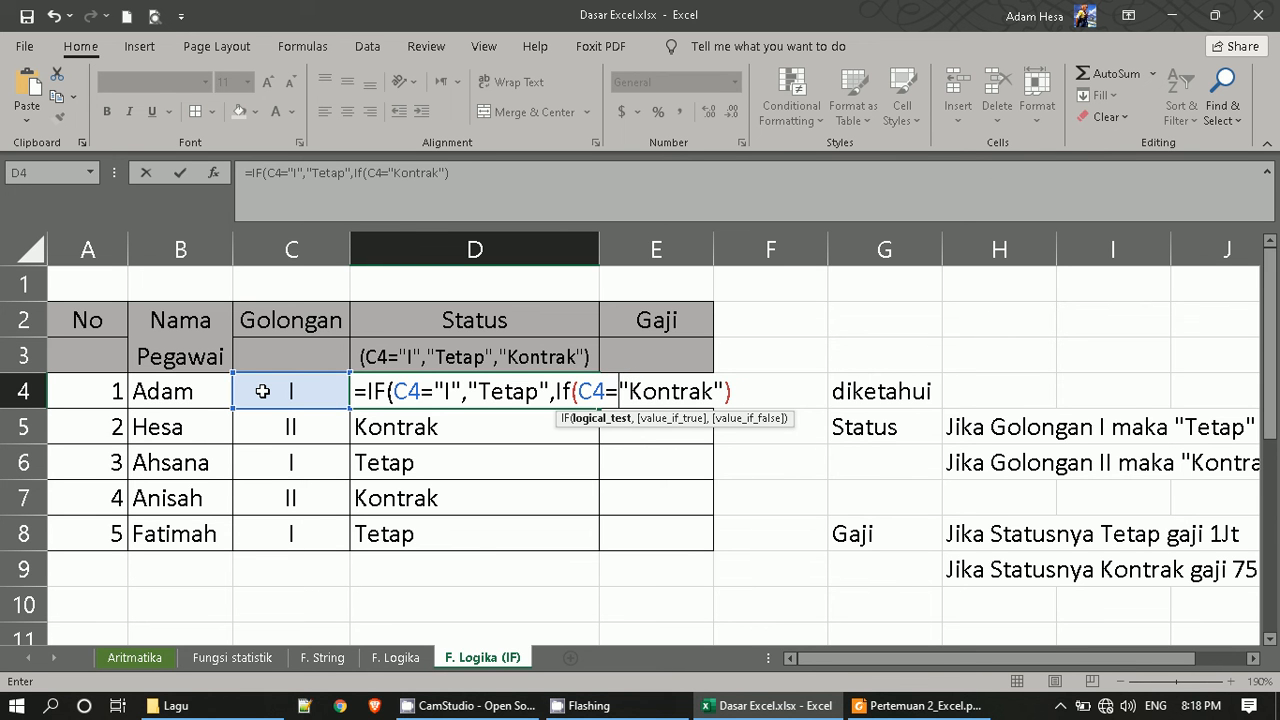
{"action": "type", "text": "\"\""}
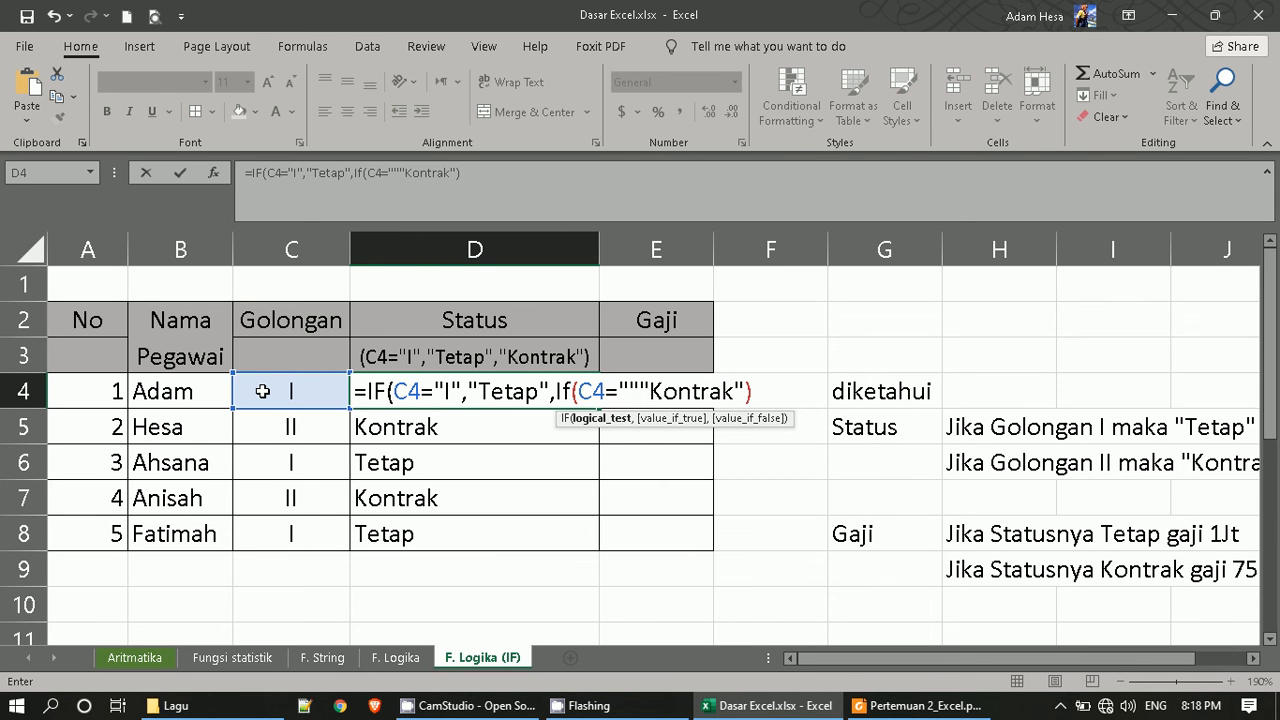
{"action": "type", "text": ","}
{"action": "key", "text": "Left"}
{"action": "key", "text": "Left"}
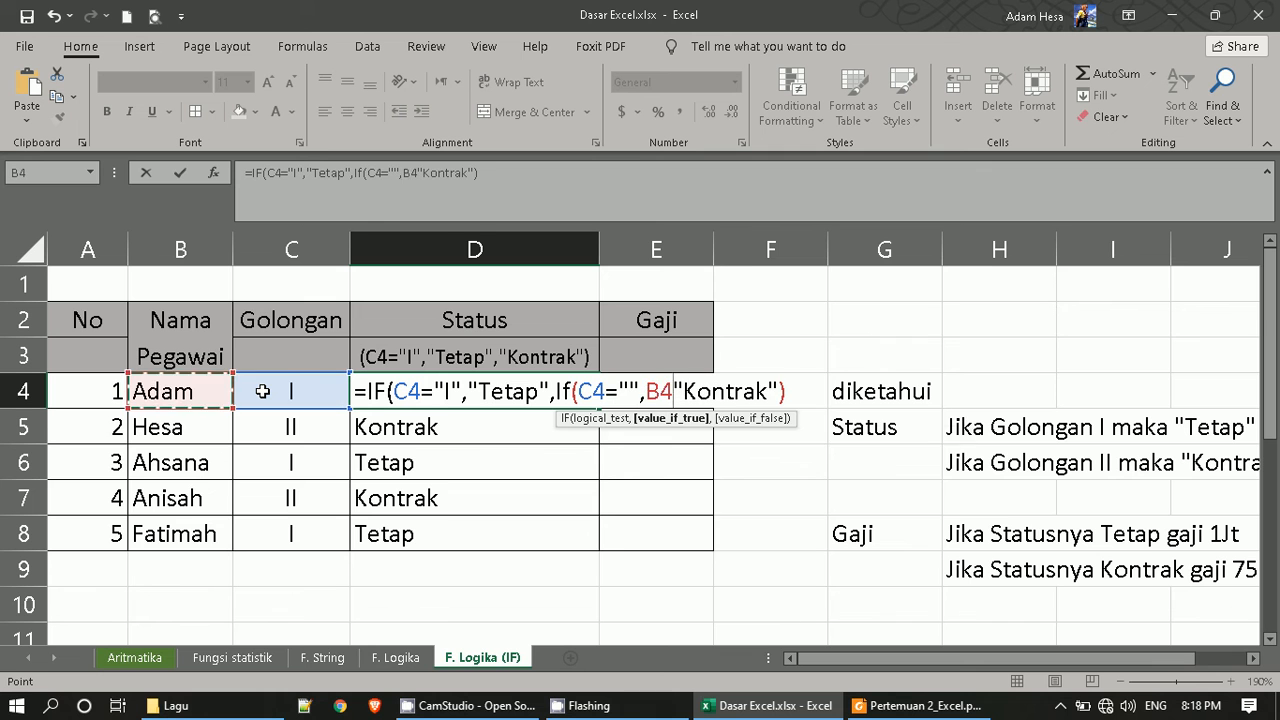
{"action": "key", "text": "BackSpace"}
{"action": "key", "text": "BackSpace"}
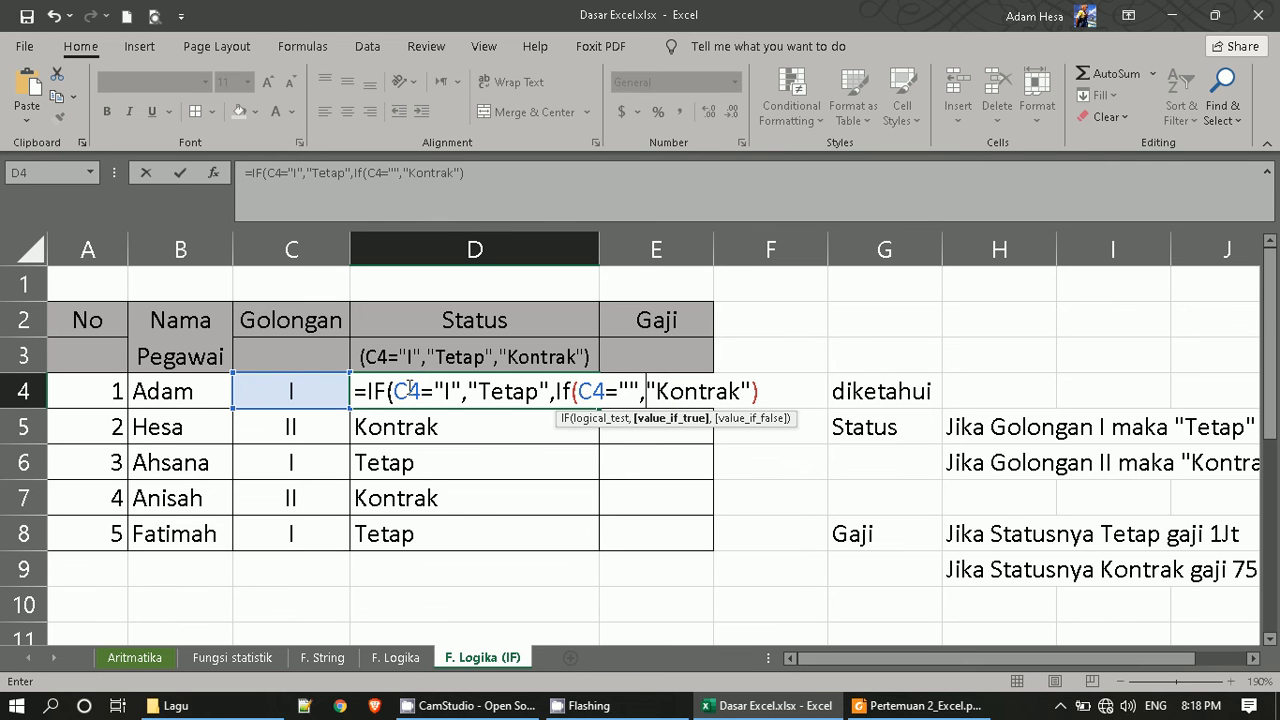
{"action": "left_click", "coordinate": [628, 391]}
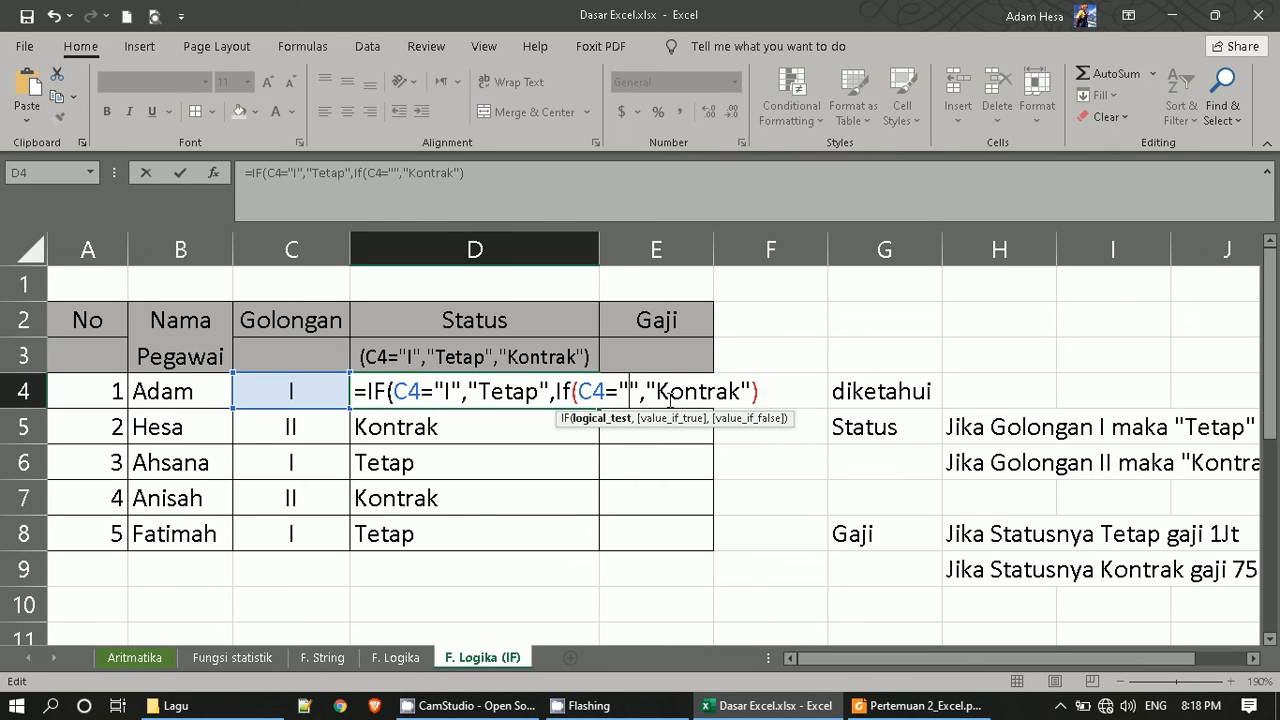
{"action": "type", "text": "II"}
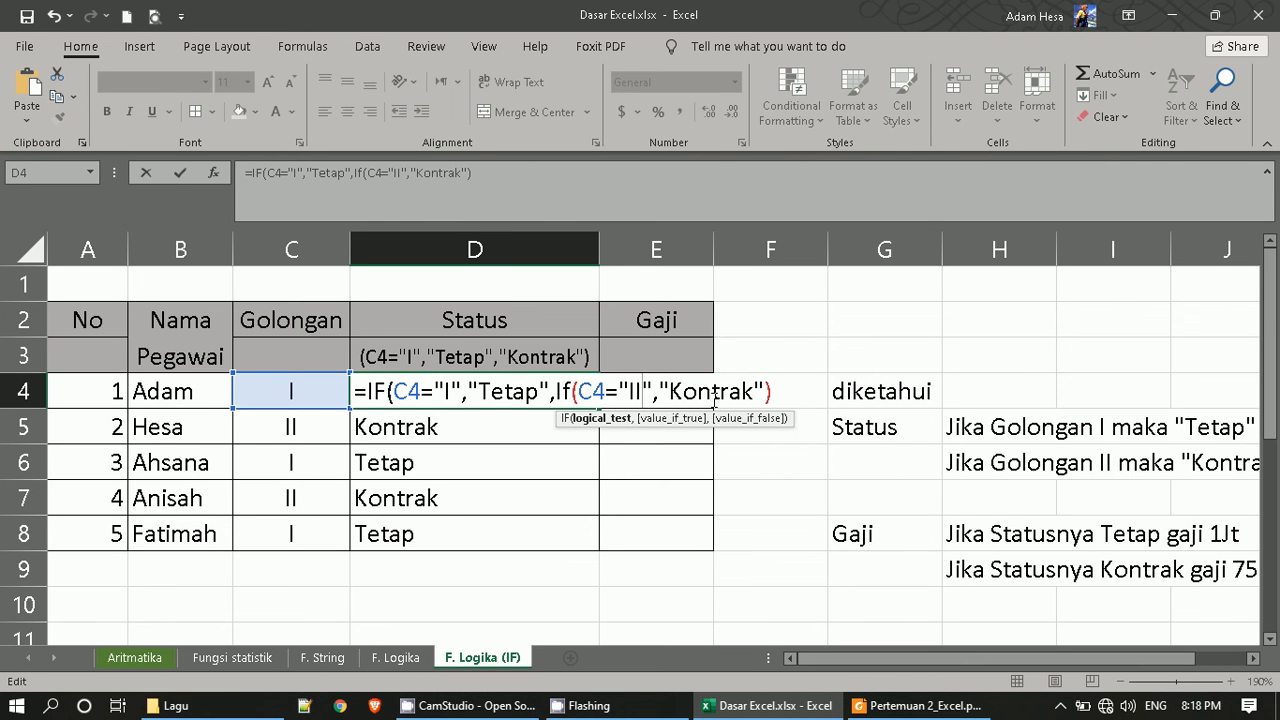
Add "cek lagi" as the false value of the nested IF in D4 and accept the proposed closing-parenthesis correction.
{"action": "left_click", "coordinate": [766, 393]}
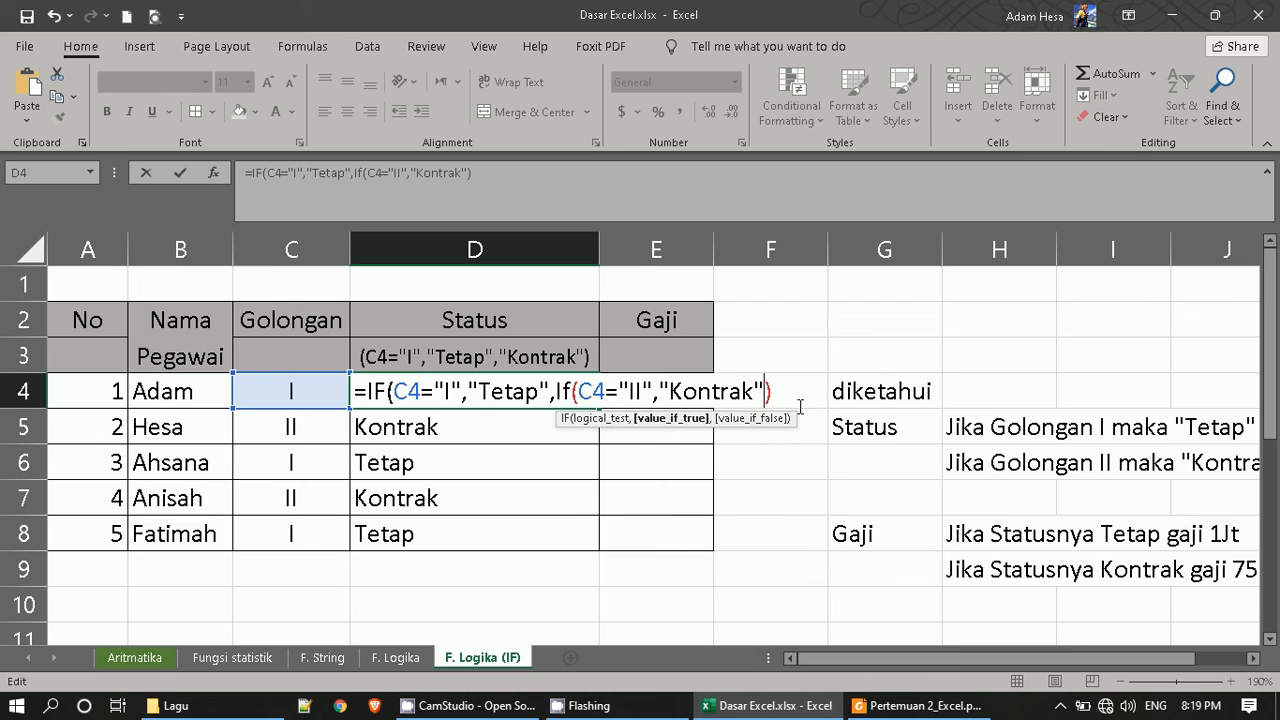
{"action": "type", "text": "."}
{"action": "key", "text": "BackSpace"}
{"action": "type", "text": ","}
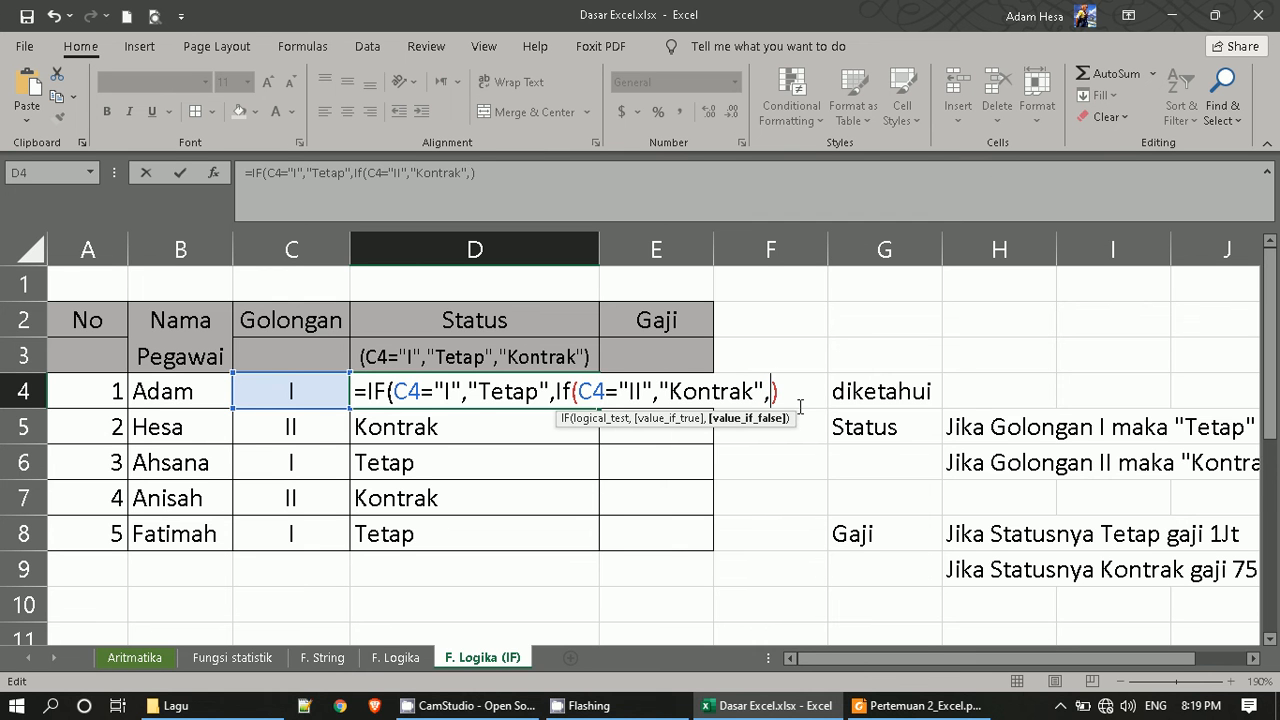
{"action": "type", "text": "\"Kontrak\",\"cek lagi"}
{"action": "key", "text": "Return"}
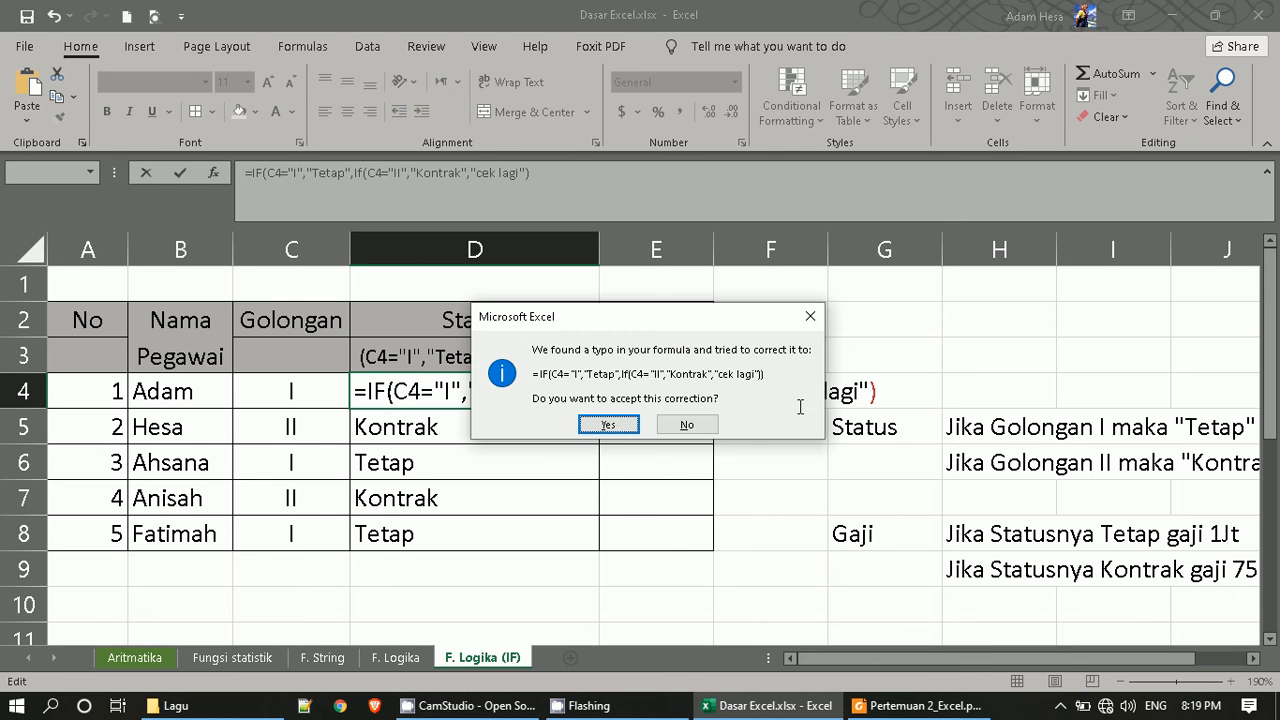
{"action": "left_click", "coordinate": [607, 425]}
Fill the nested Status formula from D4 down to D8 and review the formula in D4.
{"action": "left_click", "coordinate": [559, 397]}
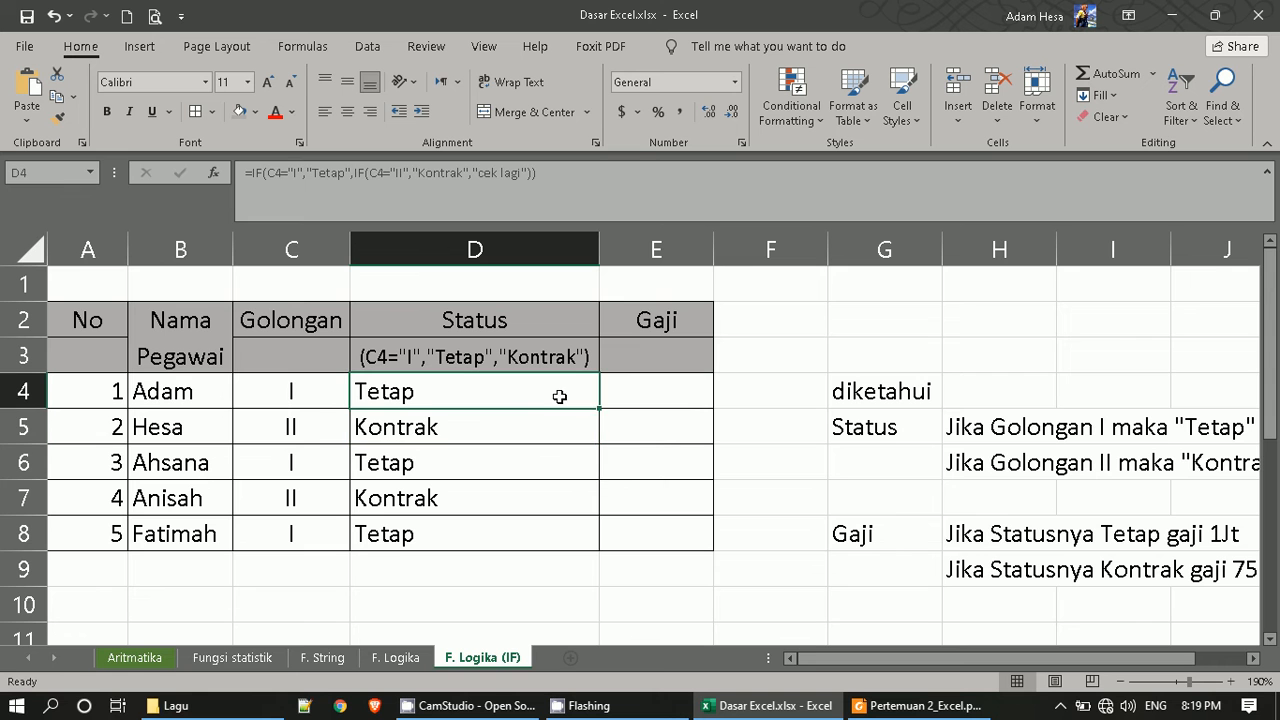
{"action": "left_click_drag", "start_coordinate": [599, 408], "coordinate": [593, 541]}
{"action": "left_click", "coordinate": [428, 402]}
{"action": "left_click", "coordinate": [458, 174]}
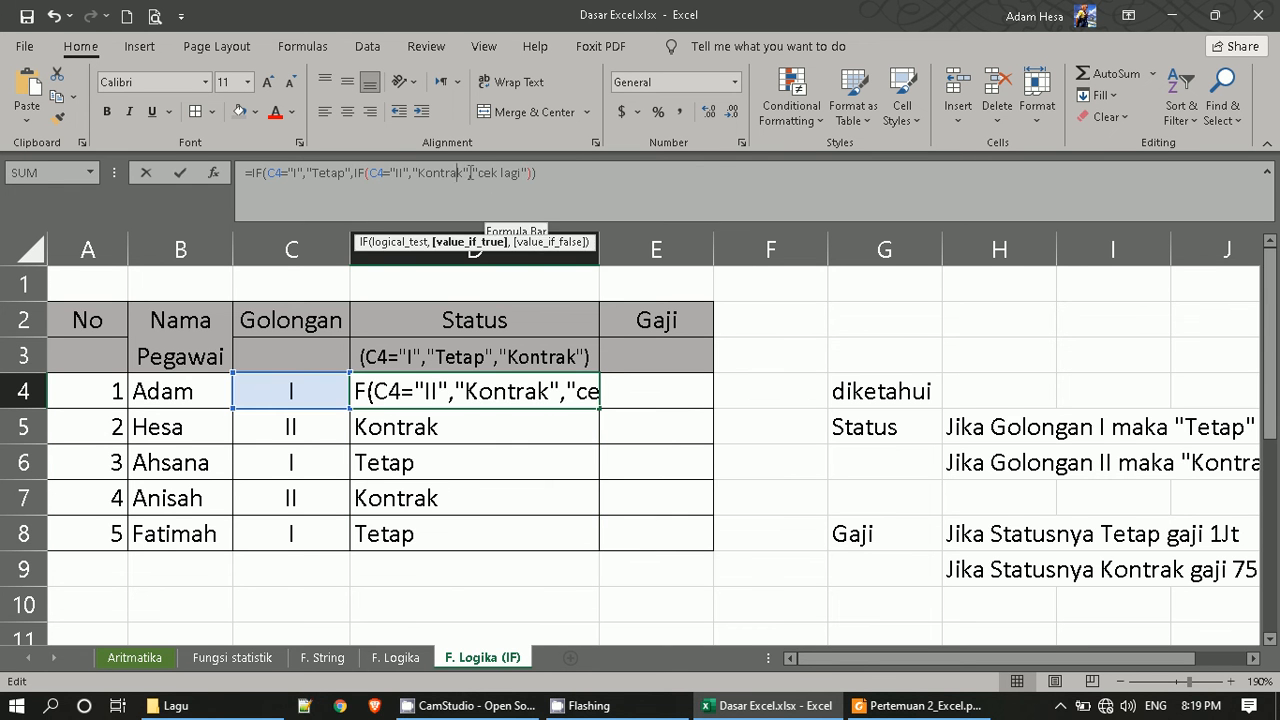
Test the nested Status formula by changing the Golongan value in C5 to III.
{"action": "left_click", "coordinate": [316, 428]}
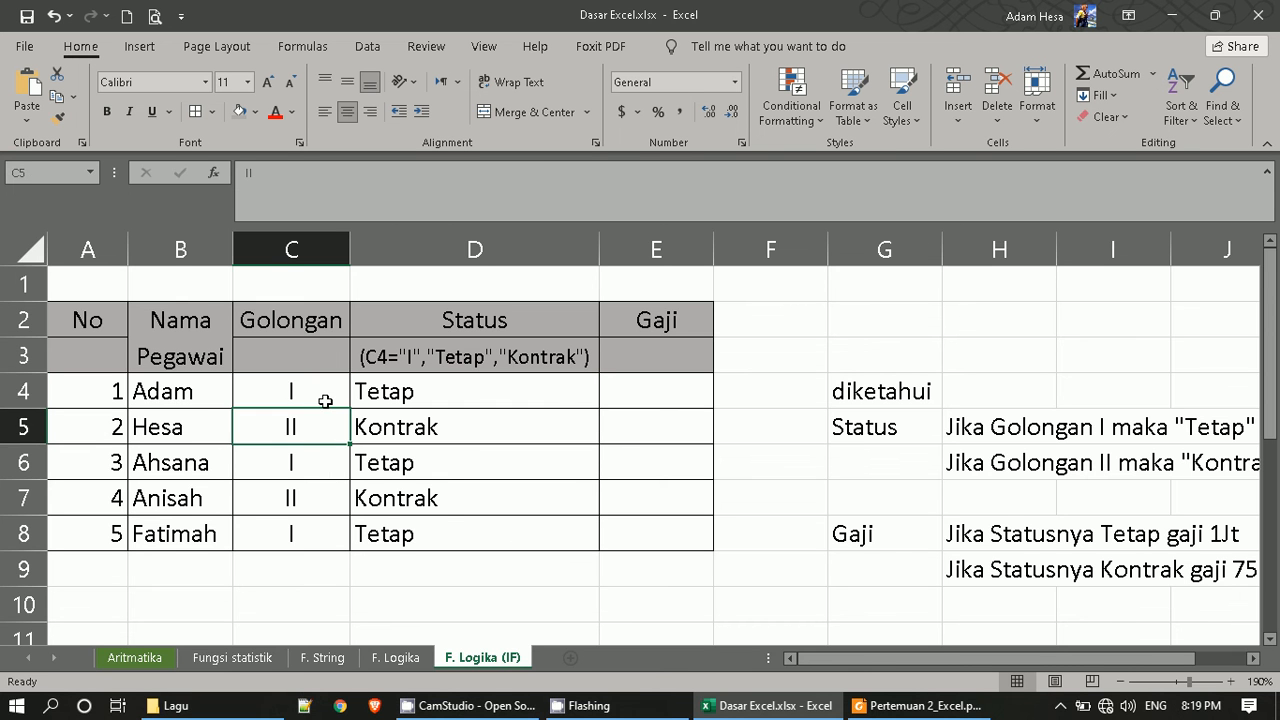
{"action": "left_click", "coordinate": [322, 402]}
{"action": "left_click", "coordinate": [322, 425]}
{"action": "left_click", "coordinate": [321, 400]}
{"action": "left_click", "coordinate": [318, 430]}
{"action": "left_click", "coordinate": [315, 400]}
{"action": "left_click", "coordinate": [323, 428]}
{"action": "type", "text": "III"}
{"action": "key", "text": "Return"}
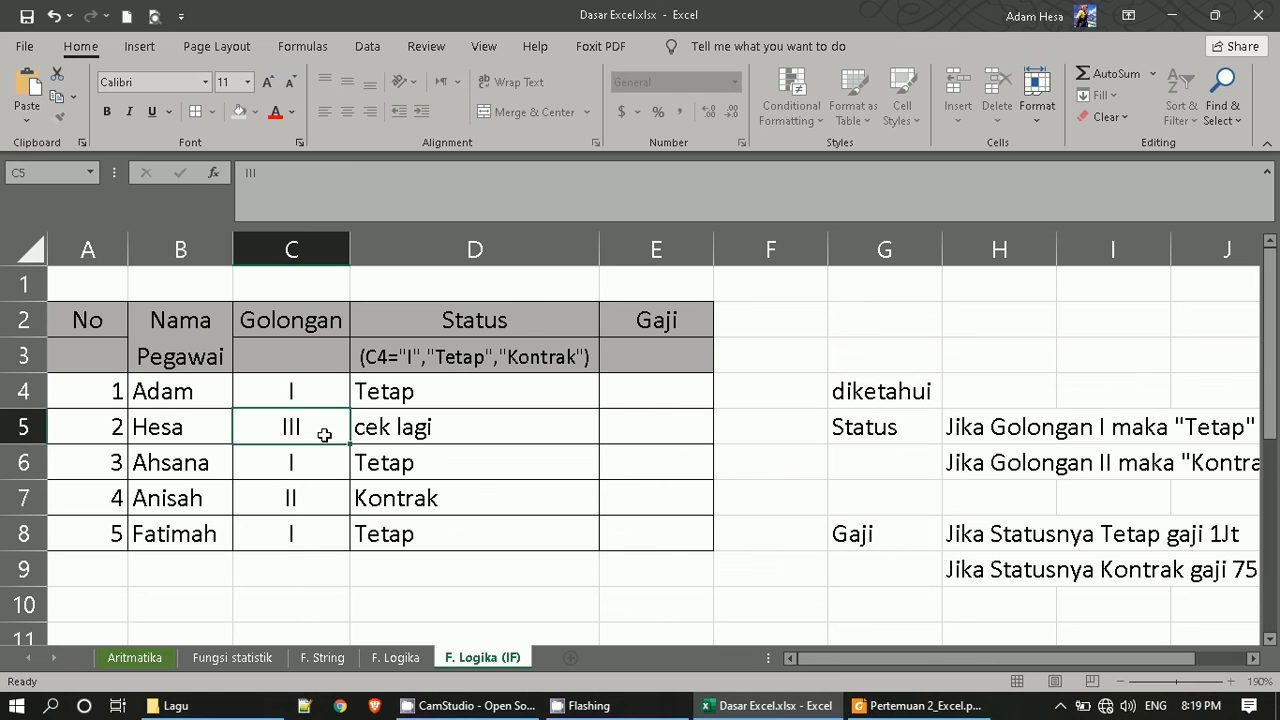
Compare the Status formulas in D4 and D5 with the Golongan value in C5 and the formula text in D3.
{"action": "left_click", "coordinate": [385, 432]}
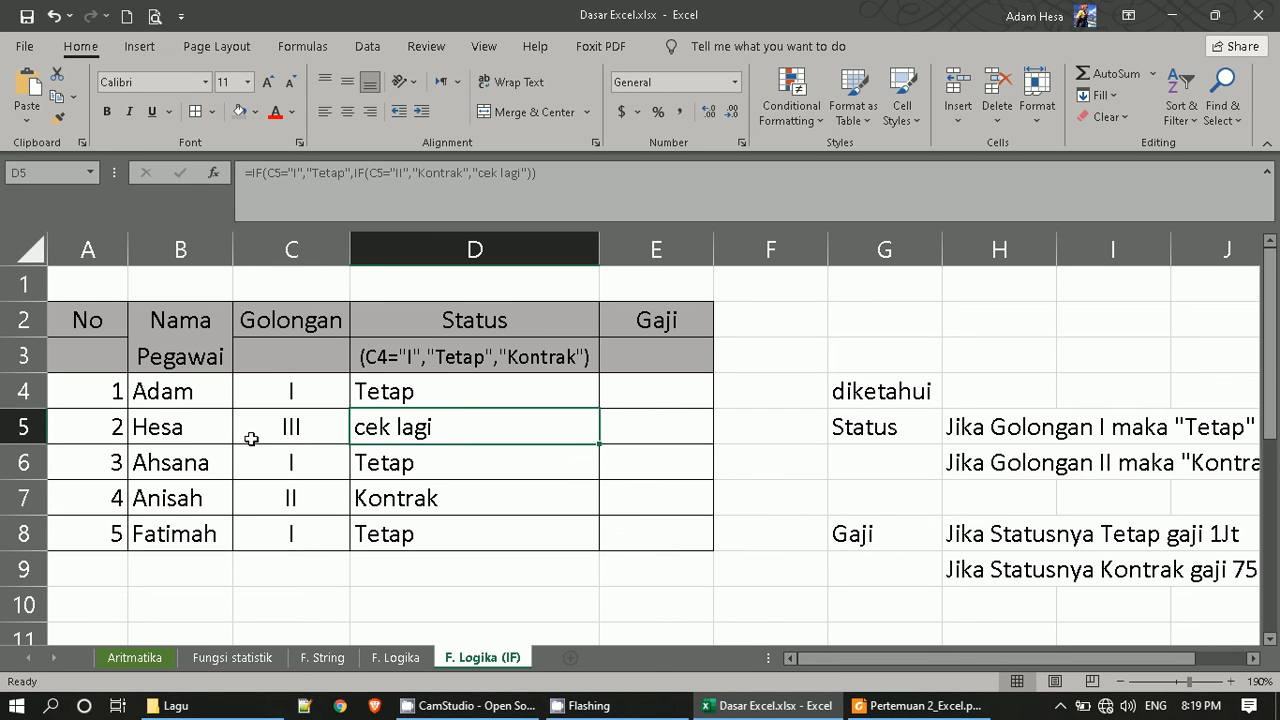
{"action": "left_click", "coordinate": [300, 432]}
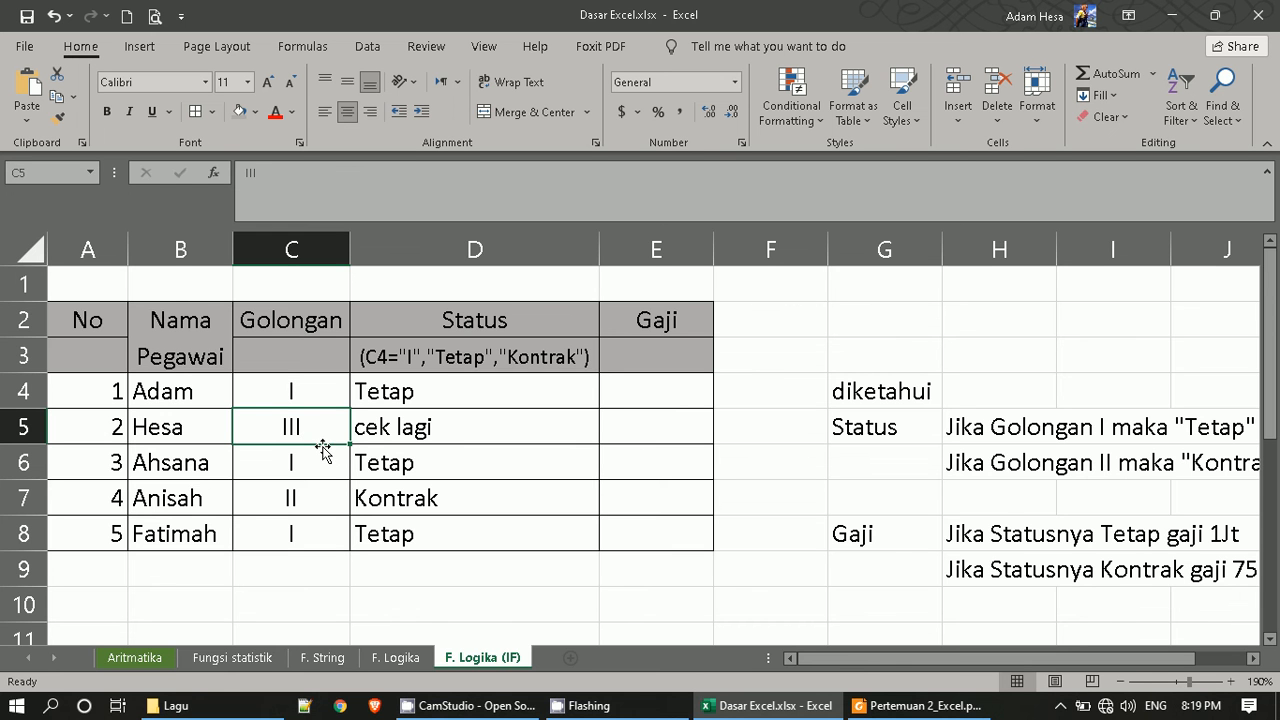
{"action": "left_click", "coordinate": [513, 358]}
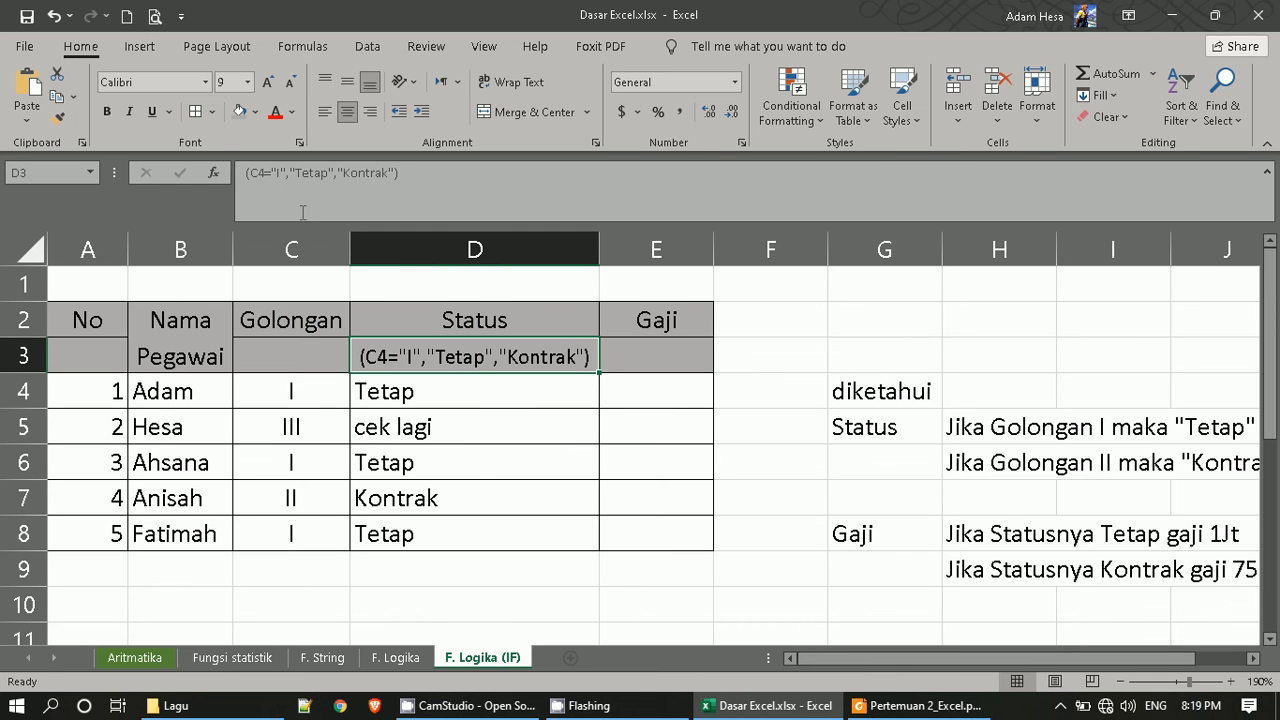
{"action": "left_click", "coordinate": [447, 386]}
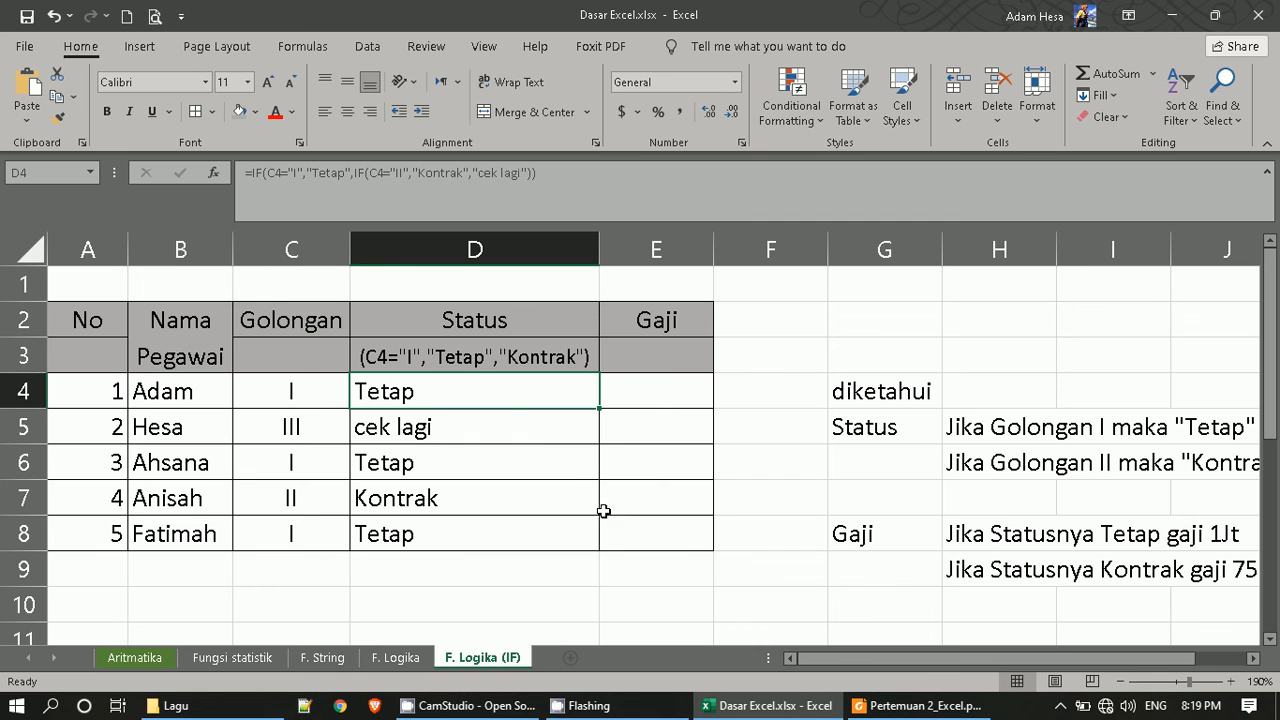
{"action": "left_click", "coordinate": [500, 356]}
{"action": "left_click", "coordinate": [663, 388]}
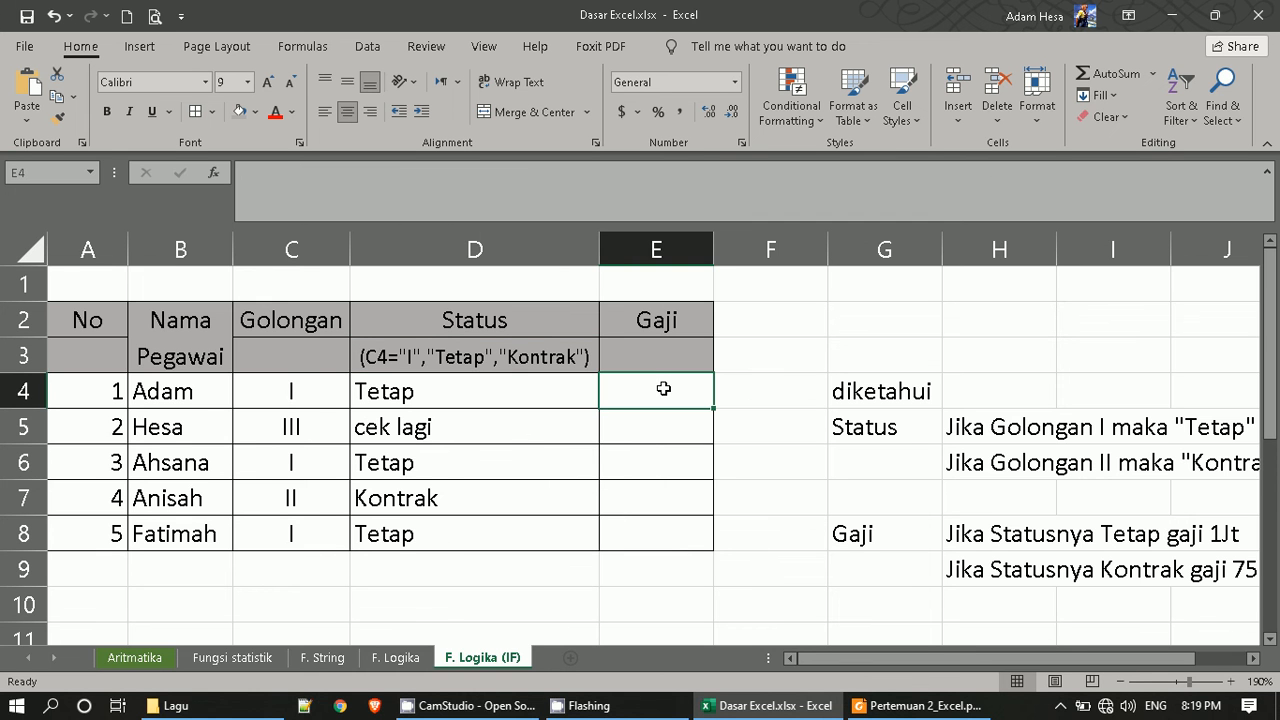
{"action": "left_click", "coordinate": [537, 434]}
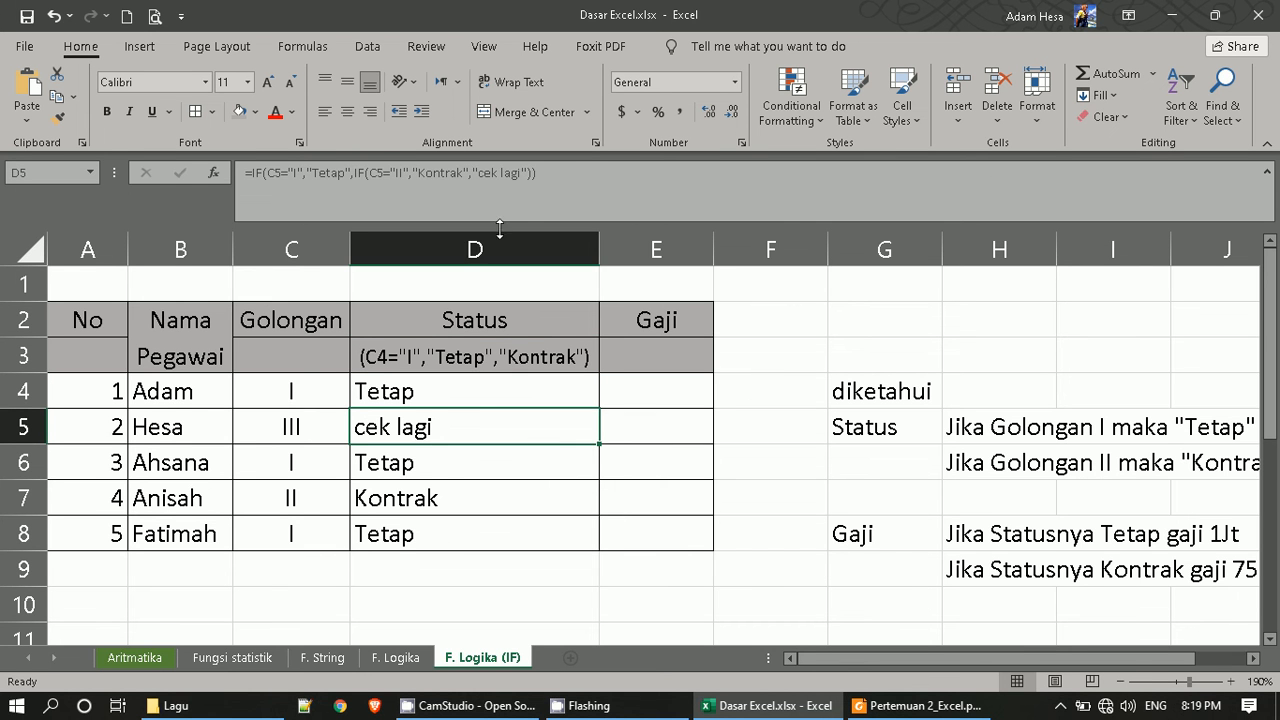
Set the Golongan value in C5 back to II.
{"action": "left_click", "coordinate": [312, 427]}
{"action": "type", "text": "II"}
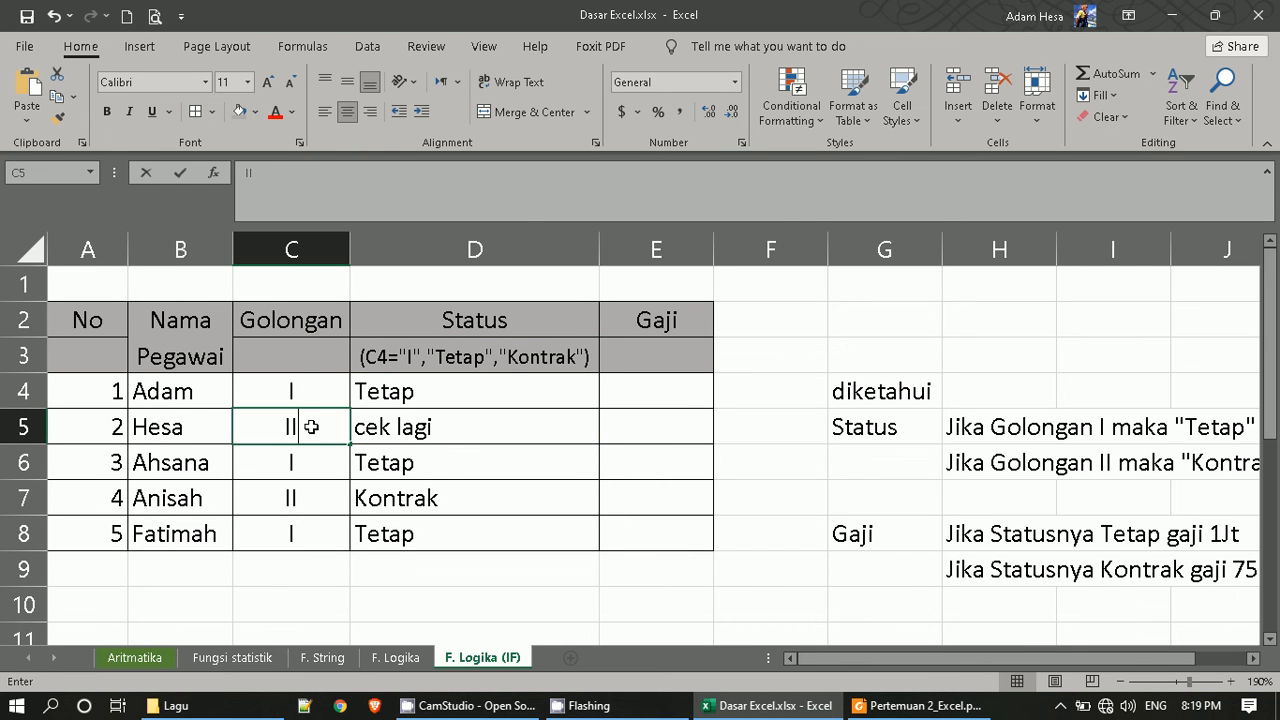
{"action": "key", "text": "Return"}
Read the Gaji rules in rows 8 and 9 and widen the Gaji column E.
{"action": "left_click", "coordinate": [683, 397]}
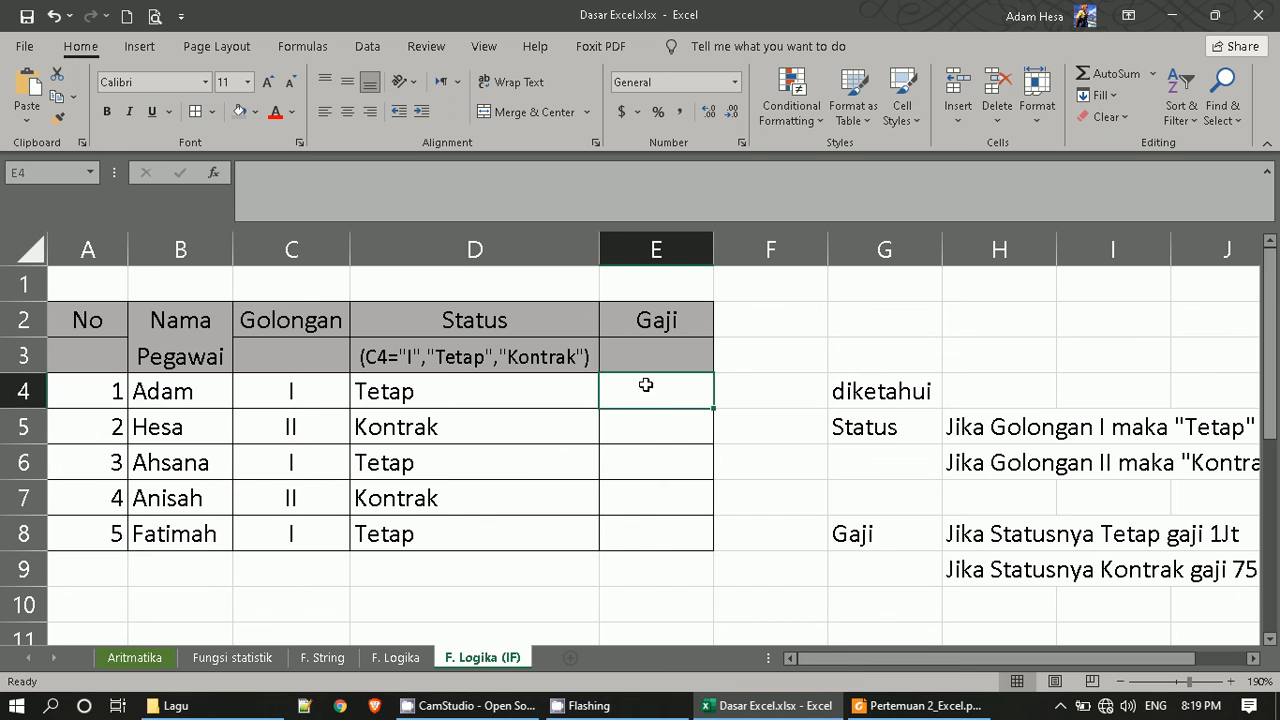
{"action": "left_click_drag", "start_coordinate": [949, 658], "coordinate": [1000, 657]}
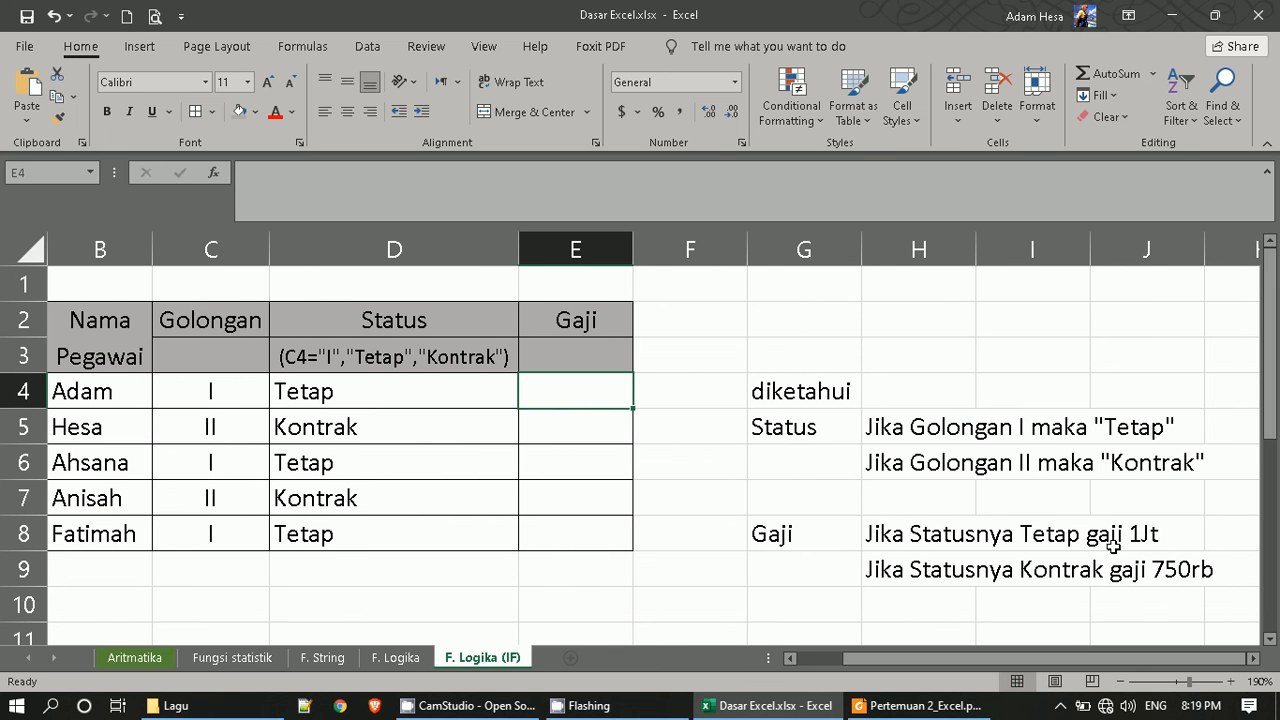
{"action": "left_click", "coordinate": [1066, 530]}
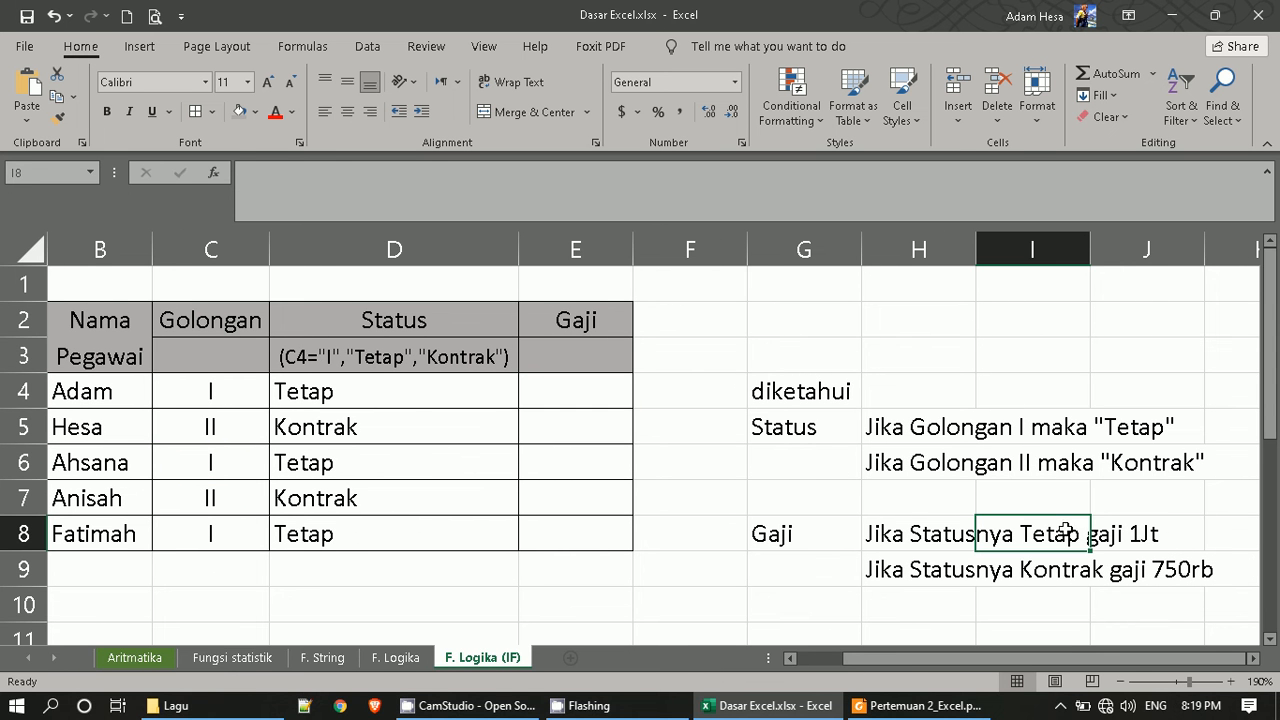
{"action": "left_click", "coordinate": [955, 578]}
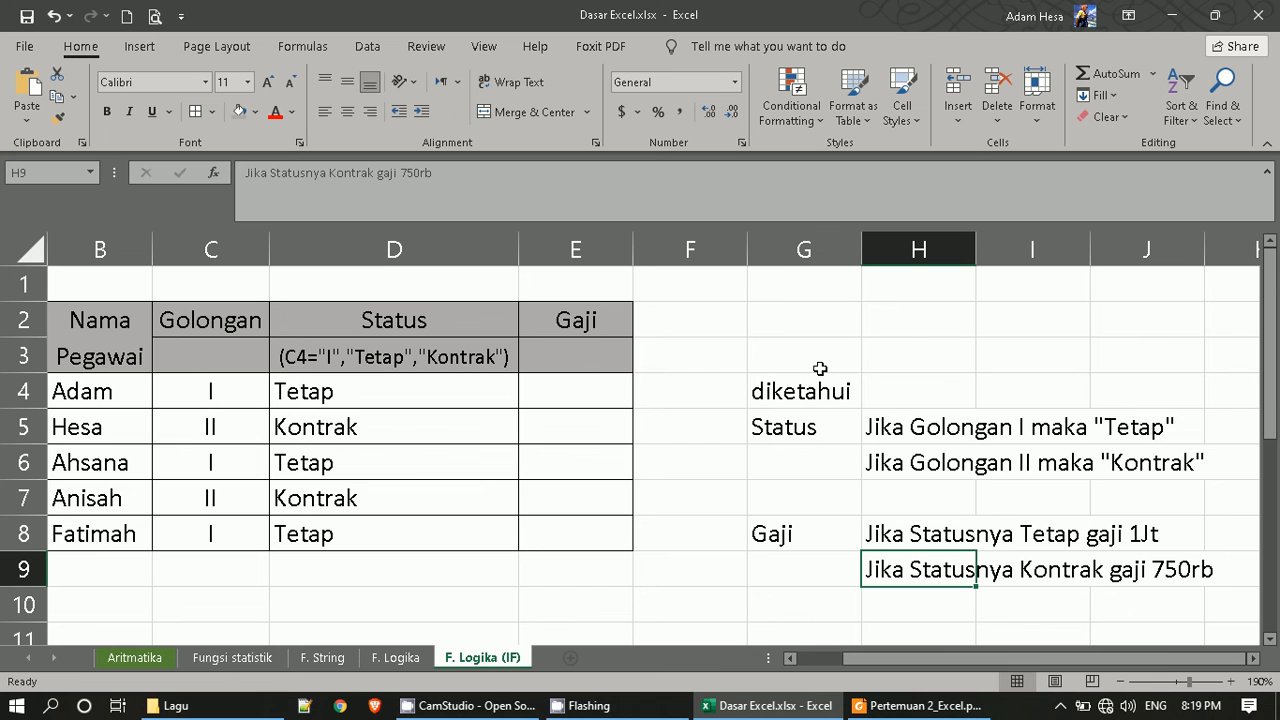
{"action": "left_click_drag", "start_coordinate": [634, 242], "coordinate": [727, 242]}
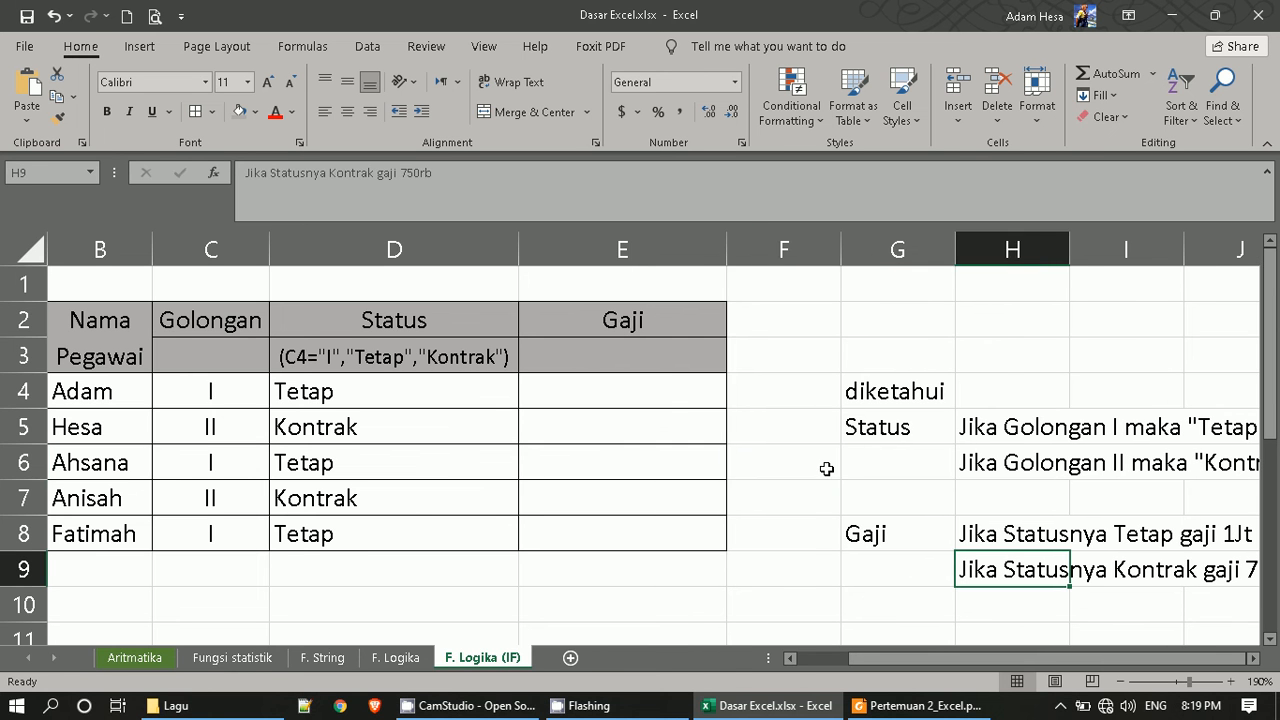
Enter =IF(D4="Tetap",1000000,750000) in the Gaji cell E4 and fill it down to E8.
{"action": "left_click", "coordinate": [668, 378]}
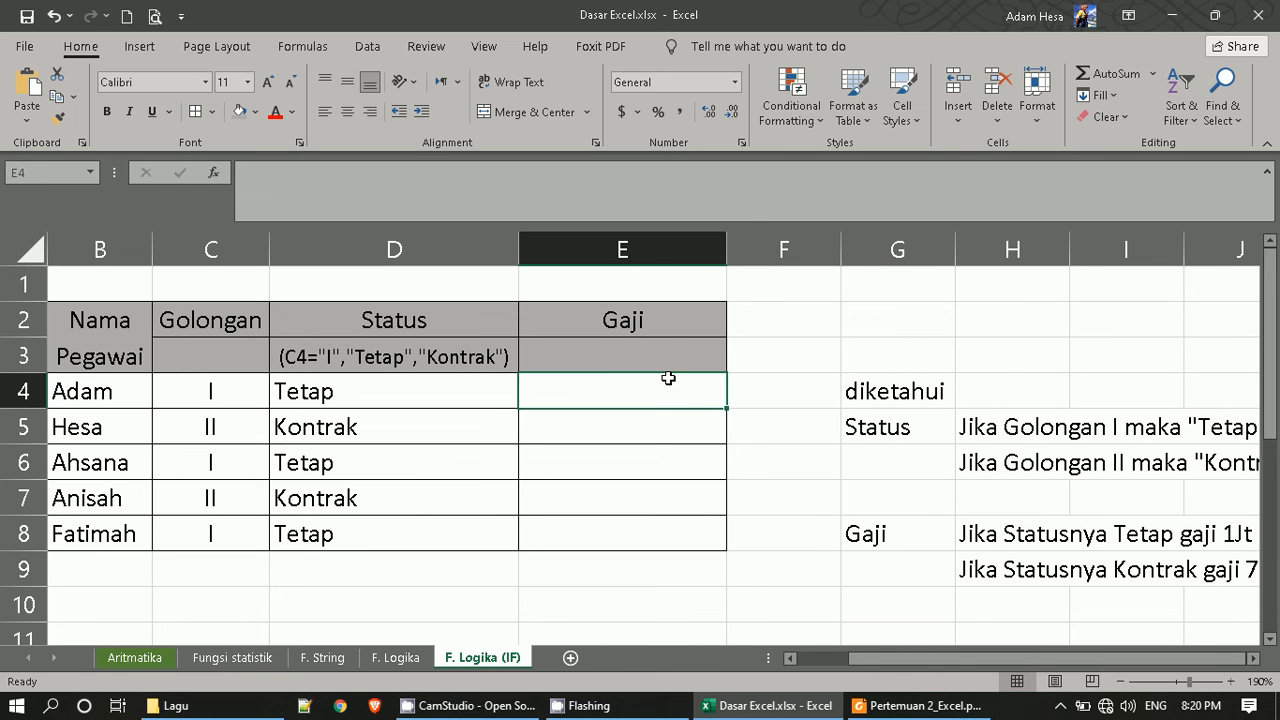
{"action": "type", "text": "="}
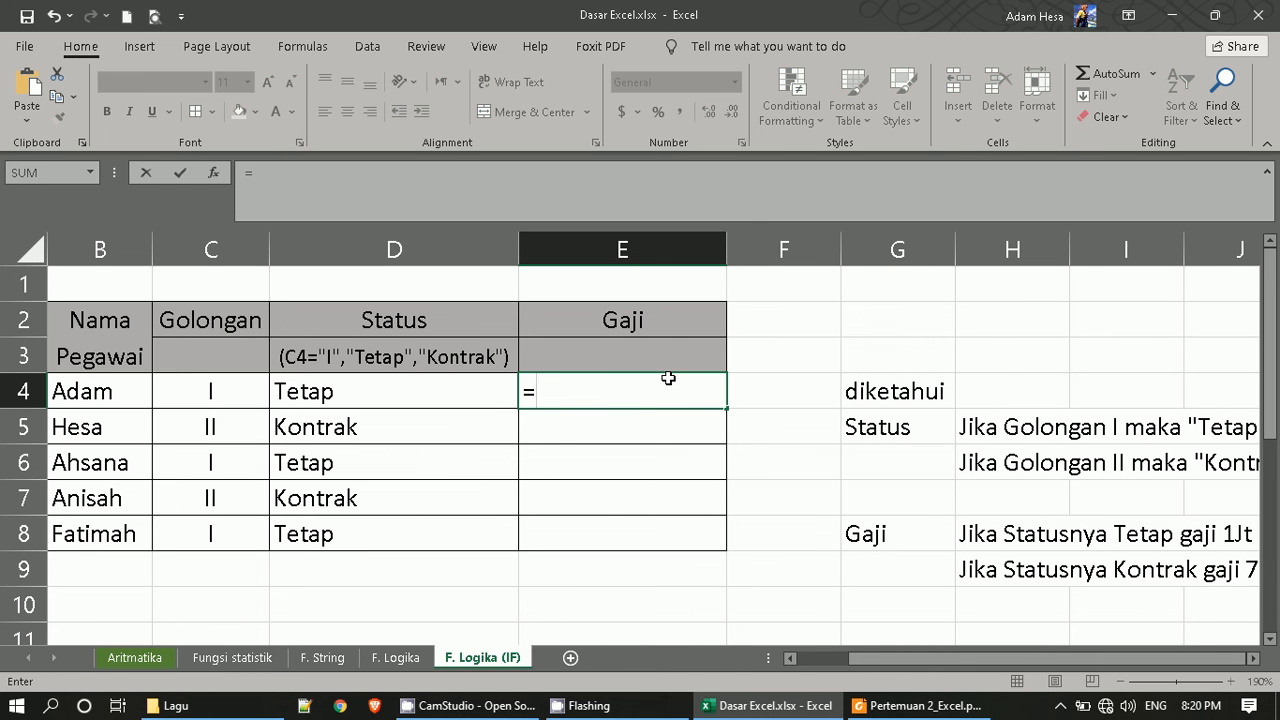
{"action": "type", "text": "IF("}
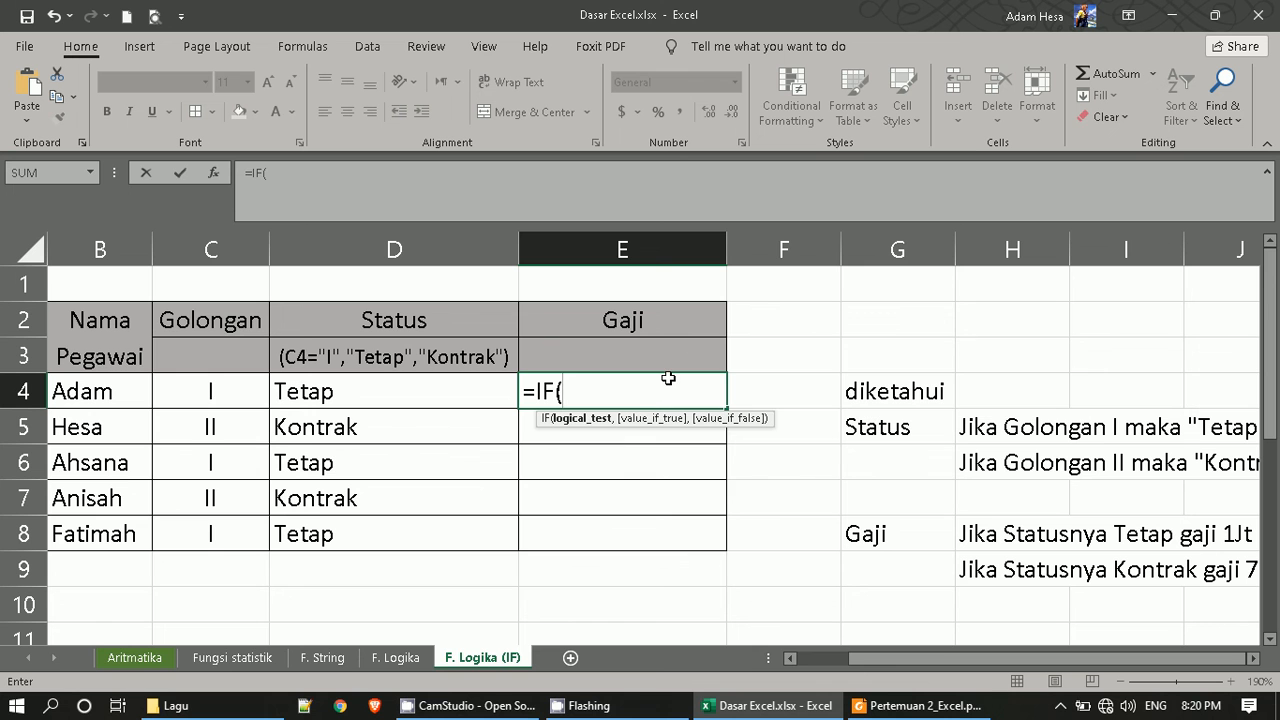
{"action": "left_click", "coordinate": [440, 391]}
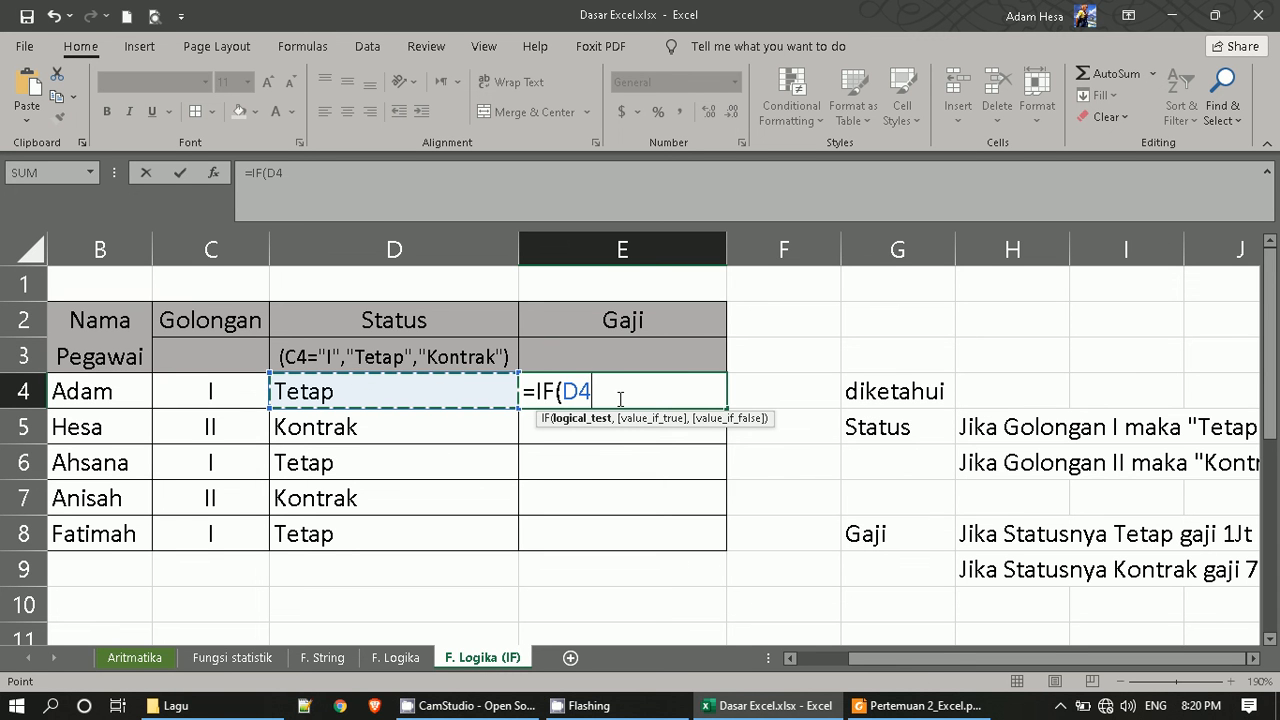
{"action": "type", "text": "=\"Tetap"}
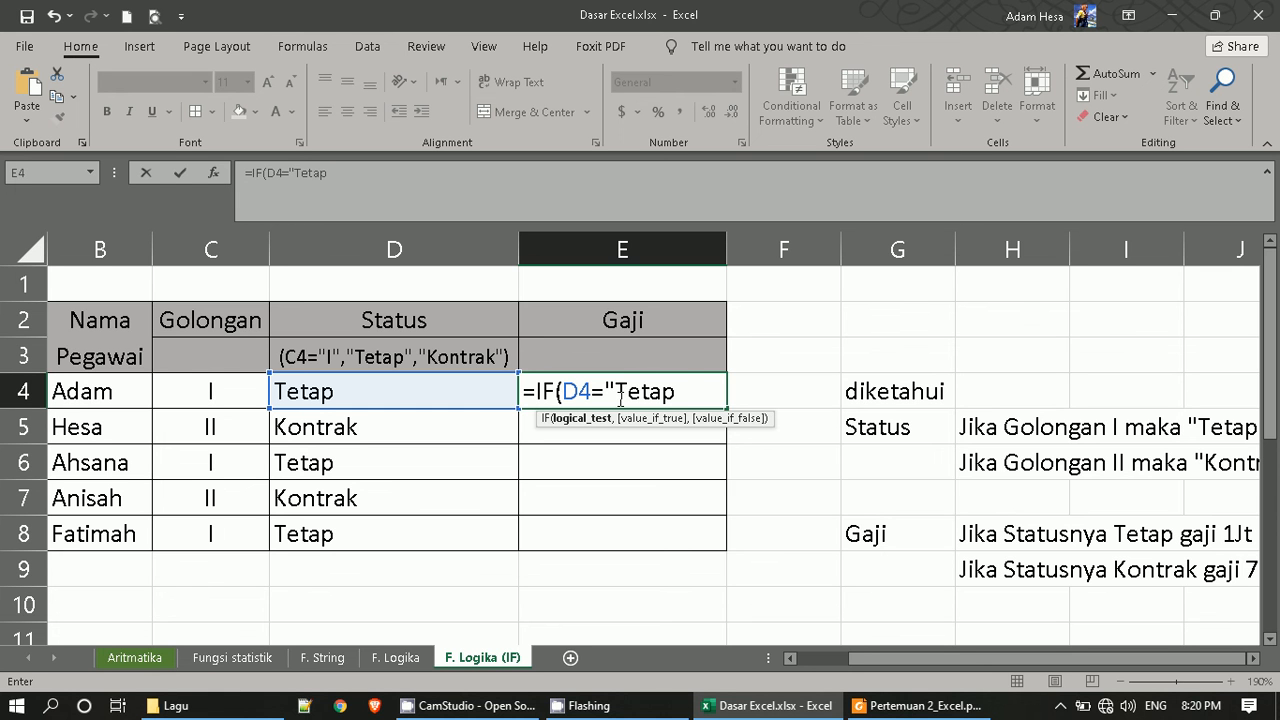
{"action": "type", "text": "\","}
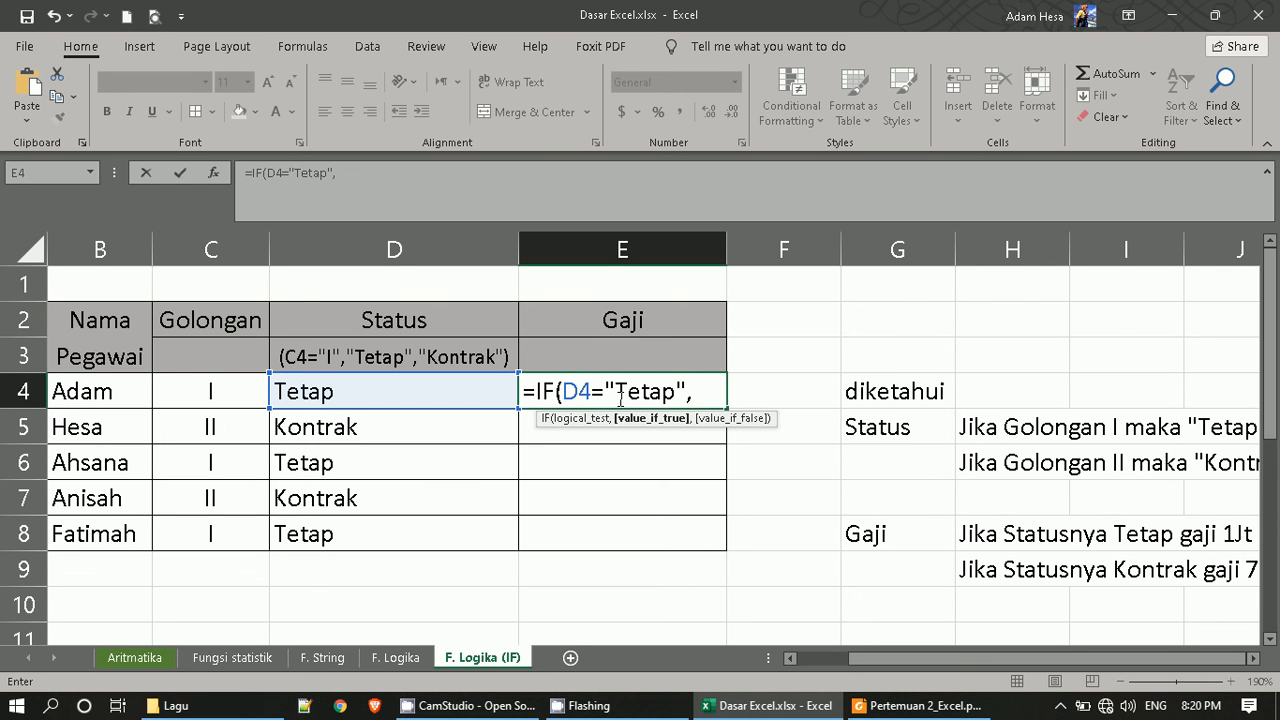
{"action": "type", "text": "10000"}
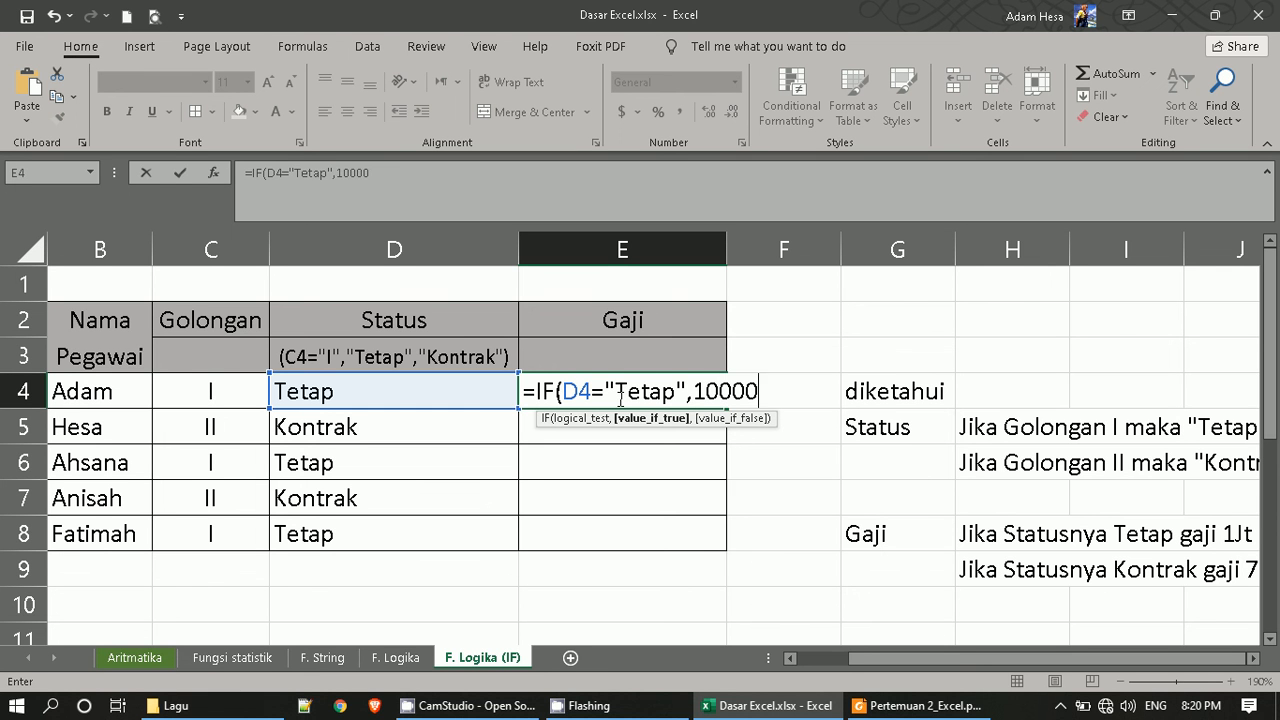
{"action": "type", "text": "00,"}
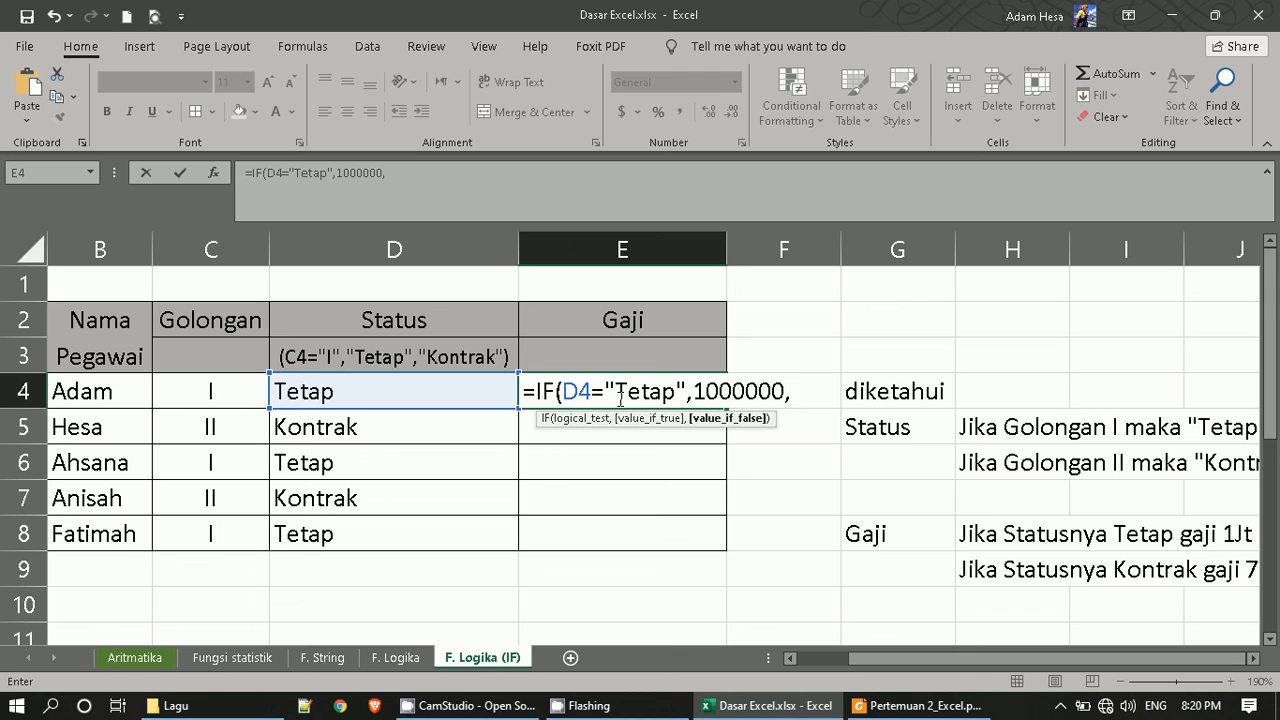
{"action": "type", "text": "750000)"}
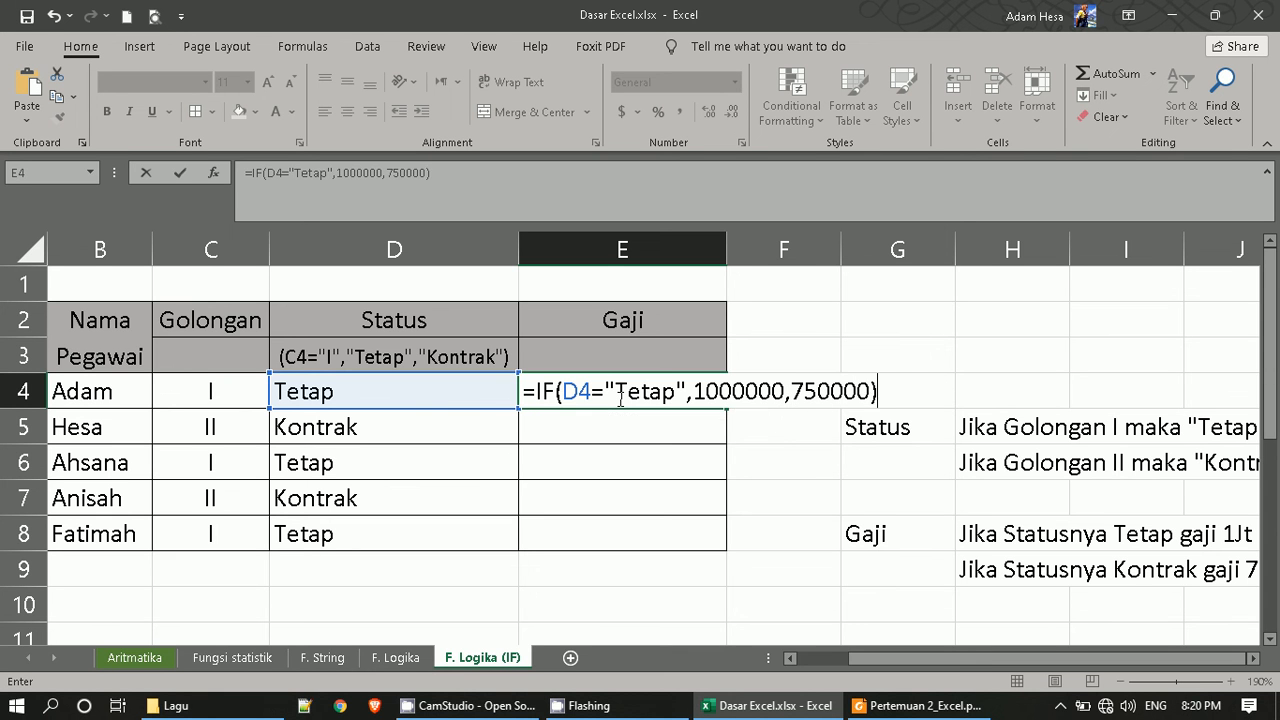
{"action": "key", "text": "Return"}
{"action": "left_click", "coordinate": [620, 397]}
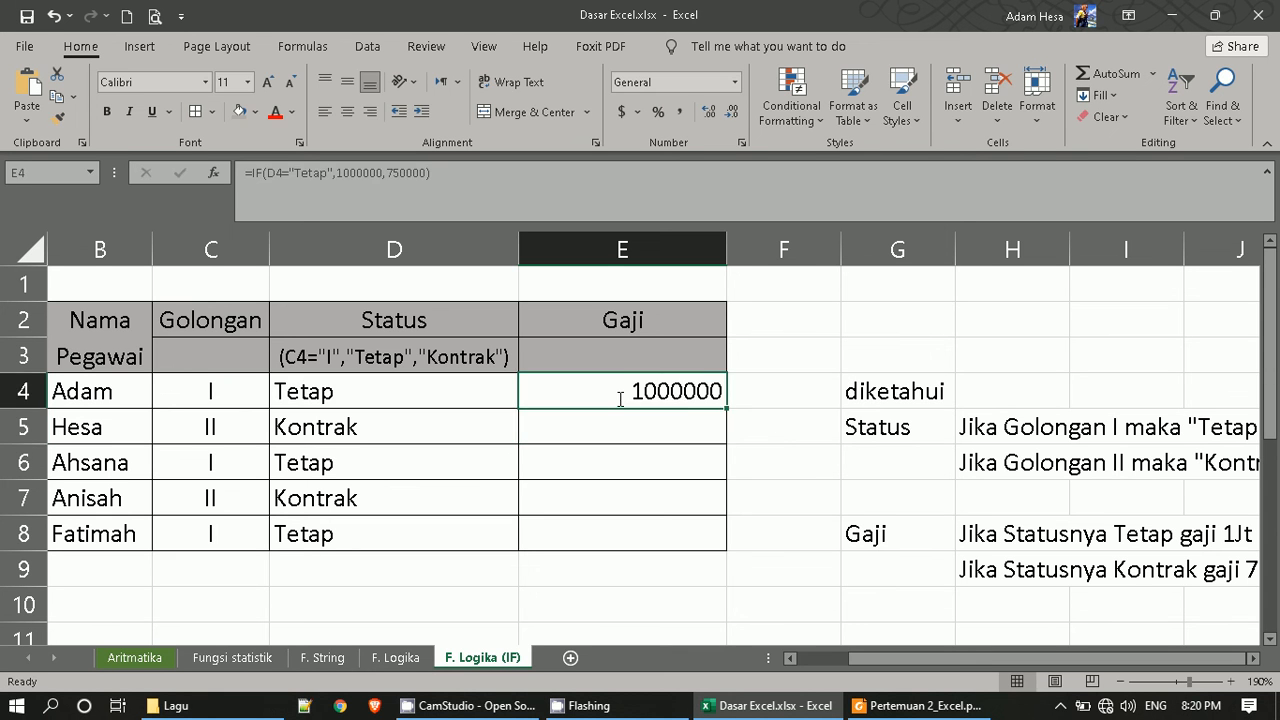
{"action": "double_click", "coordinate": [727, 407]}
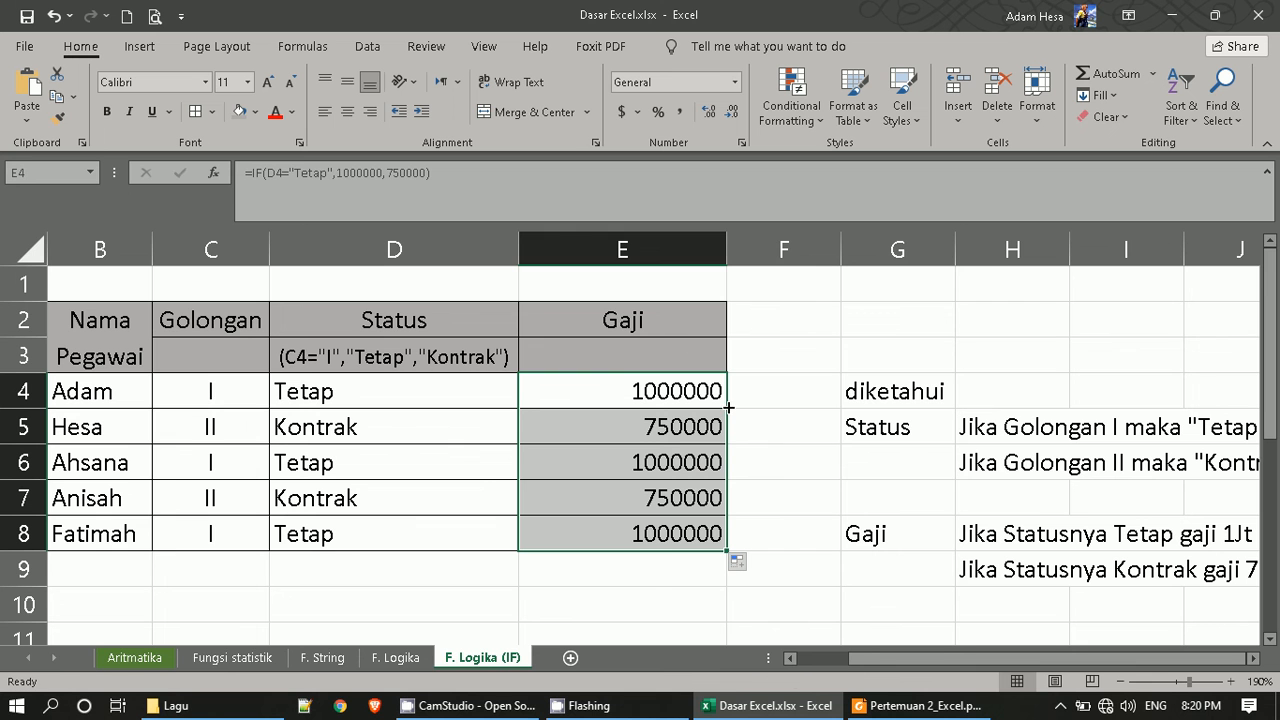
Format the Gaji values in E4:E8 as Currency without decimal places.
{"action": "left_click", "coordinate": [735, 84]}
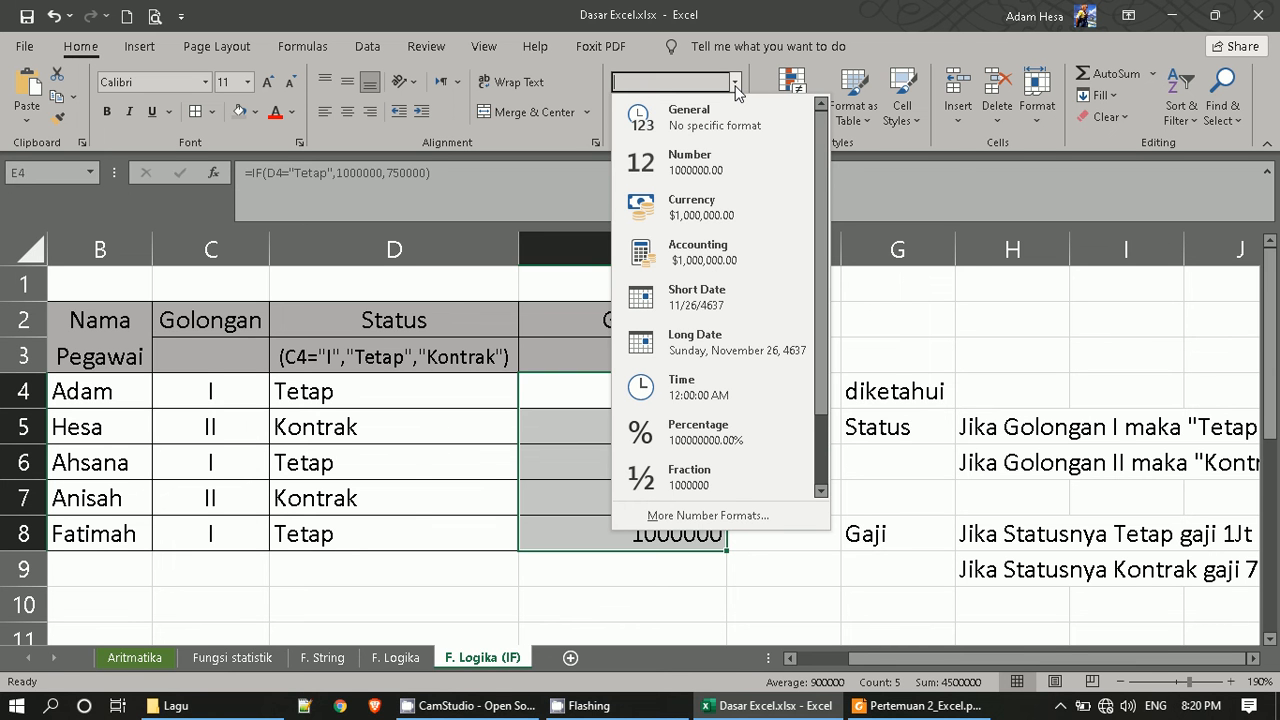
{"action": "left_click", "coordinate": [755, 221]}
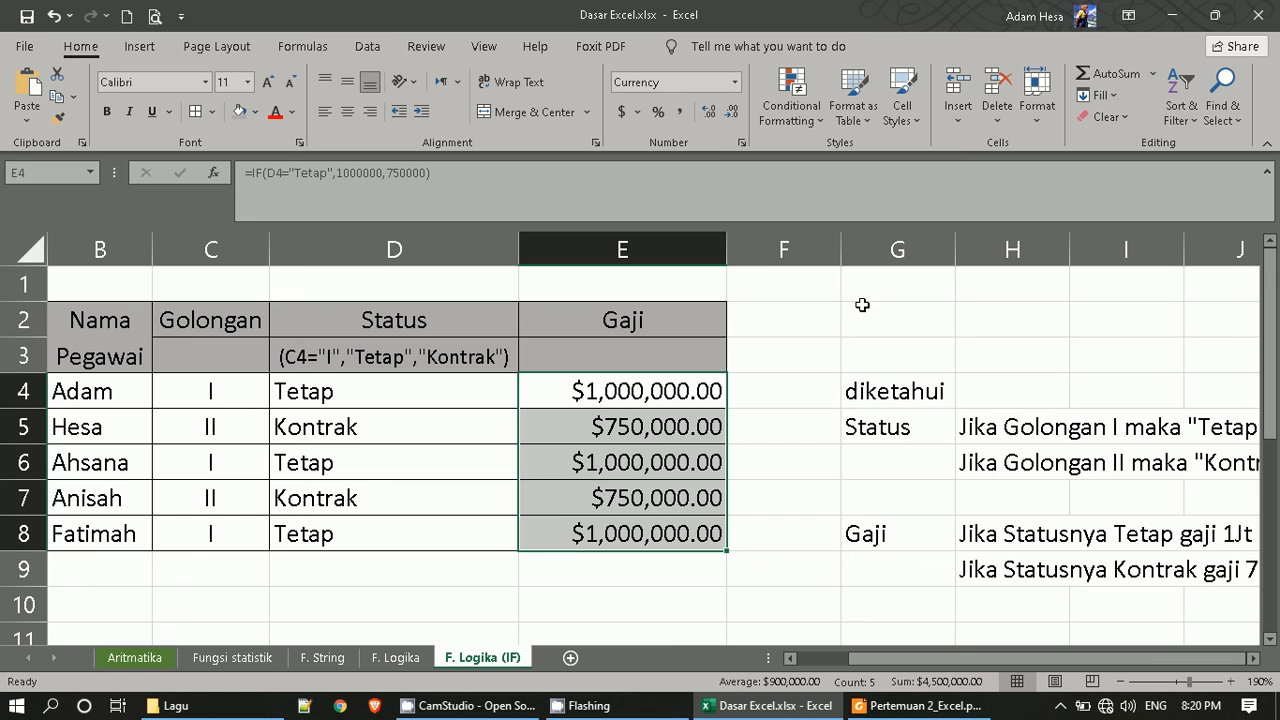
{"action": "left_click", "coordinate": [733, 115]}
{"action": "left_click", "coordinate": [733, 115]}
Apply the Accounting format to the Gaji values in E4:E8 and remove both decimal places.
{"action": "left_click", "coordinate": [735, 84]}
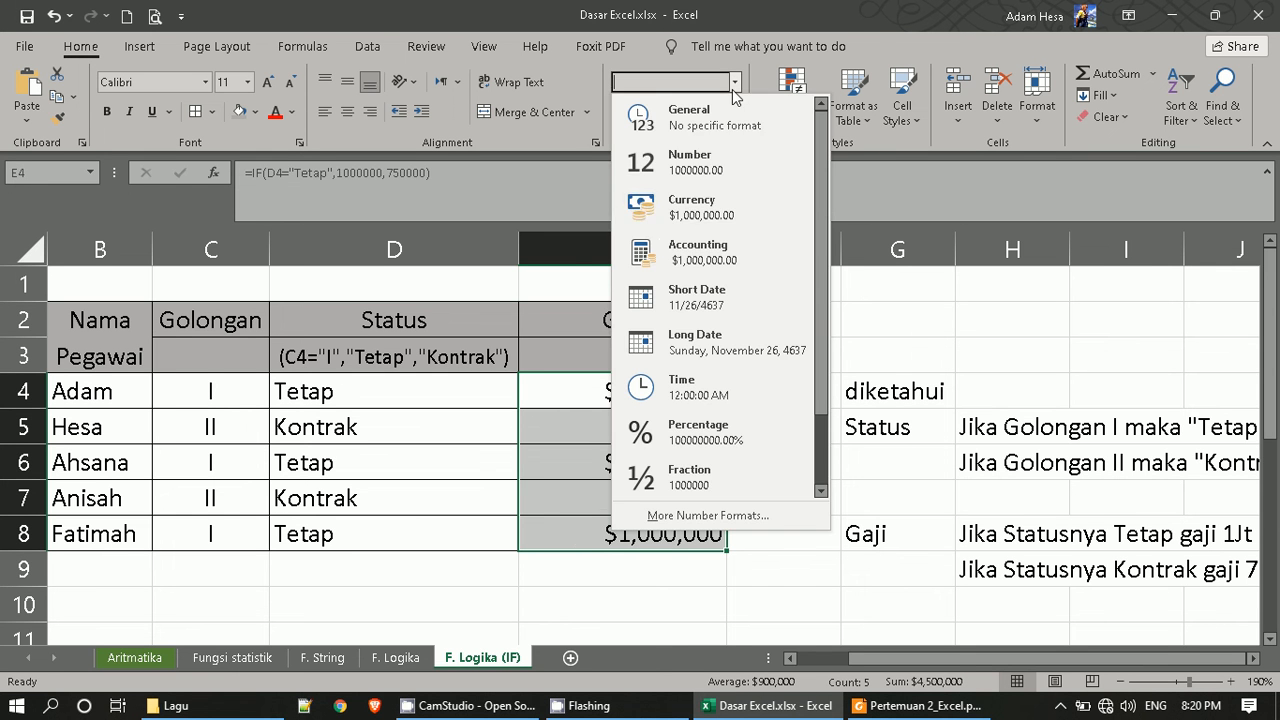
{"action": "left_click", "coordinate": [729, 248]}
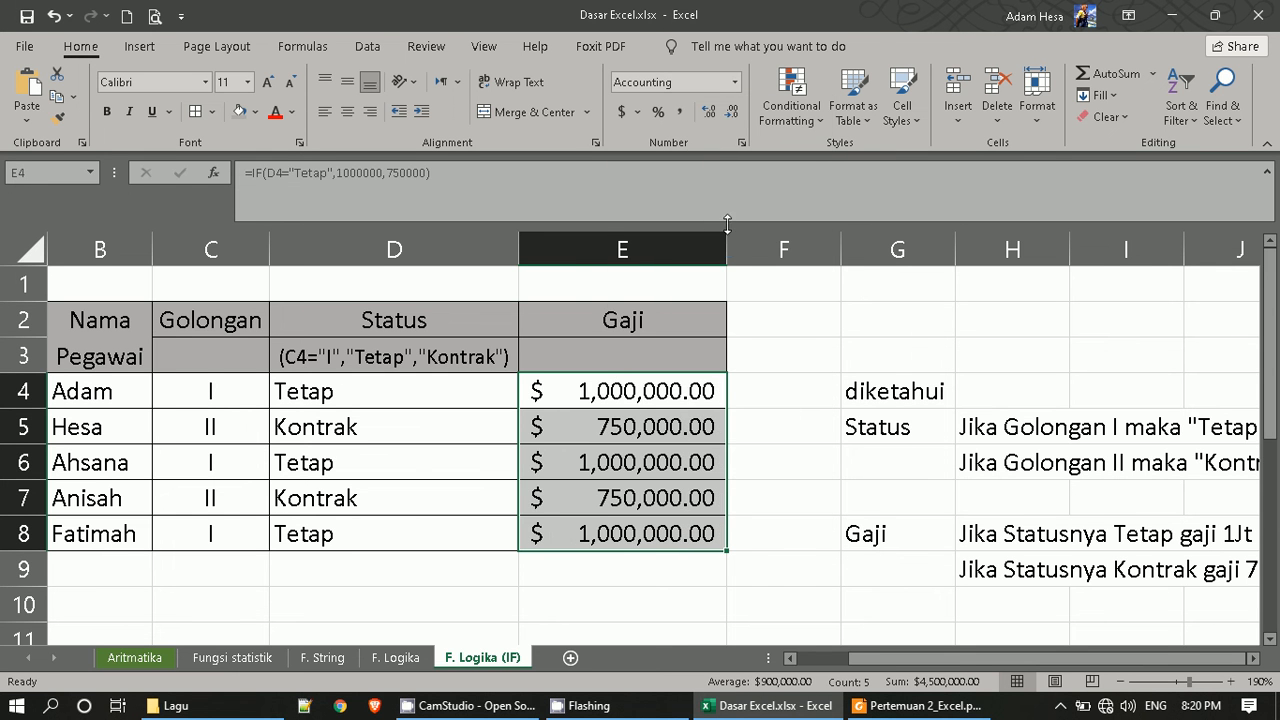
{"action": "left_click", "coordinate": [733, 115]}
{"action": "left_click", "coordinate": [733, 115]}
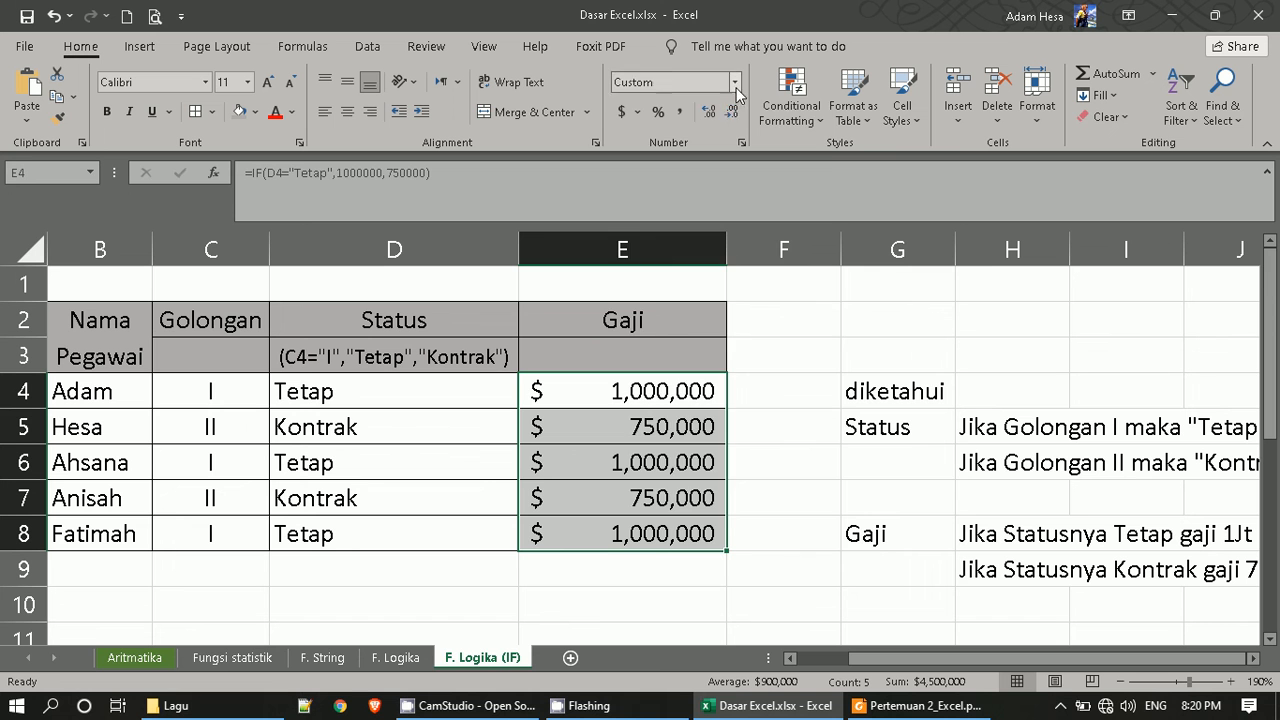
Set the Accounting currency symbol of the Gaji values in E4:E8 to Rp English (Indonesia).
{"action": "left_click", "coordinate": [735, 82]}
{"action": "left_click", "coordinate": [708, 516]}
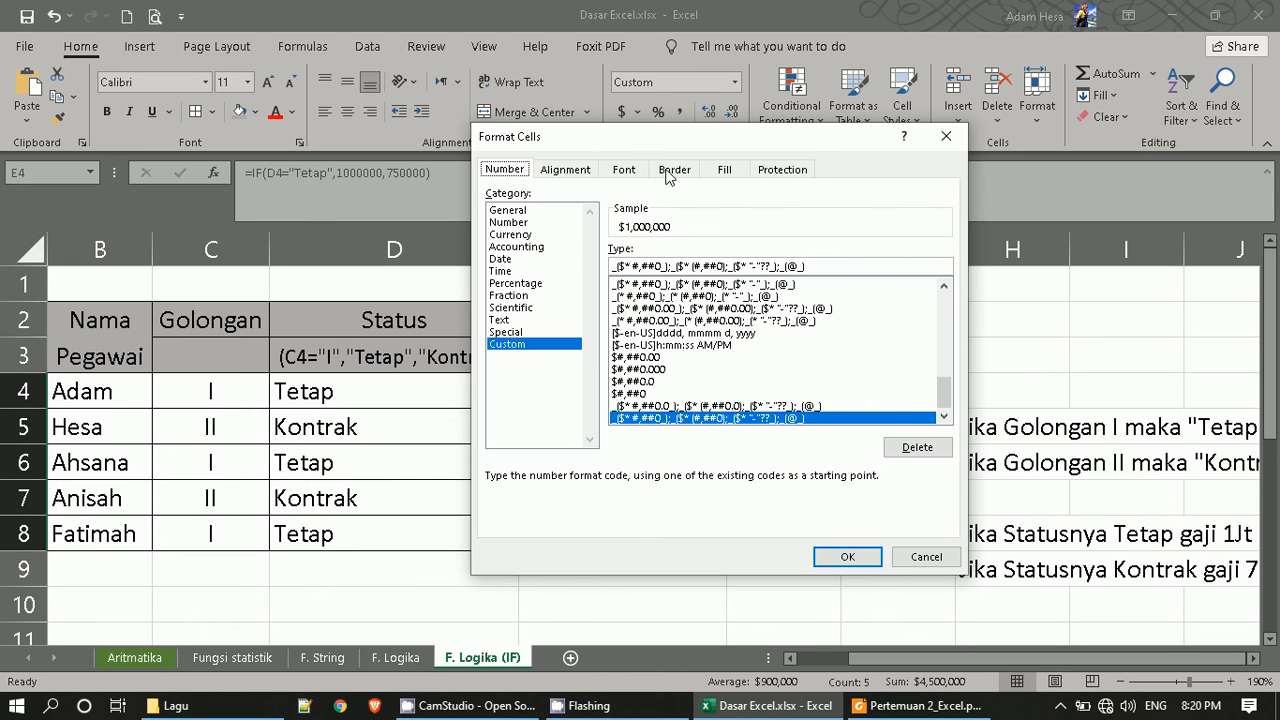
{"action": "left_click", "coordinate": [556, 247]}
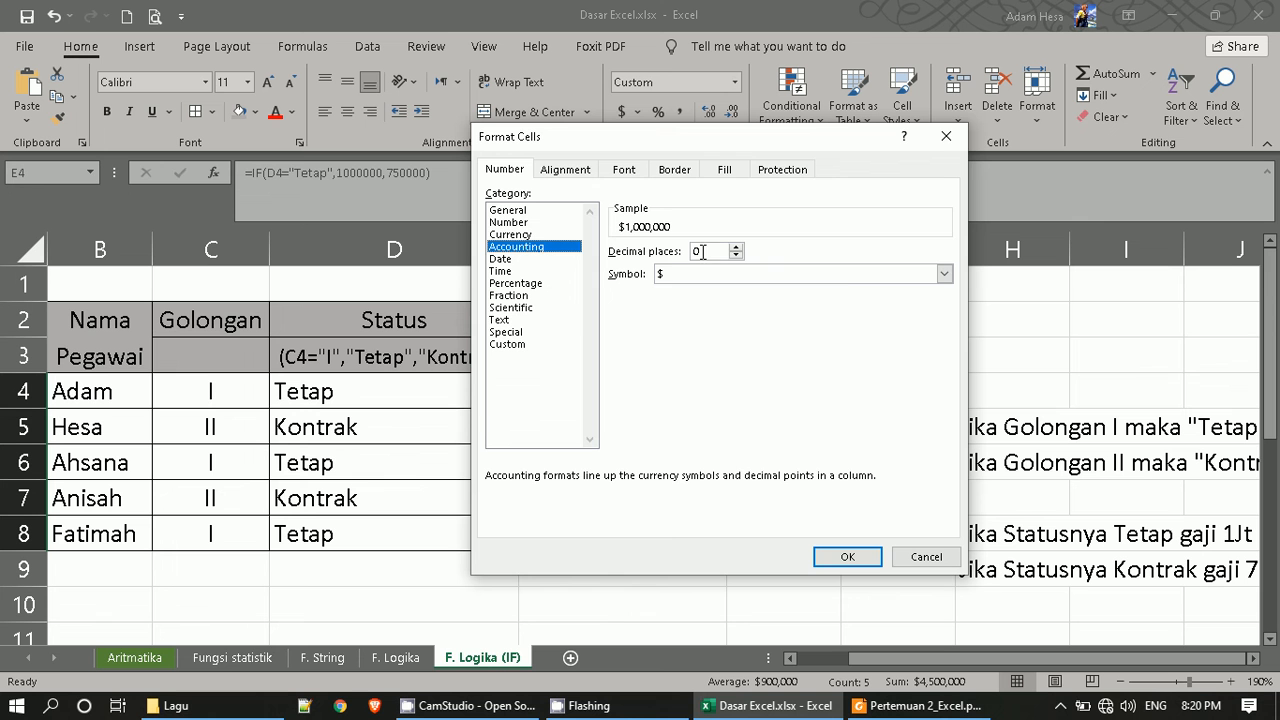
{"action": "left_click", "coordinate": [944, 274]}
{"action": "scroll", "coordinate": [870, 405], "scroll_direction": "down", "scroll_amount": 3}
{"action": "scroll", "coordinate": [870, 405], "scroll_direction": "down", "scroll_amount": 10}
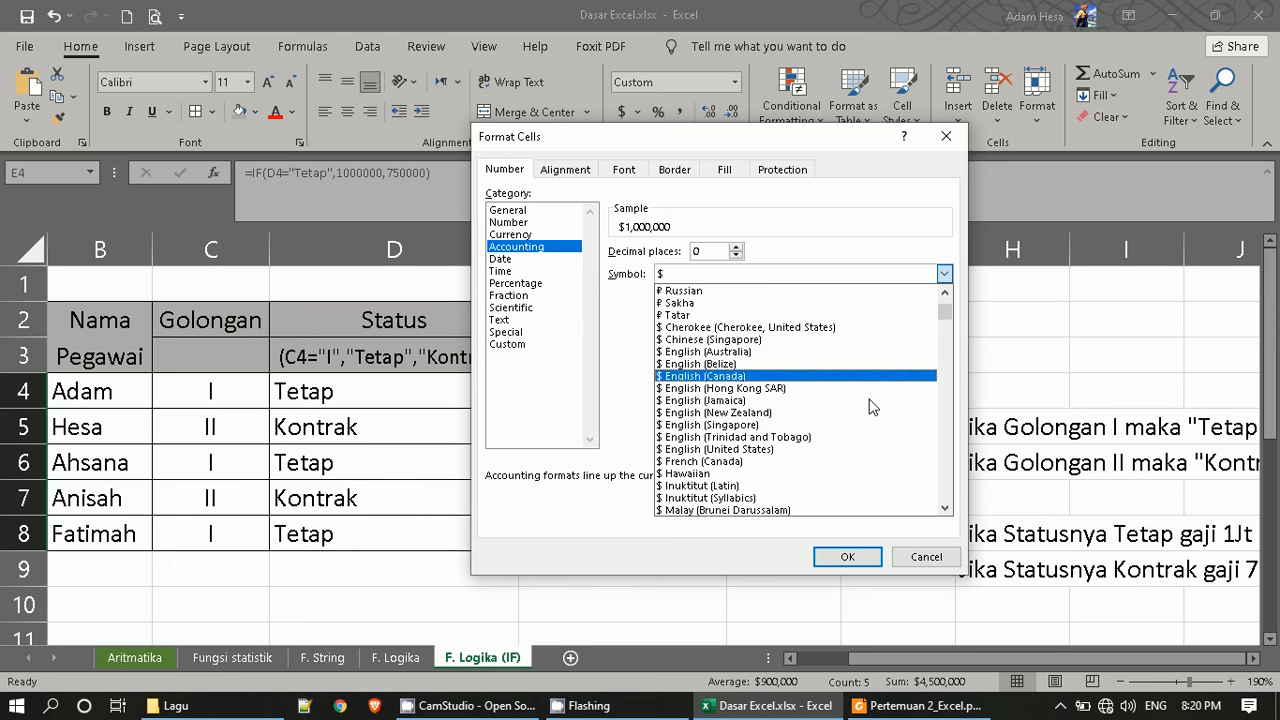
{"action": "scroll", "coordinate": [800, 407], "scroll_direction": "down", "scroll_amount": 12}
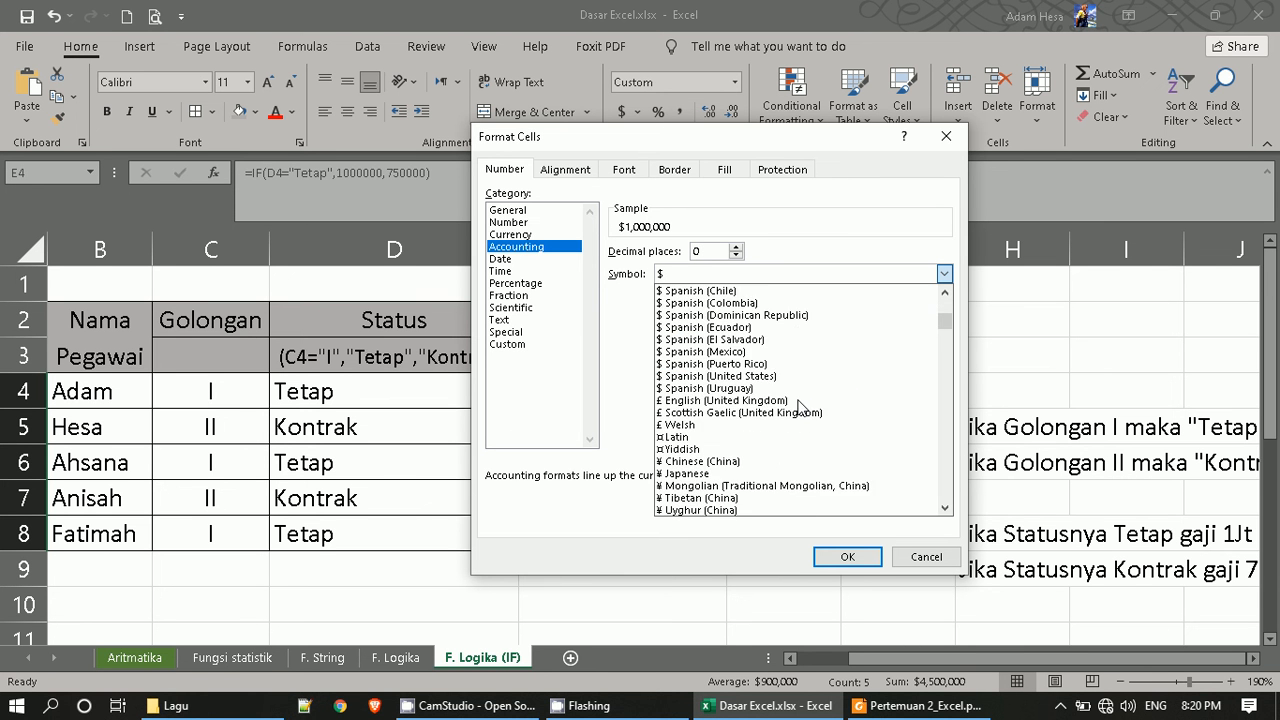
{"action": "scroll", "coordinate": [800, 407], "scroll_direction": "down", "scroll_amount": 10}
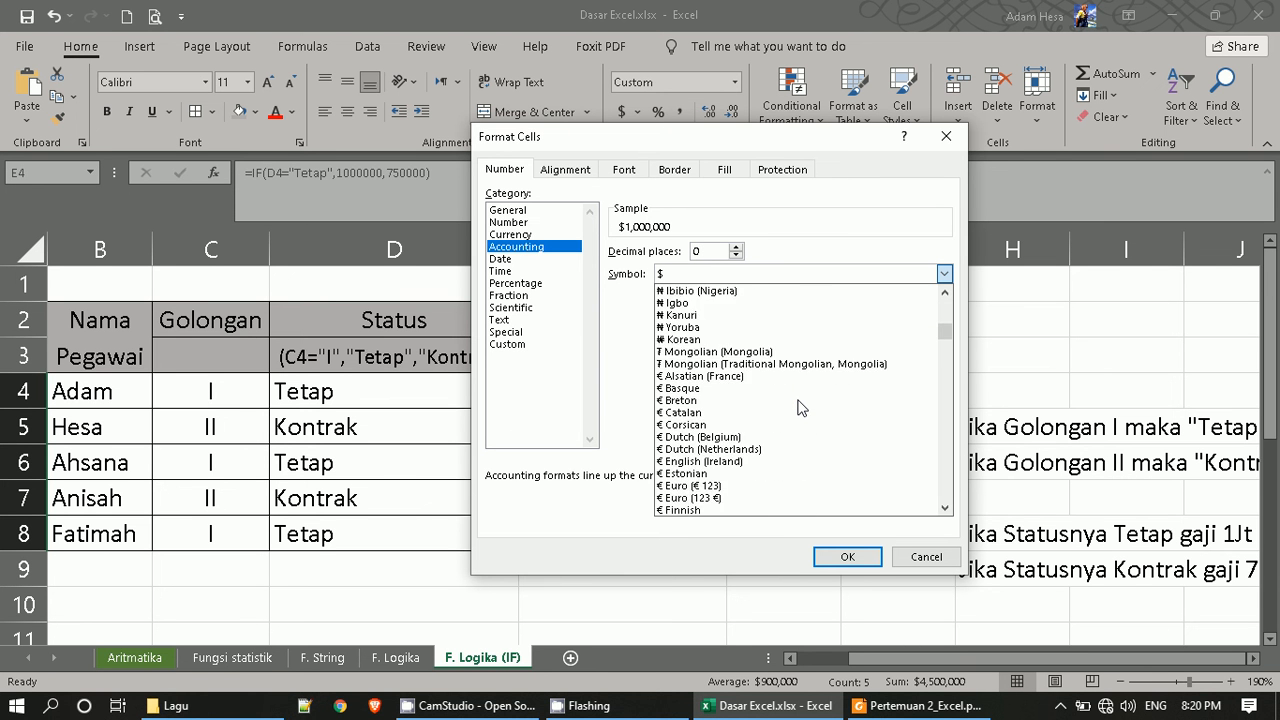
{"action": "scroll", "coordinate": [800, 407], "scroll_direction": "down", "scroll_amount": 12}
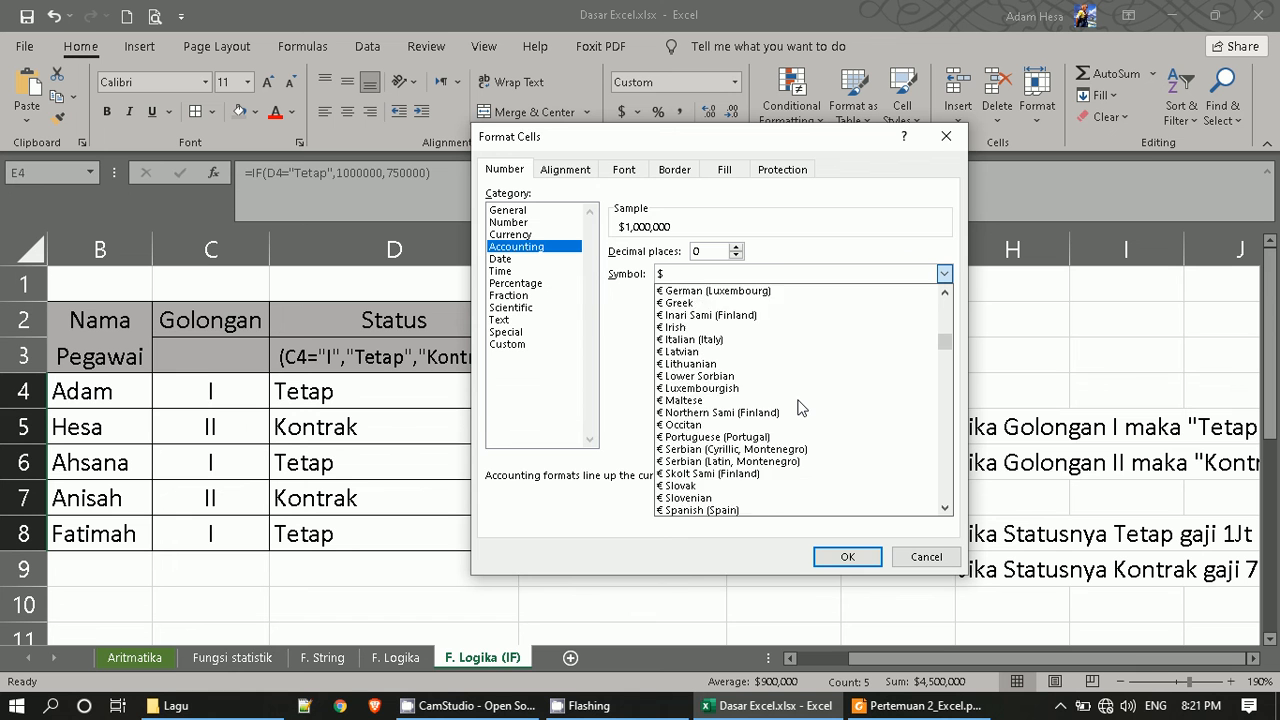
{"action": "scroll", "coordinate": [800, 407], "scroll_direction": "down", "scroll_amount": 12}
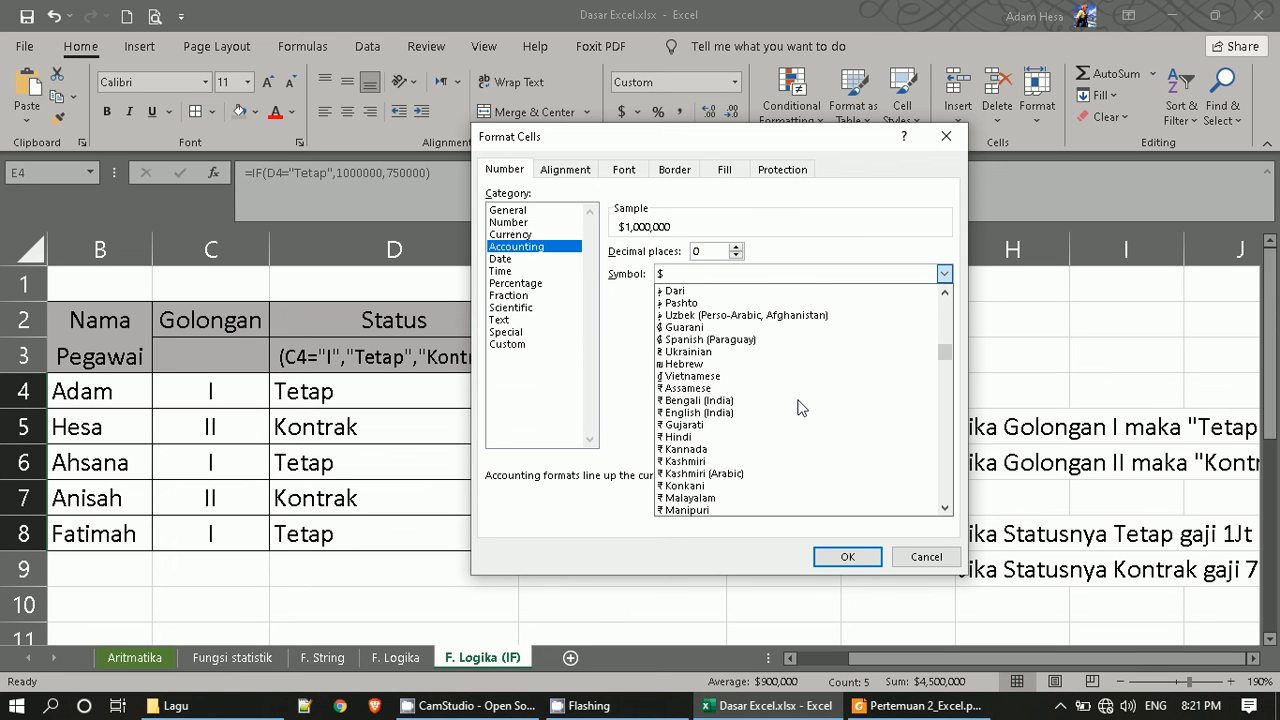
{"action": "scroll", "coordinate": [800, 407], "scroll_direction": "down", "scroll_amount": 9}
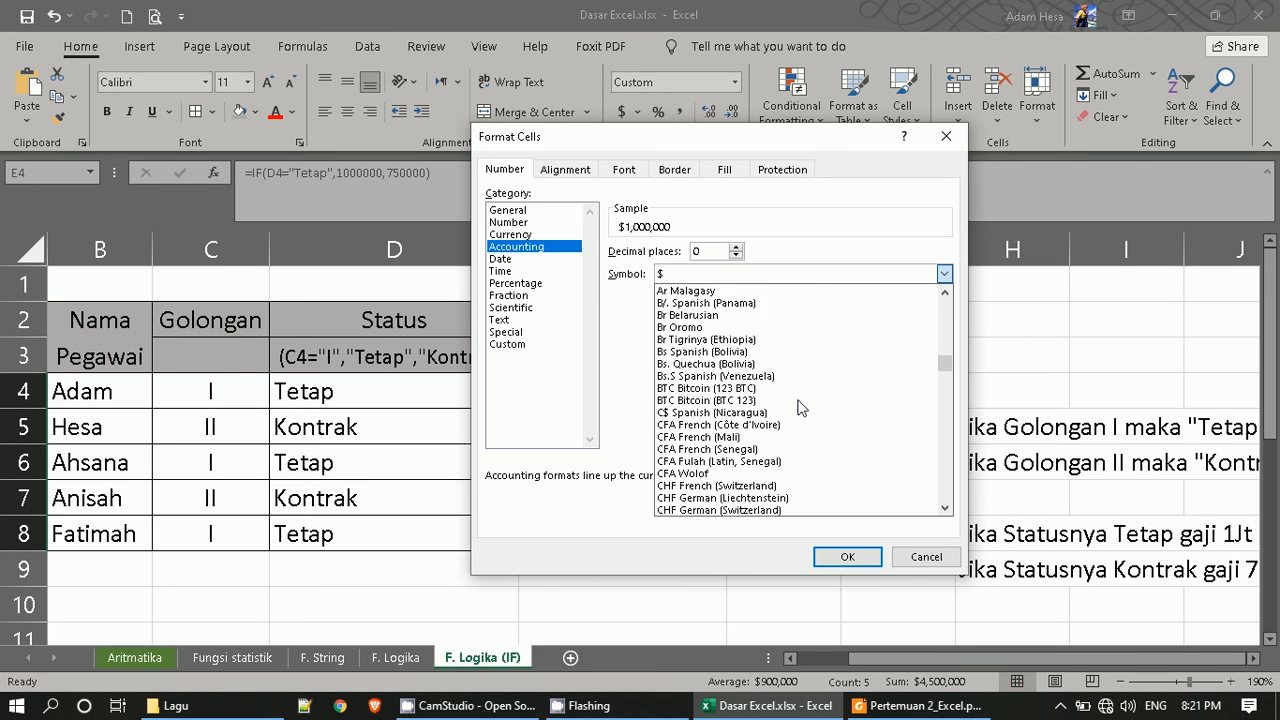
{"action": "key", "text": "r"}
{"action": "key", "text": "r"}
{"action": "key", "text": "r"}
{"action": "key", "text": "r"}
{"action": "key", "text": "r"}
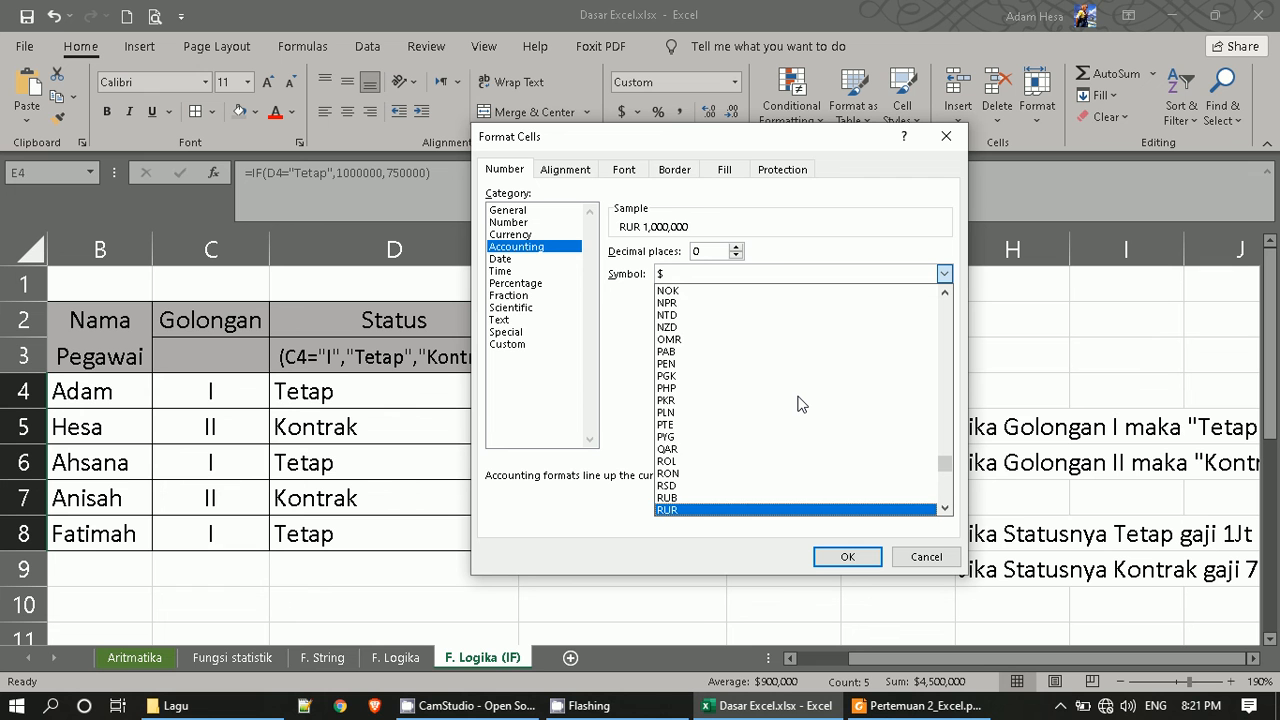
{"action": "key", "text": "r"}
{"action": "key", "text": "r"}
{"action": "key", "text": "r"}
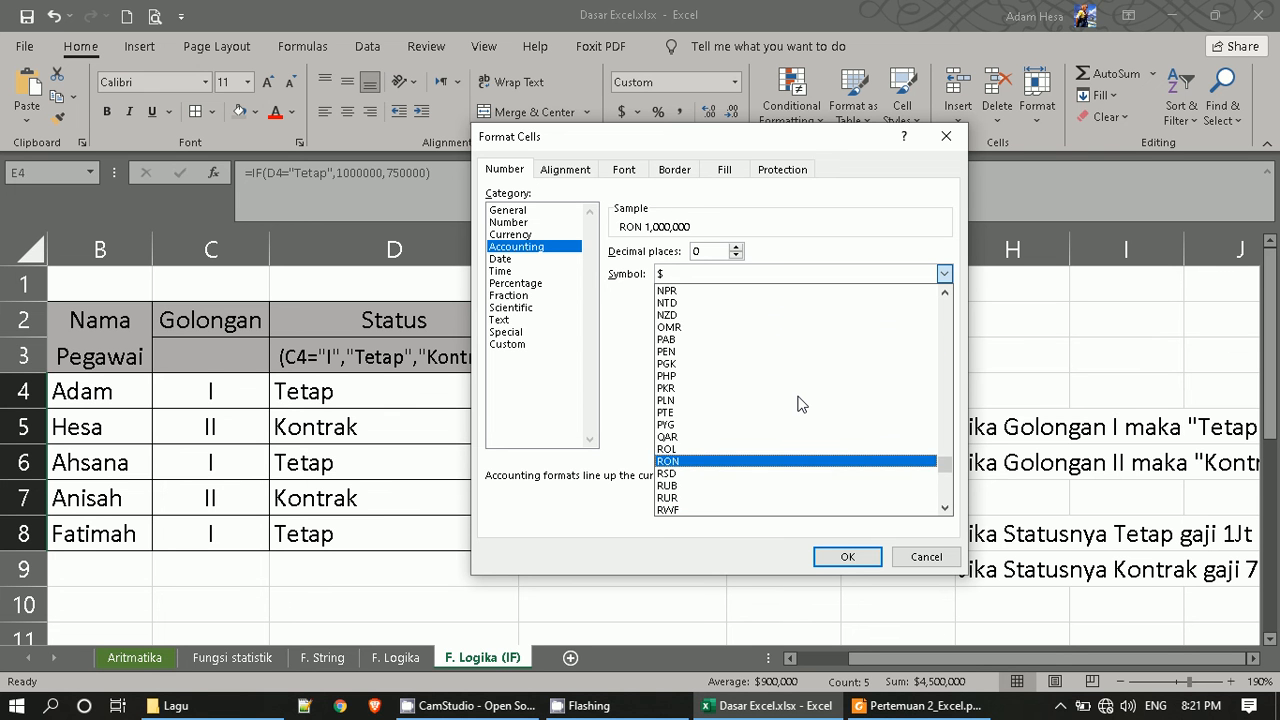
{"action": "scroll", "coordinate": [800, 404], "scroll_direction": "down", "scroll_amount": 4}
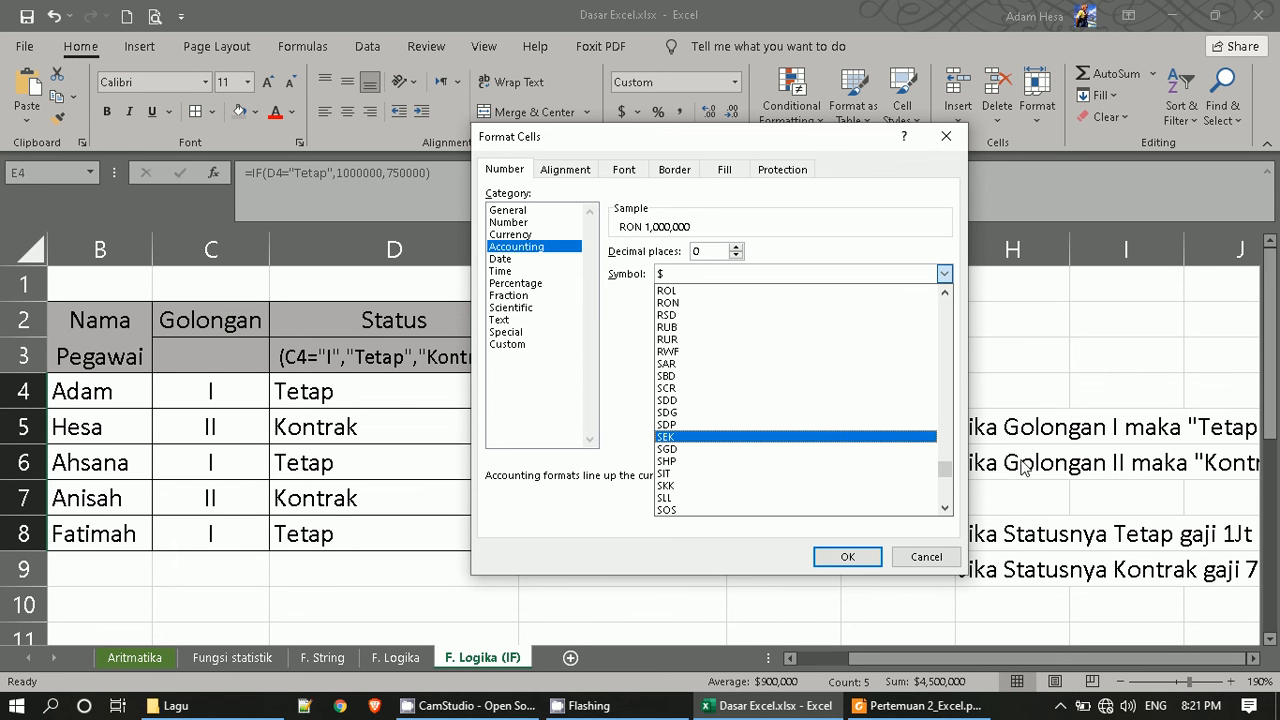
{"action": "left_click_drag", "start_coordinate": [945, 470], "coordinate": [926, 390]}
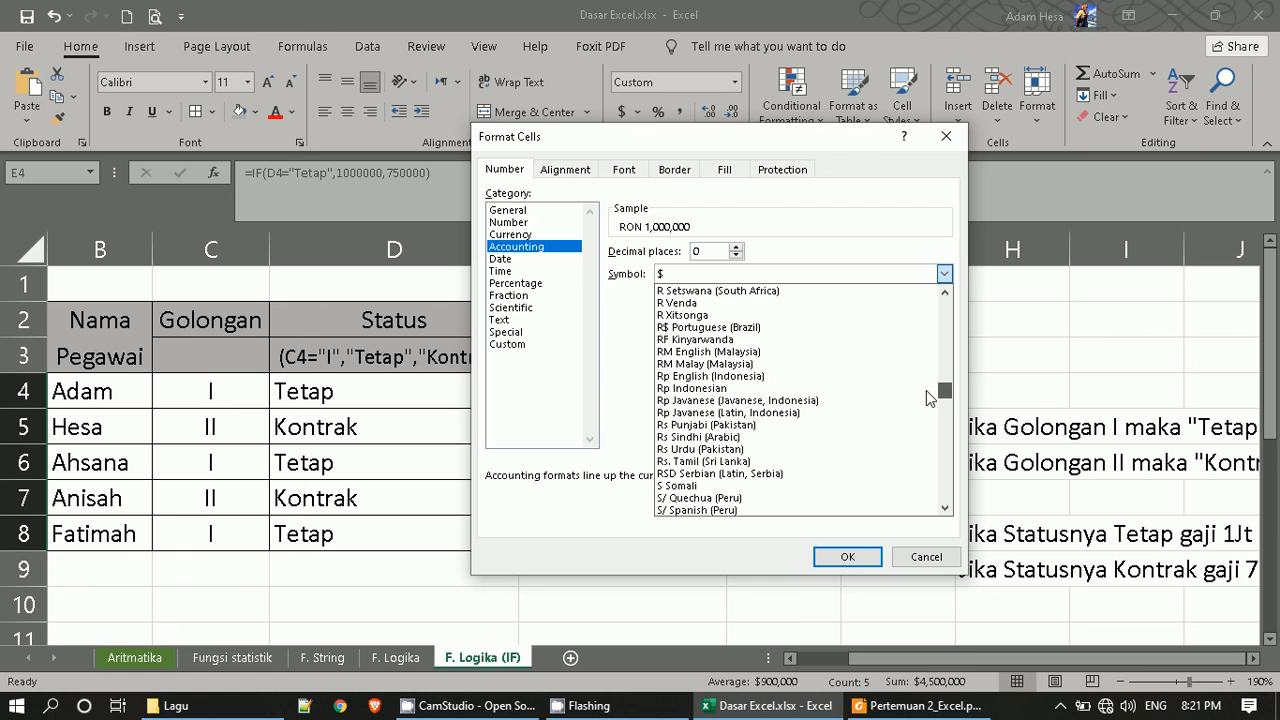
{"action": "left_click", "coordinate": [722, 378]}
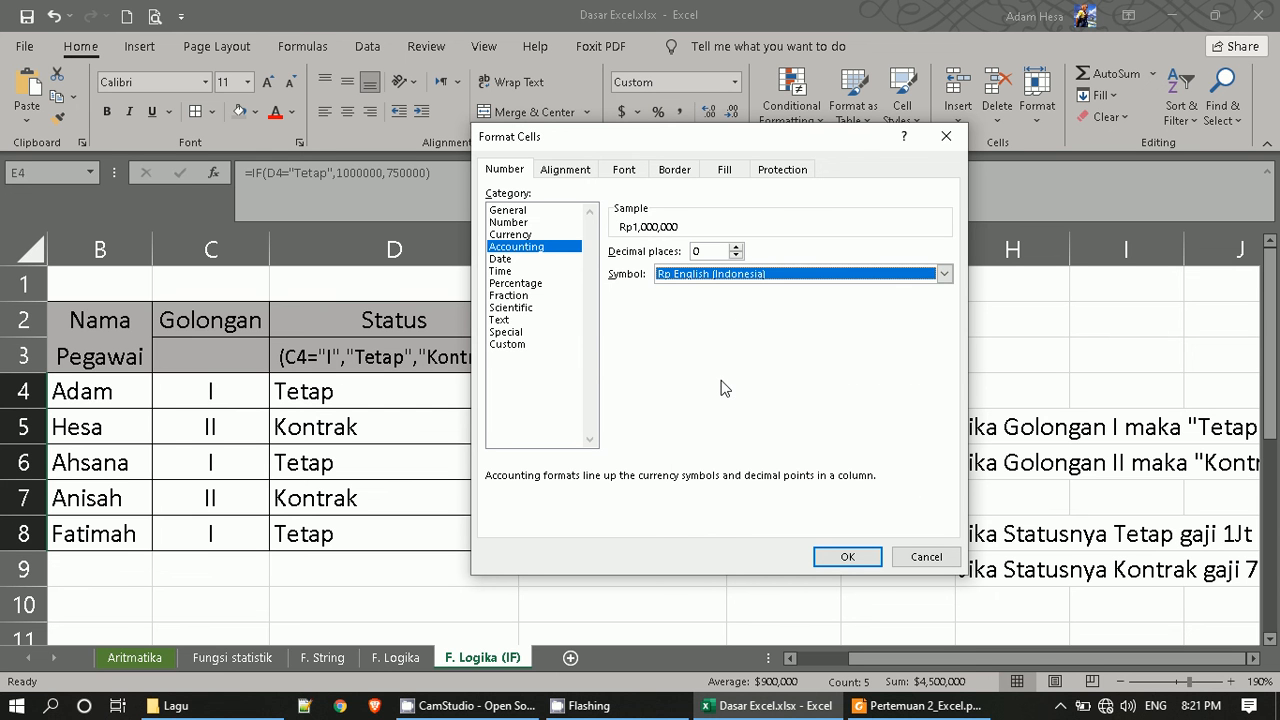
{"action": "left_click", "coordinate": [857, 566]}
Compare the Gaji formulas in E4 and E5.
{"action": "left_click", "coordinate": [618, 390]}
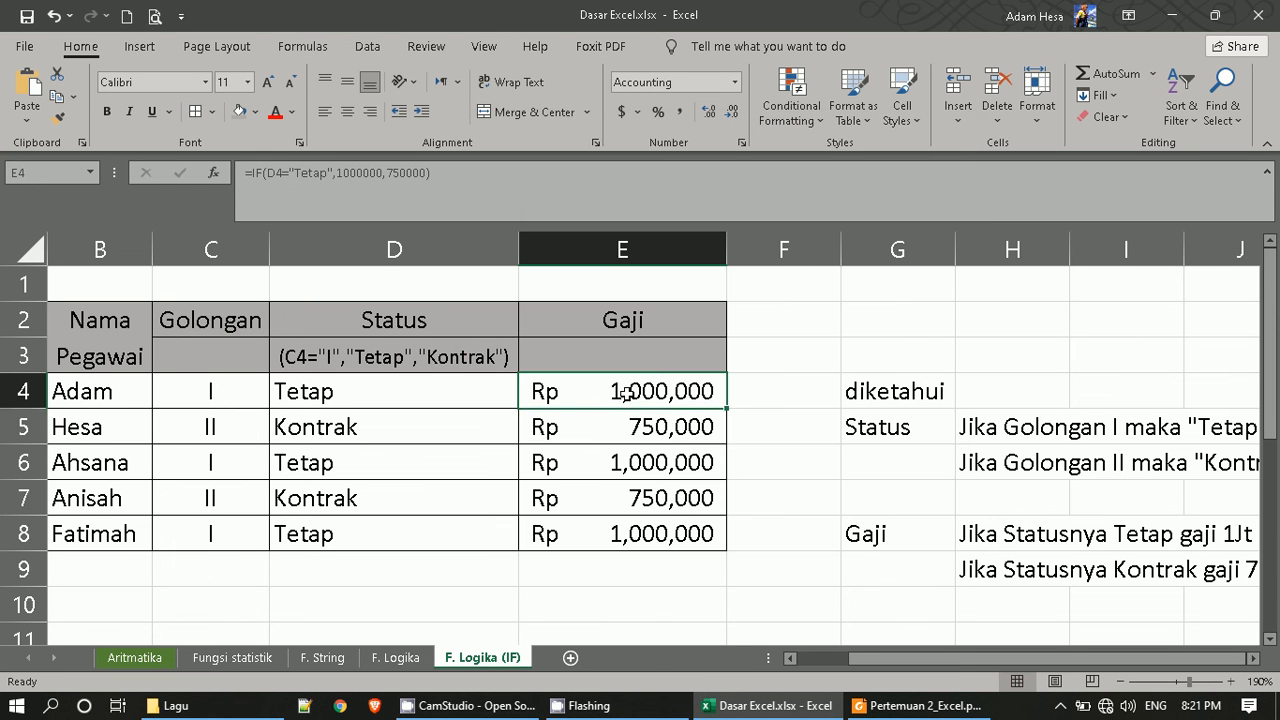
{"action": "left_click", "coordinate": [650, 423]}
{"action": "left_click", "coordinate": [650, 390]}
{"action": "left_click", "coordinate": [646, 436]}
{"action": "left_click", "coordinate": [637, 394]}
Copy the part (D4="Tetap",1000000,750000) of the E4 formula and paste it as text into E3 under the Gaji heading.
{"action": "left_click_drag", "start_coordinate": [445, 177], "coordinate": [268, 170]}
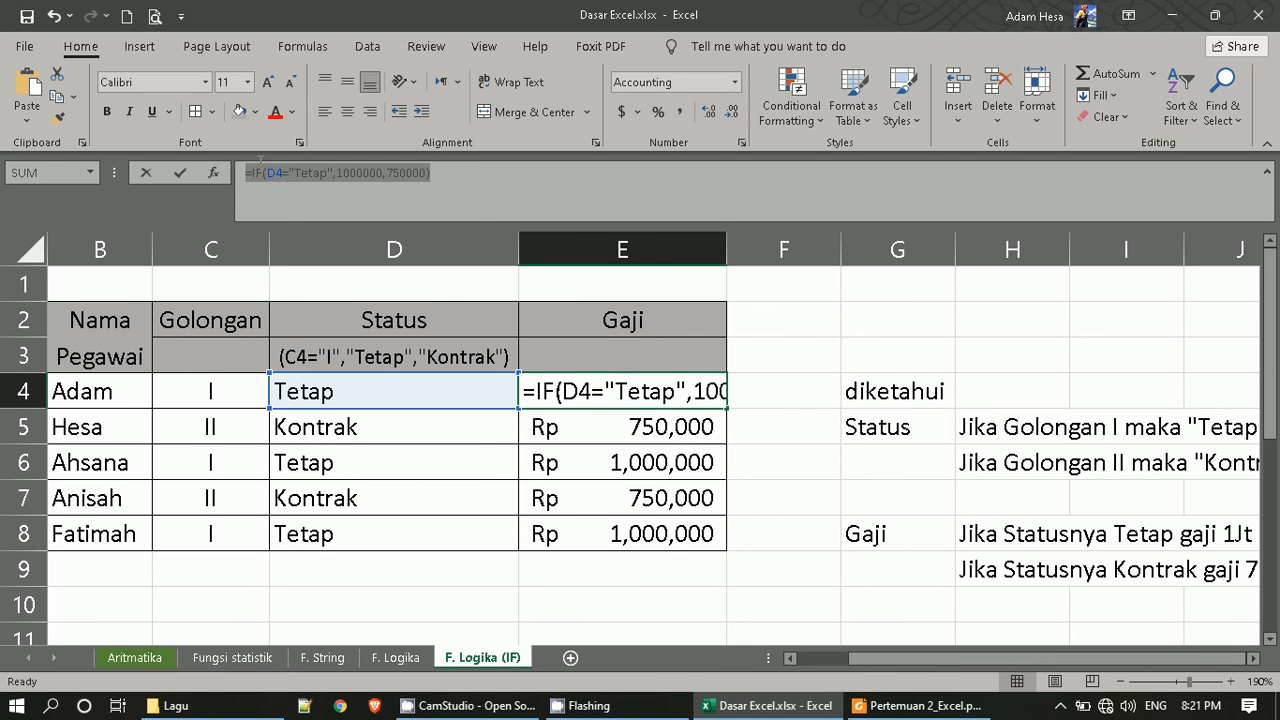
{"action": "left_click", "coordinate": [341, 187]}
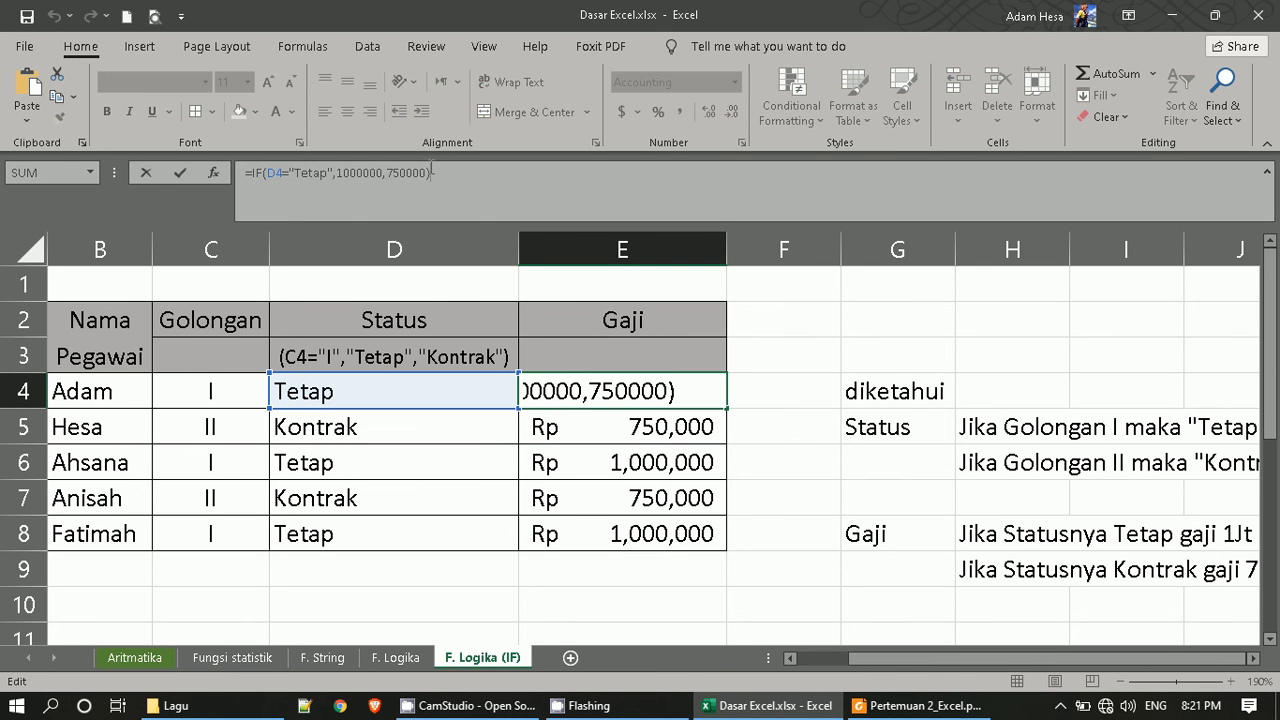
{"action": "left_click_drag", "start_coordinate": [432, 172], "coordinate": [269, 167]}
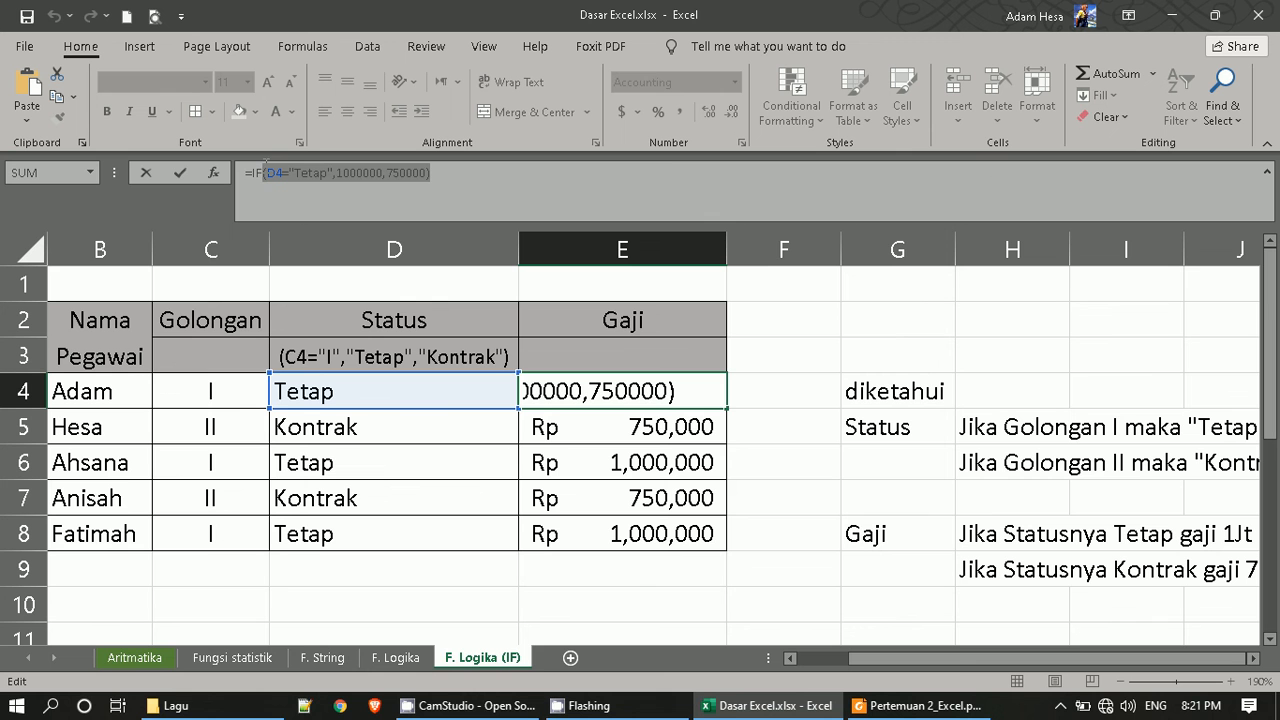
{"action": "key", "text": "Return"}
{"action": "left_click", "coordinate": [677, 351]}
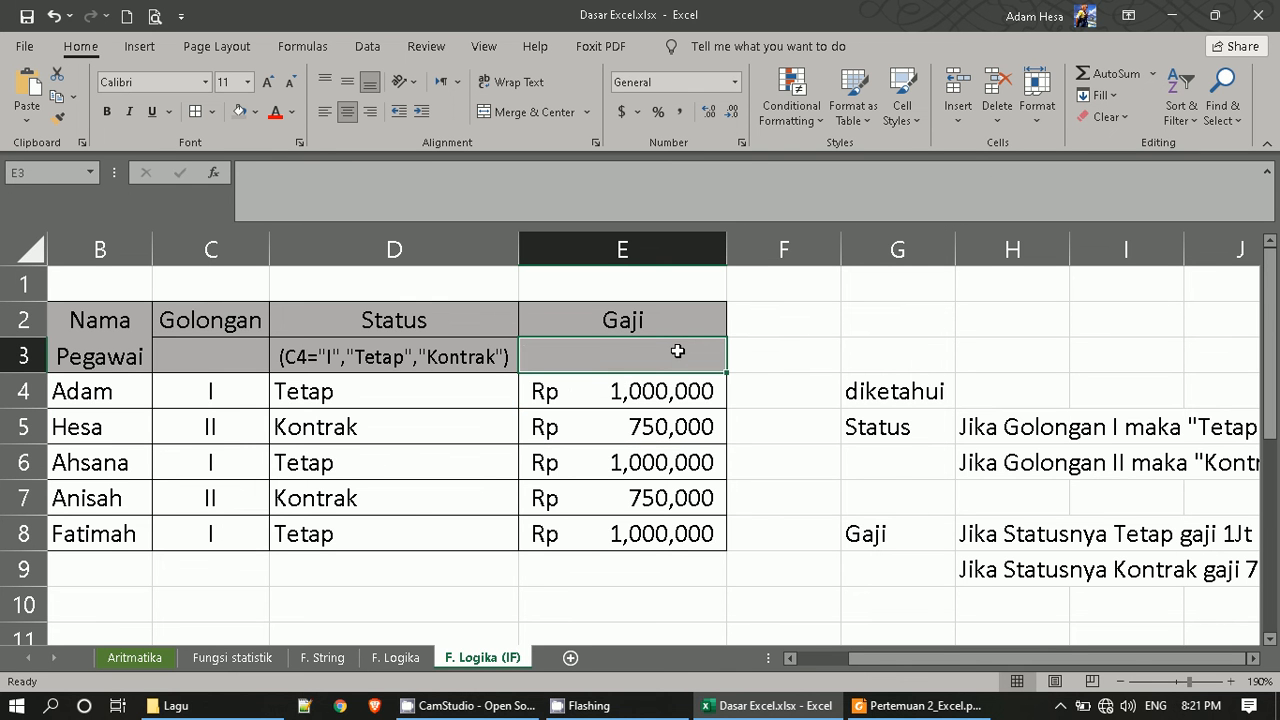
{"action": "type", "text": "IF(D4=\"Tetap\",1000000,750000)"}
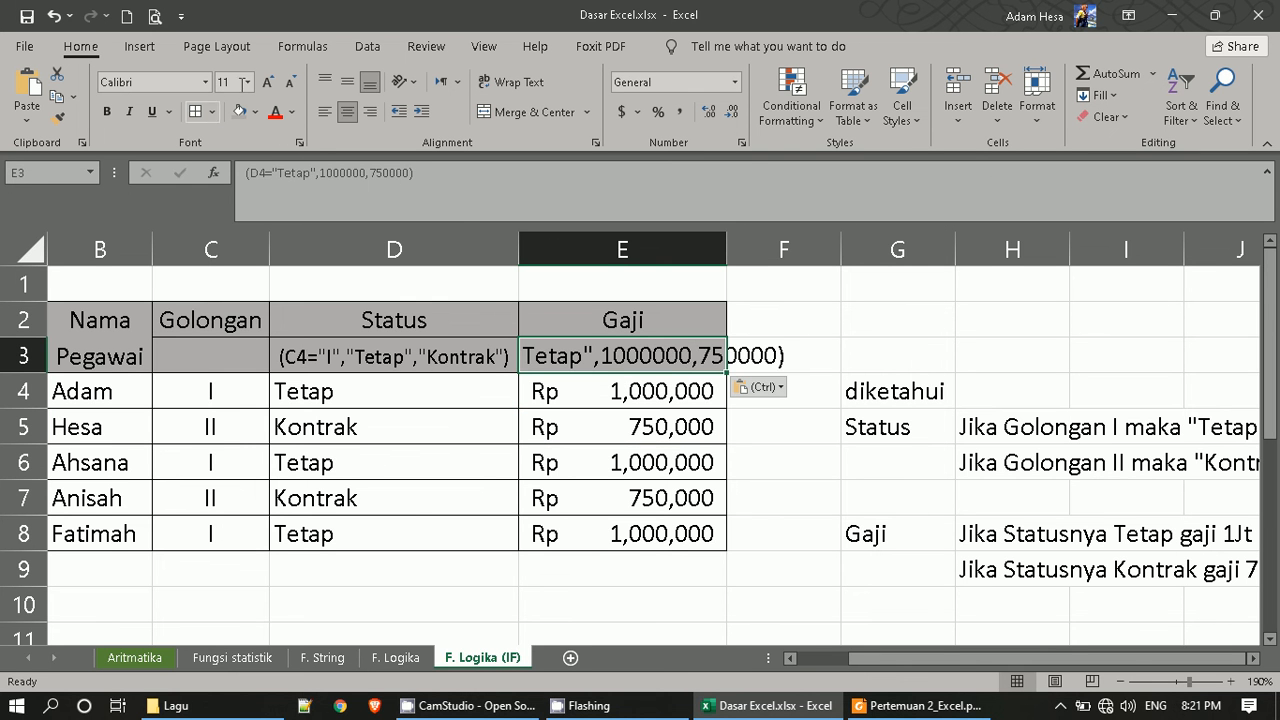
Set the font size of the formula text in E3 to 8 and widen column E to fit it.
{"action": "left_click", "coordinate": [249, 82]}
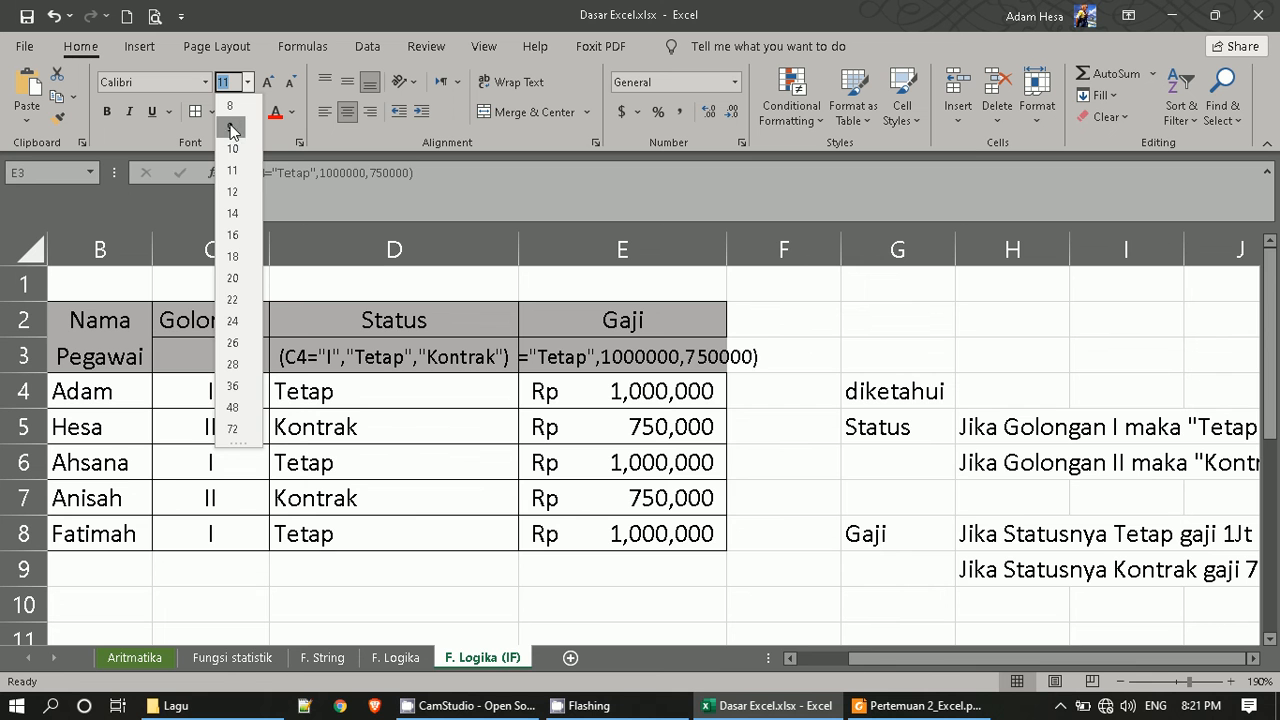
{"action": "left_click", "coordinate": [230, 105]}
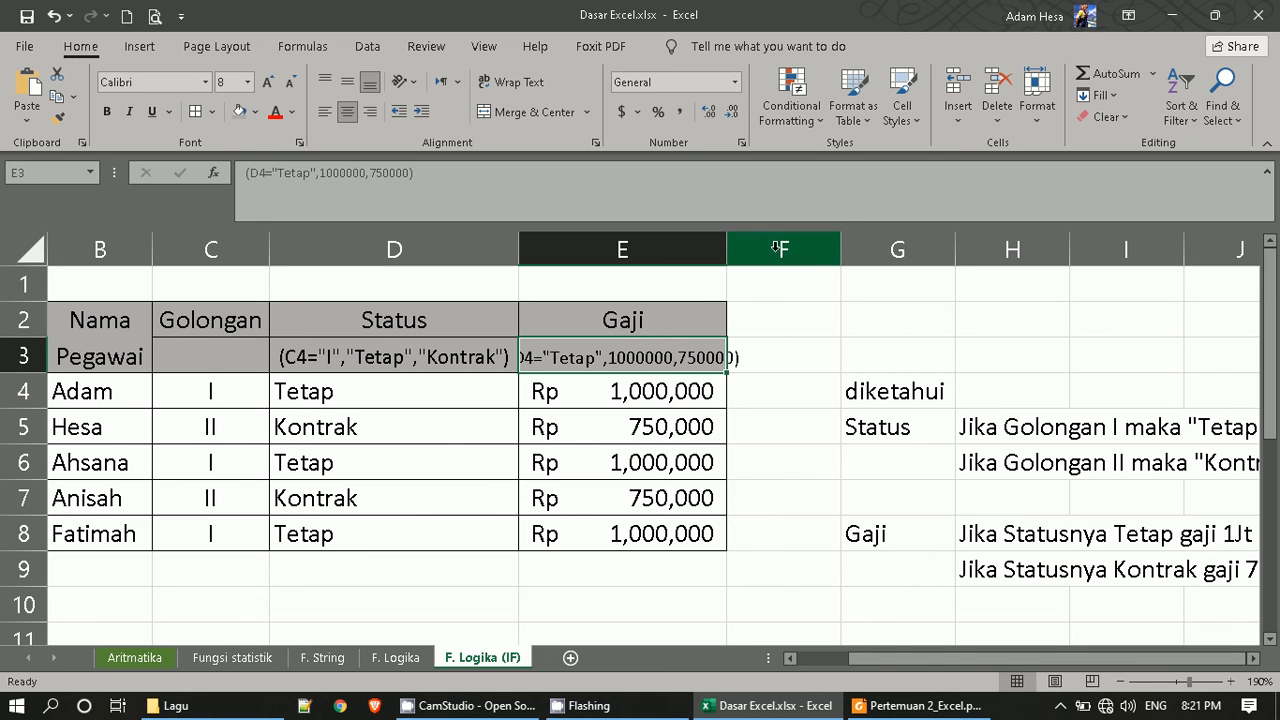
{"action": "left_click_drag", "start_coordinate": [726, 243], "coordinate": [782, 243]}
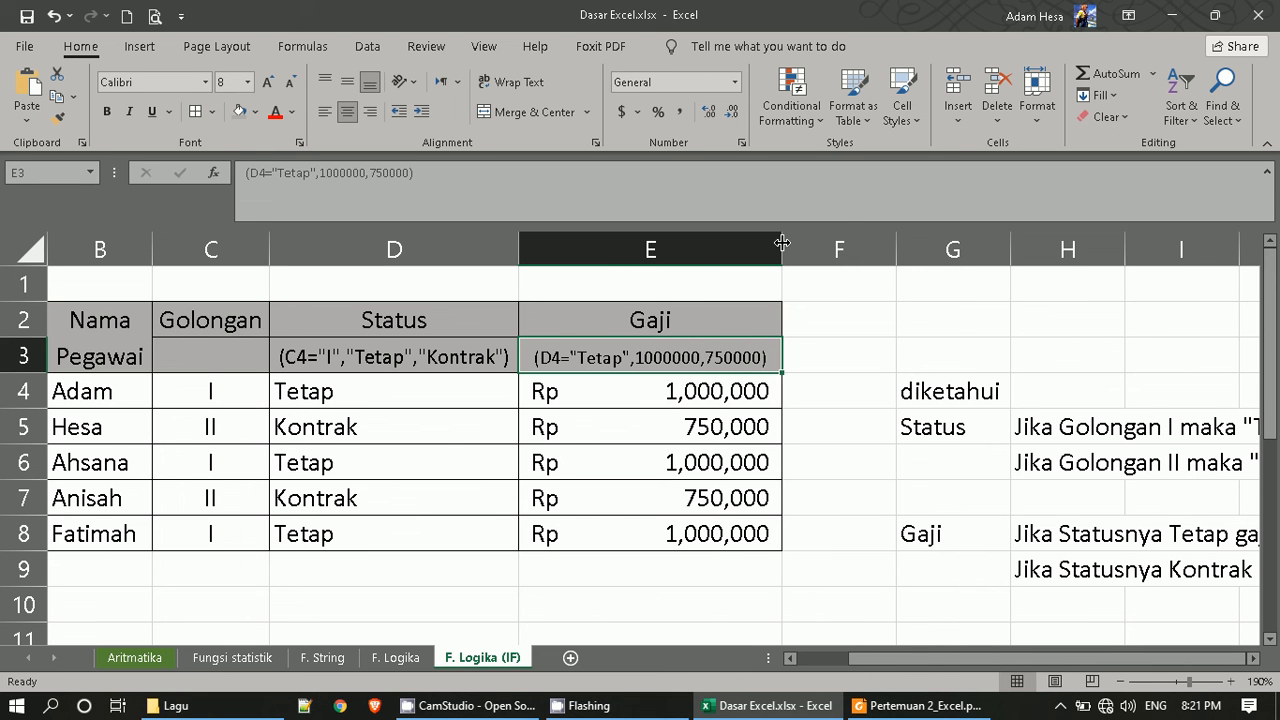
Compare the Status and Gaji formulas in rows 4 and 5 of the employee table.
{"action": "left_click", "coordinate": [754, 412]}
{"action": "left_click", "coordinate": [709, 399]}
{"action": "left_click", "coordinate": [704, 419]}
{"action": "left_click", "coordinate": [476, 392]}
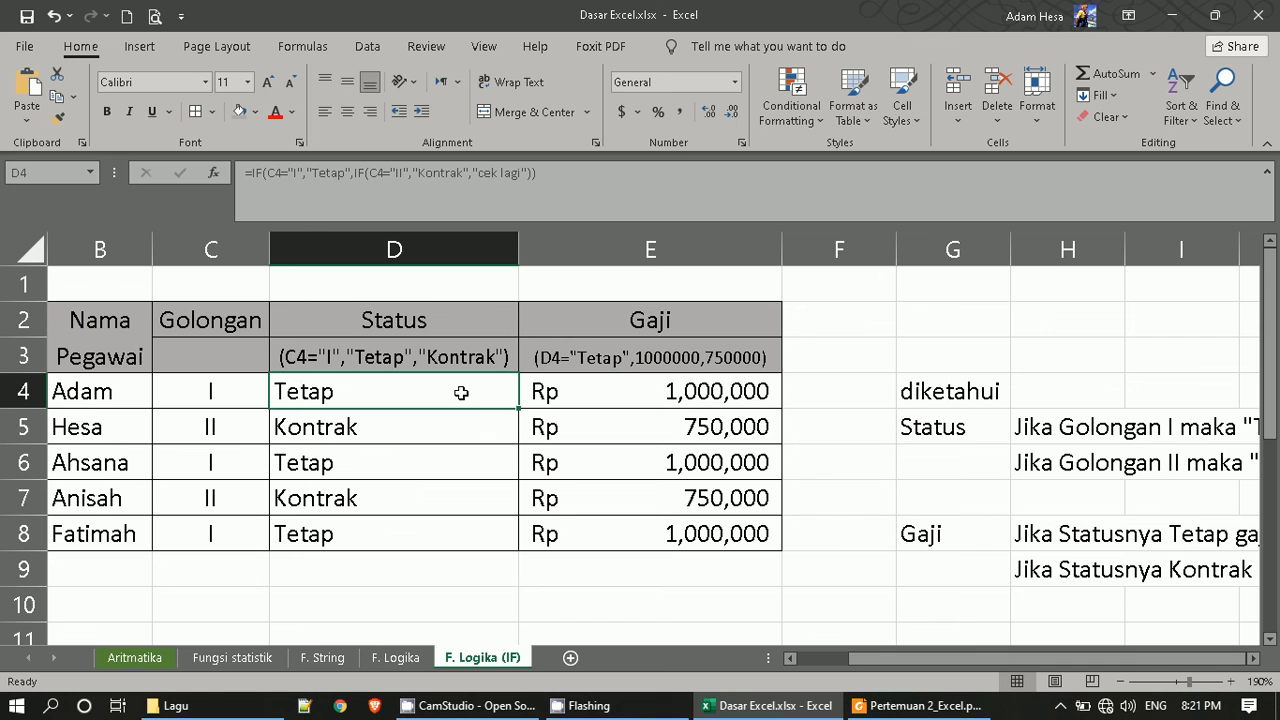
{"action": "left_click", "coordinate": [768, 394]}
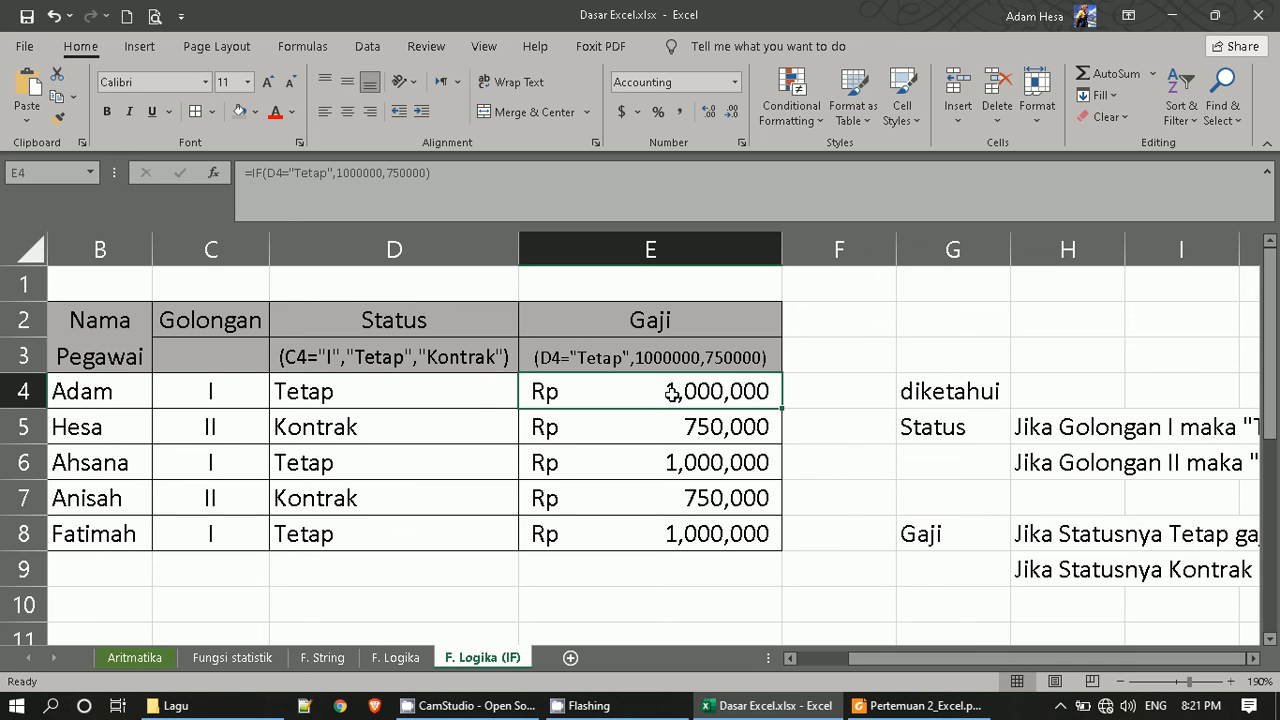
{"action": "left_click", "coordinate": [495, 428]}
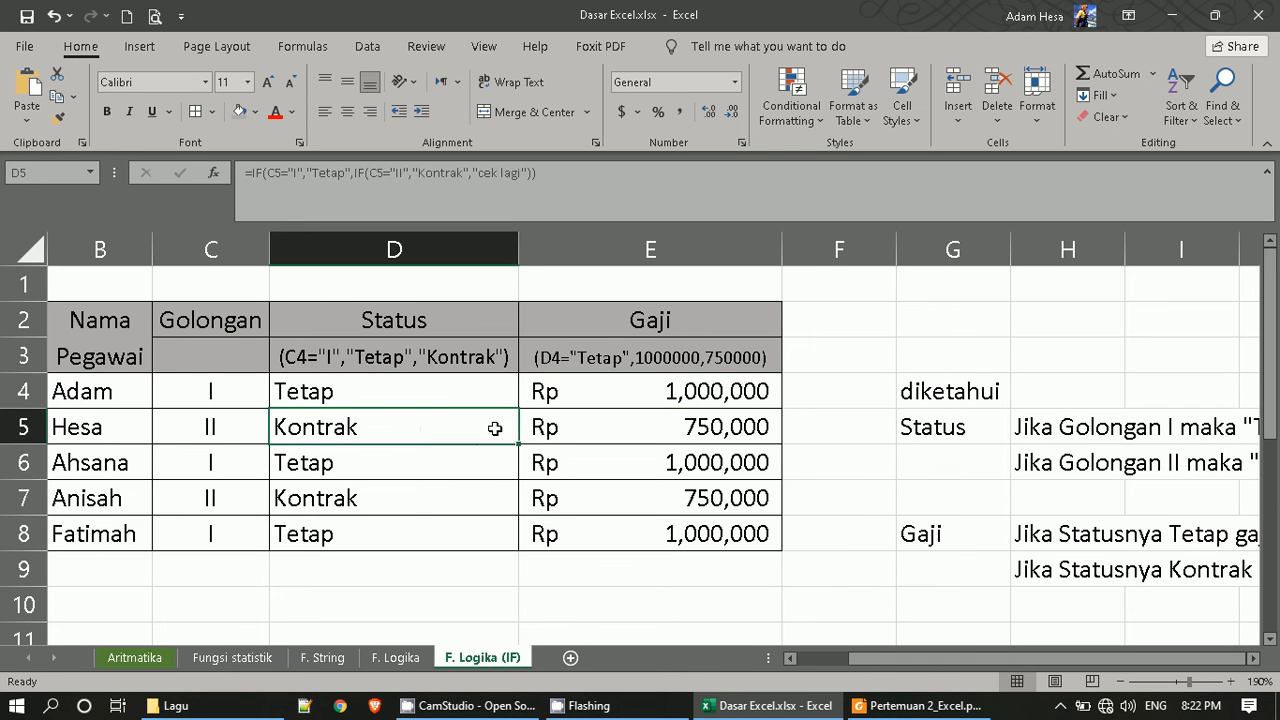
{"action": "left_click", "coordinate": [655, 427]}
{"action": "left_click", "coordinate": [673, 391]}
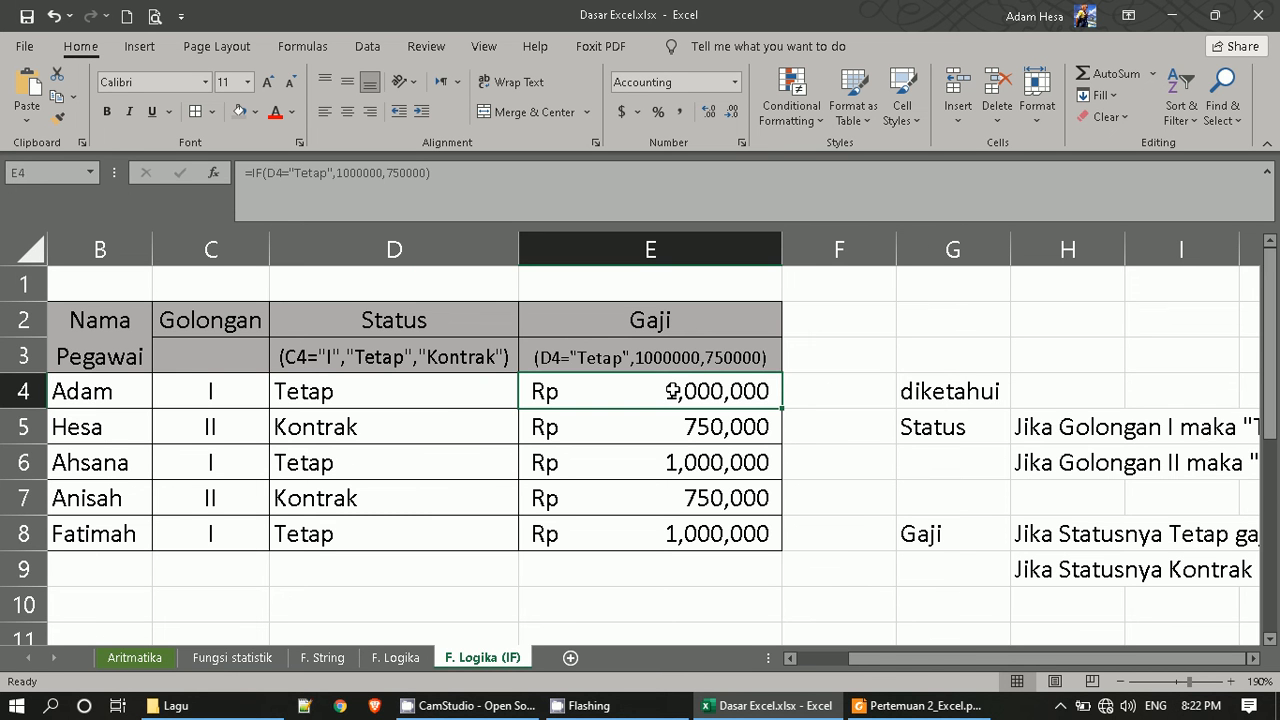
{"action": "left_click", "coordinate": [407, 423]}
Re-enter II in C7 and change the Golongan in C5 to III to test the formulas.
{"action": "left_click", "coordinate": [256, 427]}
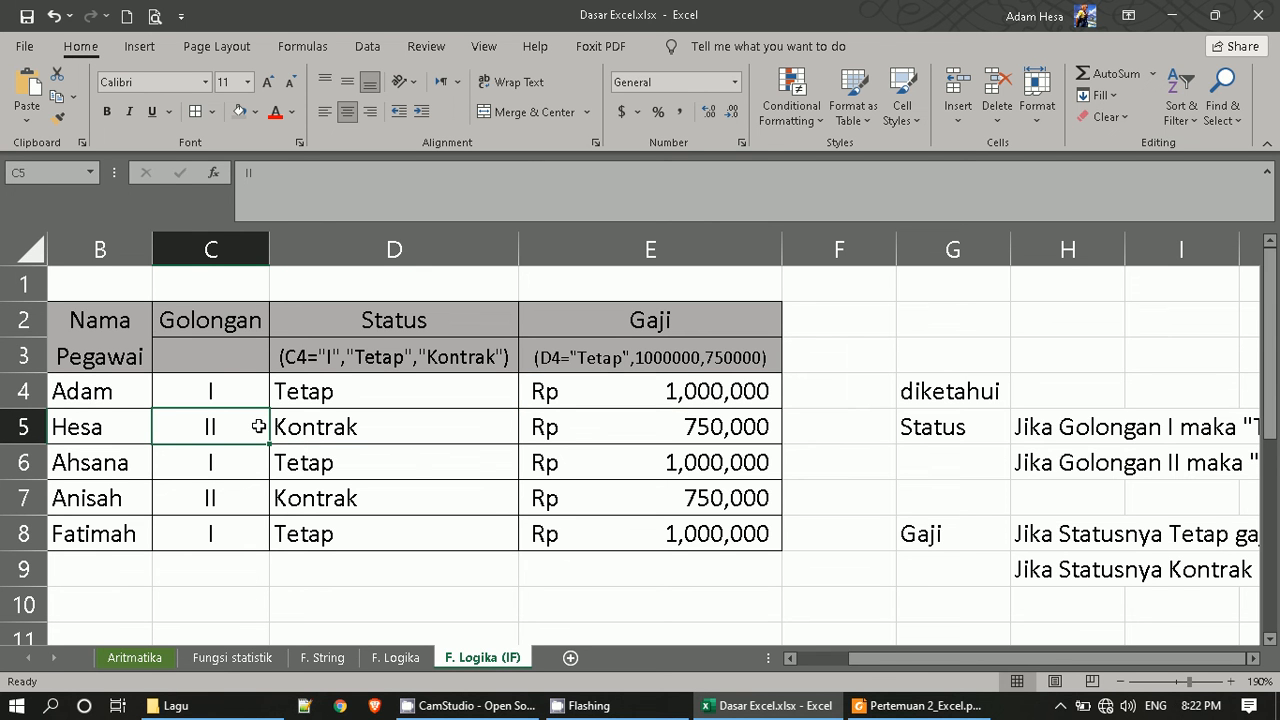
{"action": "key", "text": "Down"}
{"action": "key", "text": "Down"}
{"action": "type", "text": "i"}
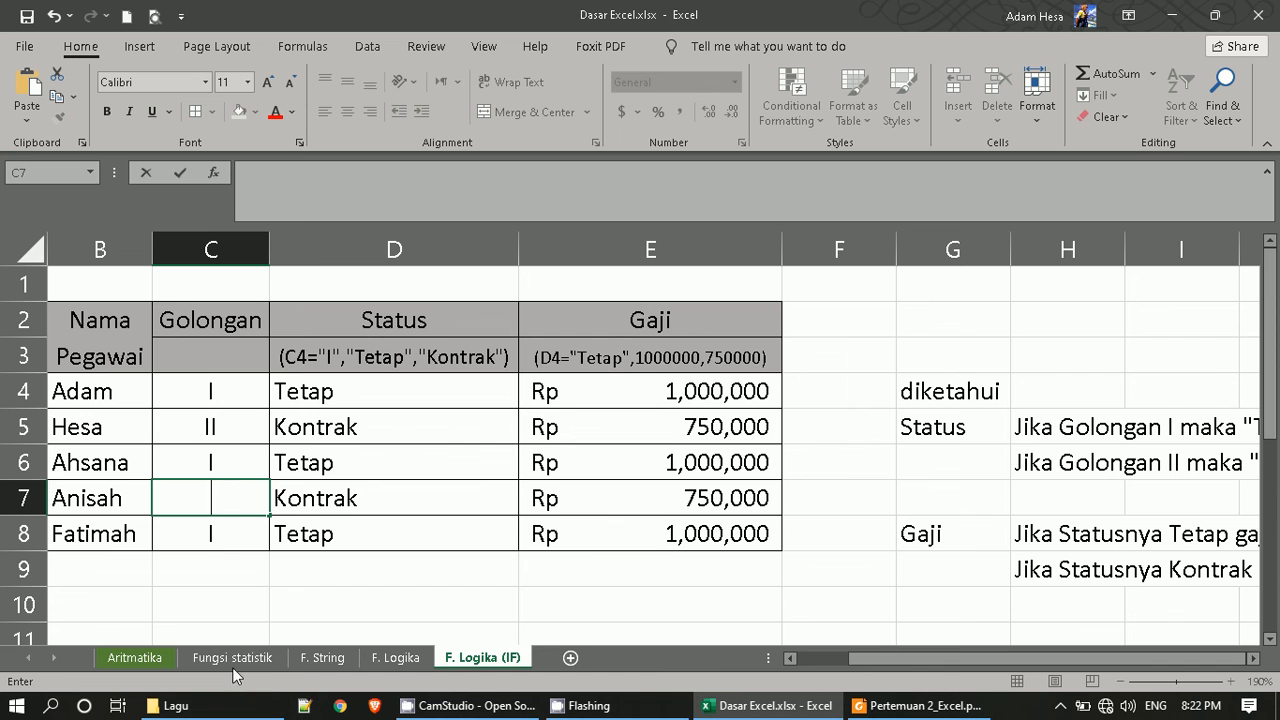
{"action": "type", "text": "i"}
{"action": "left_click", "coordinate": [243, 510]}
{"action": "left_click", "coordinate": [235, 428]}
{"action": "type", "text": "iii"}
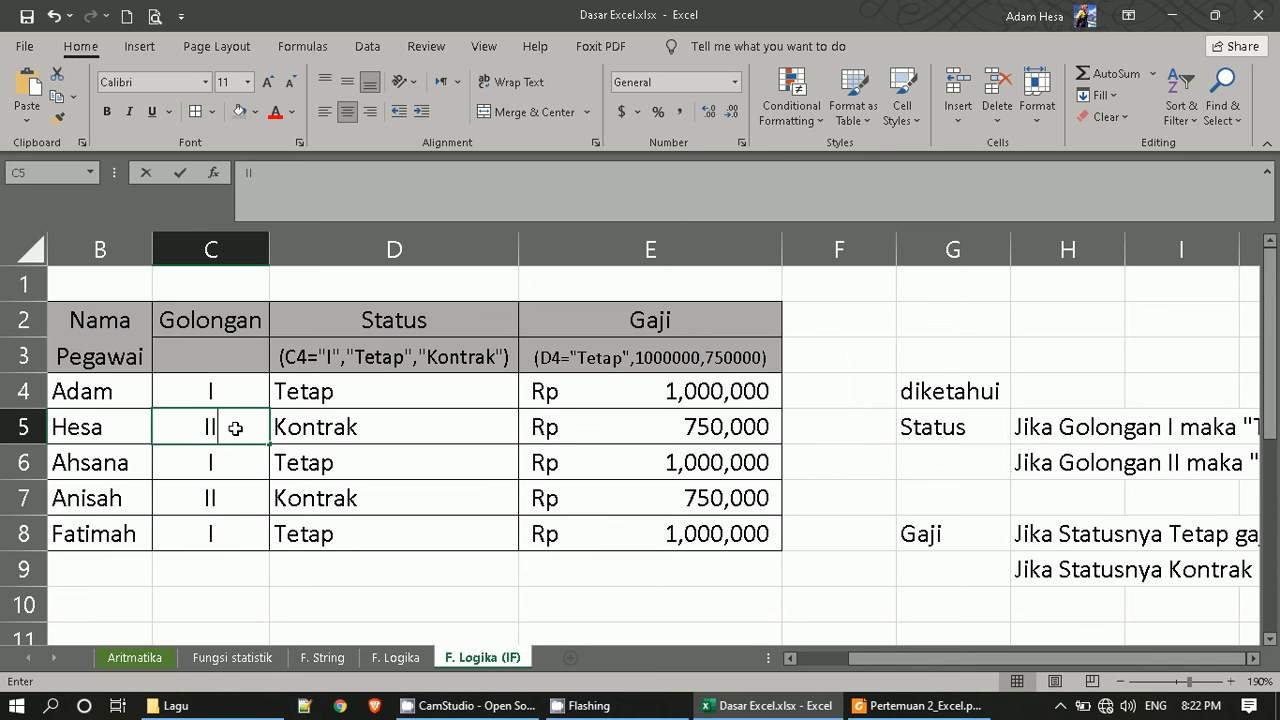
{"action": "key", "text": "Return"}
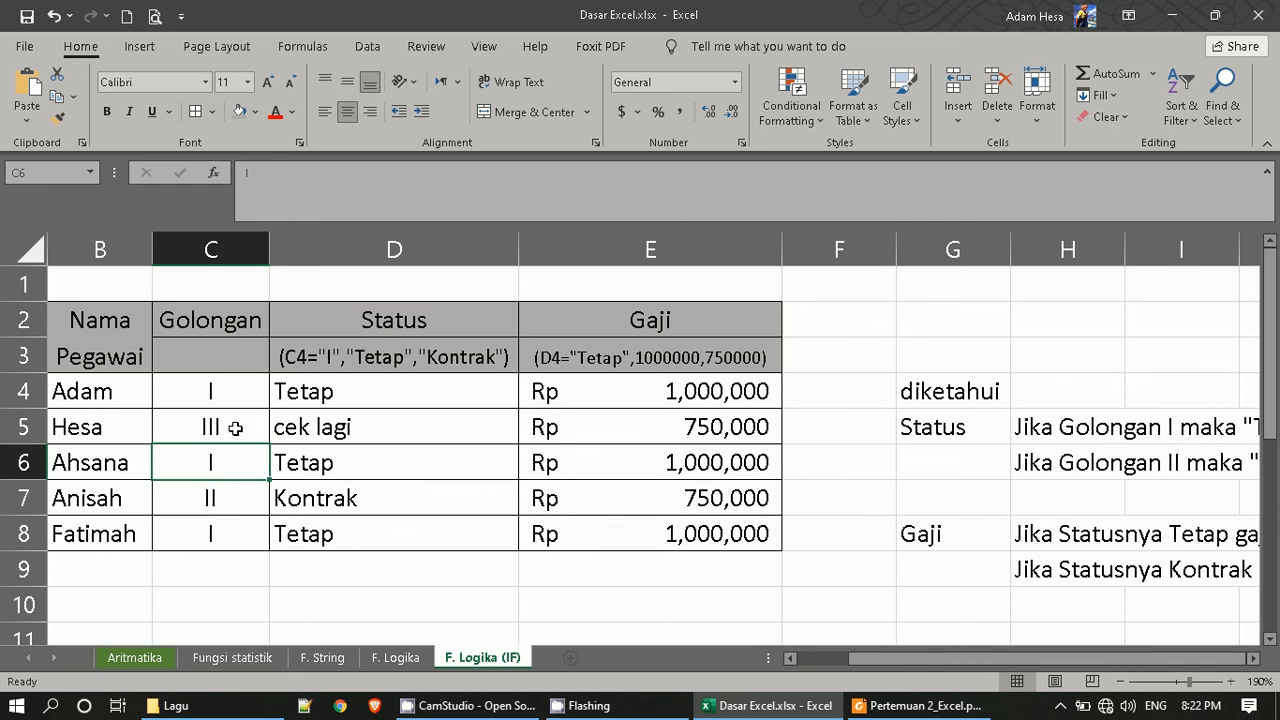
Check how the Gaji formula in E5 and the Status formula in D5 respond to the changed Golongan.
{"action": "left_click", "coordinate": [668, 434]}
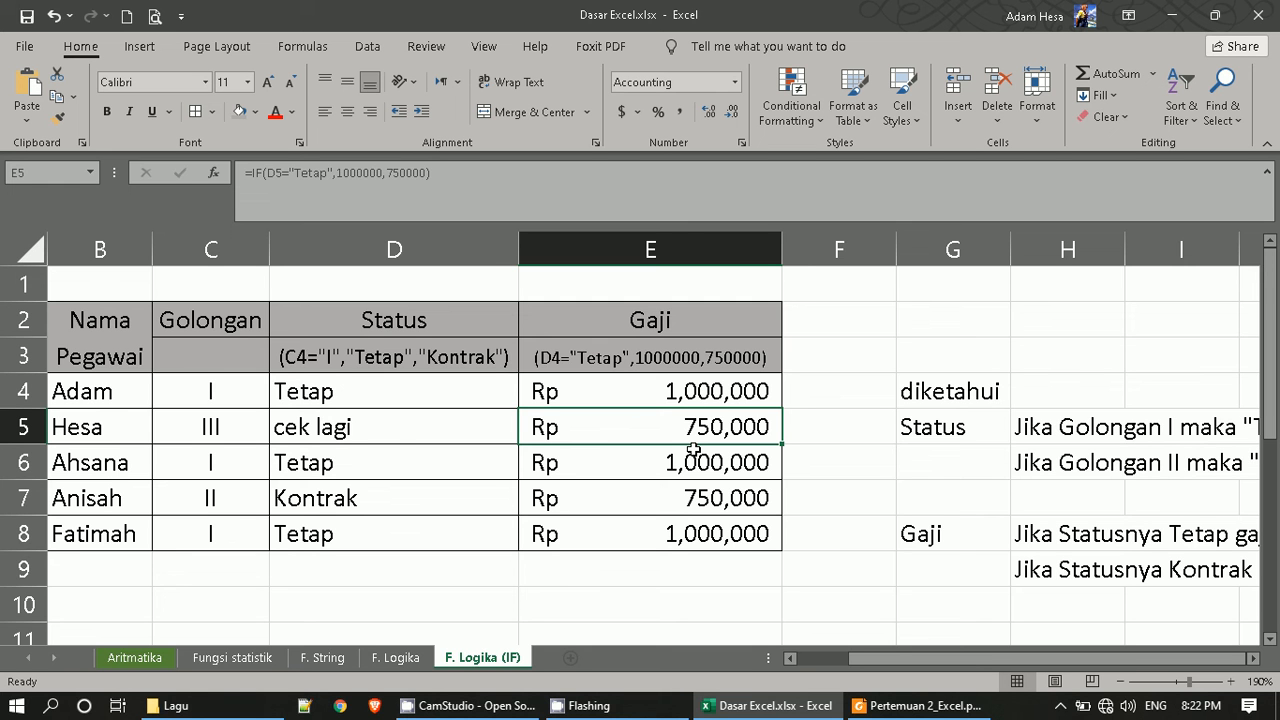
{"action": "left_click", "coordinate": [386, 422]}
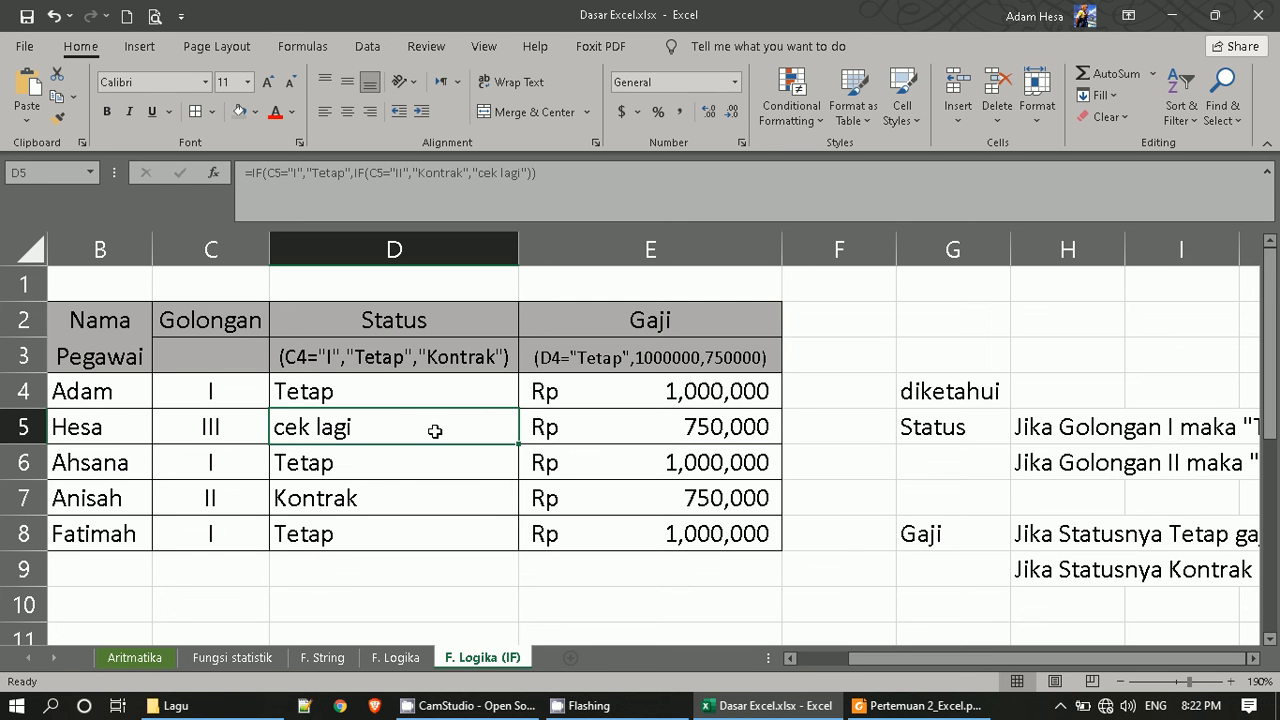
{"action": "left_click", "coordinate": [734, 430]}
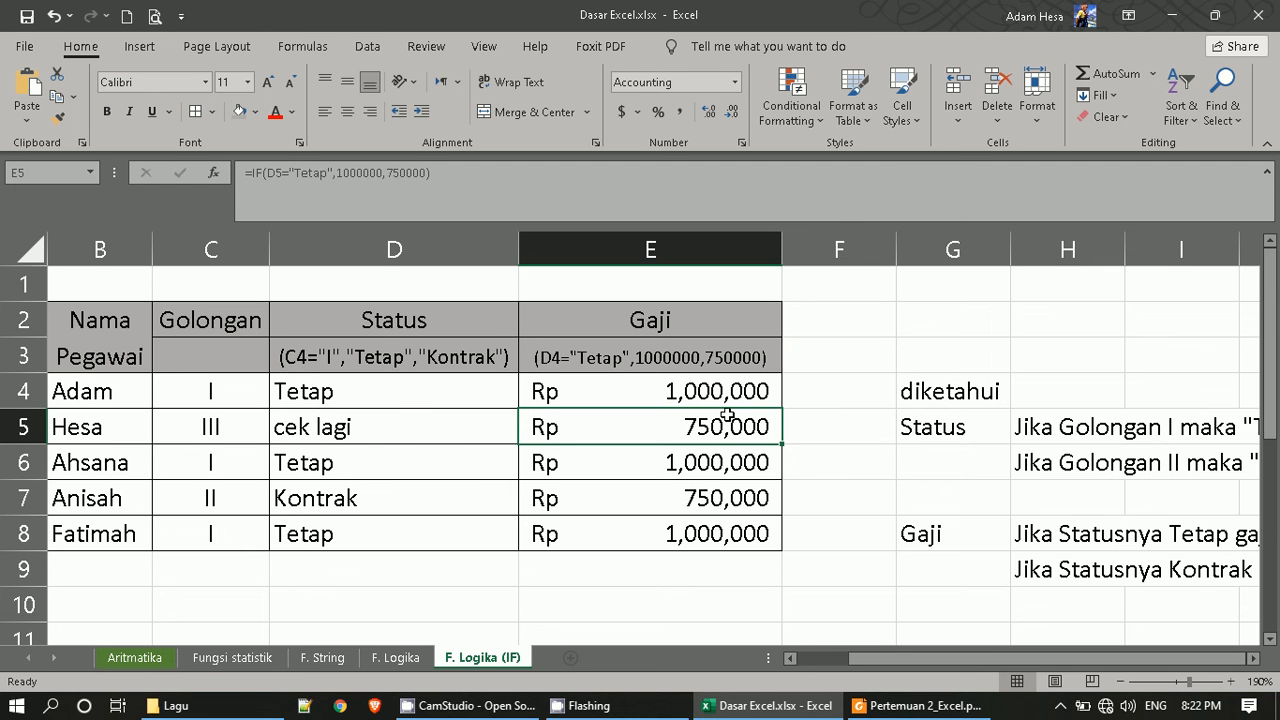
{"action": "left_click", "coordinate": [384, 446]}
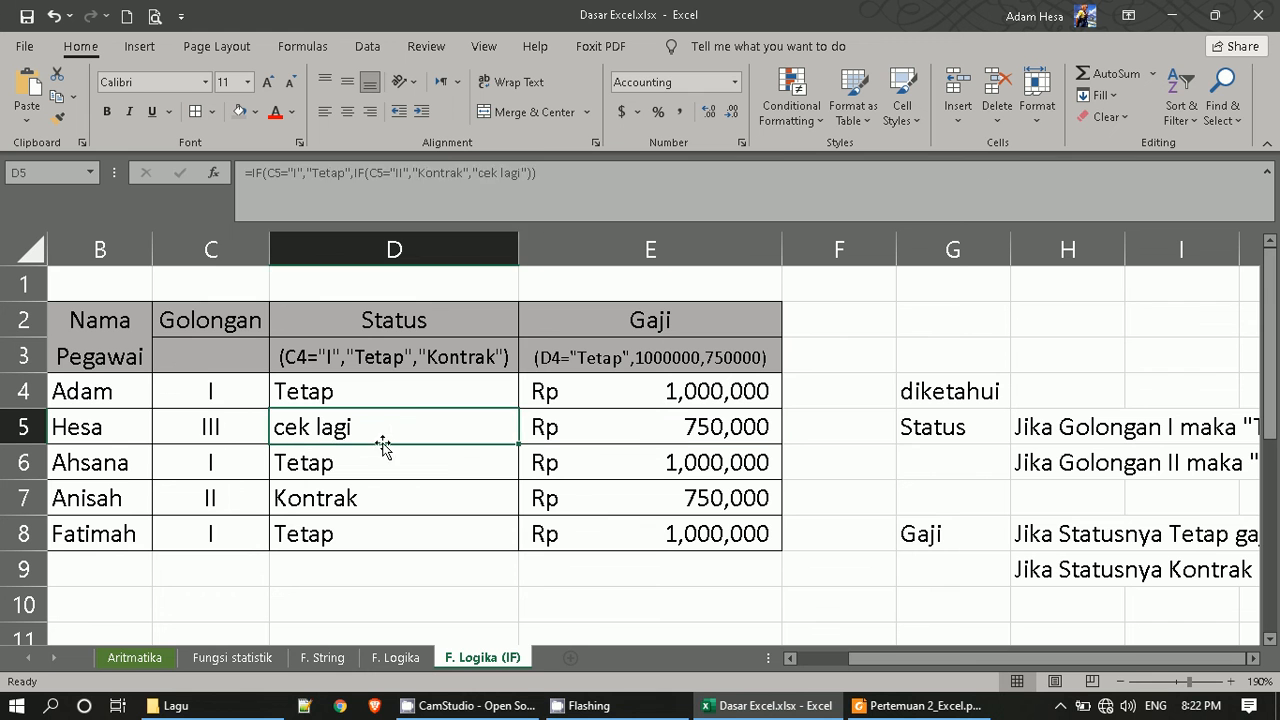
Set the Golongan in C5 back to II.
{"action": "left_click", "coordinate": [250, 432]}
{"action": "type", "text": "II"}
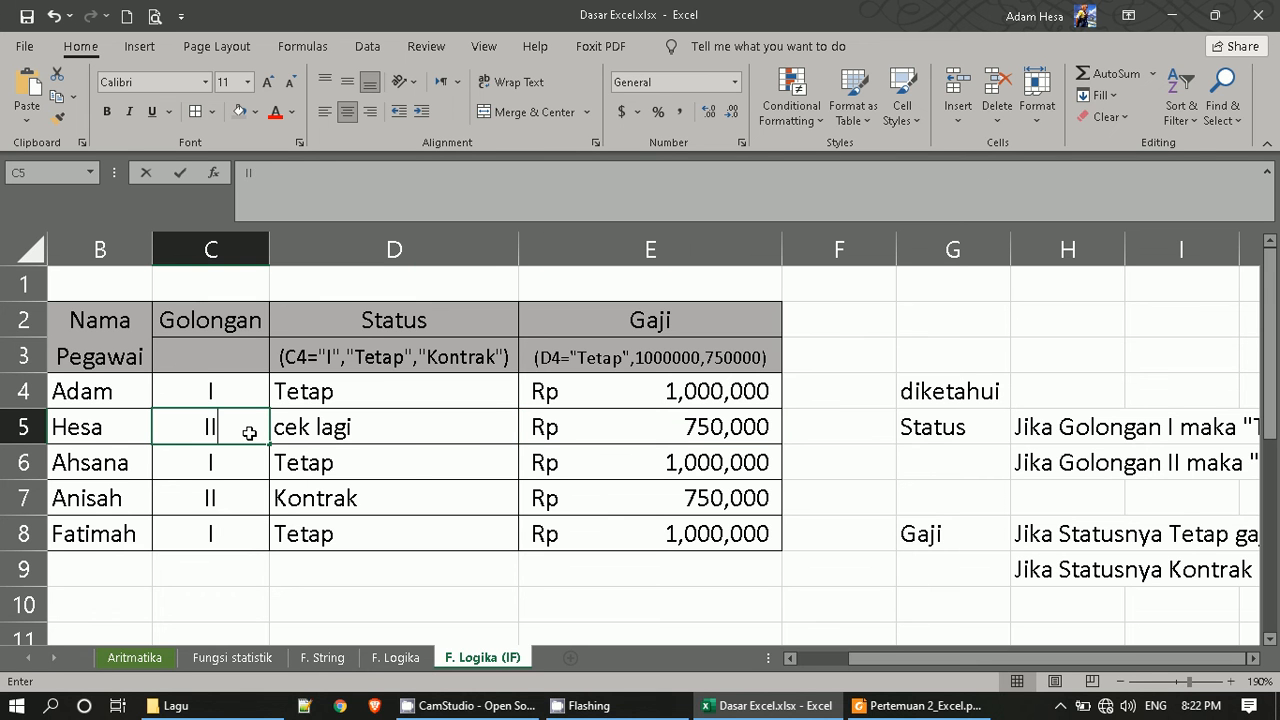
{"action": "key", "text": "Return"}
Try to replace the false value 750000 in the E5 Gaji formula with a nested IF.
{"action": "left_click", "coordinate": [750, 416]}
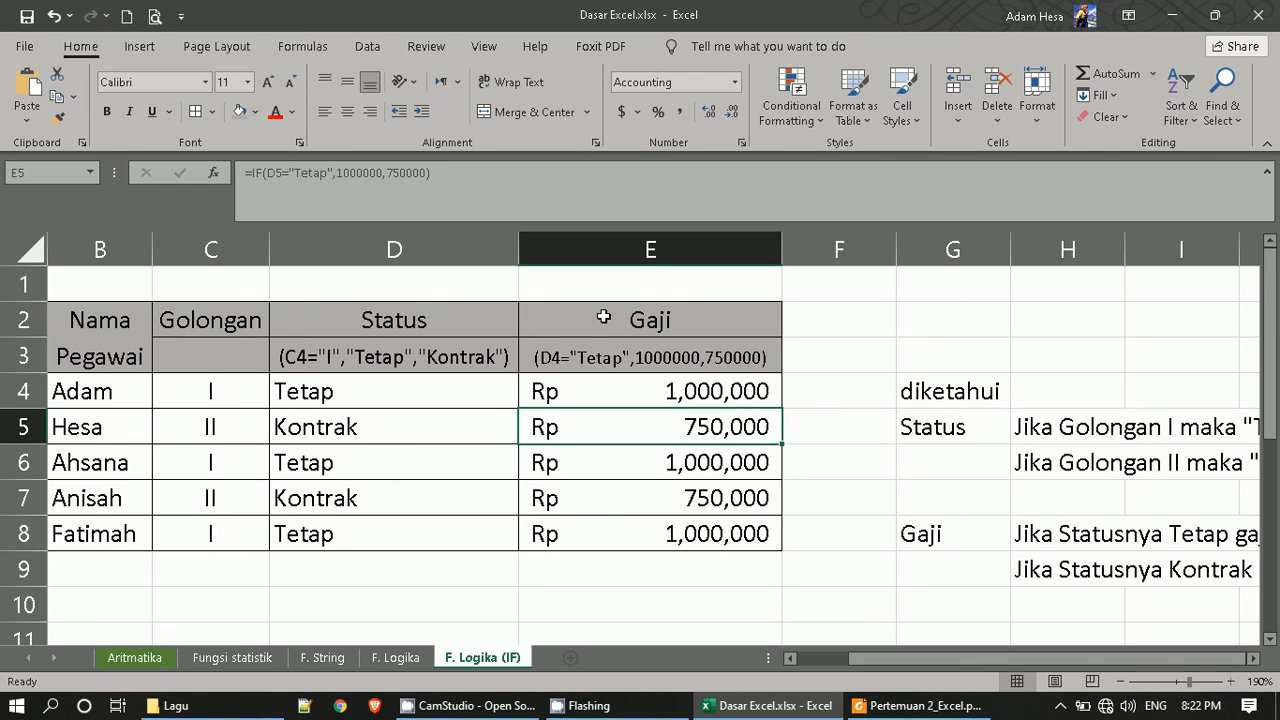
{"action": "double_click", "coordinate": [651, 430]}
{"action": "left_click", "coordinate": [699, 427]}
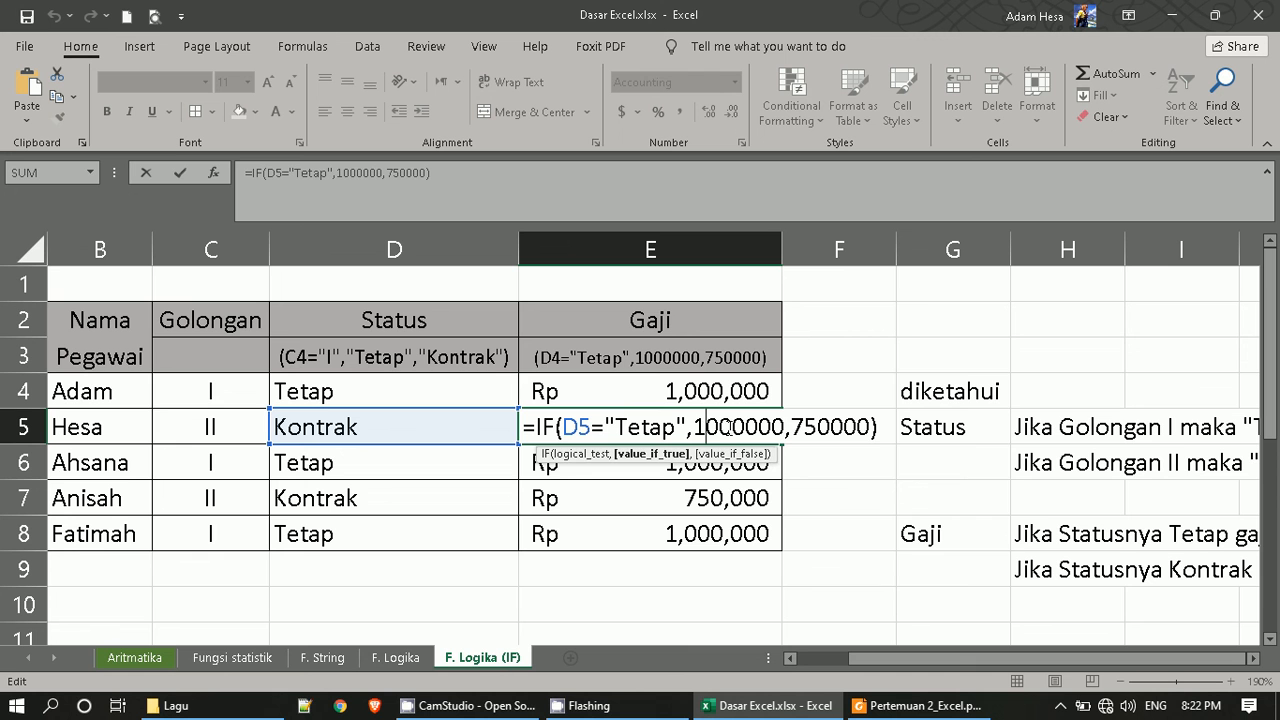
{"action": "left_click_drag", "start_coordinate": [697, 425], "coordinate": [877, 427]}
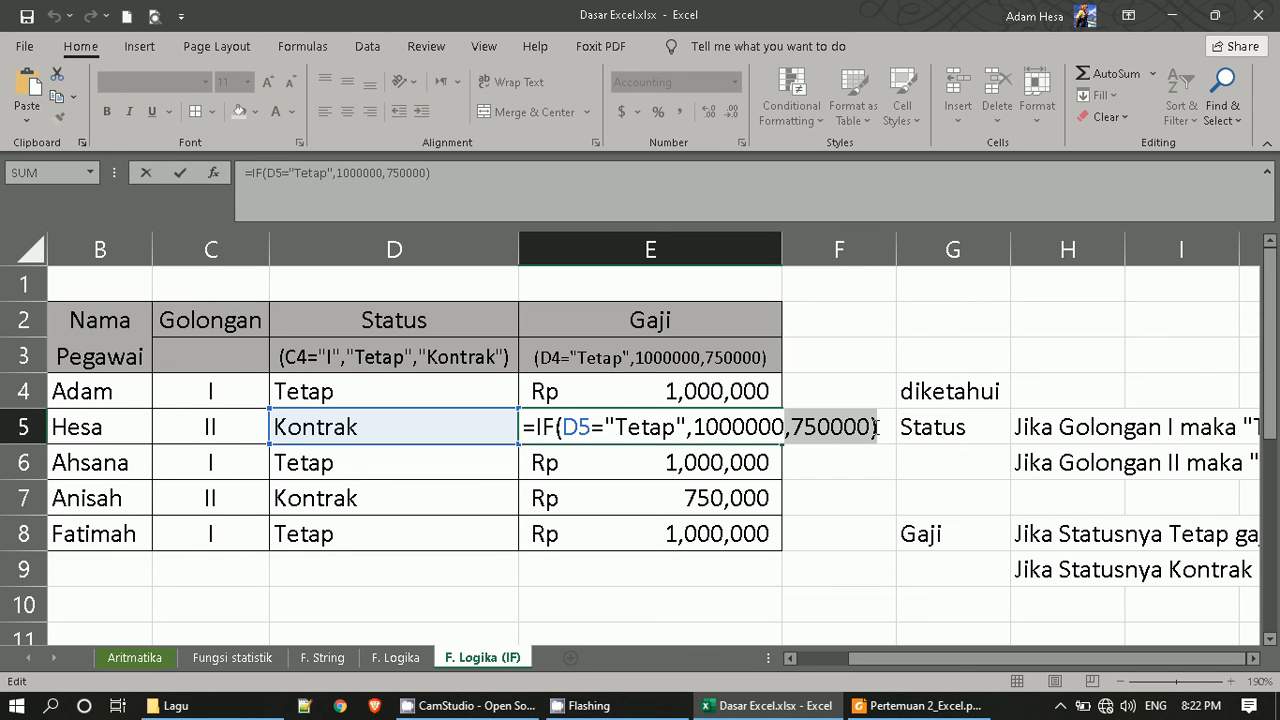
{"action": "key", "text": "BackSpace"}
{"action": "type", "text": ","}
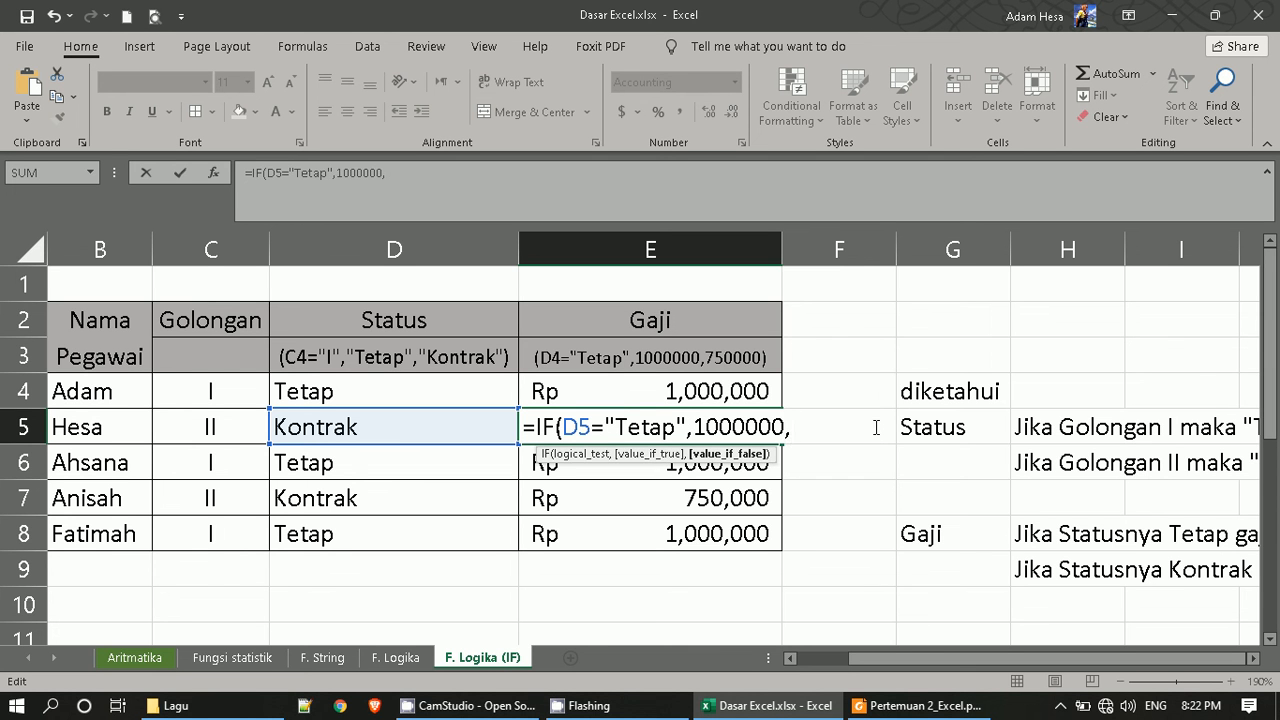
{"action": "type", "text": "IF("}
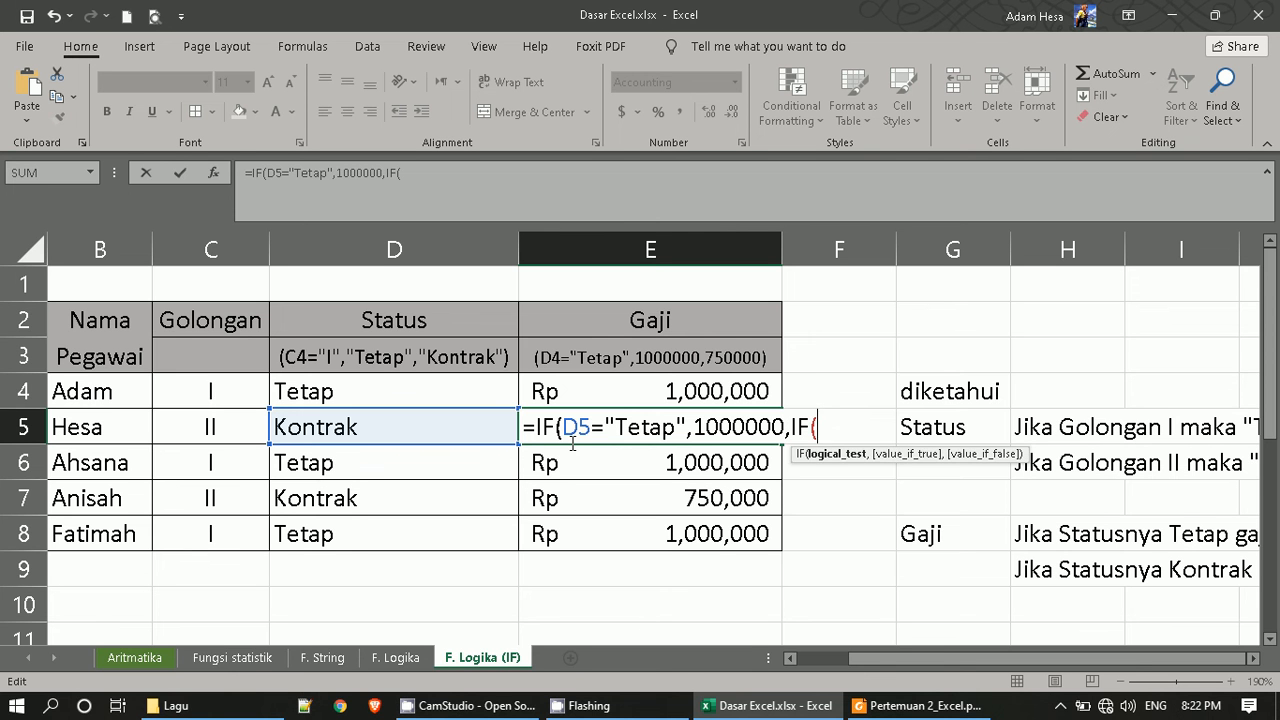
{"action": "key", "text": "BackSpace"}
{"action": "key", "text": "BackSpace"}
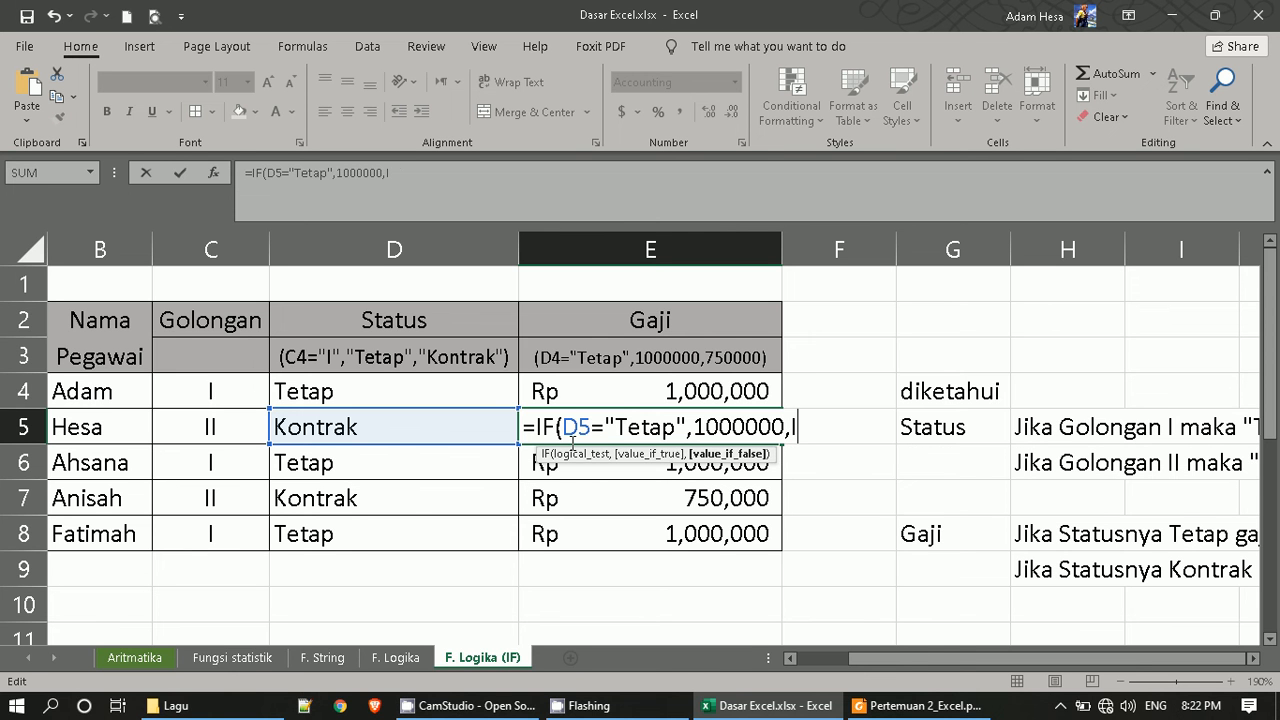
{"action": "left_click", "coordinate": [890, 530]}
Restore the Gaji formula in E5 by copying the one from E4 over it.
{"action": "left_click", "coordinate": [705, 400]}
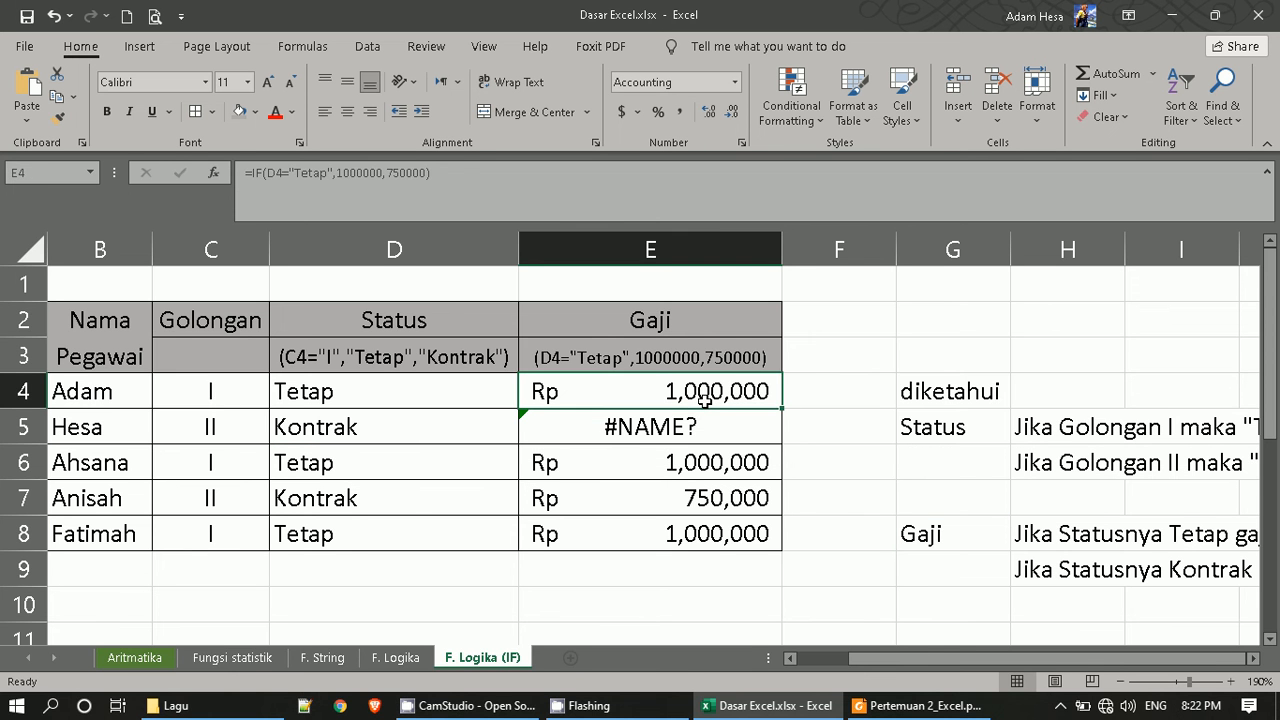
{"action": "key", "text": "ctrl+c"}
{"action": "key", "text": "Down"}
{"action": "key", "text": "Return"}
Replace the false value 750000 in the E4 Gaji formula with a nested IF that tests D4="Kontrak".
{"action": "double_click", "coordinate": [705, 400]}
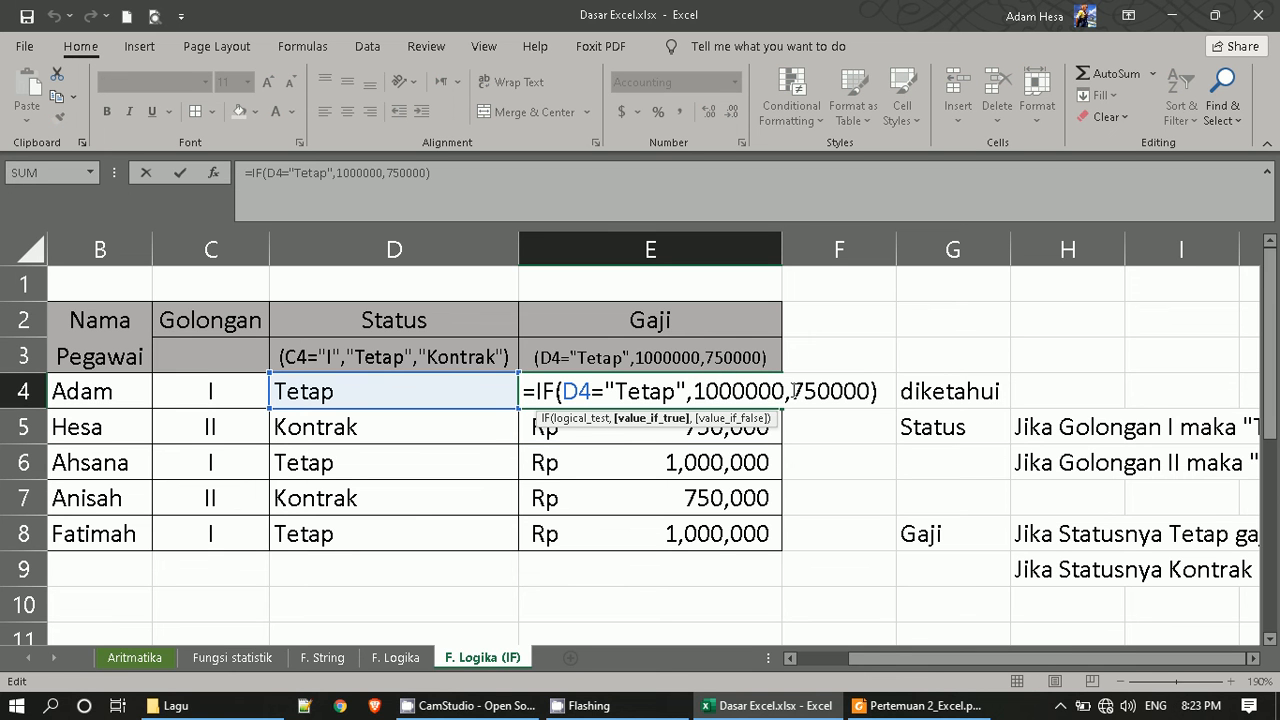
{"action": "left_click_drag", "start_coordinate": [793, 391], "coordinate": [871, 384]}
{"action": "key", "text": "BackSpace"}
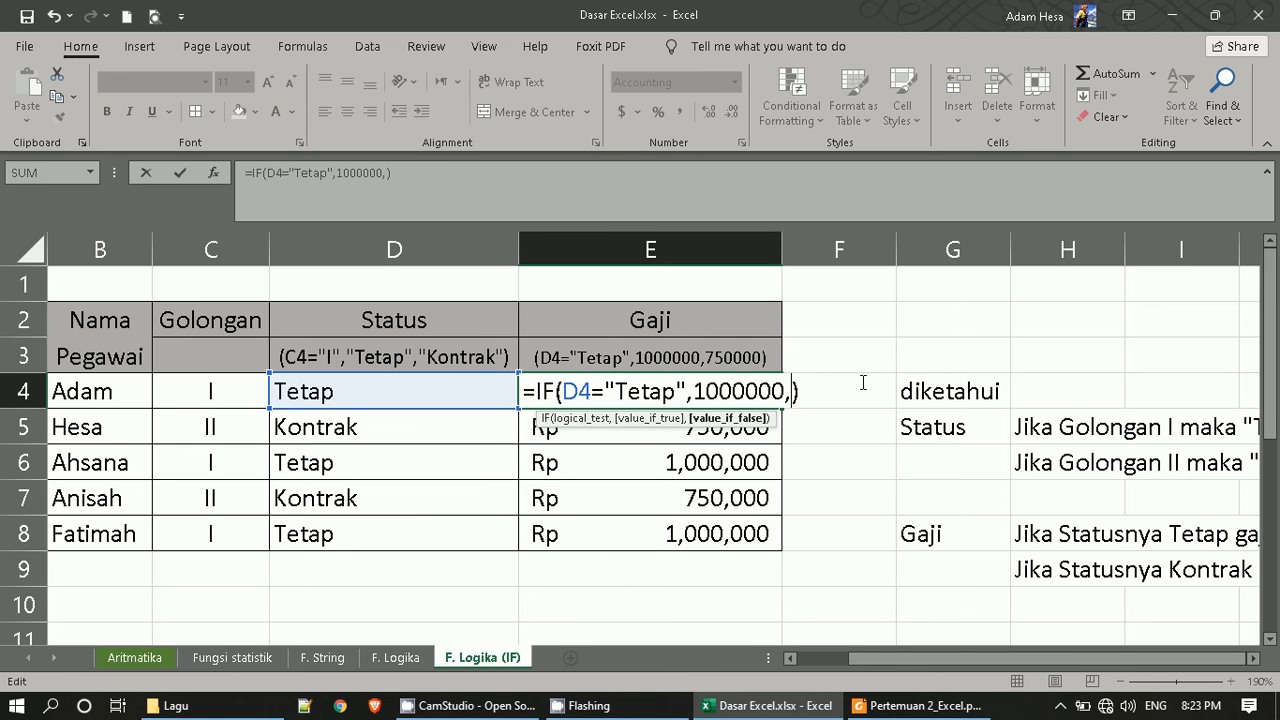
{"action": "type", "text": "IF("}
{"action": "left_click", "coordinate": [395, 385]}
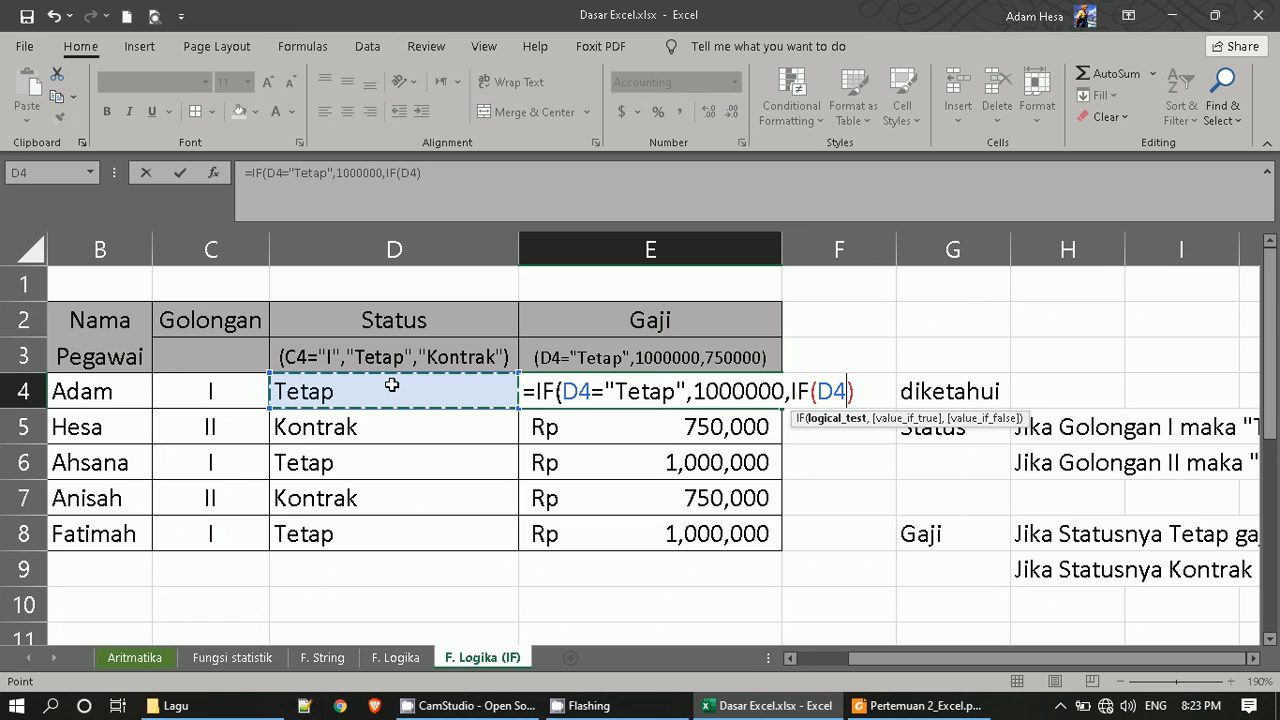
{"action": "type", "text": "="}
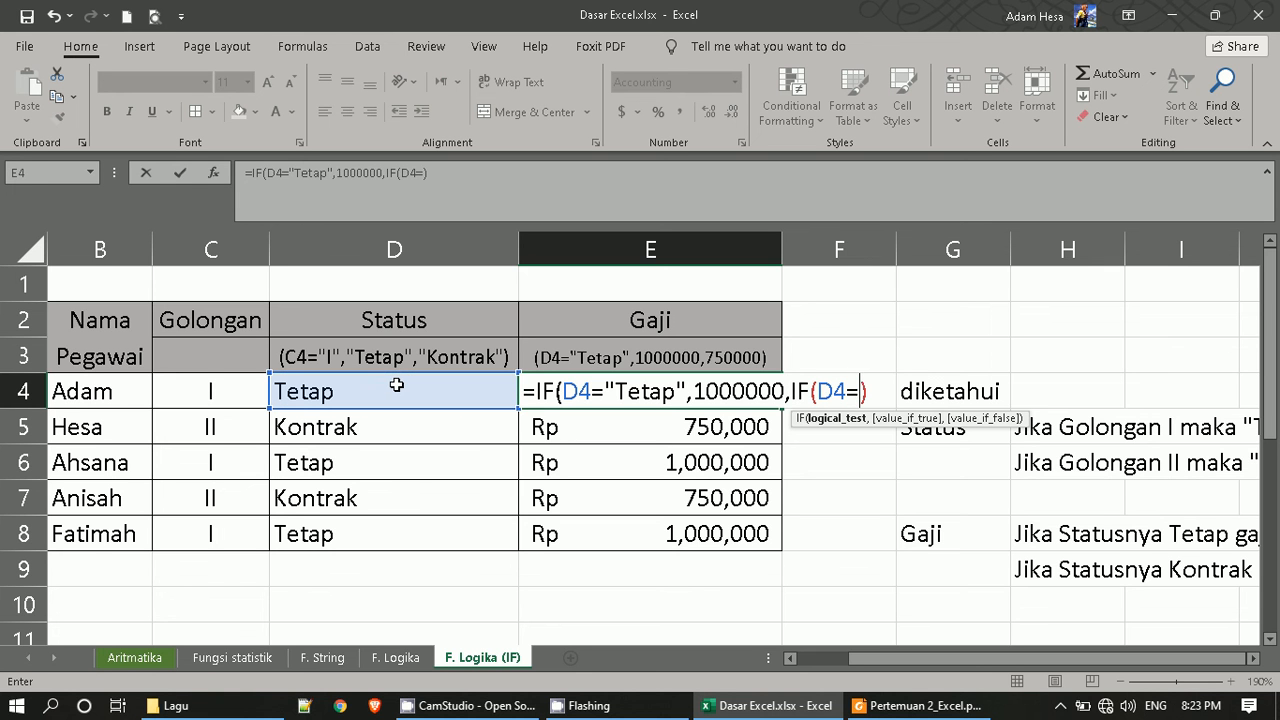
{"action": "type", "text": "\"KOnt"}
{"action": "key", "text": "BackSpace"}
{"action": "key", "text": "BackSpace"}
{"action": "key", "text": "BackSpace"}
{"action": "type", "text": "ontrak"}
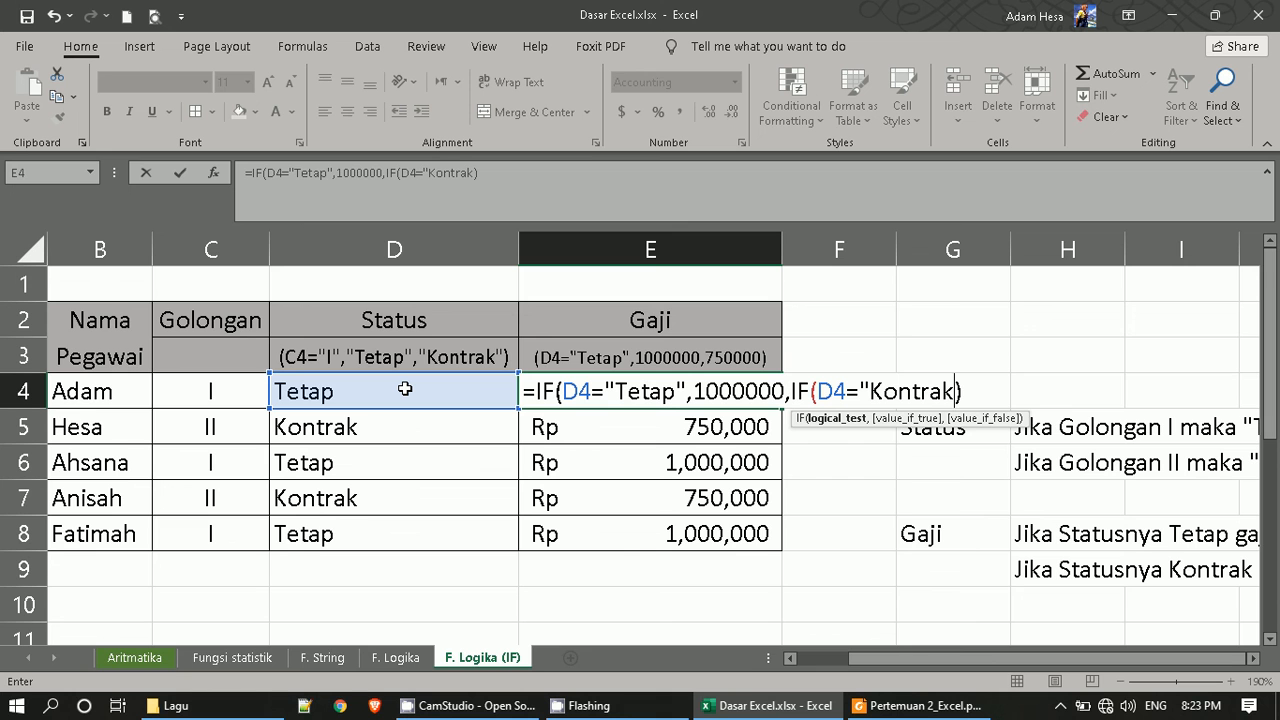
{"action": "type", "text": "\","}
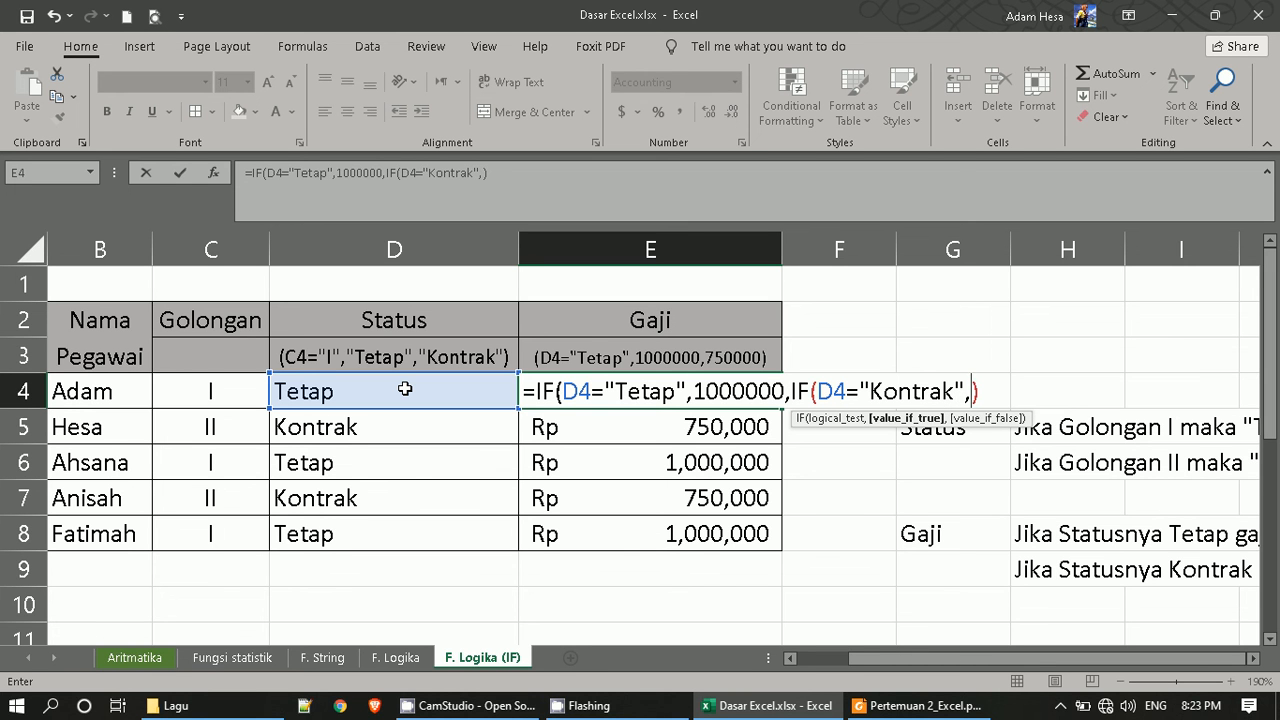
Complete the nested IF in E4 with 750000 as its true value and empty text "" as its false value.
{"action": "type", "text": "750000"}
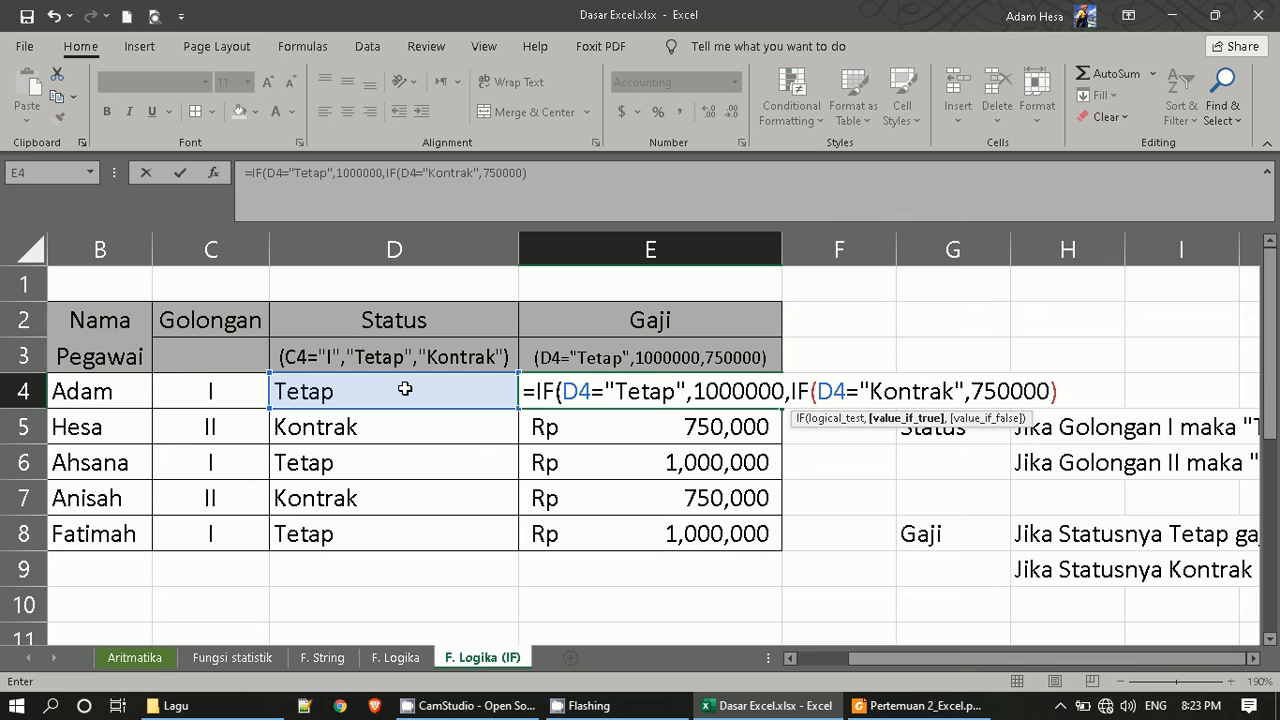
{"action": "type", "text": ","}
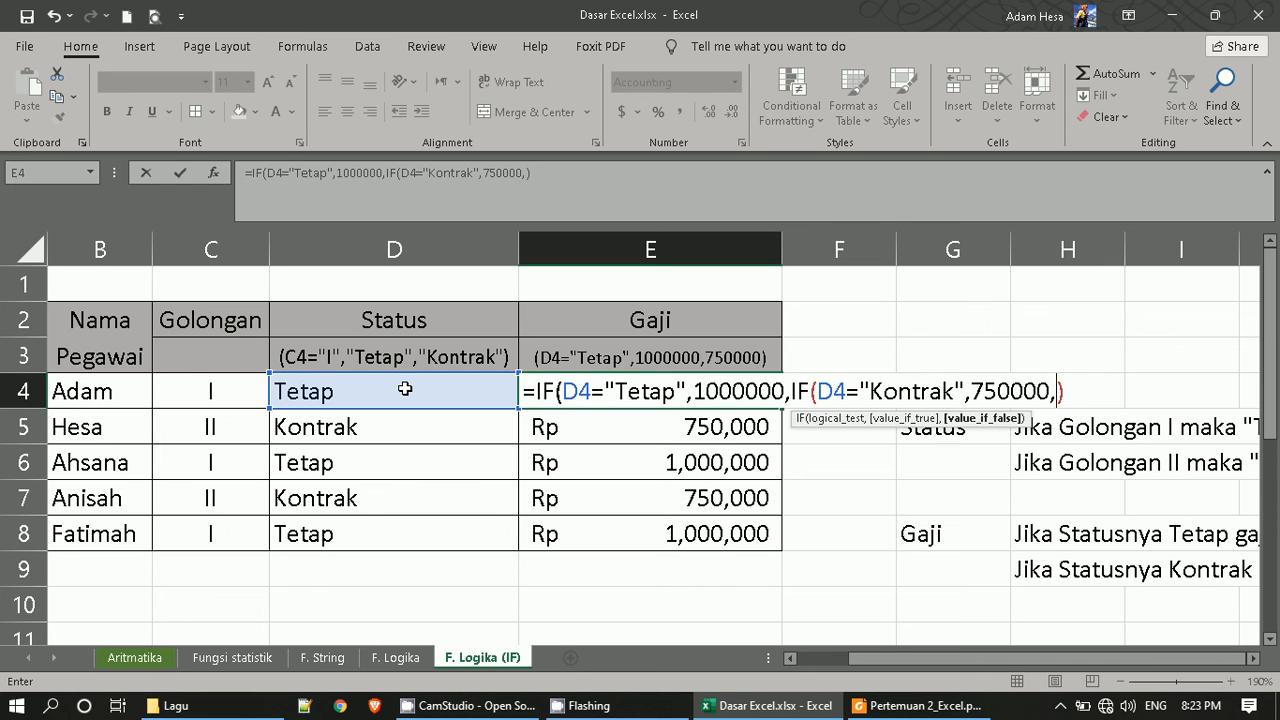
{"action": "type", "text": "0"}
{"action": "key", "text": "BackSpace"}
{"action": "type", "text": "\"\""}
{"action": "key", "text": "Return"}
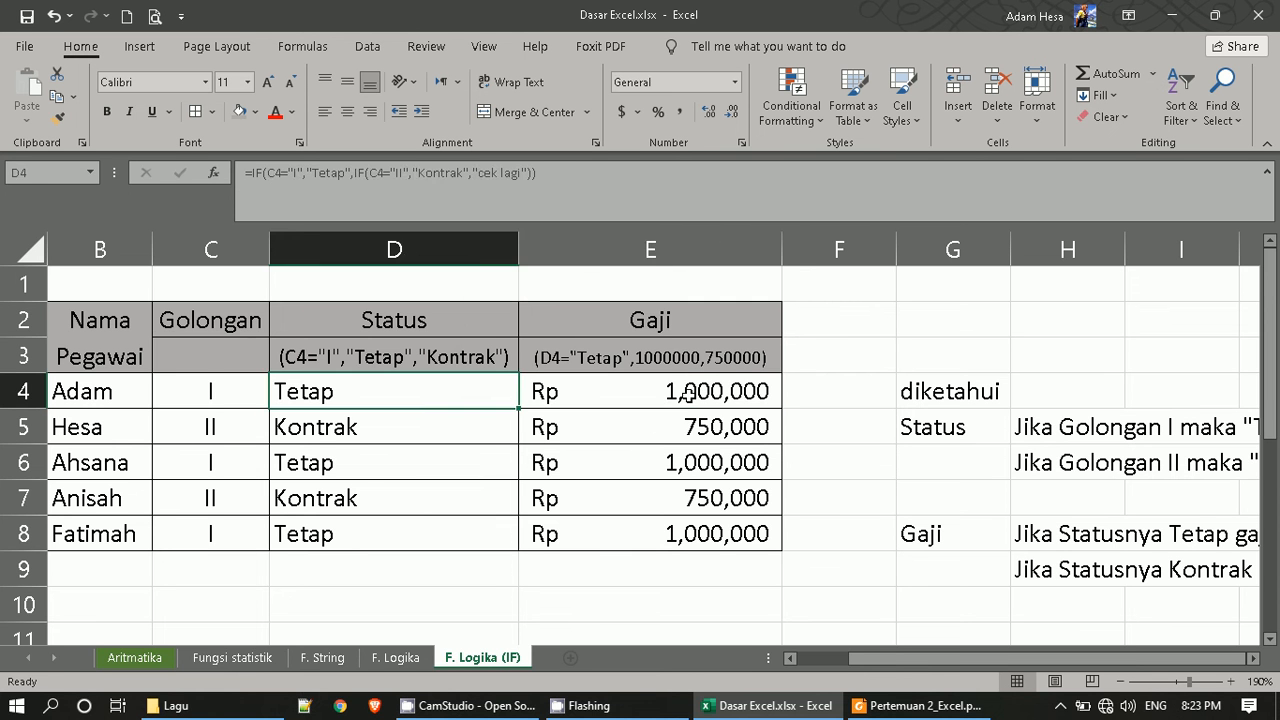
Set the false value of the nested IF in E4 to "cek lagi" and fill the formula down to E8.
{"action": "left_click", "coordinate": [688, 393]}
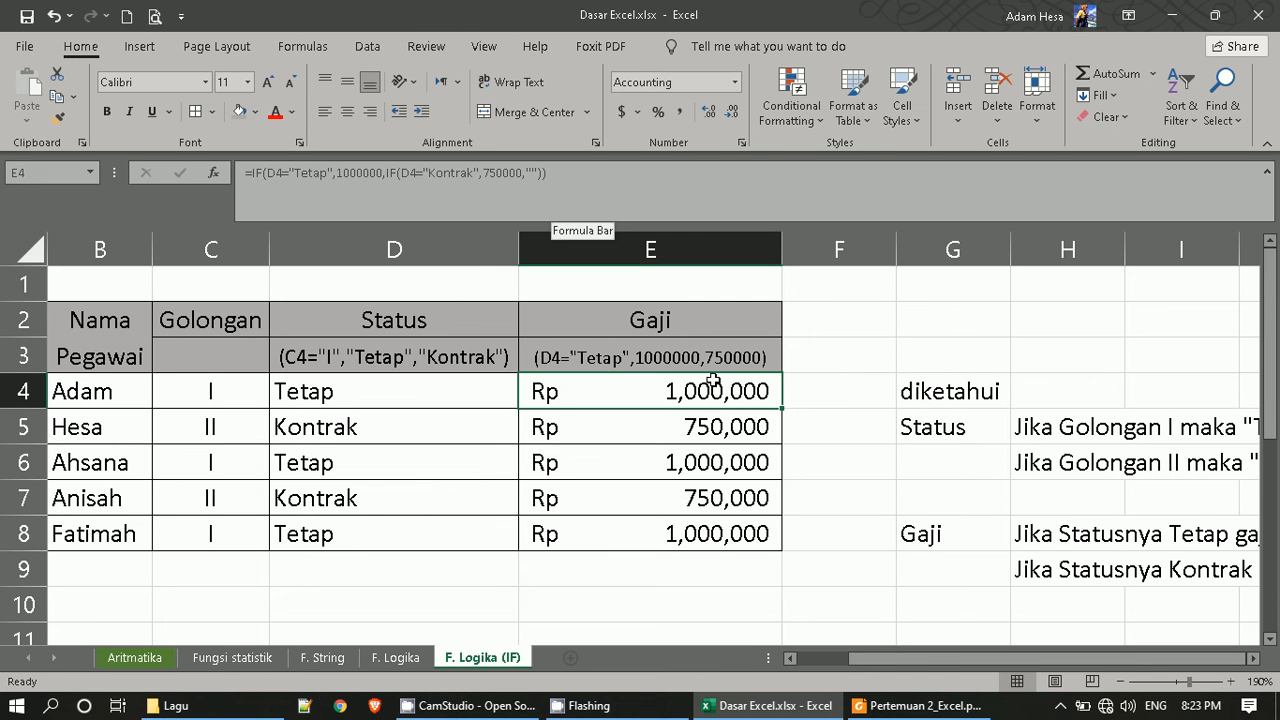
{"action": "double_click", "coordinate": [713, 385]}
{"action": "left_click", "coordinate": [1069, 391]}
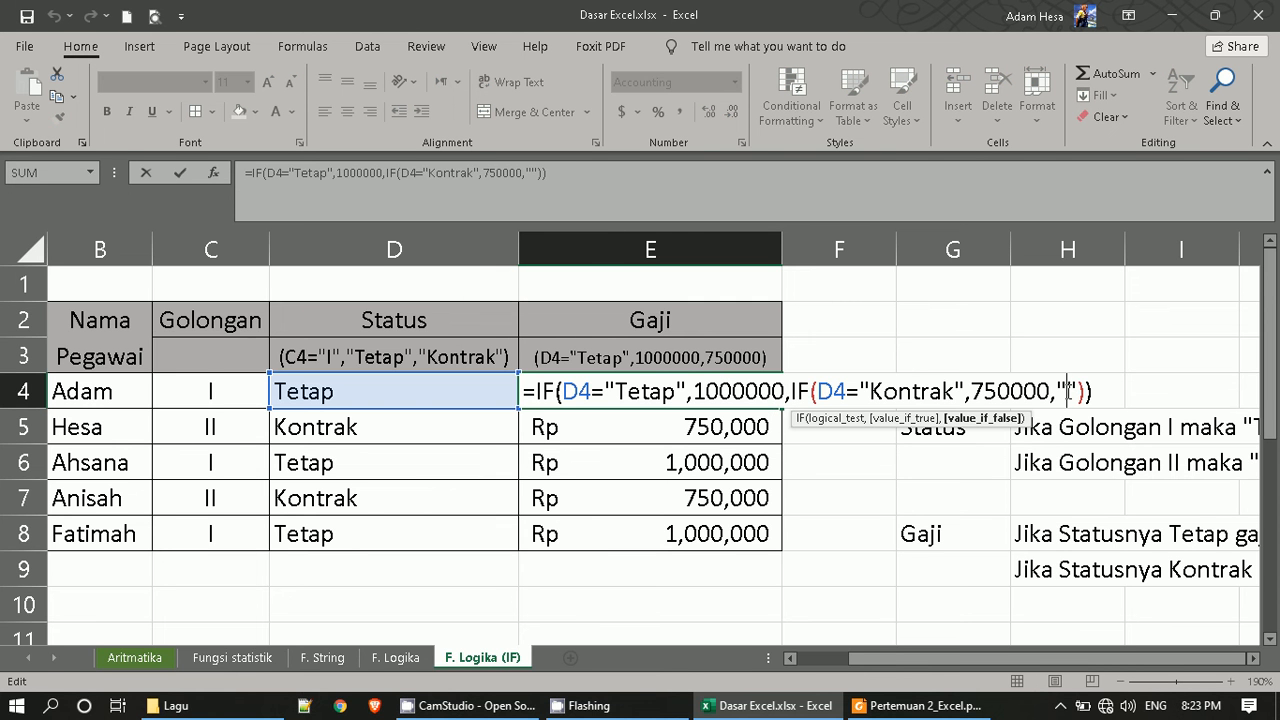
{"action": "type", "text": "cek lagi"}
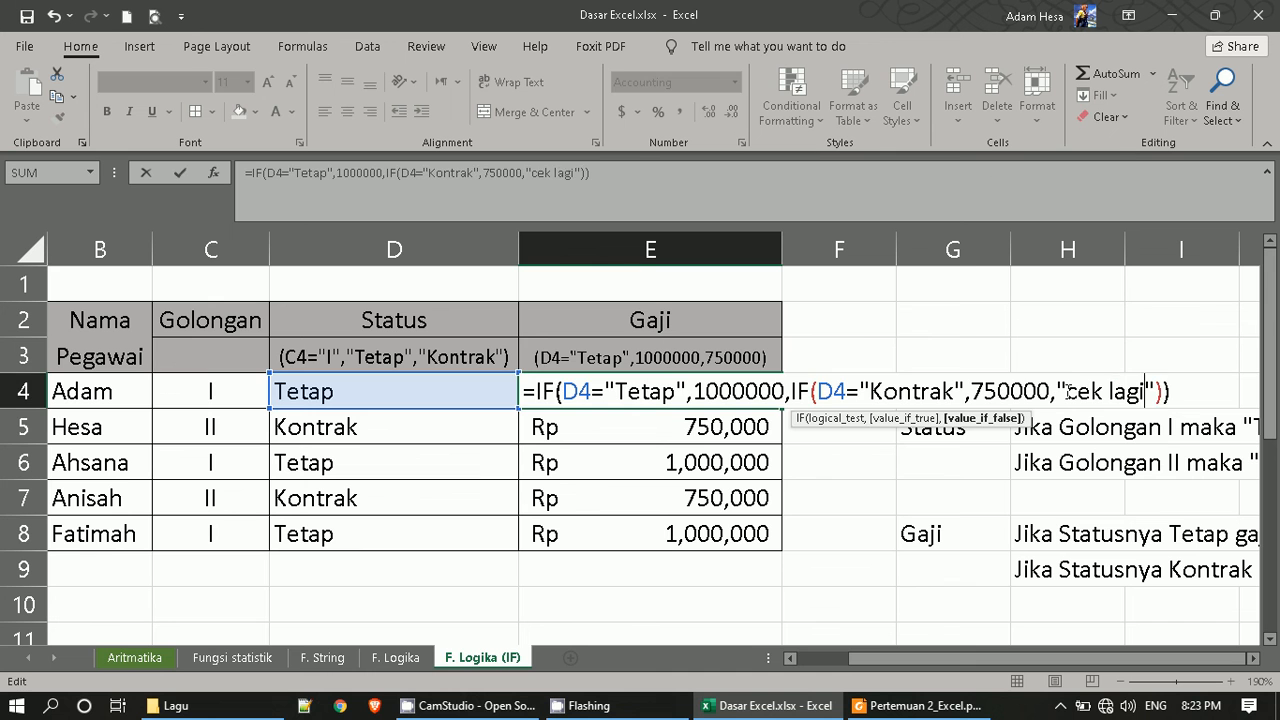
{"action": "key", "text": "Return"}
{"action": "left_click", "coordinate": [758, 397]}
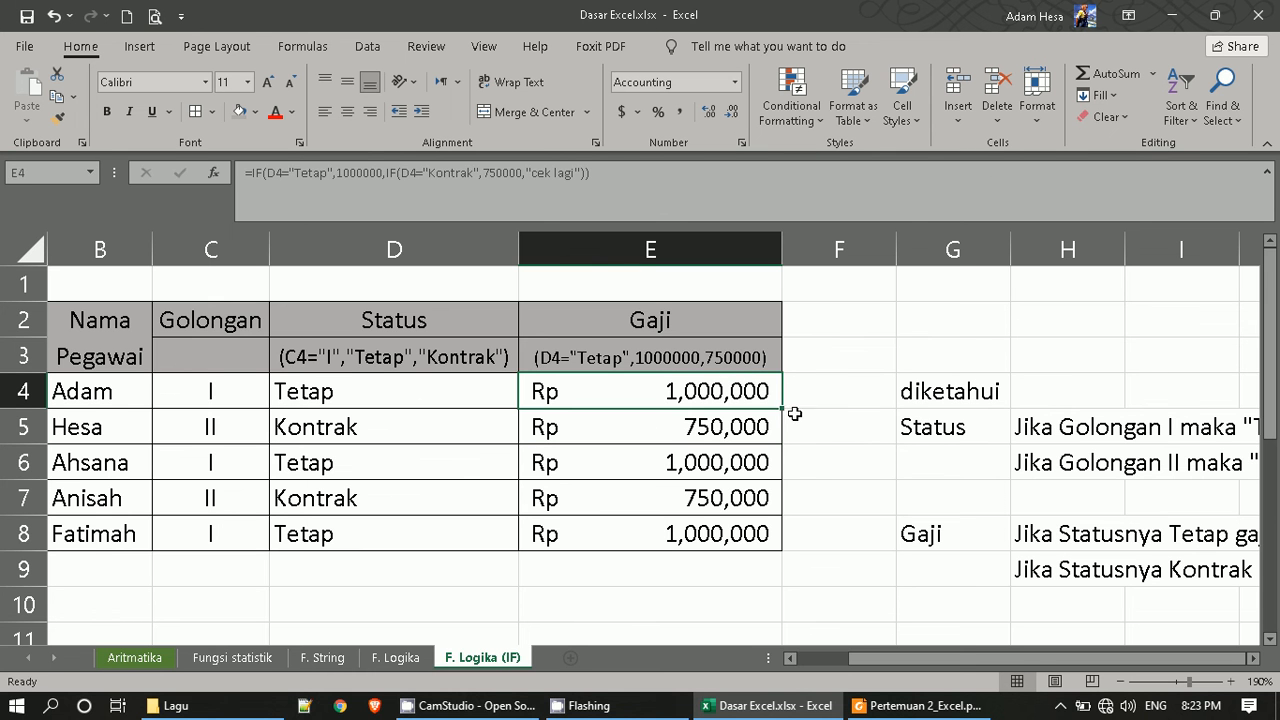
{"action": "left_click_drag", "start_coordinate": [783, 409], "coordinate": [788, 537]}
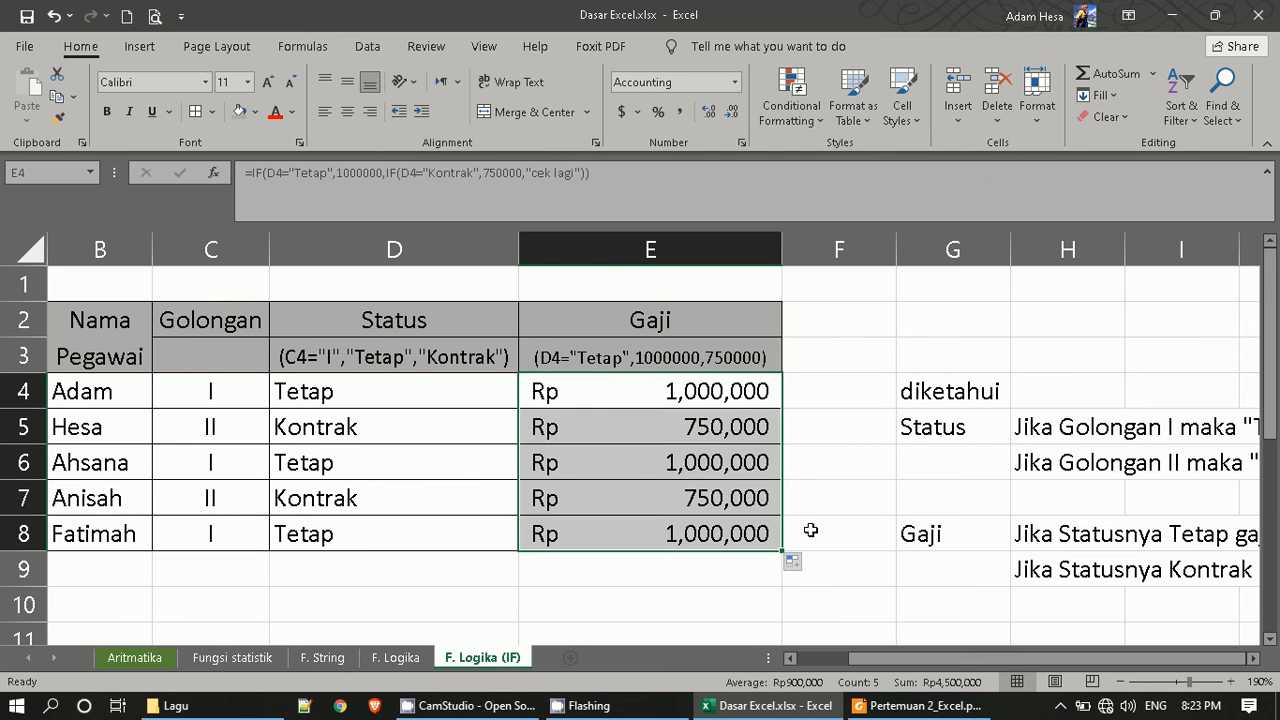
Test the nested IF formulas by changing the Golongan value in C5 to III and in C7 to 3.
{"action": "left_click", "coordinate": [211, 427]}
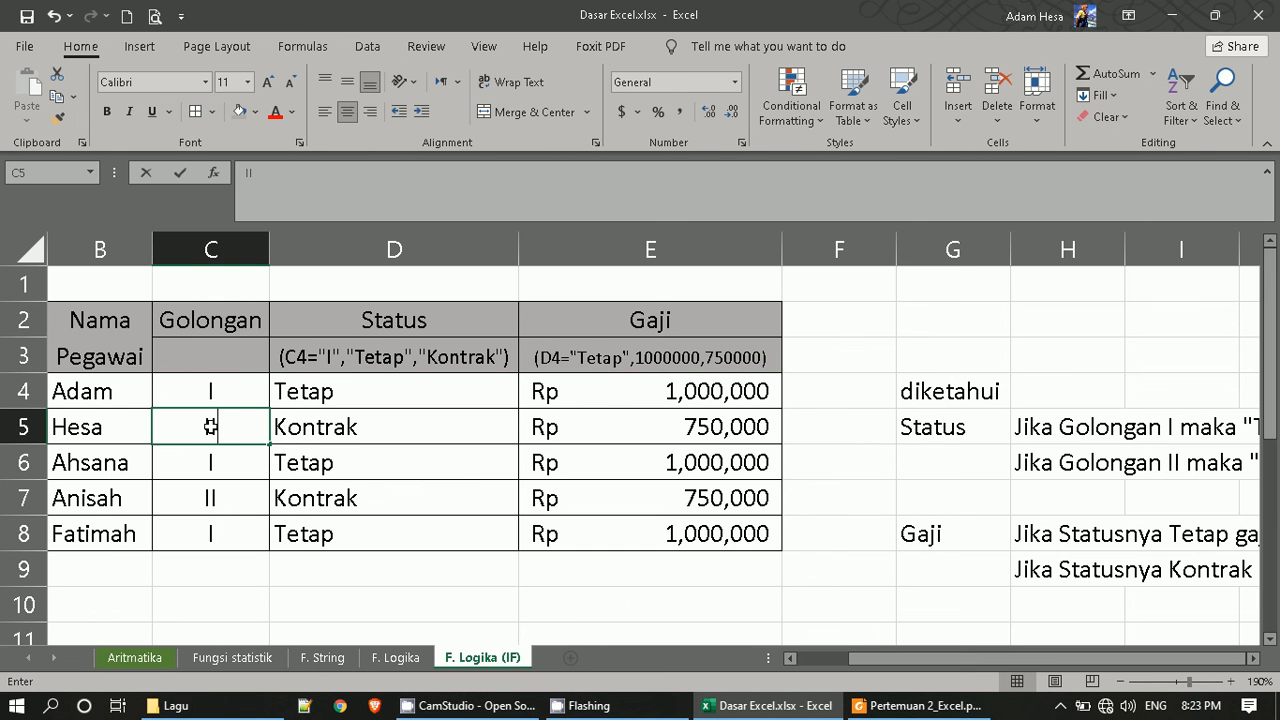
{"action": "type", "text": "III"}
{"action": "key", "text": "Return"}
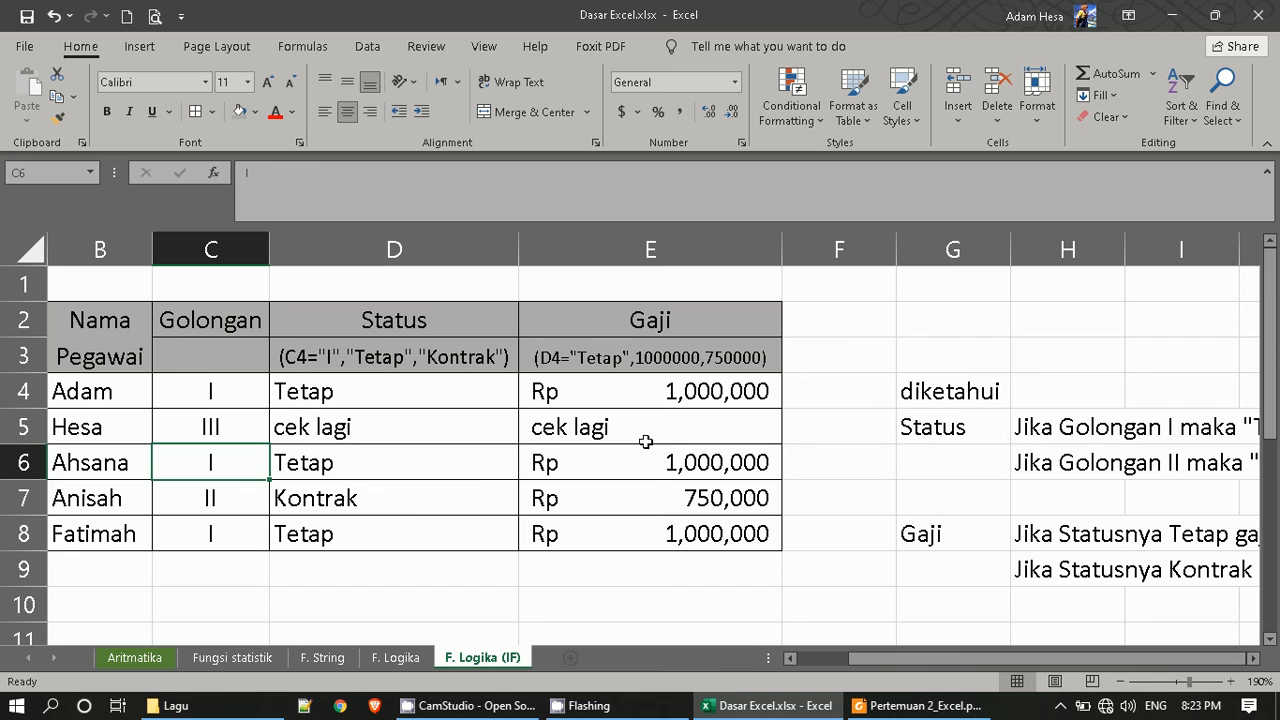
{"action": "left_click", "coordinate": [645, 440]}
{"action": "left_click", "coordinate": [236, 508]}
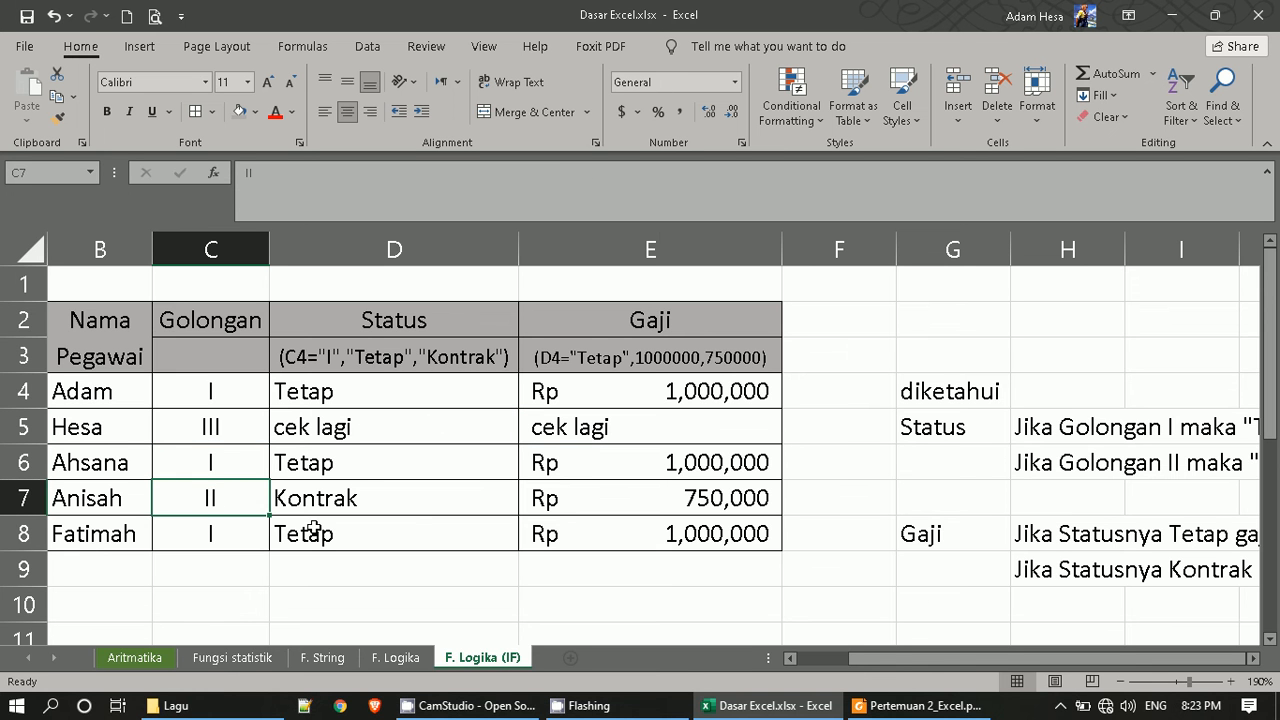
{"action": "type", "text": "3"}
{"action": "key", "text": "Return"}
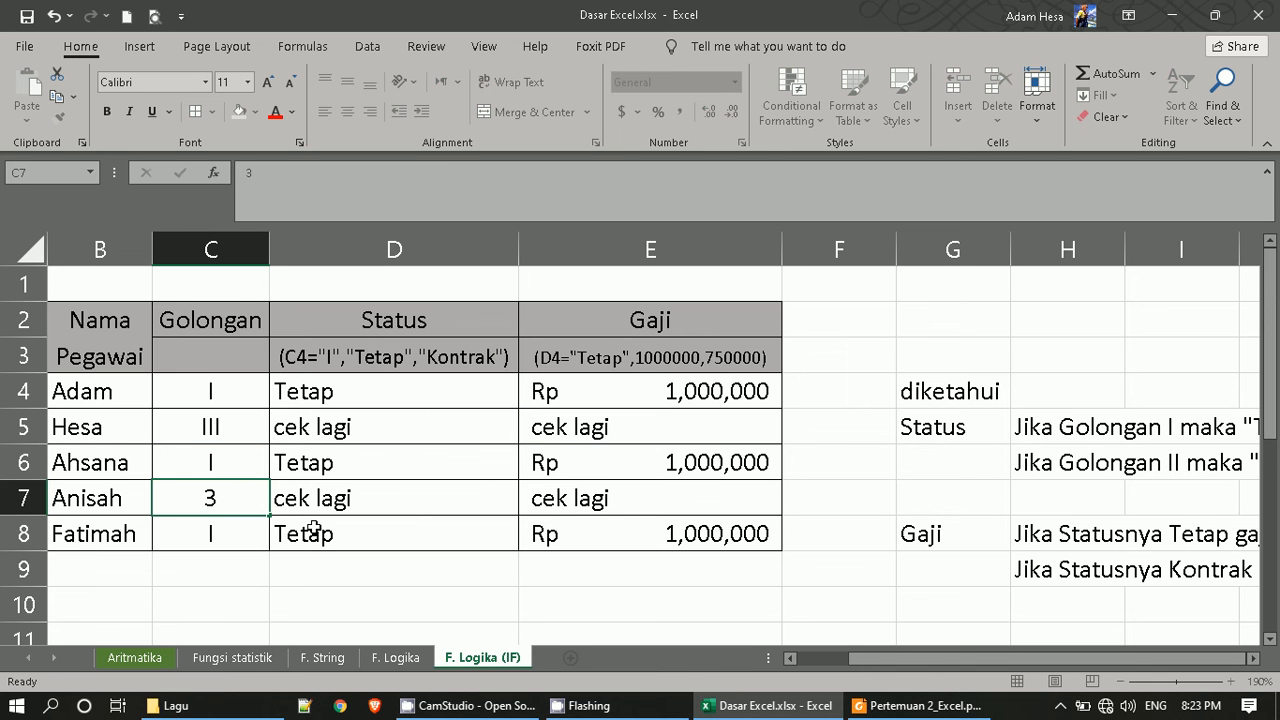
Examine the Status and Gaji results in rows 5 and 7 and compare them with the Golongan and Status in row 4.
{"action": "left_click", "coordinate": [600, 508]}
{"action": "left_click", "coordinate": [454, 510]}
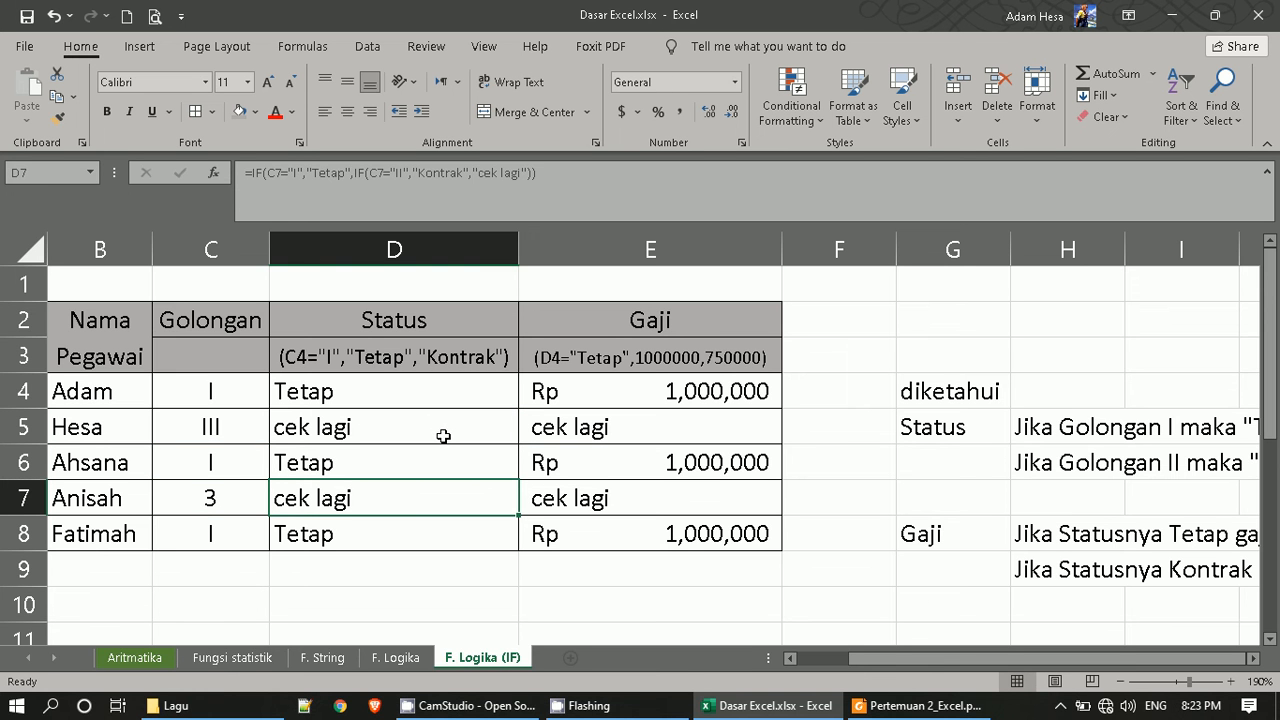
{"action": "left_click", "coordinate": [443, 437]}
{"action": "left_click", "coordinate": [655, 422]}
{"action": "left_click", "coordinate": [590, 490]}
{"action": "left_click", "coordinate": [436, 420]}
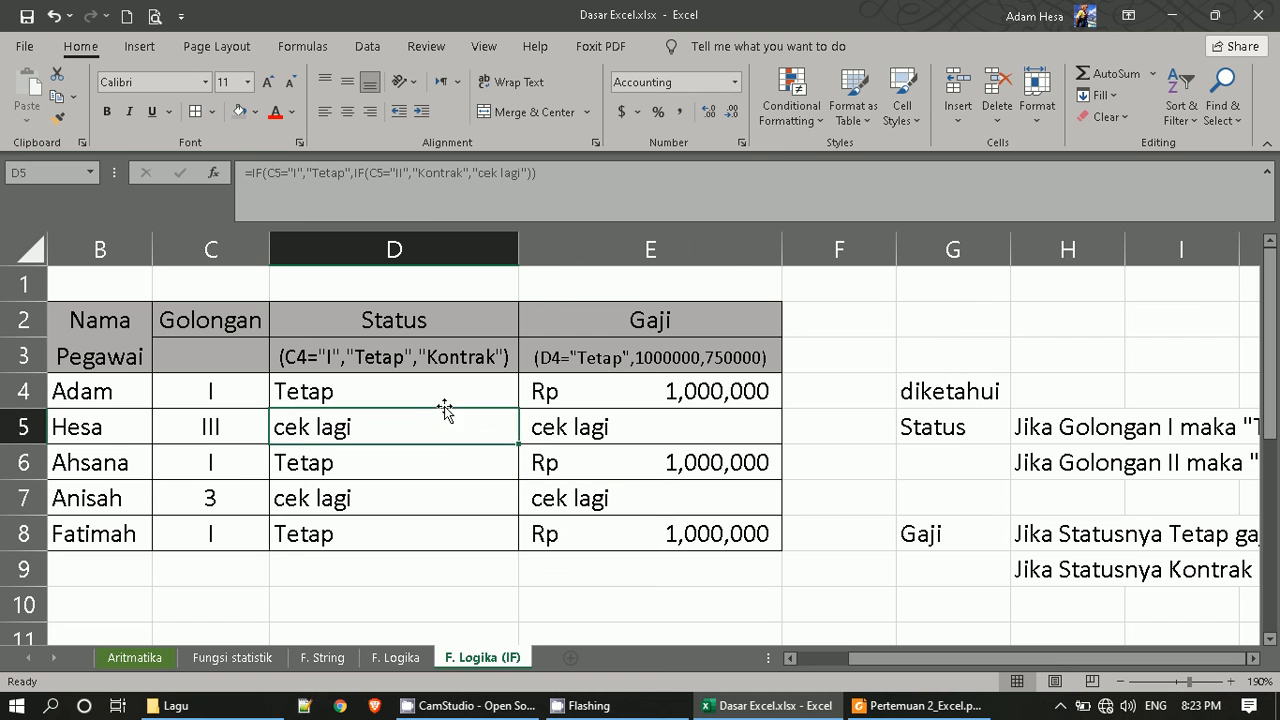
{"action": "left_click", "coordinate": [450, 398]}
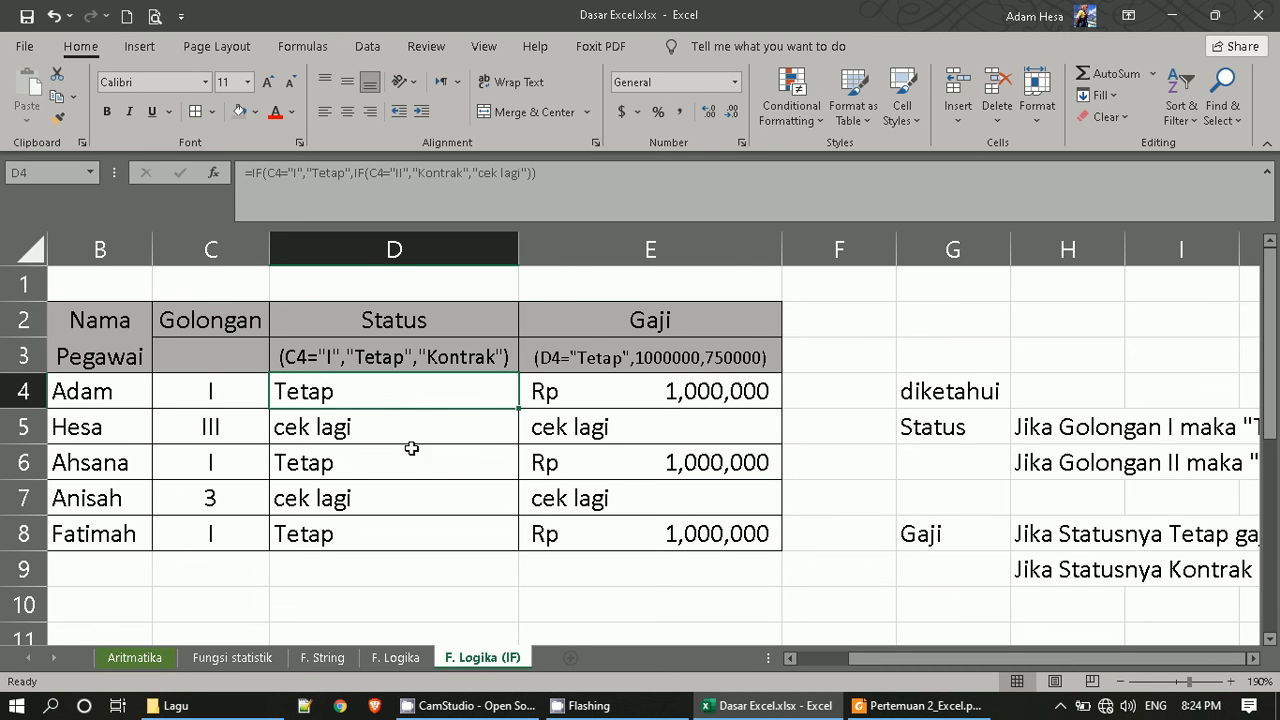
{"action": "left_click", "coordinate": [210, 400]}
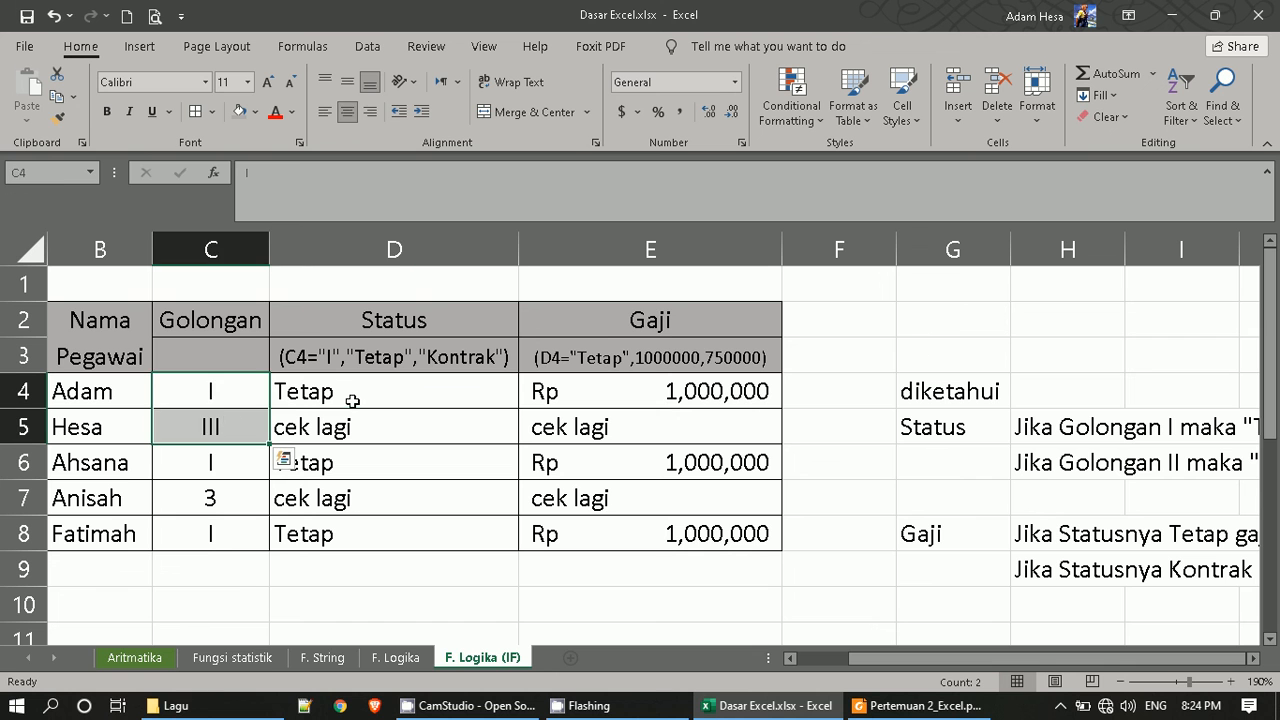
{"action": "left_click", "coordinate": [352, 400]}
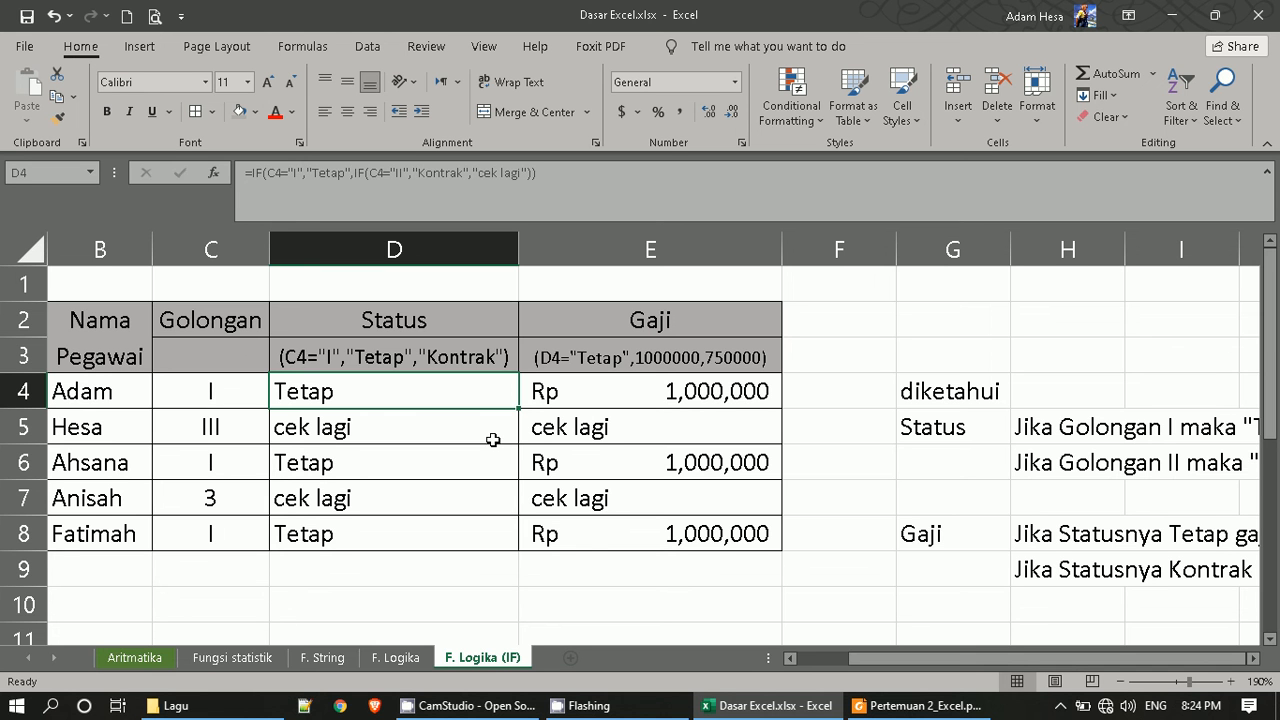
{"action": "left_click", "coordinate": [480, 704]}
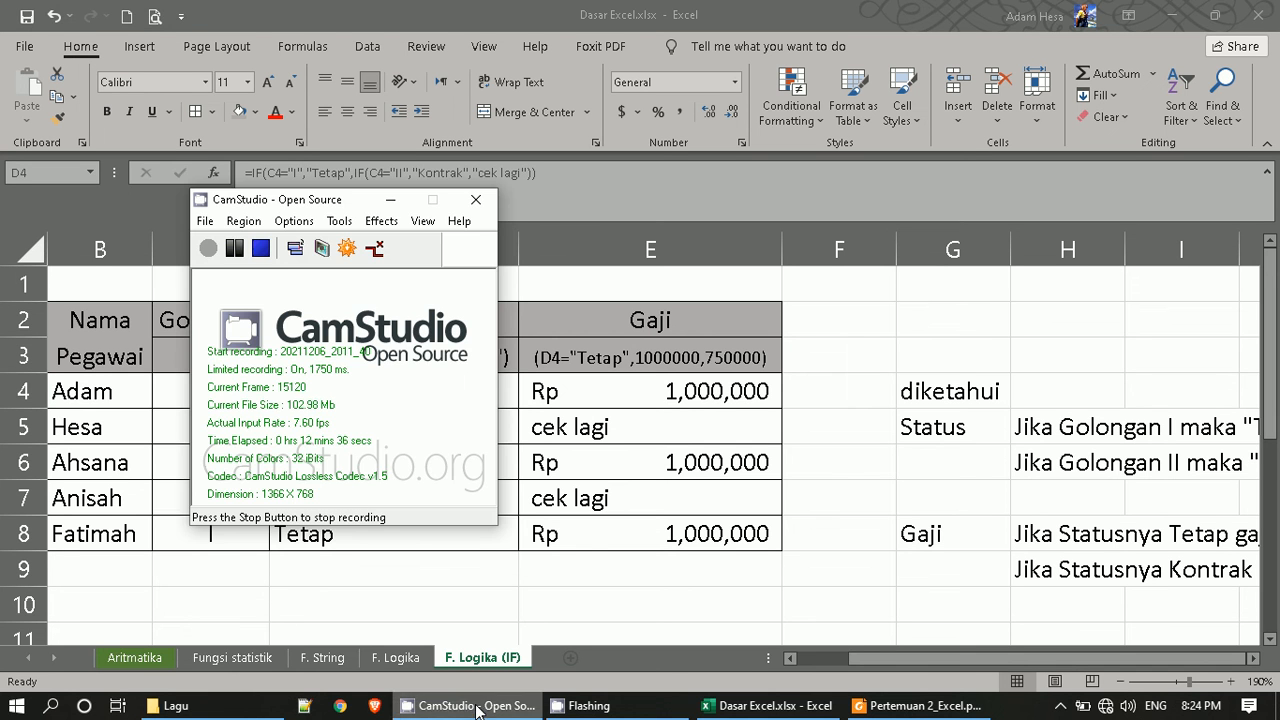